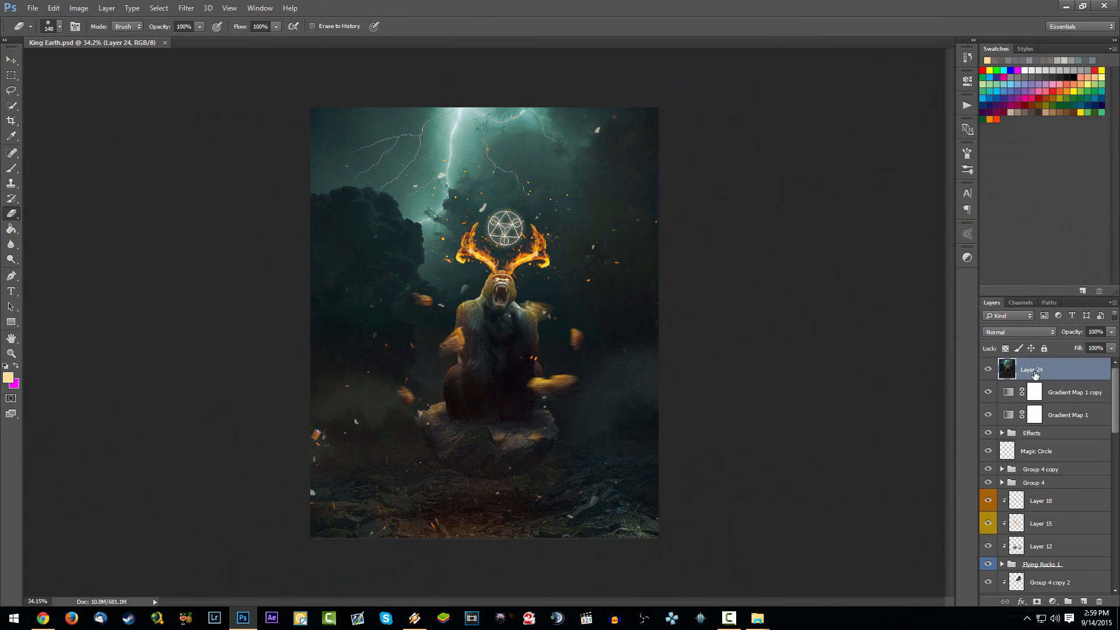
pyautogui.hotkey('ctrl', '+')
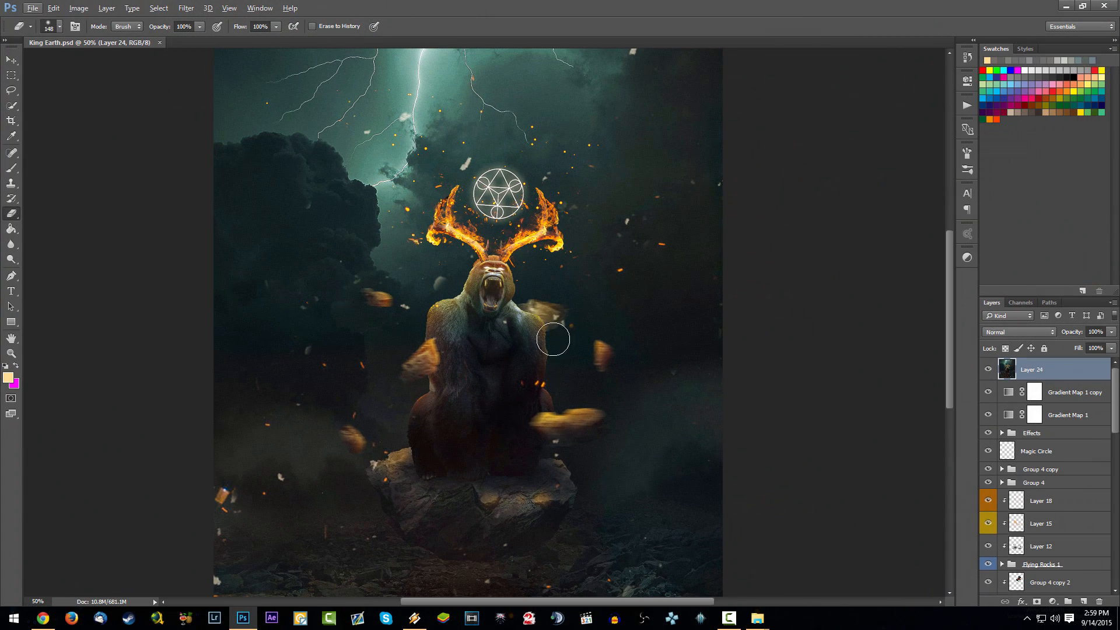
pyautogui.hscroll(-2, 554, 338)
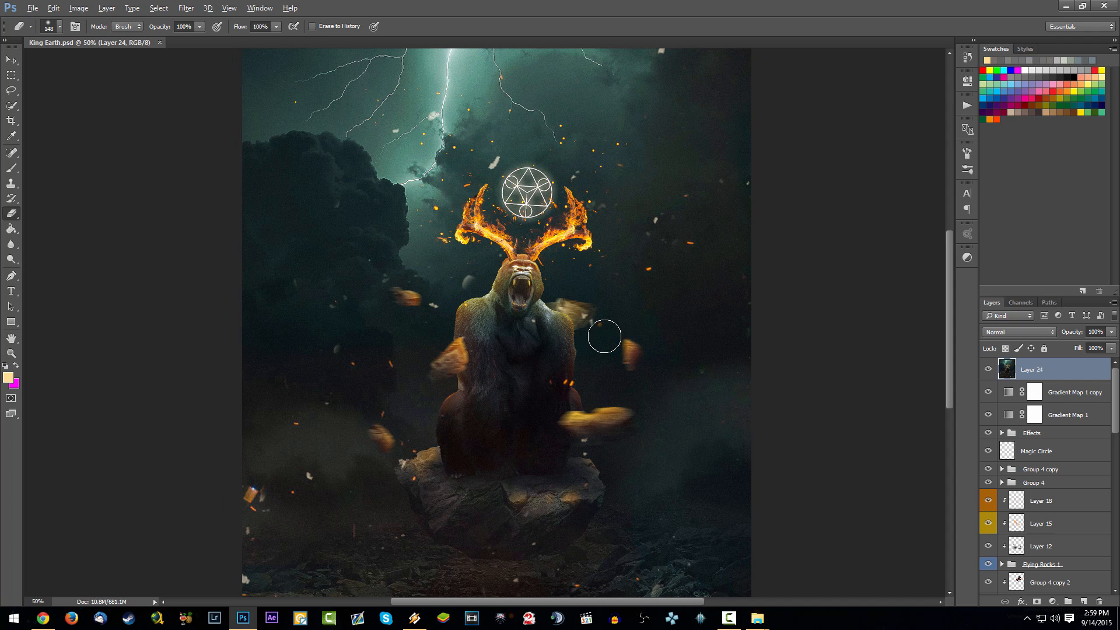
pyautogui.scroll(-2, 607, 334)
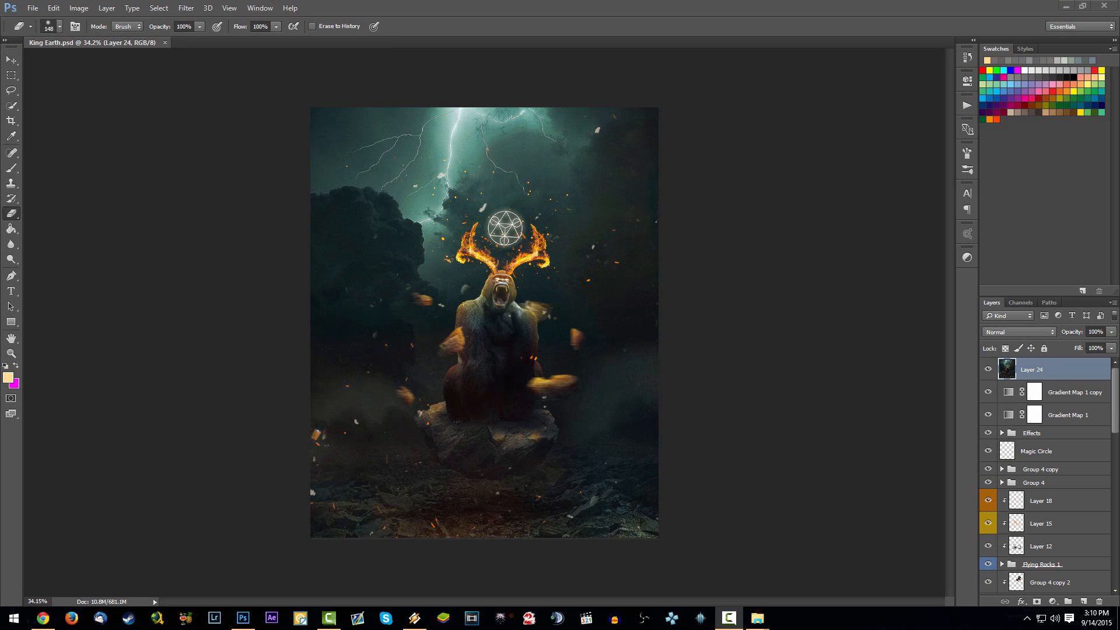
# - Bring up the King Earth Stocks folder with larger thumbnails and preview the fire image shutterstock_124493101
pyautogui.moveTo(0, 23); pyautogui.dragTo(589, 36)
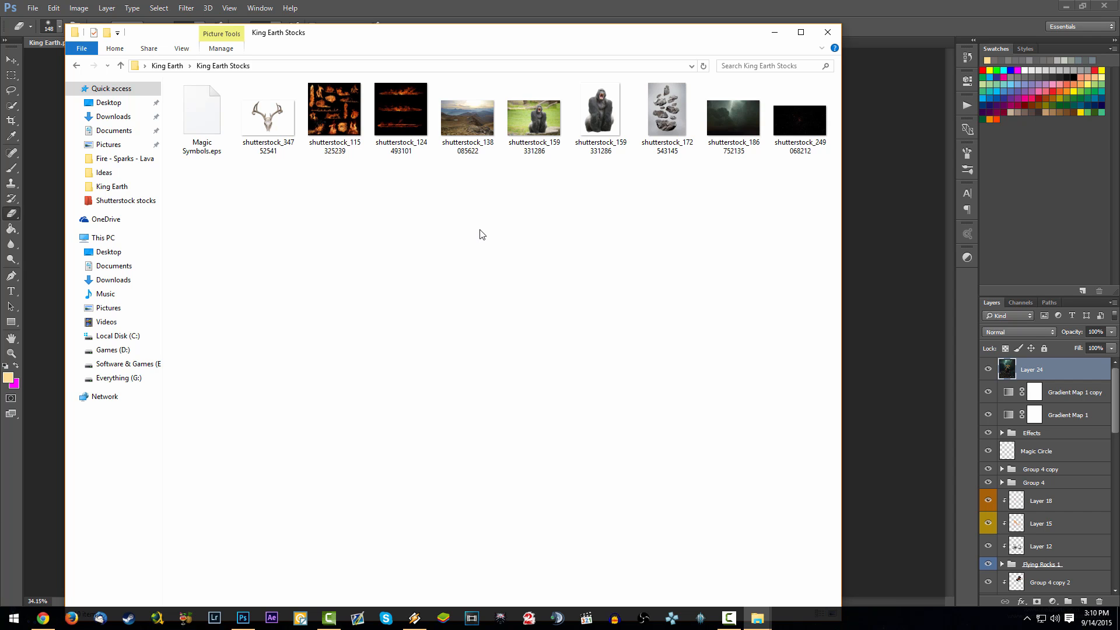
pyautogui.keyDown('ctrl'); pyautogui.scroll(3, 482, 234); pyautogui.keyUp('ctrl')
pyautogui.keyDown('ctrl'); pyautogui.scroll(1, 480, 233); pyautogui.keyUp('ctrl')
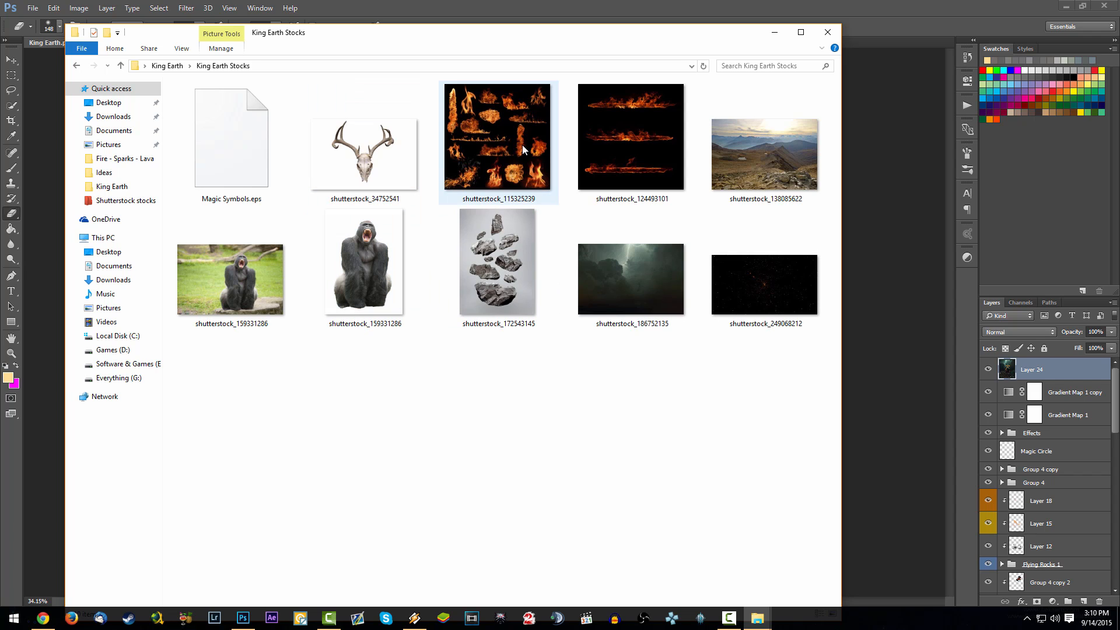
pyautogui.doubleClick(585, 169)
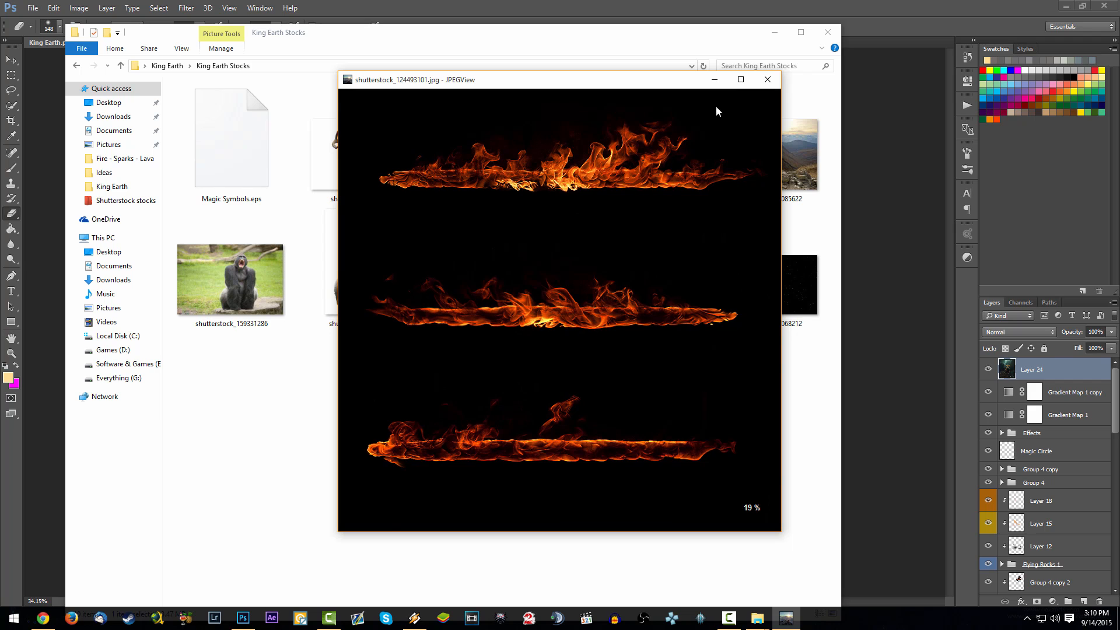
pyautogui.click(767, 80)
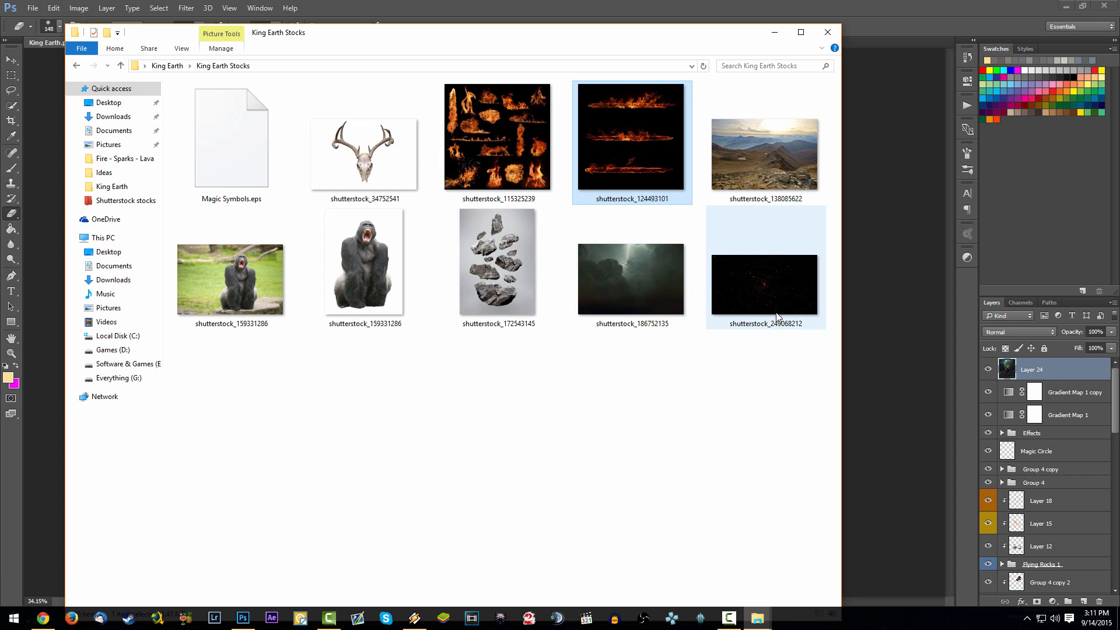
pyautogui.doubleClick(646, 152)
pyautogui.click(839, 8)
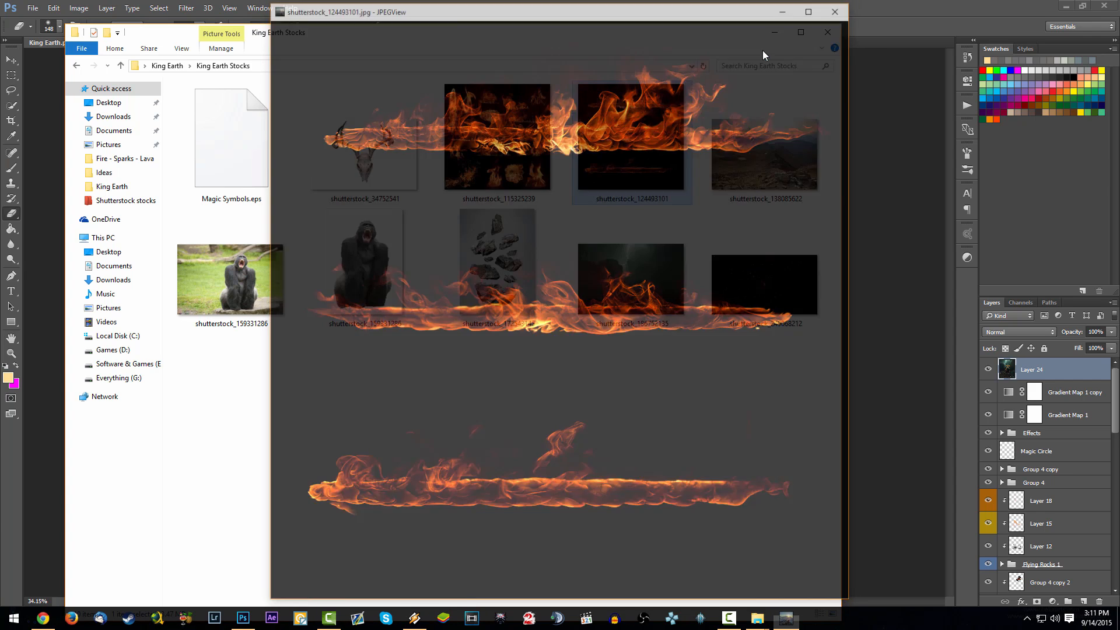
# - Look over the antler and gorilla stocks, preview the mountain landscape shutterstock_138085622, and put the folder window away
pyautogui.click(377, 146)
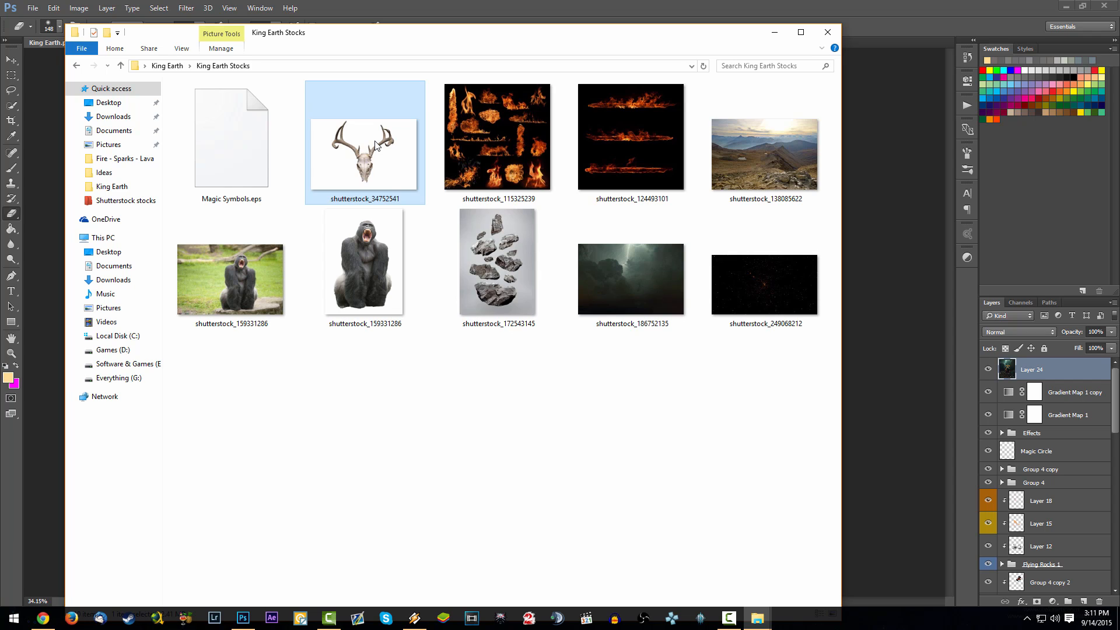
pyautogui.click(369, 246)
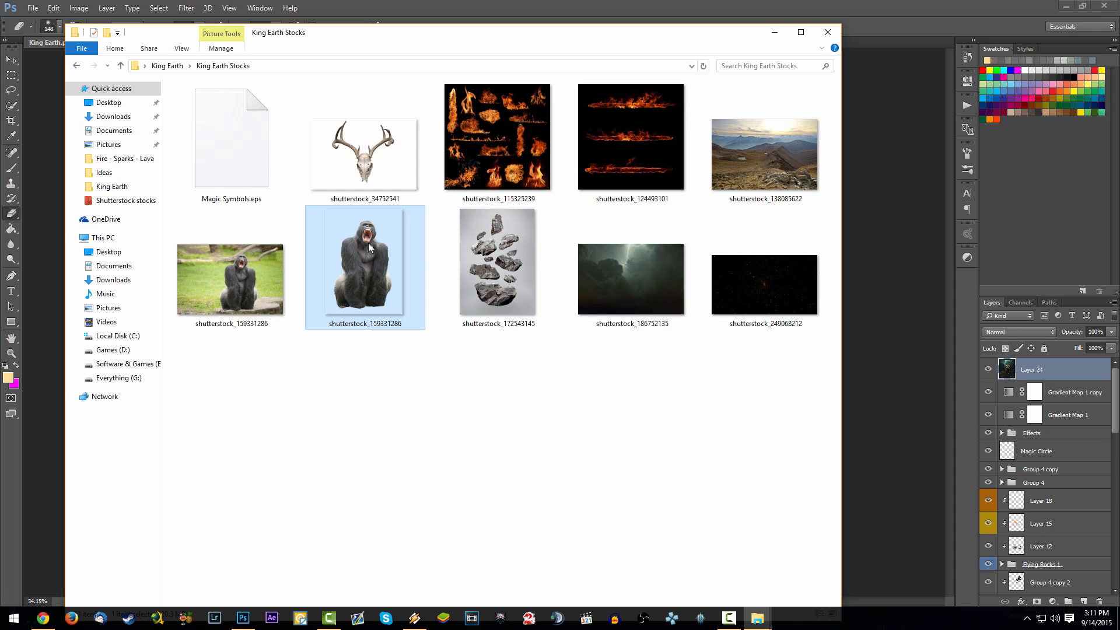
pyautogui.click(773, 165)
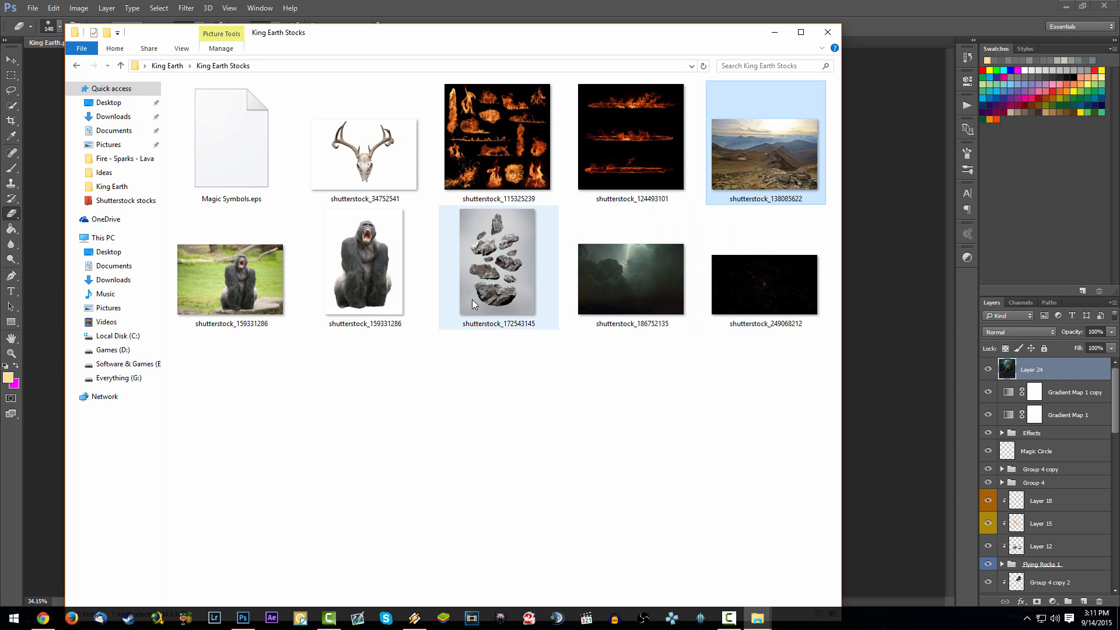
pyautogui.scroll(-2, 473, 300)
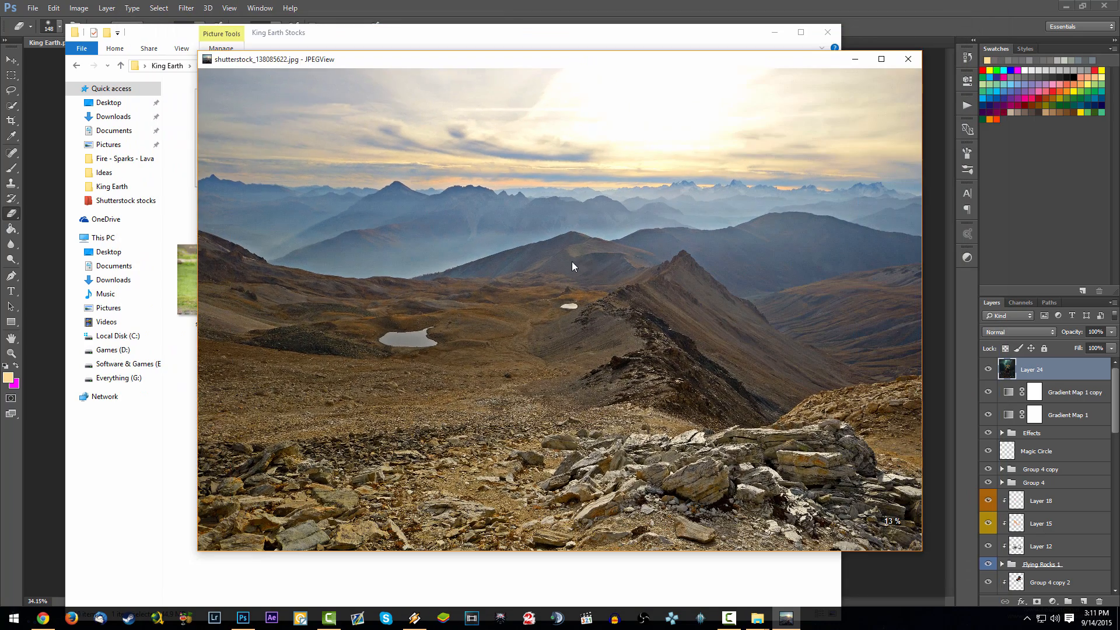
pyautogui.click(908, 59)
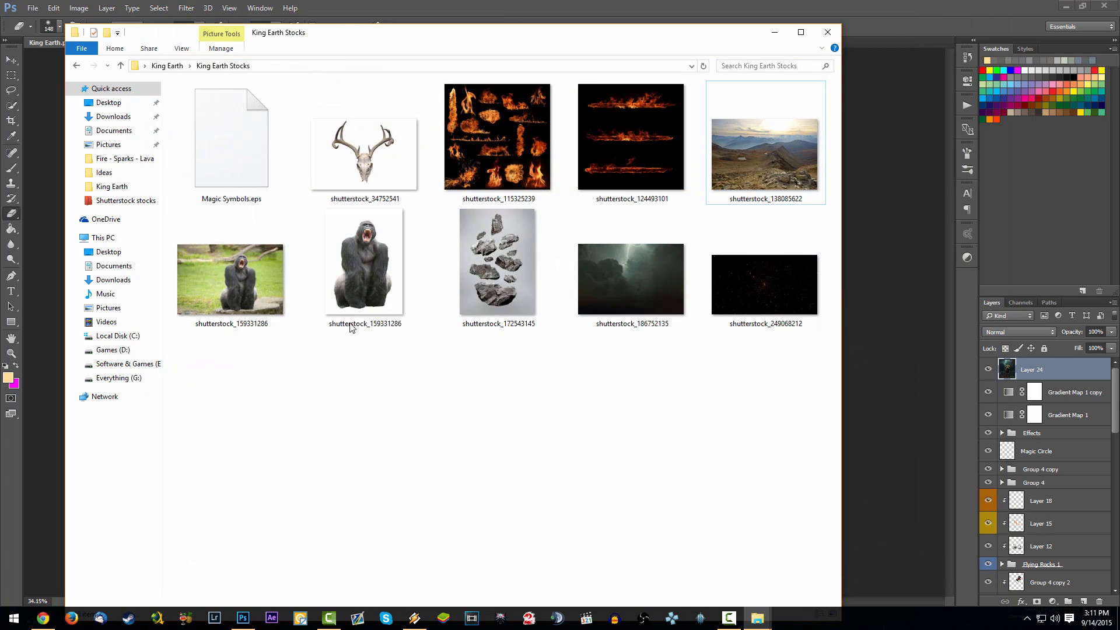
pyautogui.moveTo(482, 44); pyautogui.dragTo(0, 41)
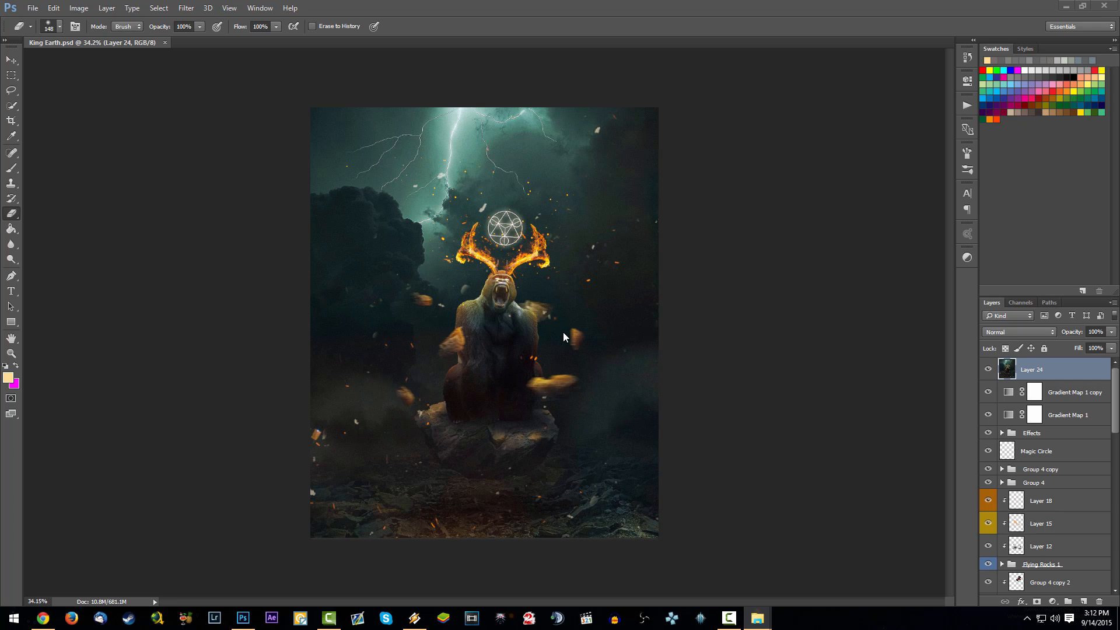
# - Create a new document from the 4k preset, 3840 by 2160 pixels with a white background
pyautogui.click(33, 8)
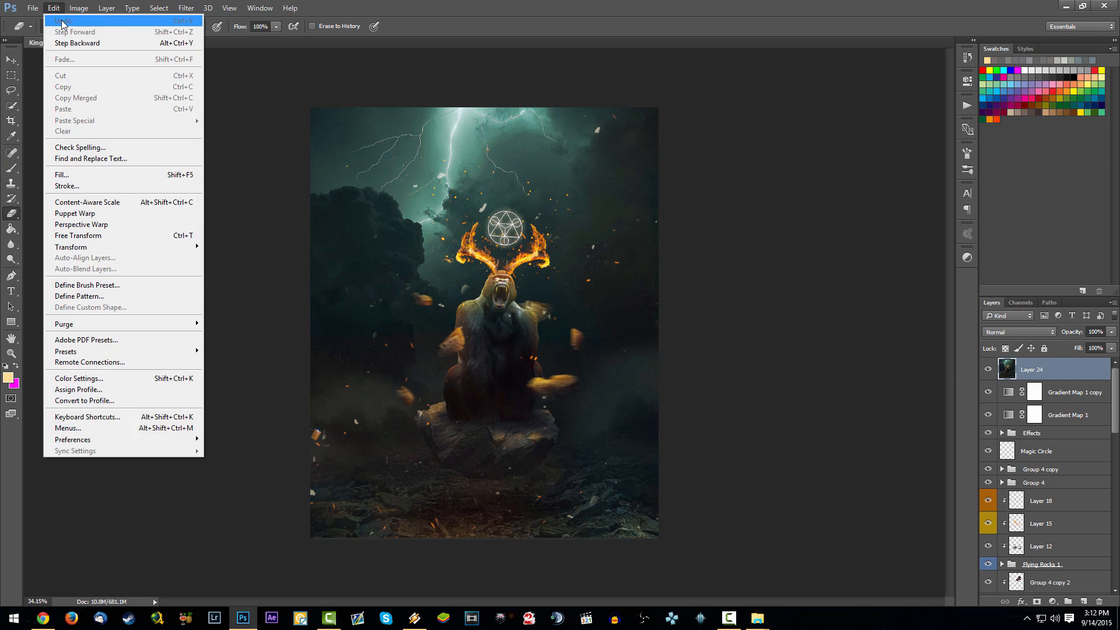
pyautogui.click(43, 20)
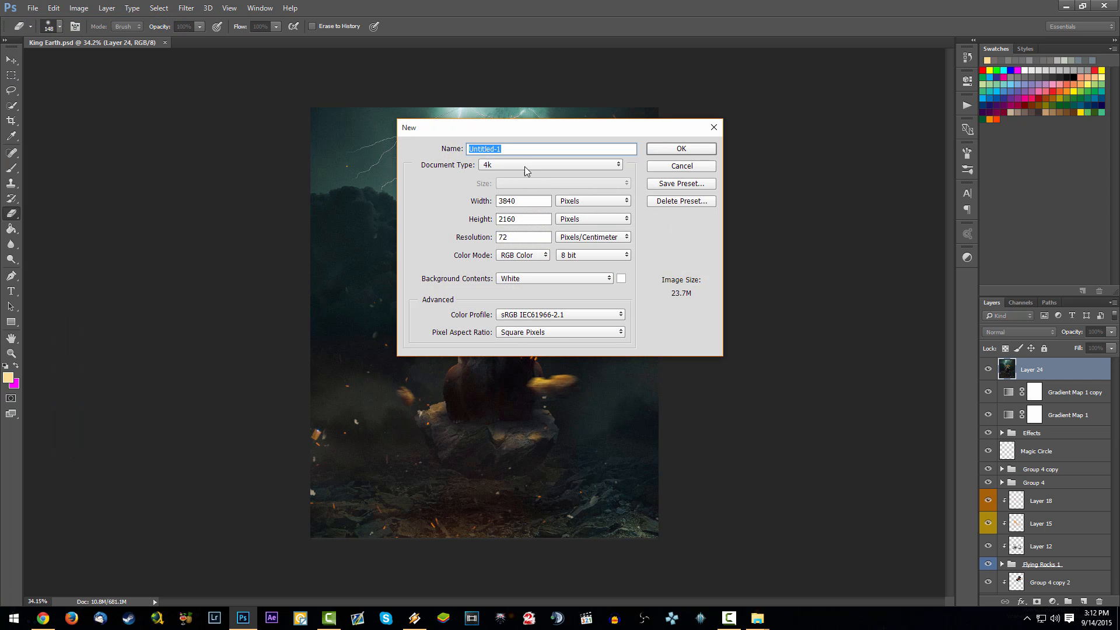
pyautogui.click(693, 150)
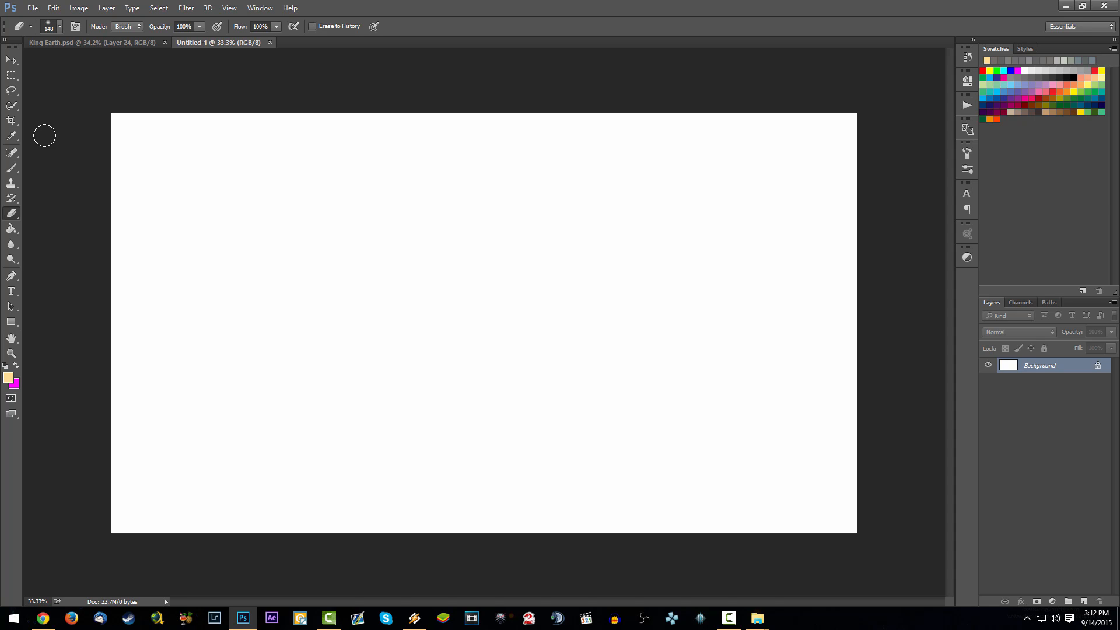
# - Crop the blank canvas to a full-height portrait area about 1692 by 2160 px and check its image size
pyautogui.click(11, 75)
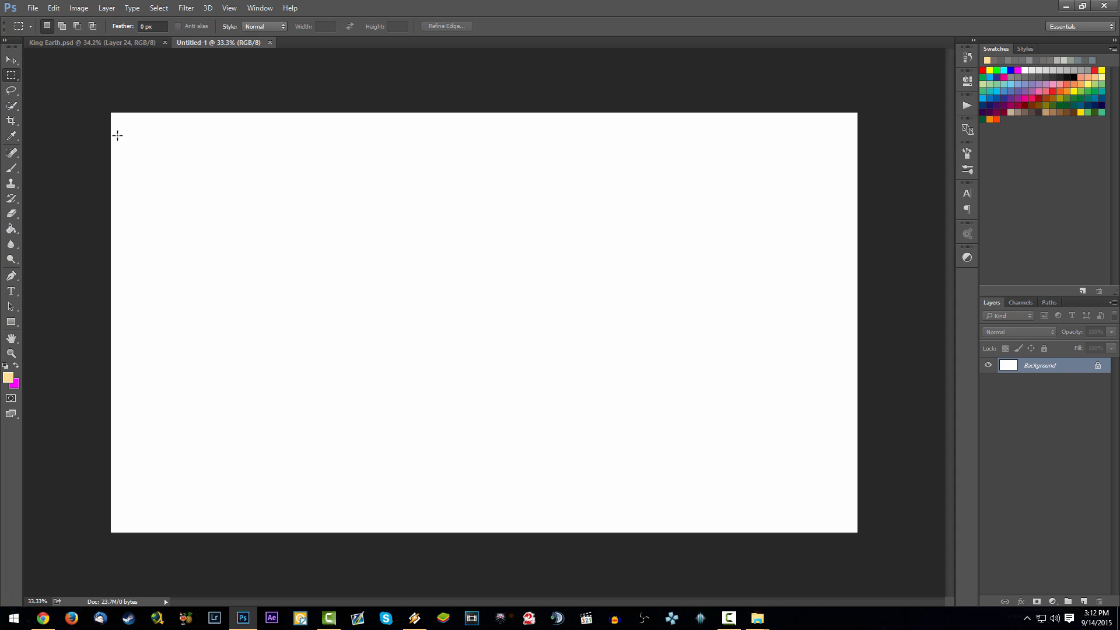
pyautogui.moveTo(110, 112); pyautogui.dragTo(463, 601)
pyautogui.click(78, 8)
pyautogui.click(87, 125)
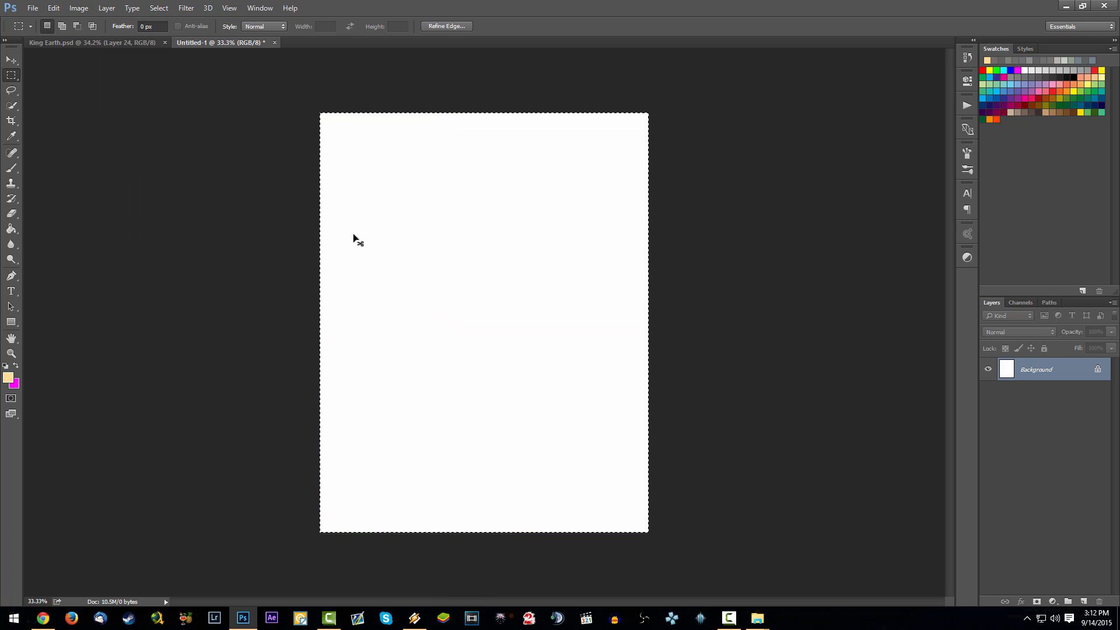
pyautogui.click(78, 8)
pyautogui.click(104, 92)
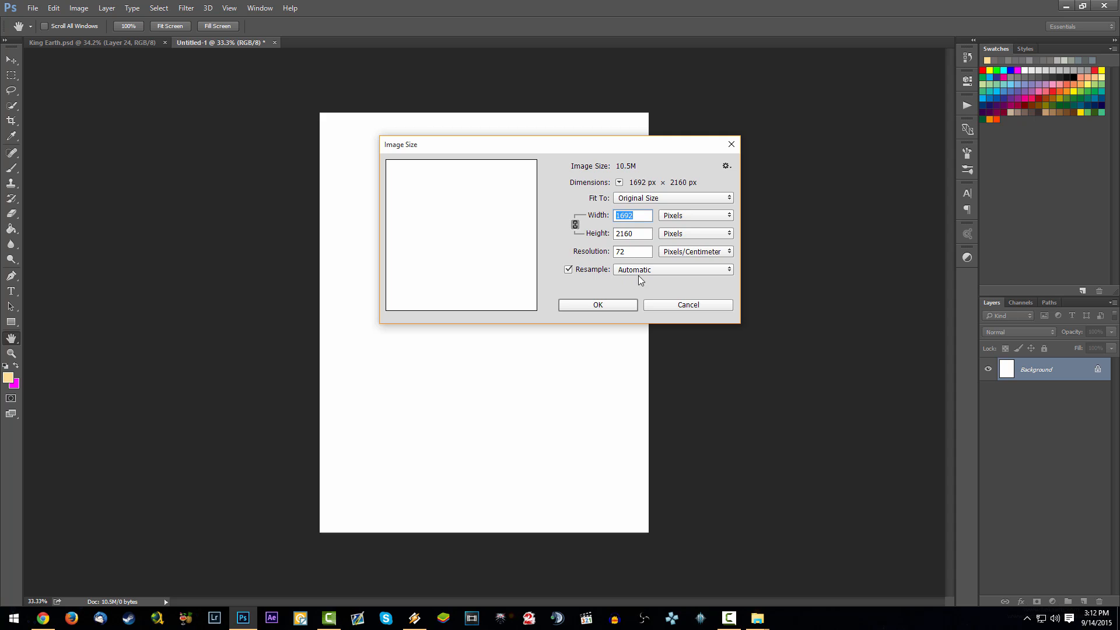
pyautogui.click(650, 305)
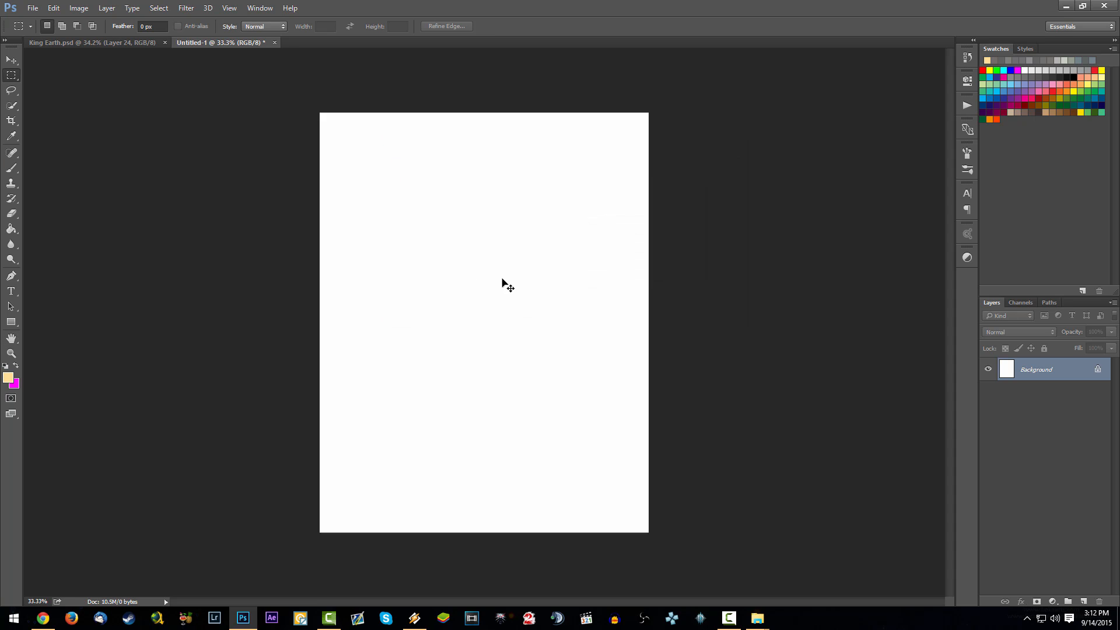
# - Save the new document to the Desktop as Untitled-1 in Photoshop format
pyautogui.hotkey('ctrl', 's')
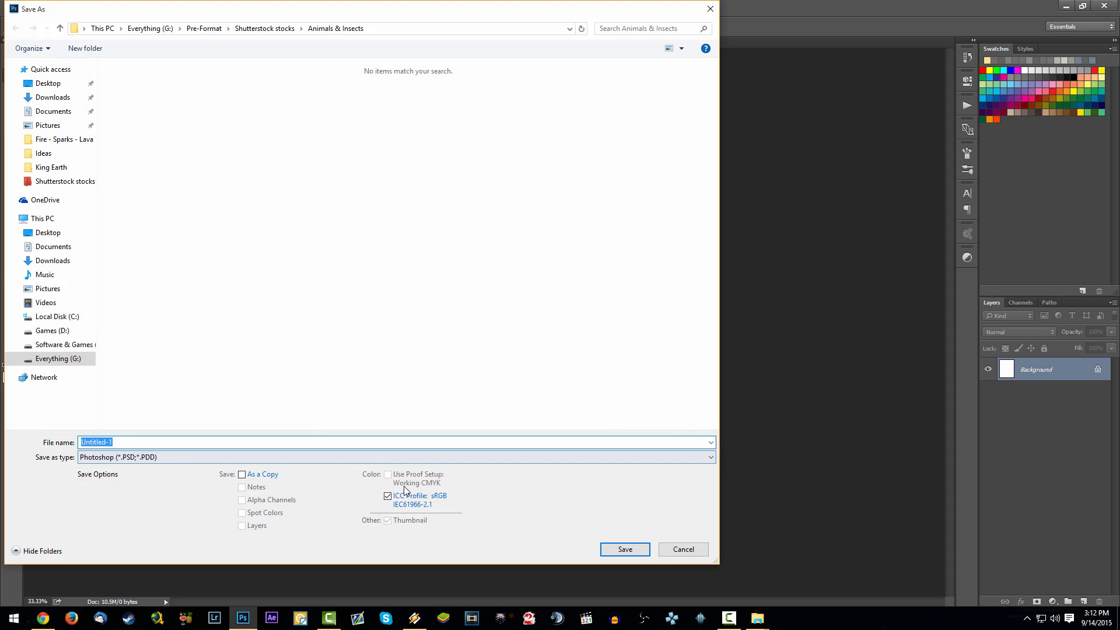
pyautogui.click(48, 83)
pyautogui.click(615, 552)
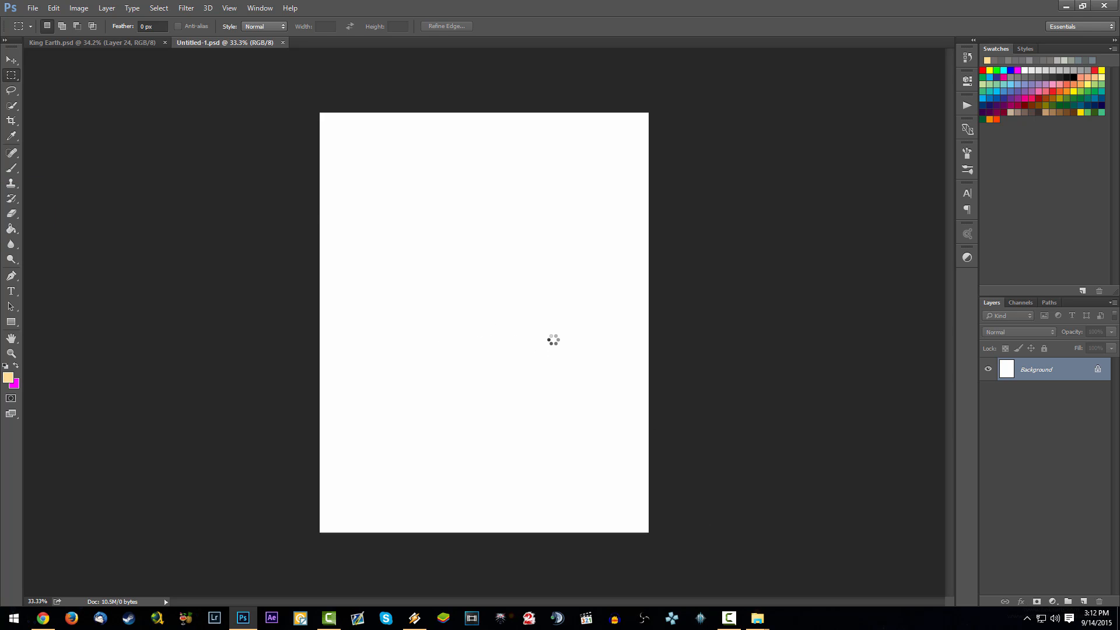
# - Place the mountain landscape shutterstock_138085622, scaled to about 44% and aligned with the canvas's bottom-left corner
pyautogui.moveTo(550, 357); pyautogui.dragTo(551, 458)
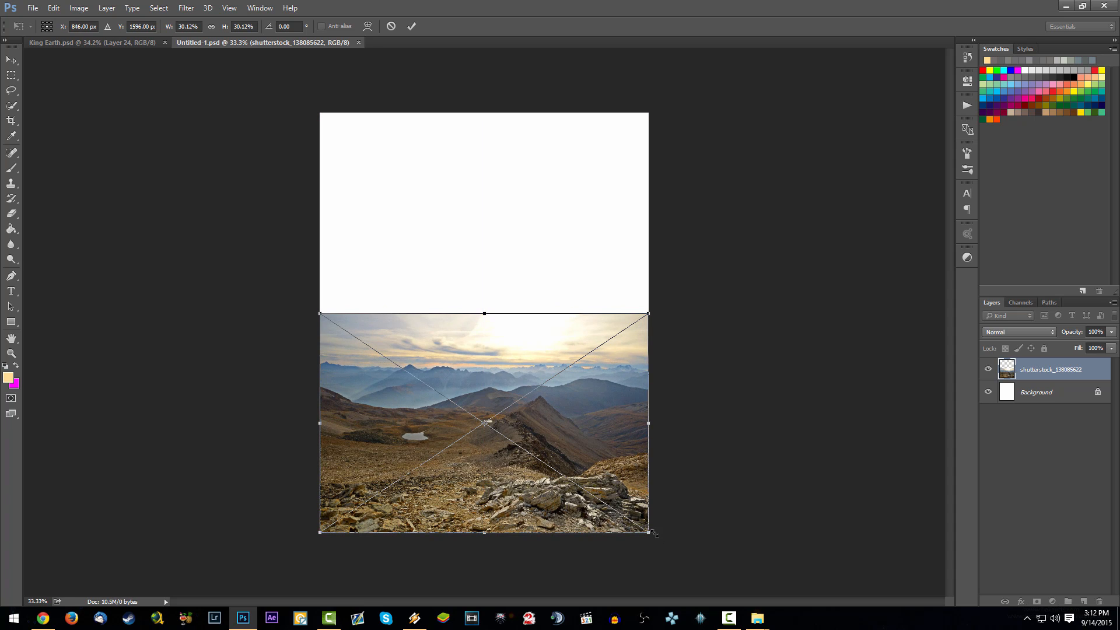
pyautogui.moveTo(649, 533); pyautogui.dragTo(769, 610)
pyautogui.moveTo(709, 518); pyautogui.dragTo(709, 458)
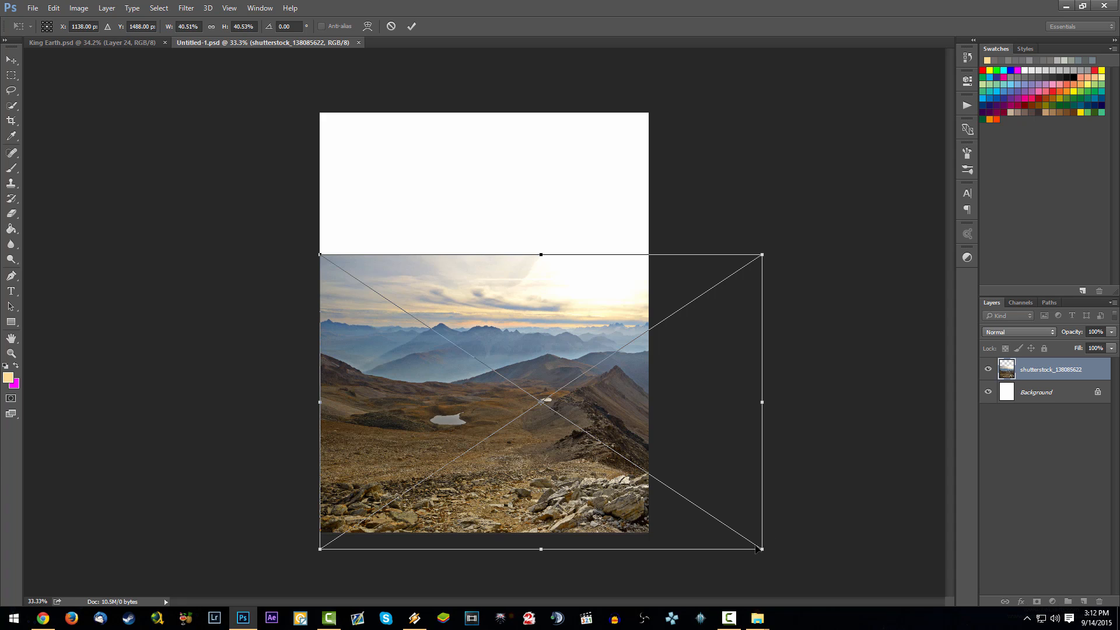
pyautogui.moveTo(762, 547); pyautogui.dragTo(799, 568)
pyautogui.moveTo(751, 486); pyautogui.dragTo(757, 448)
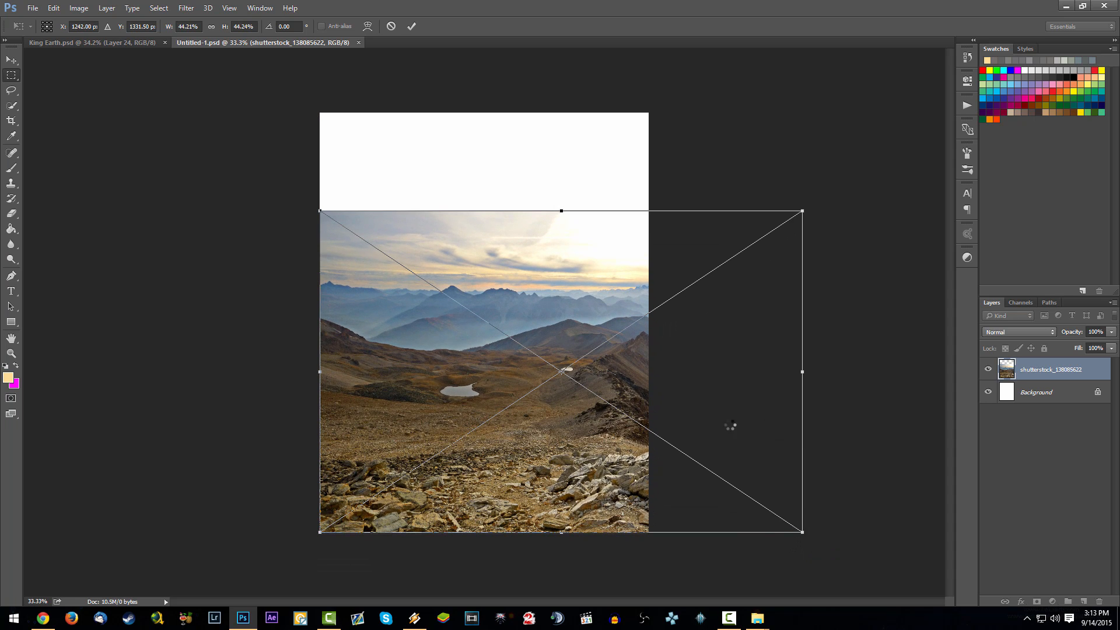
pyautogui.press('Return')
# - Add a layer mask to the landscape layer and prepare a soft black 1300 px brush for it
pyautogui.click(1038, 603)
pyautogui.press('d')
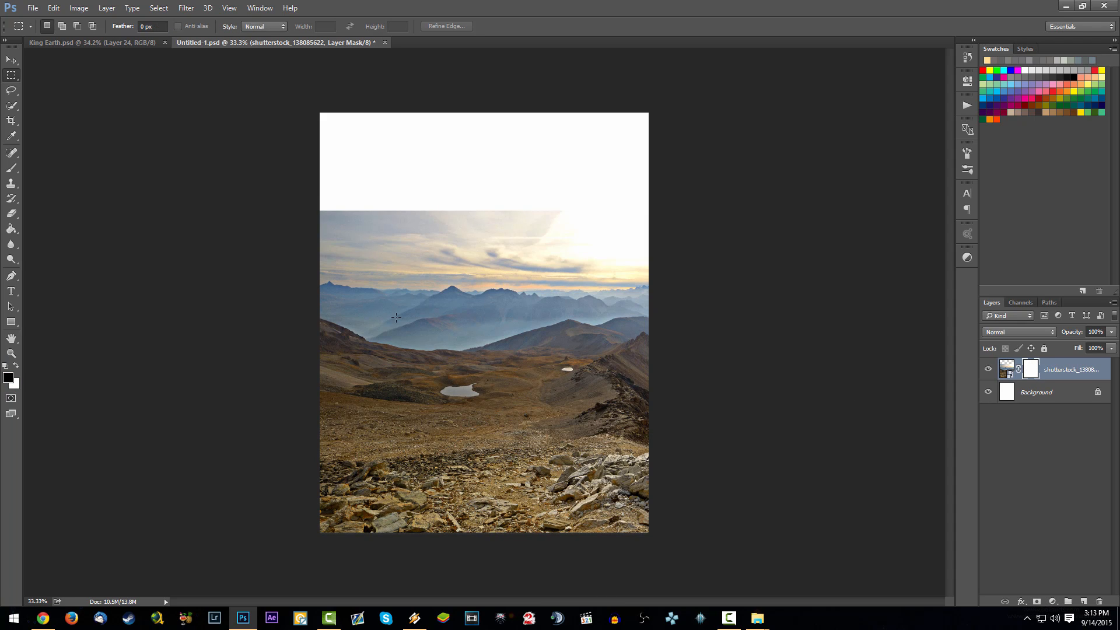
pyautogui.press('b')
pyautogui.rightClick(435, 174)
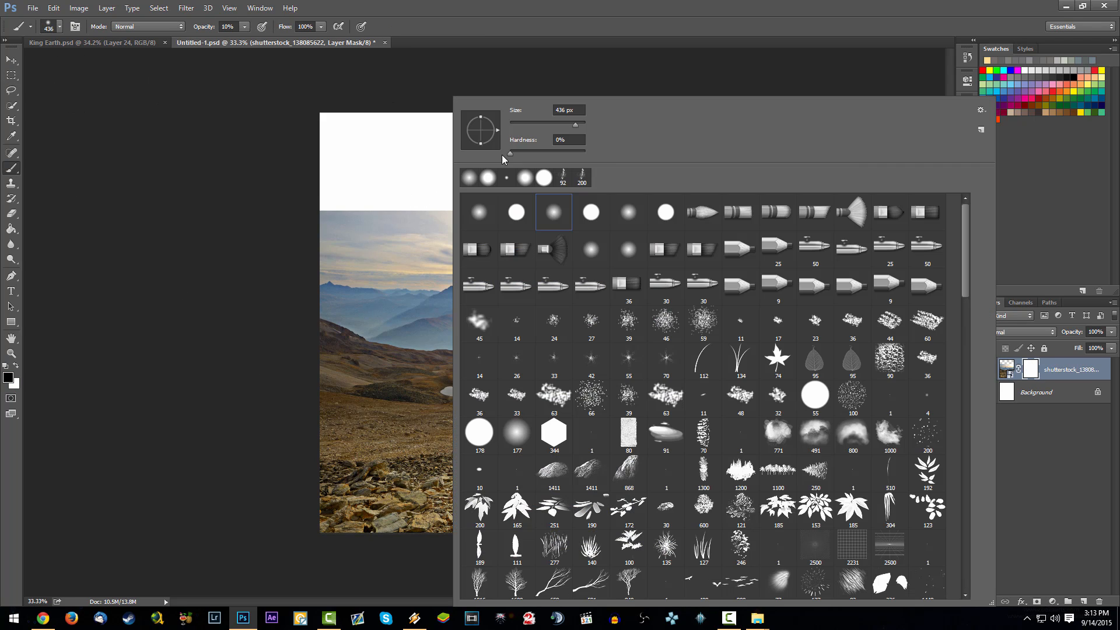
pyautogui.moveTo(576, 127); pyautogui.dragTo(587, 124)
pyautogui.write('1300')
pyautogui.press('Return')
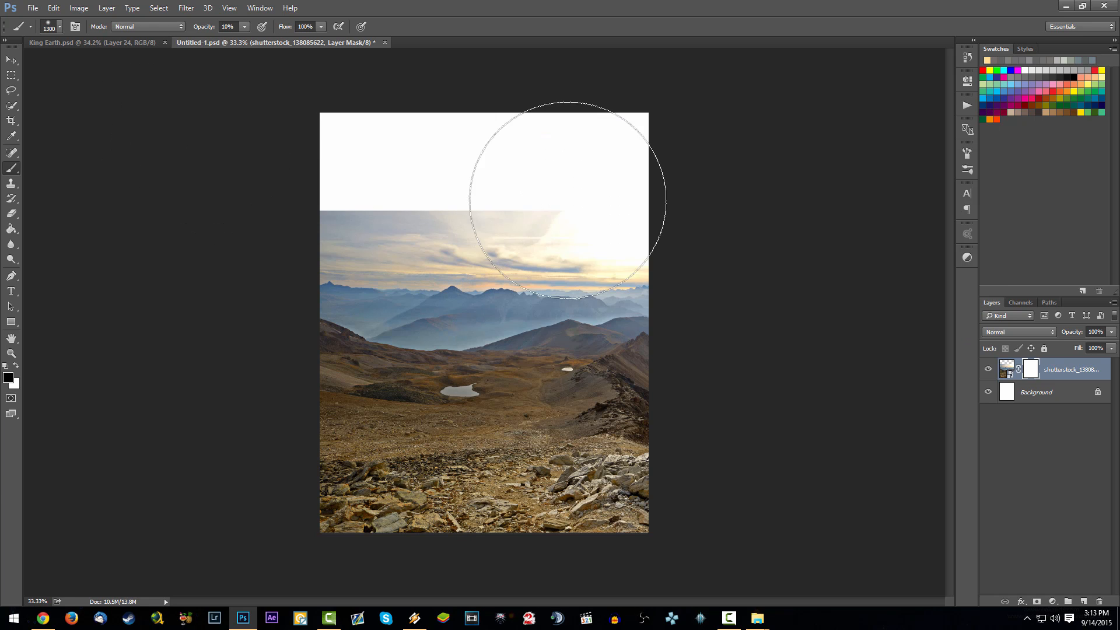
# - Undo the last brush stroke and mask out the landscape's sky and distant mountains at 100% brush opacity
pyautogui.hotkey('ctrl', 'z')
pyautogui.moveTo(203, 27); pyautogui.dragTo(306, 29)
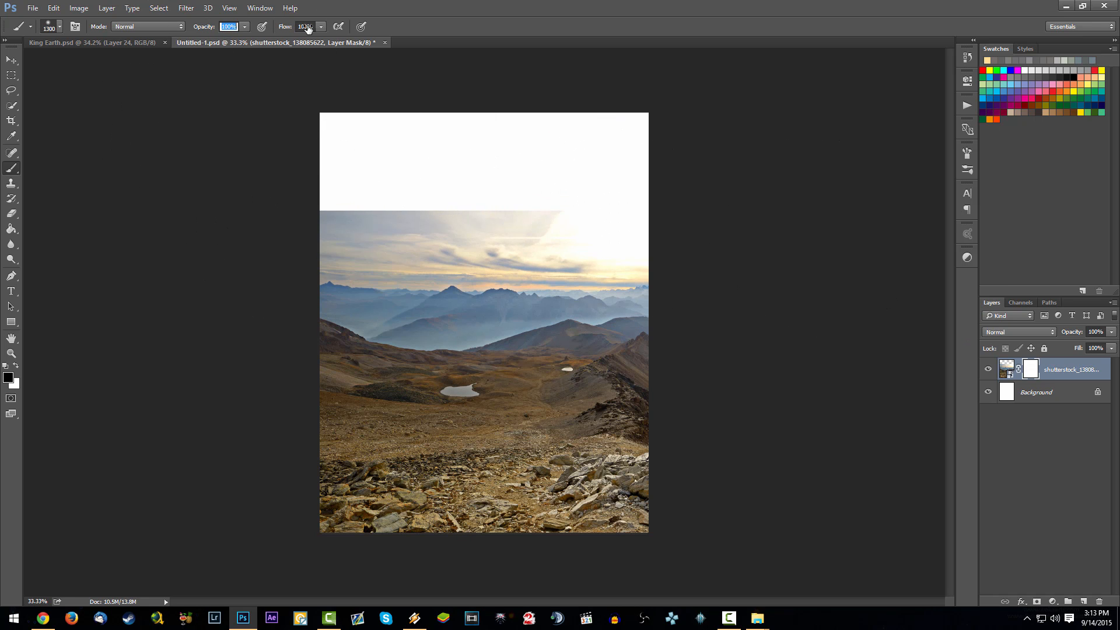
pyautogui.moveTo(396, 221)
pyautogui.mouseDown()
pyautogui.moveTo(552, 227)
pyautogui.moveTo(308, 262)
pyautogui.moveTo(668, 229)
pyautogui.moveTo(397, 246)
pyautogui.moveTo(627, 240)
pyautogui.moveTo(679, 222)
pyautogui.moveTo(333, 251)
pyautogui.moveTo(546, 251)
pyautogui.moveTo(466, 253)
pyautogui.moveTo(845, 225)
pyautogui.mouseUp()
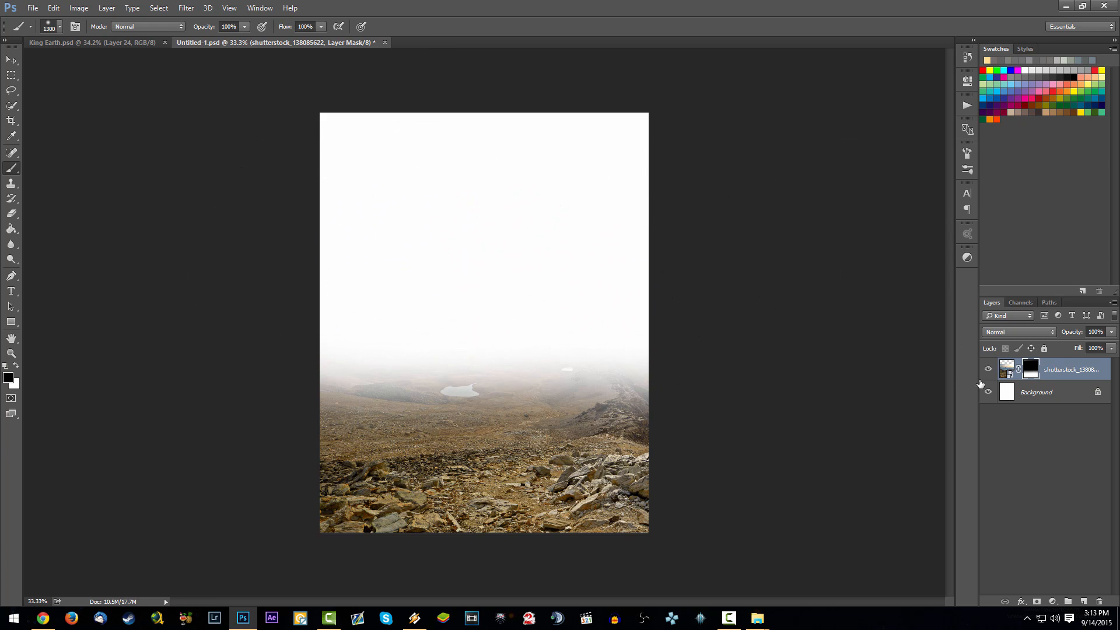
# - Place the stormy sky shutterstock_186752135, enlarge it to fill the upper canvas around the lightning, and stack it below the landscape layer
pyautogui.moveTo(1119, 409); pyautogui.dragTo(637, 425)
pyautogui.moveTo(579, 331); pyautogui.dragTo(578, 230)
pyautogui.moveTo(656, 329); pyautogui.dragTo(902, 496)
pyautogui.moveTo(809, 342); pyautogui.dragTo(689, 343)
pyautogui.press('Return')
pyautogui.press('b')
pyautogui.moveTo(1024, 384); pyautogui.dragTo(1045, 400)
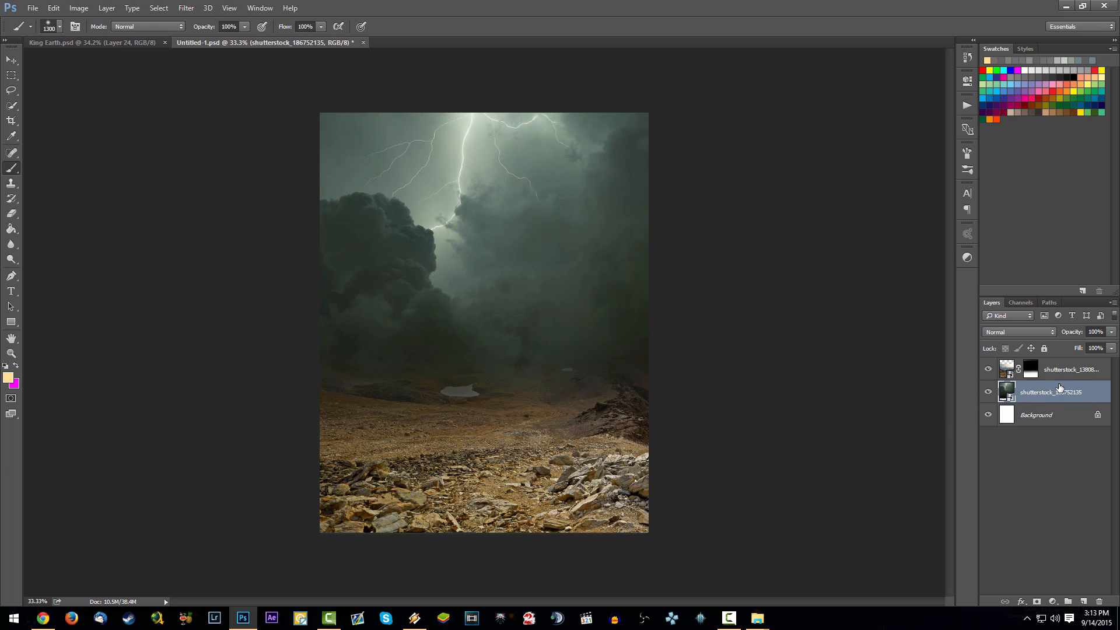
# - Duplicate the stormy sky layer, shift the copy downward, and stack it above the landscape layer
pyautogui.hotkey('ctrl', 'j')
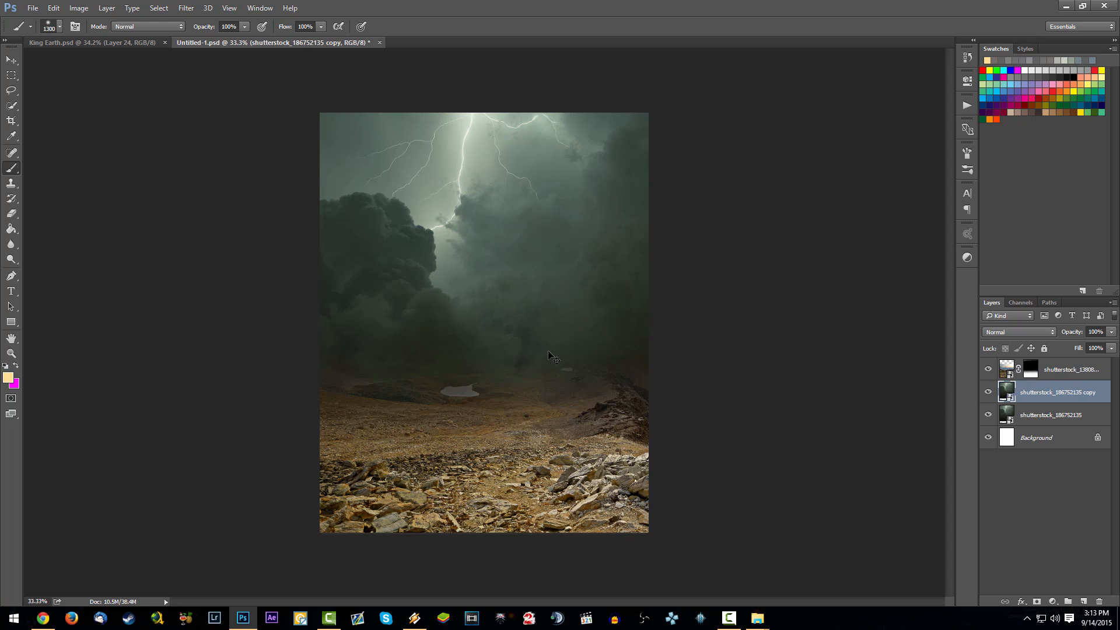
pyautogui.moveTo(548, 356); pyautogui.dragTo(549, 414)
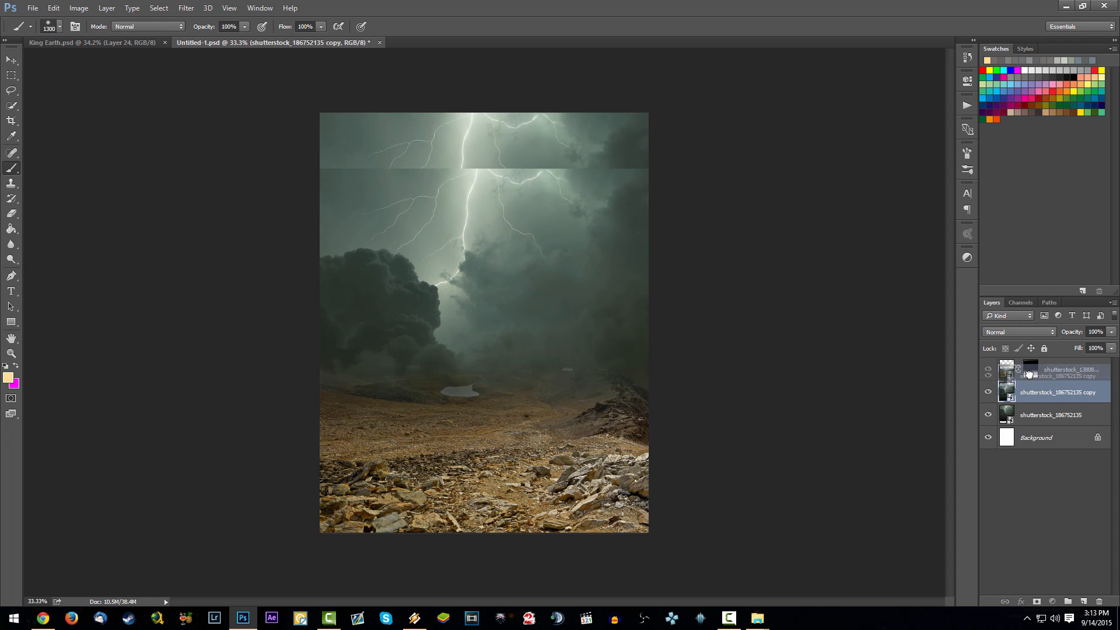
pyautogui.moveTo(1030, 365); pyautogui.dragTo(1030, 367)
pyautogui.moveTo(562, 401); pyautogui.dragTo(565, 369)
# - Rotate the sky copy 180° and position it to cover the canvas from near the top edge down to the foreground rocks
pyautogui.hotkey('ctrl', 't')
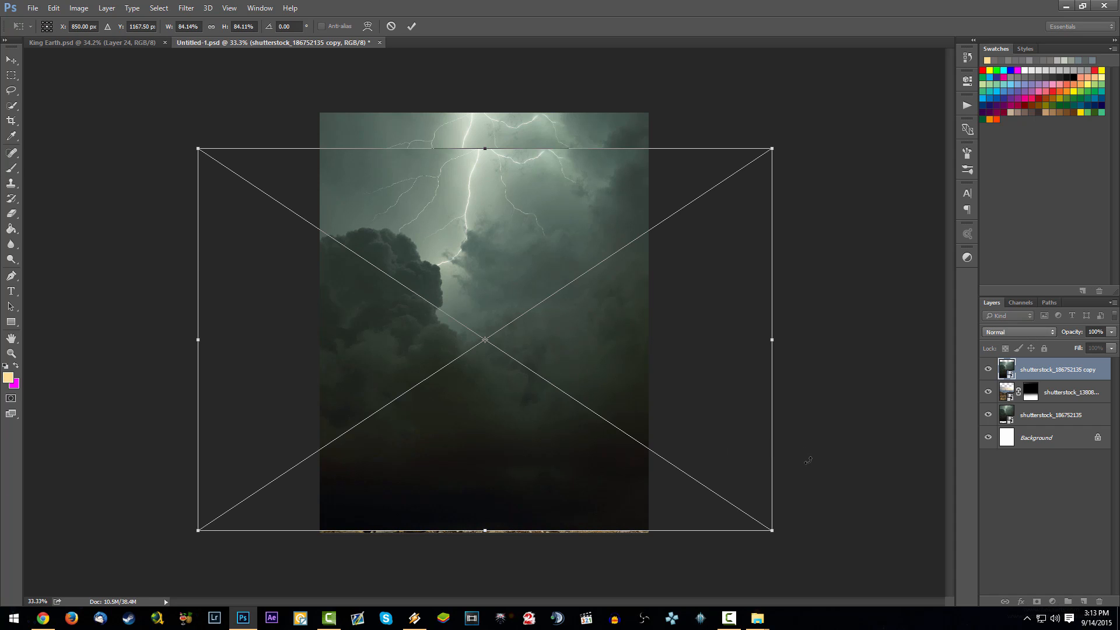
pyautogui.moveTo(809, 461); pyautogui.dragTo(204, 237)
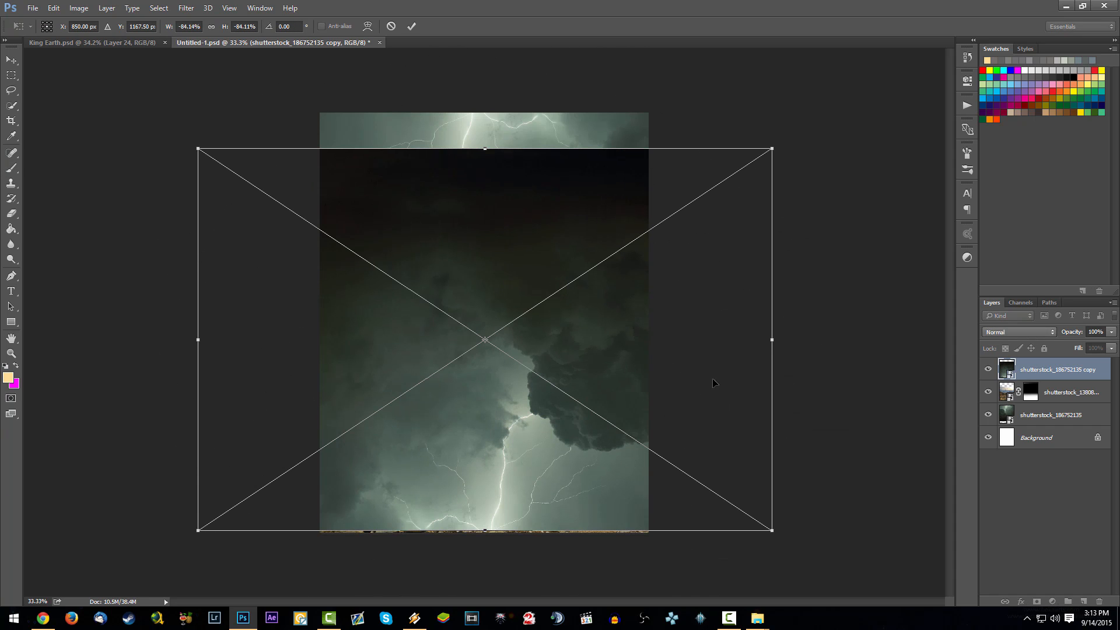
pyautogui.moveTo(648, 350); pyautogui.dragTo(635, 251)
pyautogui.press('b')
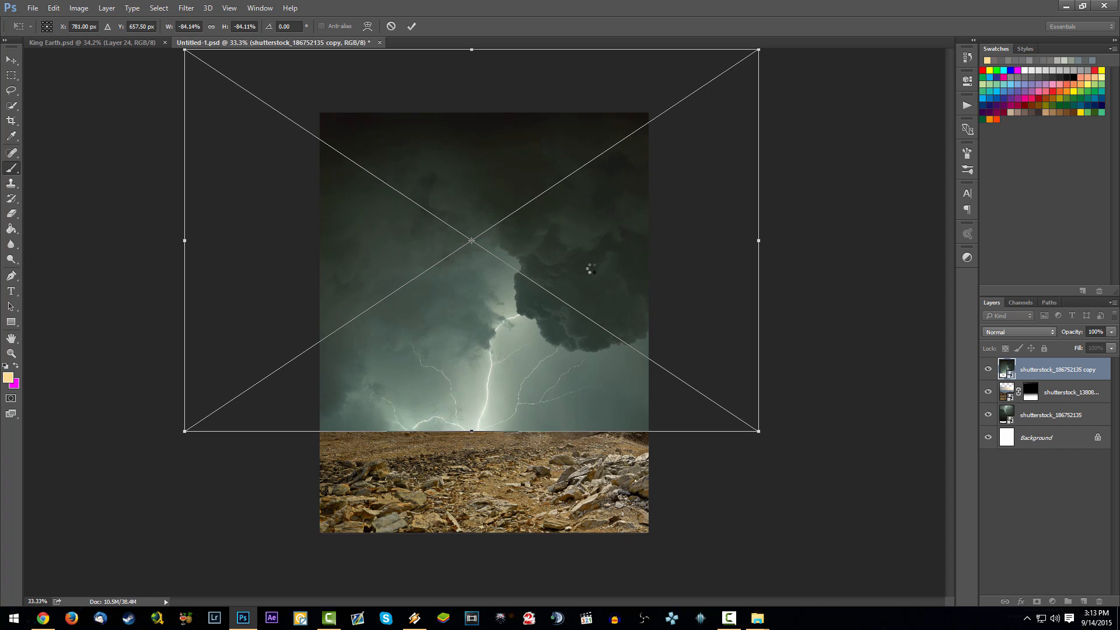
pyautogui.moveTo(588, 401); pyautogui.dragTo(564, 451)
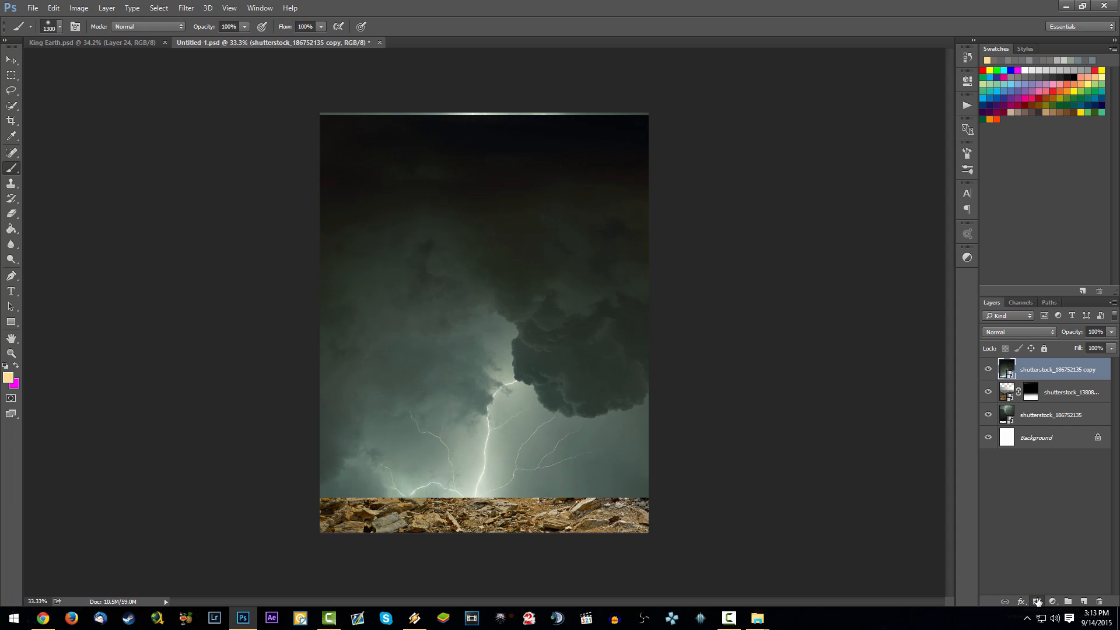
# - Add a layer mask to the rotated sky copy and paint black over its upper sky and lower lightning with the 1300 px brush
pyautogui.click(1037, 602)
pyautogui.click(1073, 368)
pyautogui.click(1071, 394)
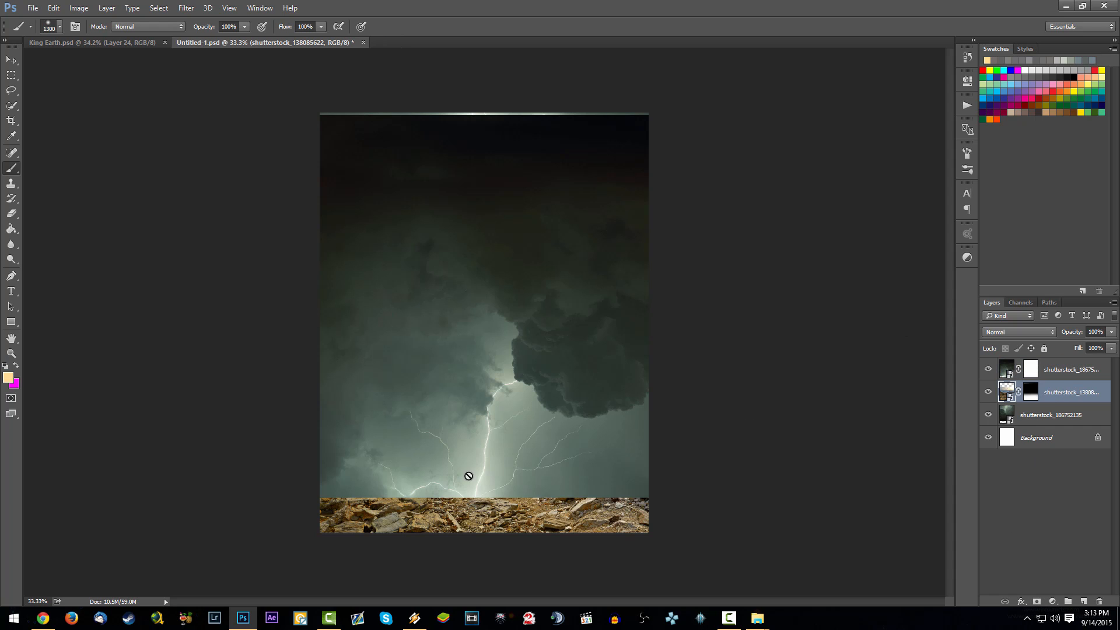
pyautogui.click(1031, 369)
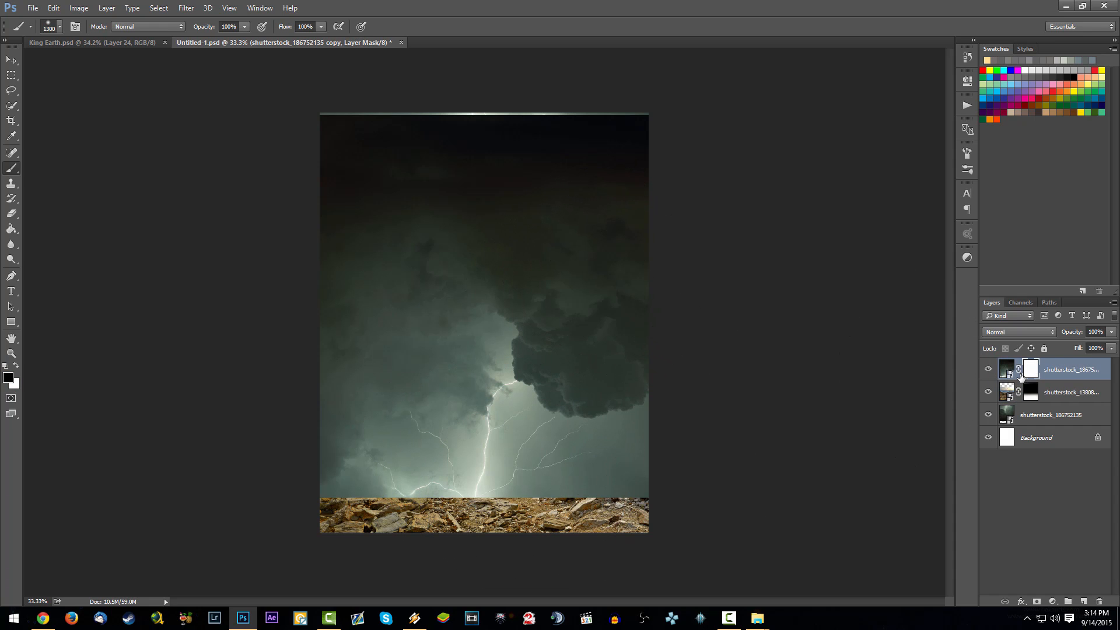
pyautogui.moveTo(453, 180); pyautogui.dragTo(602, 268)
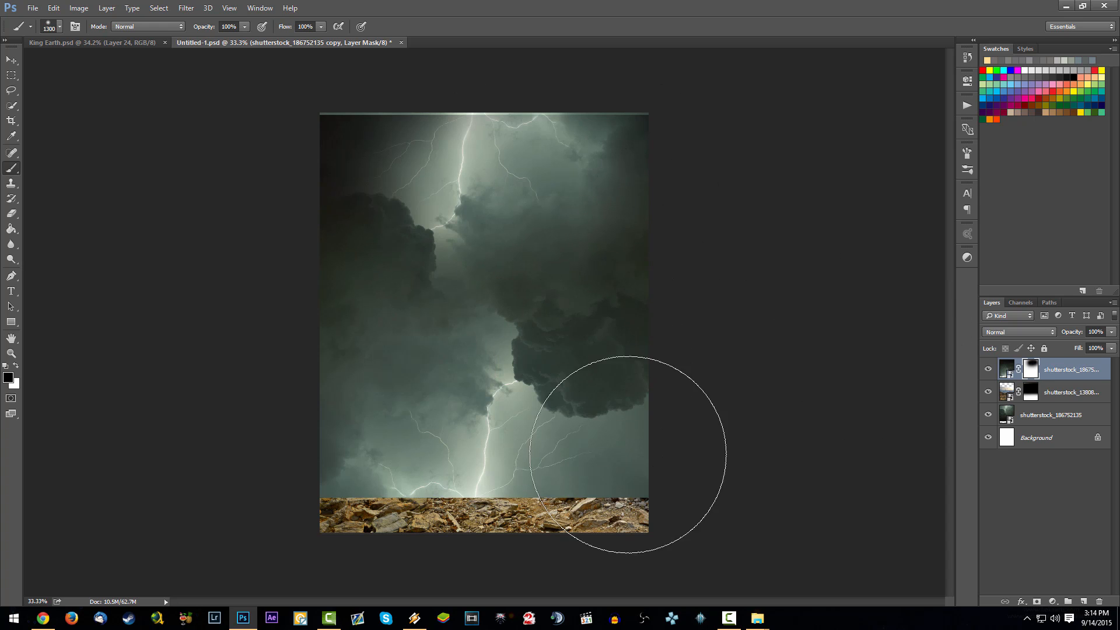
pyautogui.moveTo(625, 450)
pyautogui.mouseDown()
pyautogui.moveTo(340, 479)
pyautogui.moveTo(470, 473)
pyautogui.moveTo(452, 447)
pyautogui.moveTo(405, 471)
pyautogui.moveTo(330, 477)
pyautogui.mouseUp()
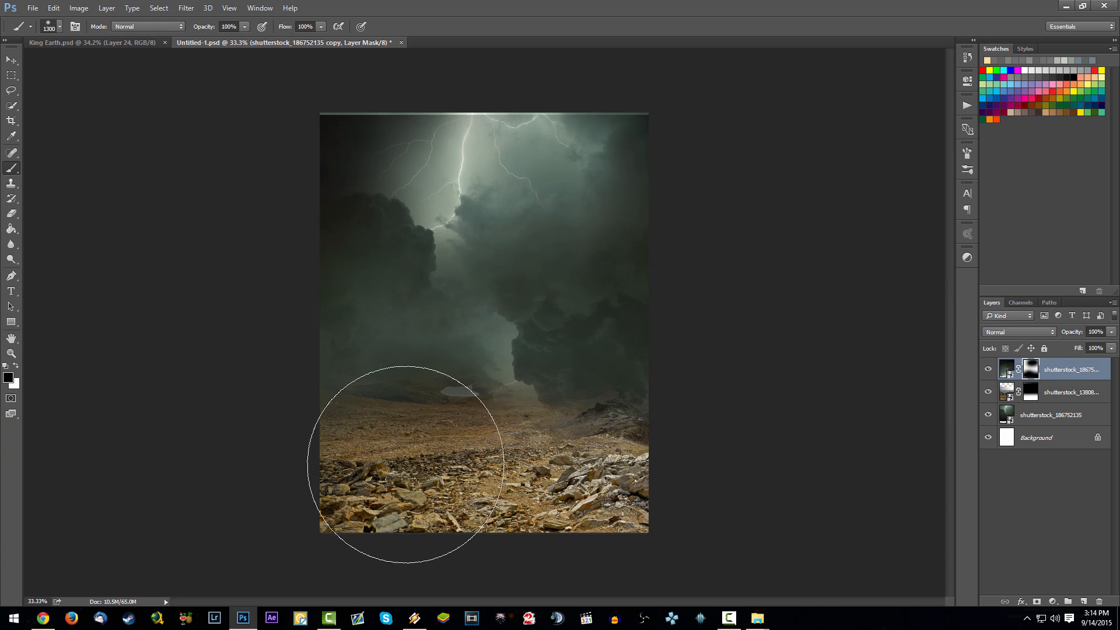
# - Duplicate the masked sky copy, rotate the duplicate about -64.6°, and place it along the canvas's left side
pyautogui.hotkey('ctrl', 'j')
pyautogui.moveTo(472, 333); pyautogui.dragTo(312, 420)
pyautogui.hotkey('ctrl', 't')
pyautogui.moveTo(597, 428); pyautogui.dragTo(407, 143)
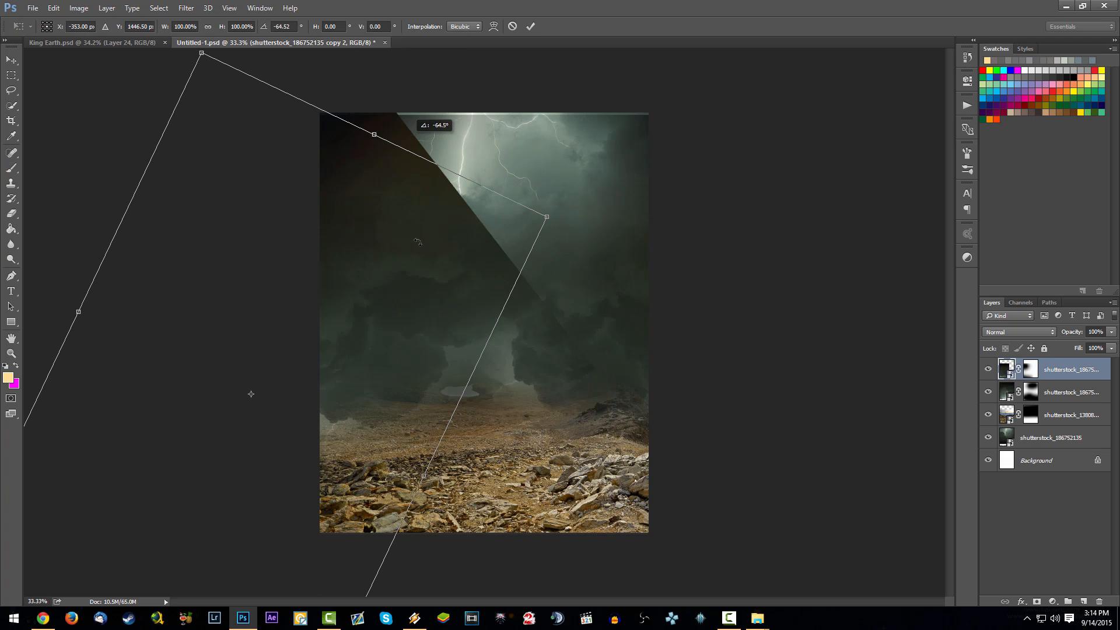
pyautogui.moveTo(409, 260)
pyautogui.mouseDown()
pyautogui.moveTo(360, 370)
pyautogui.moveTo(331, 378)
pyautogui.mouseUp()
pyautogui.press('Return')
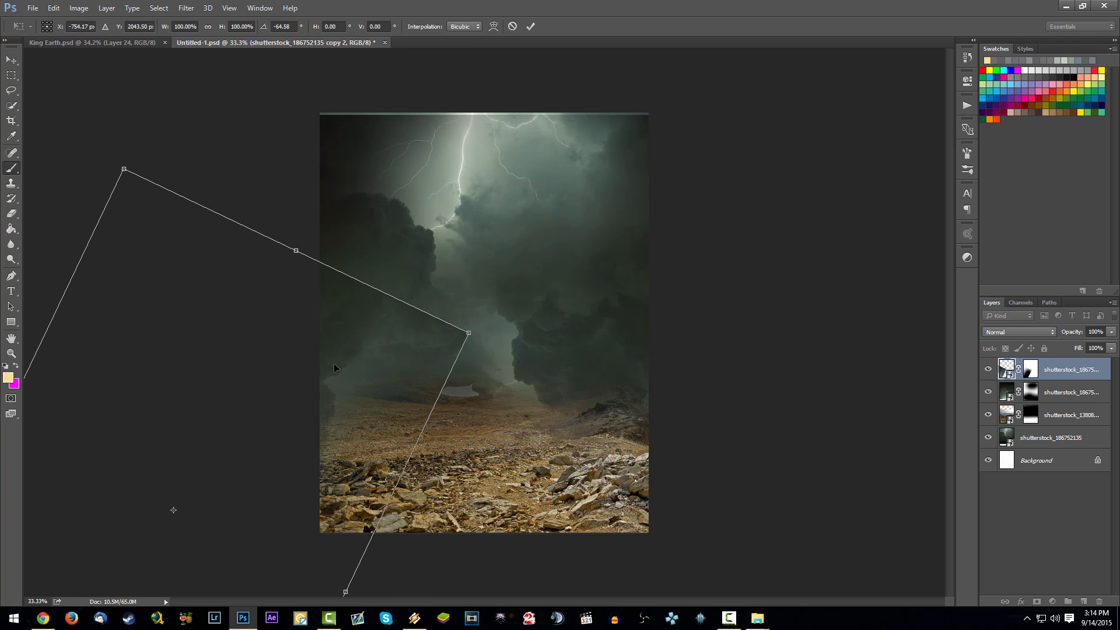
# - Move the second sky copy up toward the canvas centre and rotate it a further 16.4° or so
pyautogui.moveTo(470, 385); pyautogui.dragTo(547, 328)
pyautogui.hotkey('ctrl', 't')
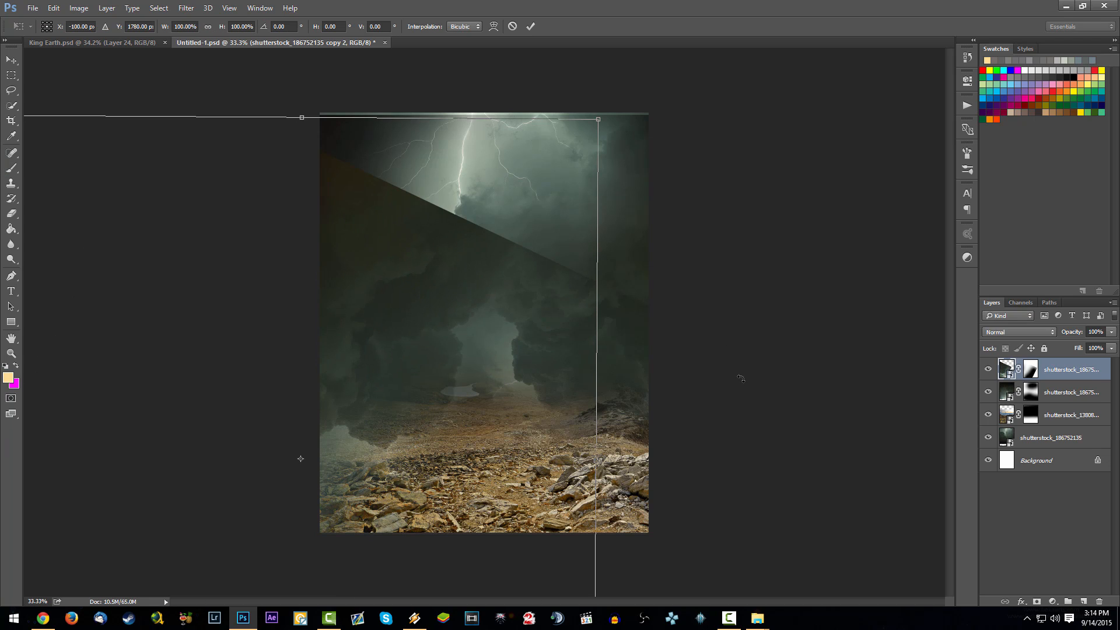
pyautogui.moveTo(740, 377); pyautogui.dragTo(751, 407)
pyautogui.press('Return')
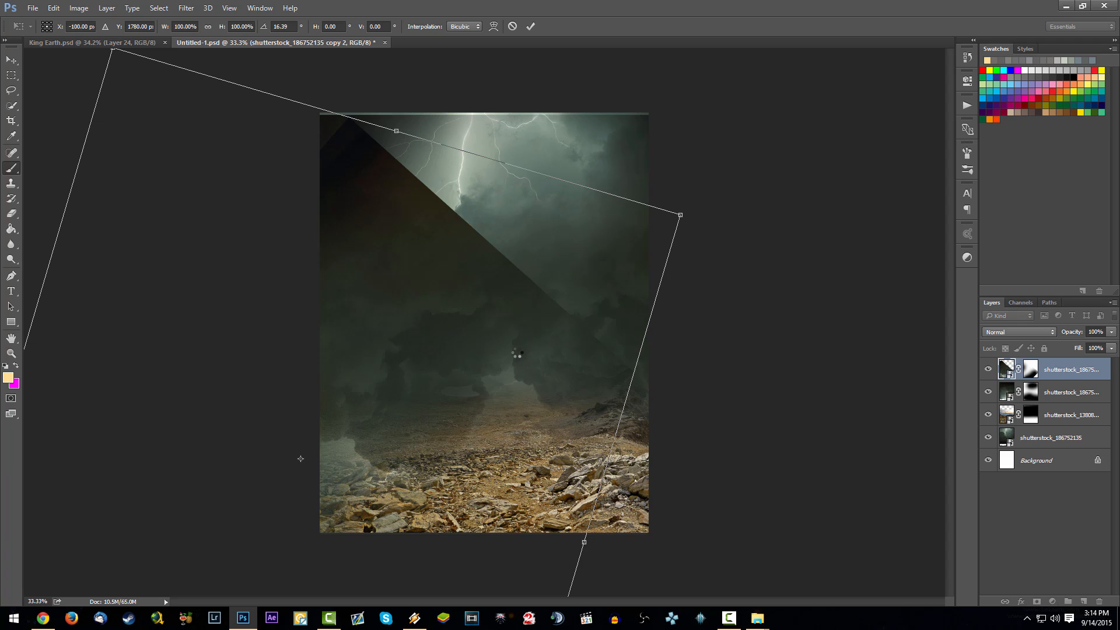
# - Mask out the second sky copy's hard edges with black, keeping it a smart object, and reposition its clouds over the left horizon
pyautogui.click(596, 335)
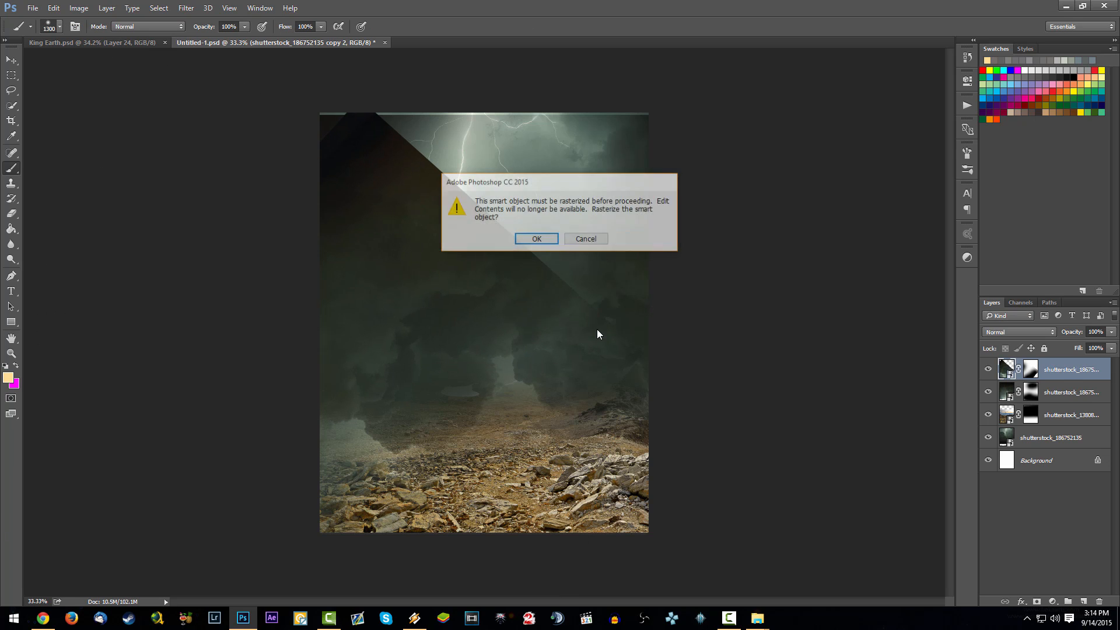
pyautogui.click(572, 239)
pyautogui.click(1032, 370)
pyautogui.moveTo(506, 348)
pyautogui.mouseDown()
pyautogui.moveTo(569, 315)
pyautogui.moveTo(567, 287)
pyautogui.mouseUp()
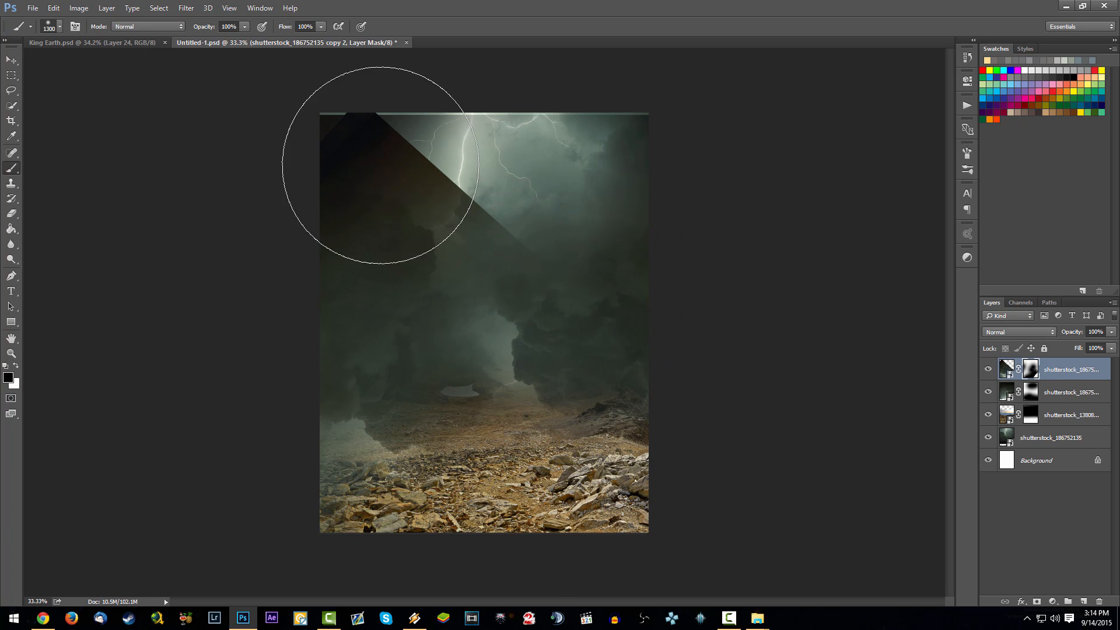
pyautogui.moveTo(380, 165)
pyautogui.mouseDown()
pyautogui.moveTo(586, 165)
pyautogui.moveTo(313, 125)
pyautogui.mouseUp()
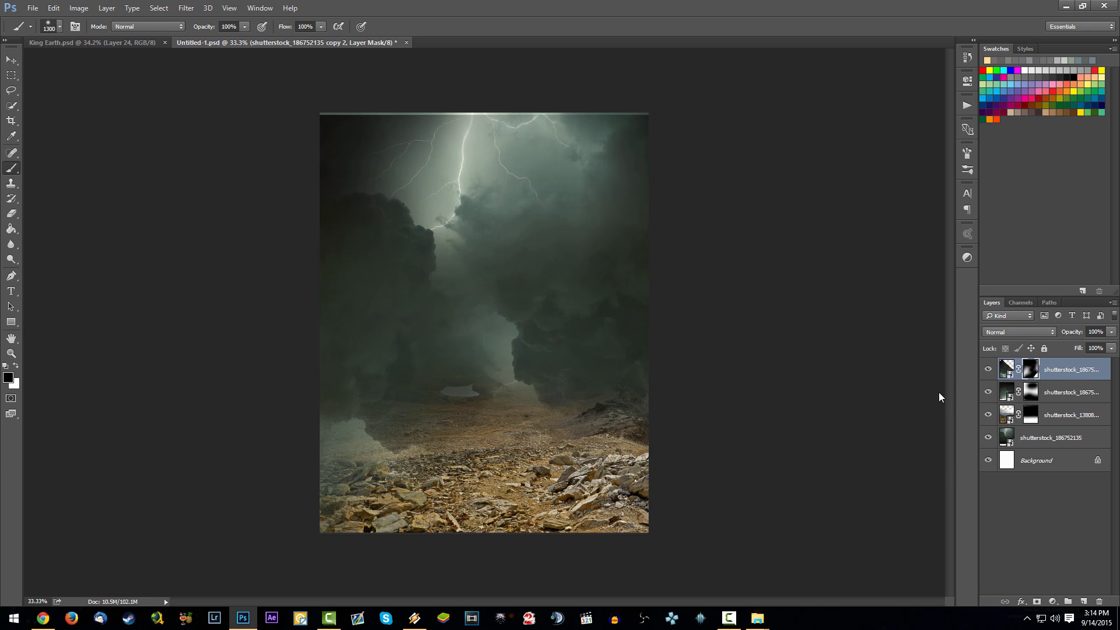
pyautogui.moveTo(496, 370); pyautogui.dragTo(495, 358)
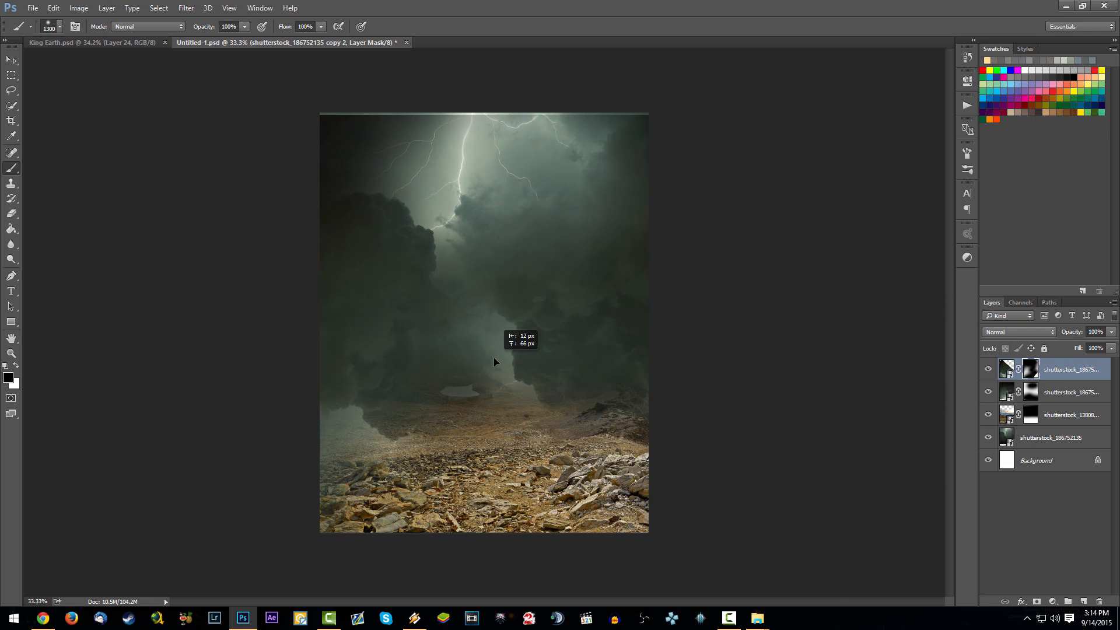
# - Duplicate the second sky copy, flip the duplicate horizontally, and place its clouds over the landscape's right horizon
pyautogui.hotkey('ctrl', 'j')
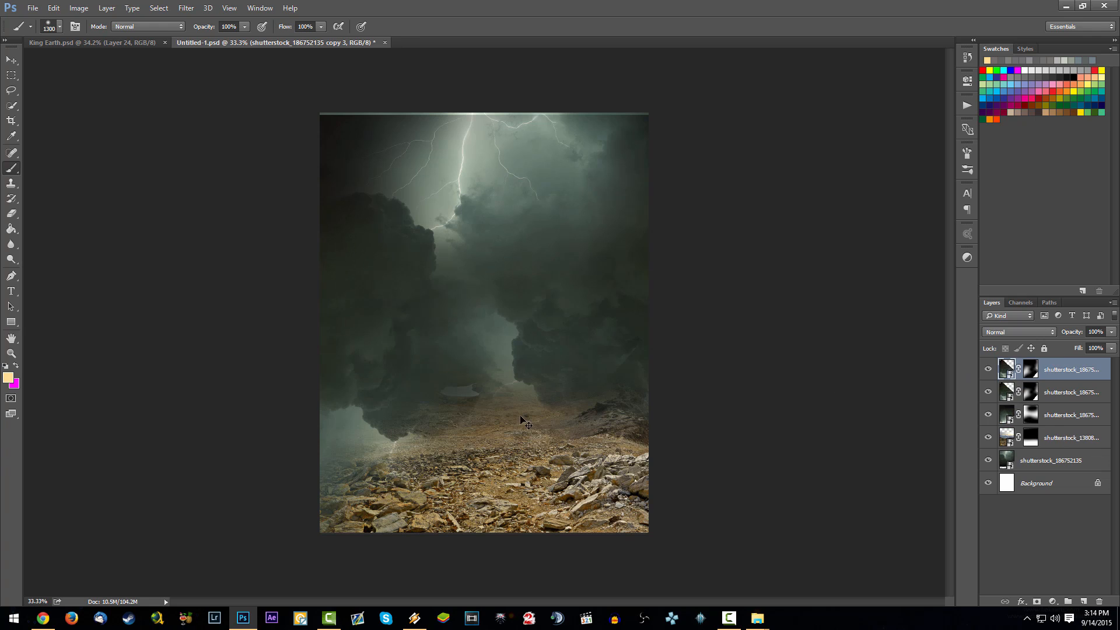
pyautogui.hotkey('ctrl', 't')
pyautogui.rightClick(412, 377)
pyautogui.click(473, 550)
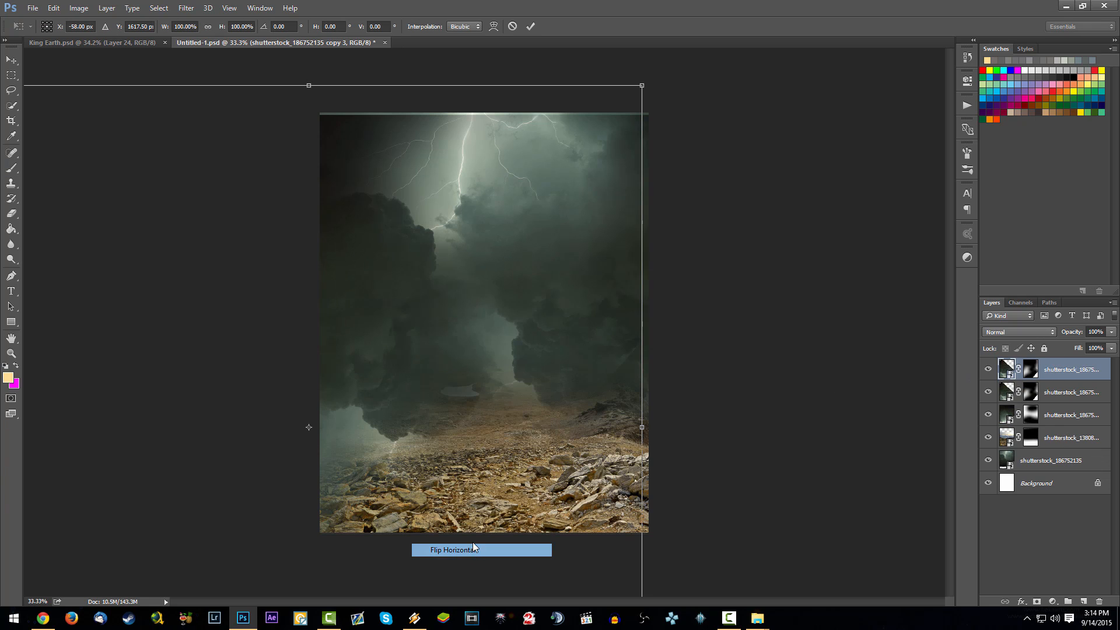
pyautogui.moveTo(422, 419); pyautogui.dragTo(807, 422)
pyautogui.moveTo(606, 408)
pyautogui.mouseDown()
pyautogui.moveTo(629, 429)
pyautogui.moveTo(626, 418)
pyautogui.mouseUp()
pyautogui.press('b')
pyautogui.press('Return')
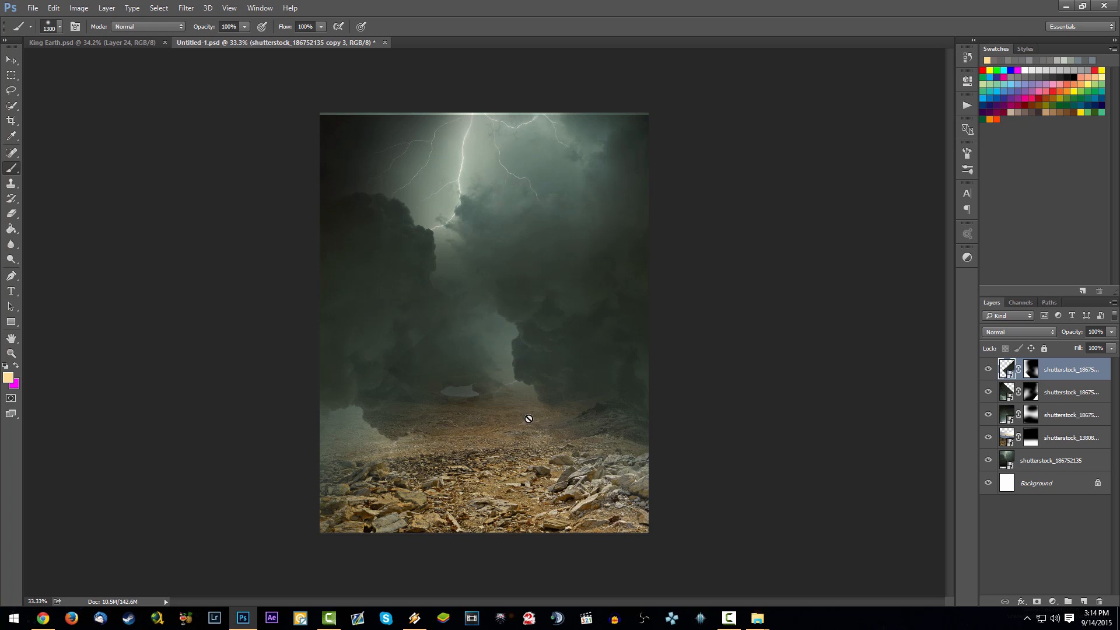
# - Add a new layer above all the sky copies and choose the 491 px cloud-shaped brush
pyautogui.scroll(2, 477, 398)
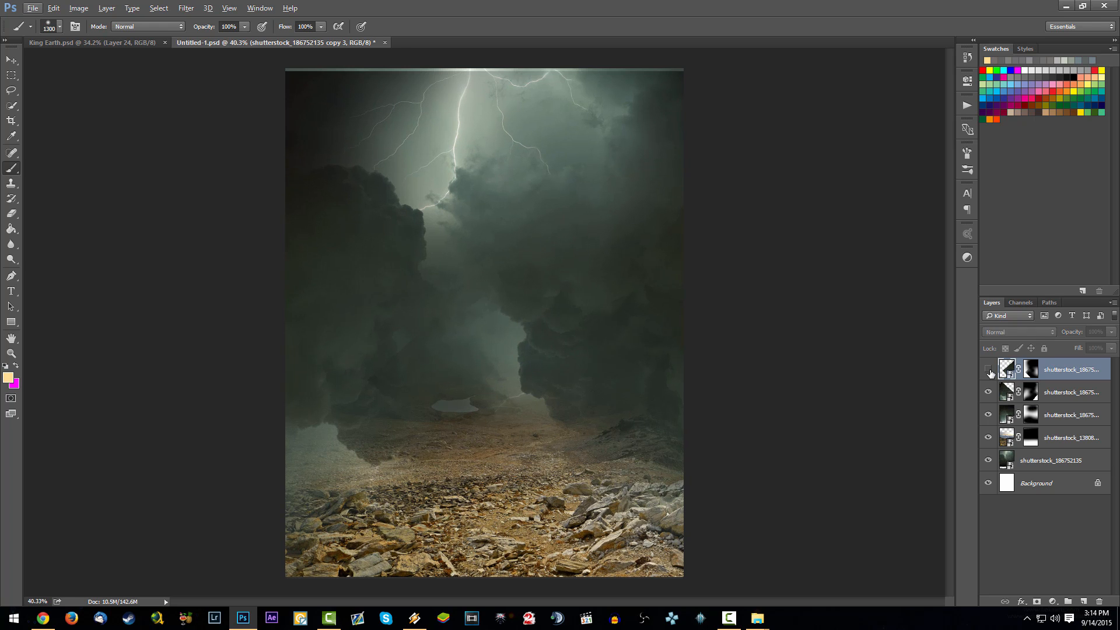
pyautogui.click(1032, 368)
pyautogui.press('d')
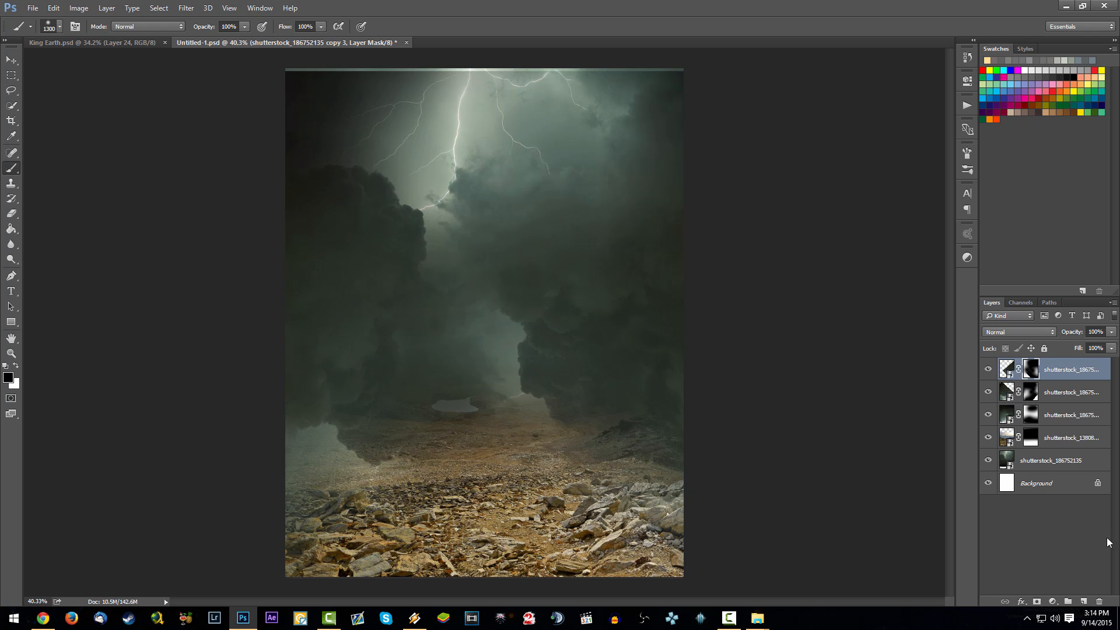
pyautogui.click(1084, 602)
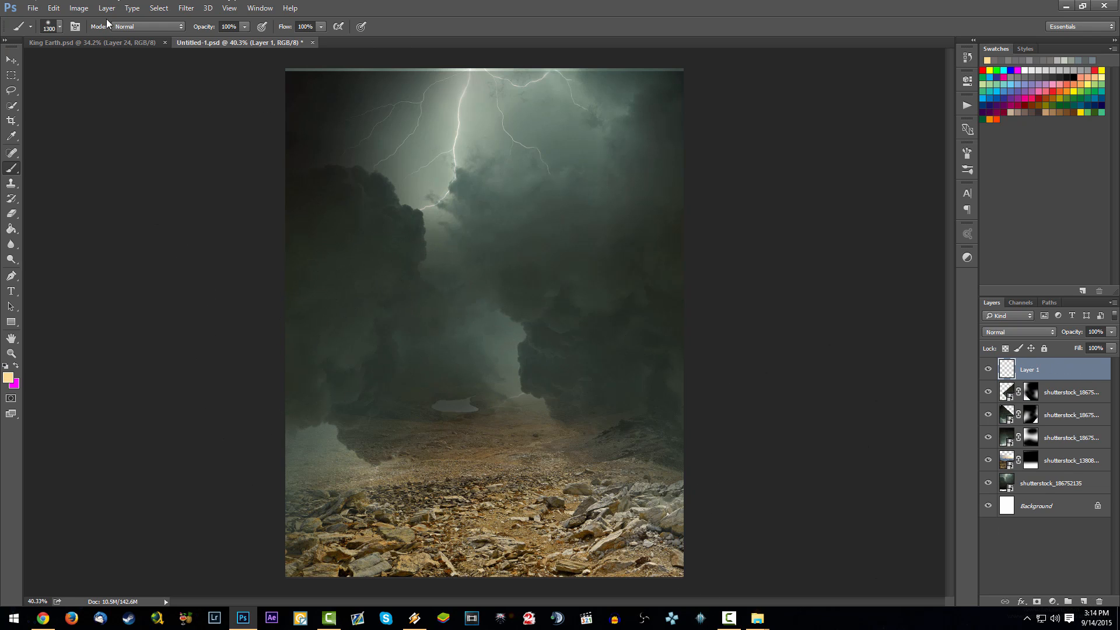
pyautogui.click(59, 27)
pyautogui.scroll(-2, 301, 284)
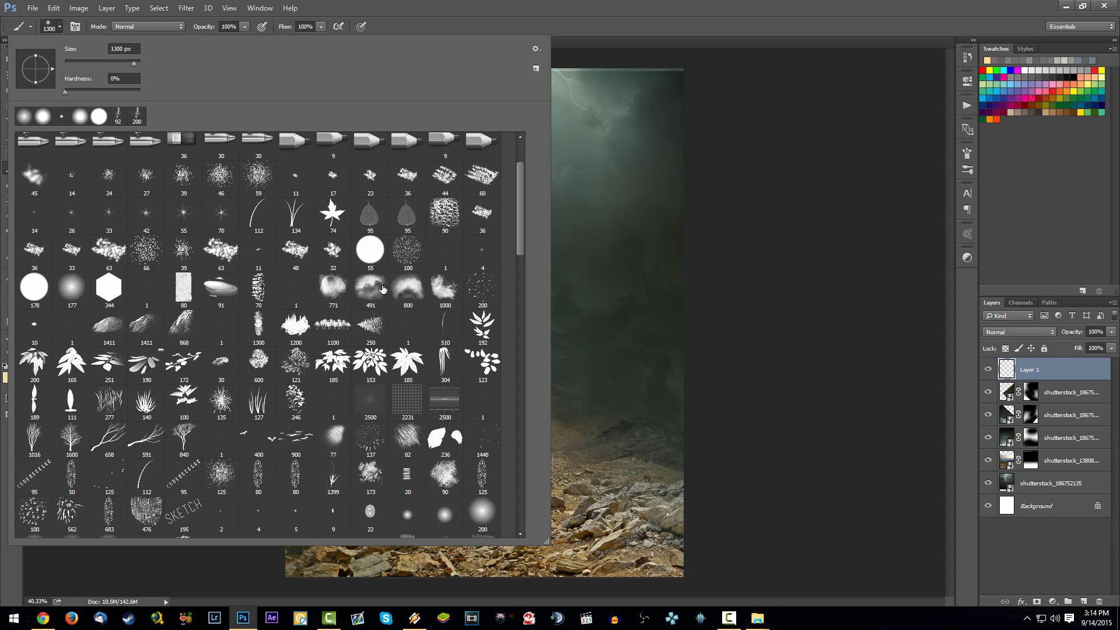
pyautogui.click(382, 289)
pyautogui.click(1036, 374)
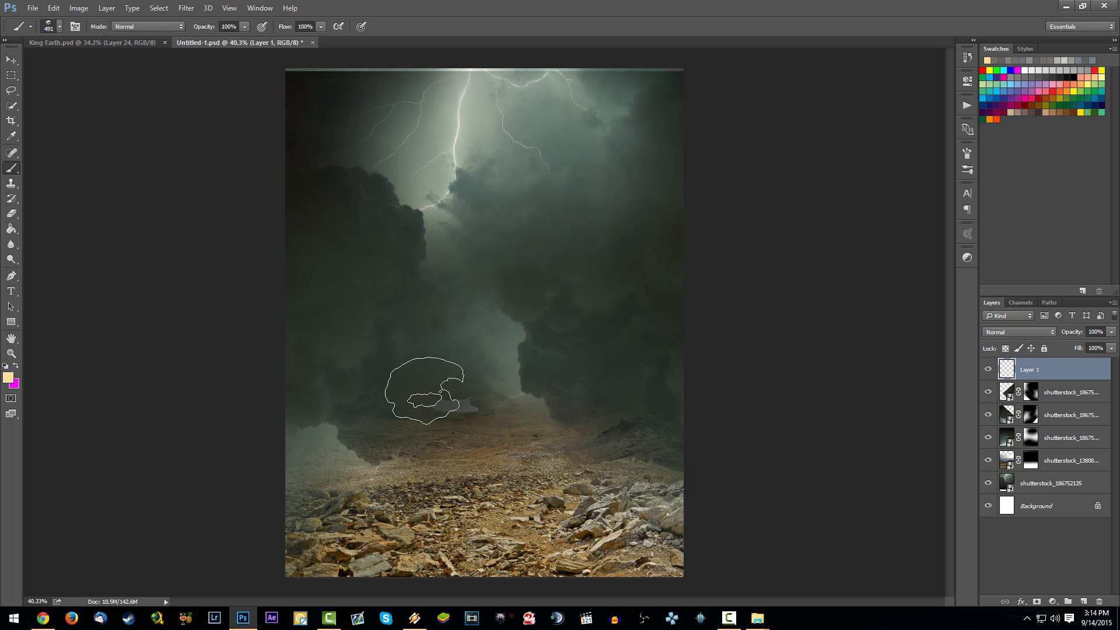
# - Undo the test brush stroke, sample a grey-green from the clouds, and enlarge the cloud brush to 1512 px
pyautogui.click(421, 401)
pyautogui.hotkey('ctrl', 'z')
pyautogui.press('alt')
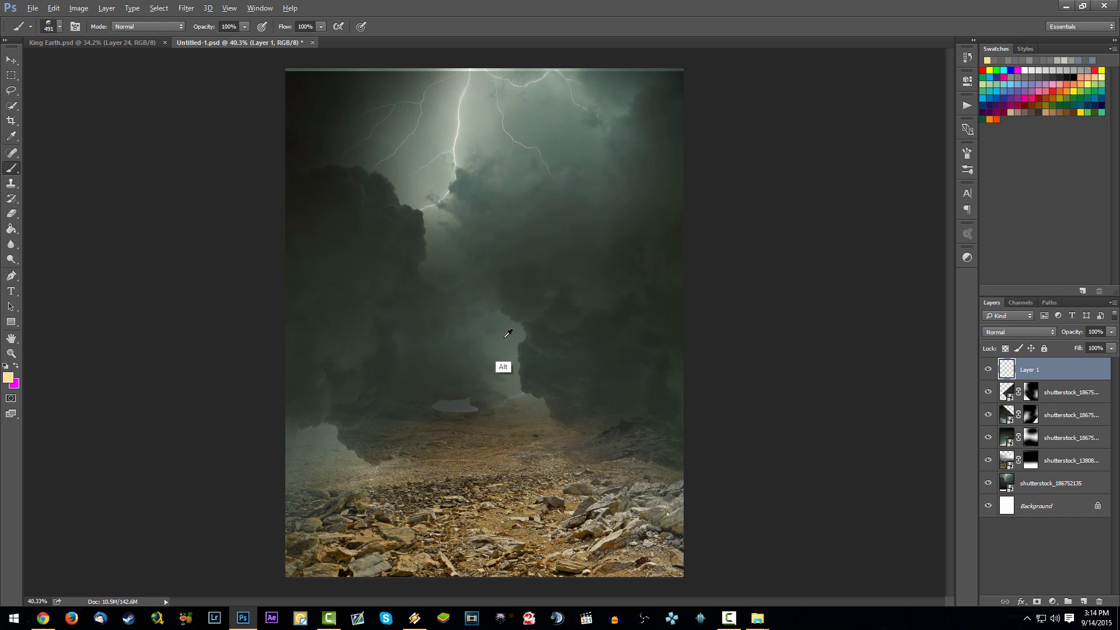
pyautogui.keyDown('alt'); pyautogui.click(532, 352); pyautogui.keyUp('alt')
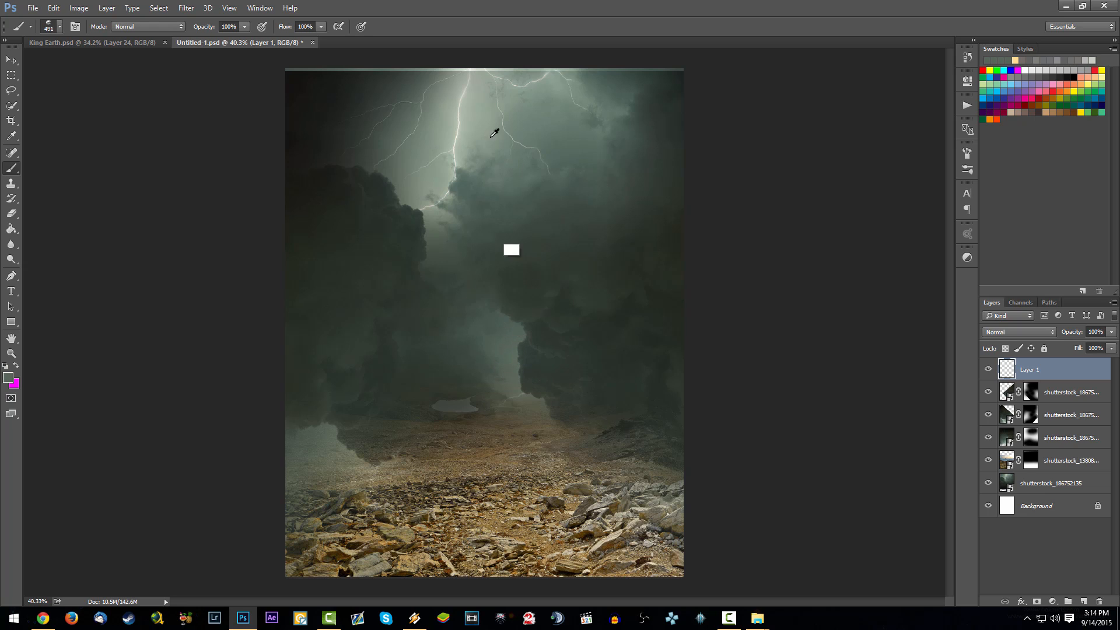
pyautogui.click(574, 421)
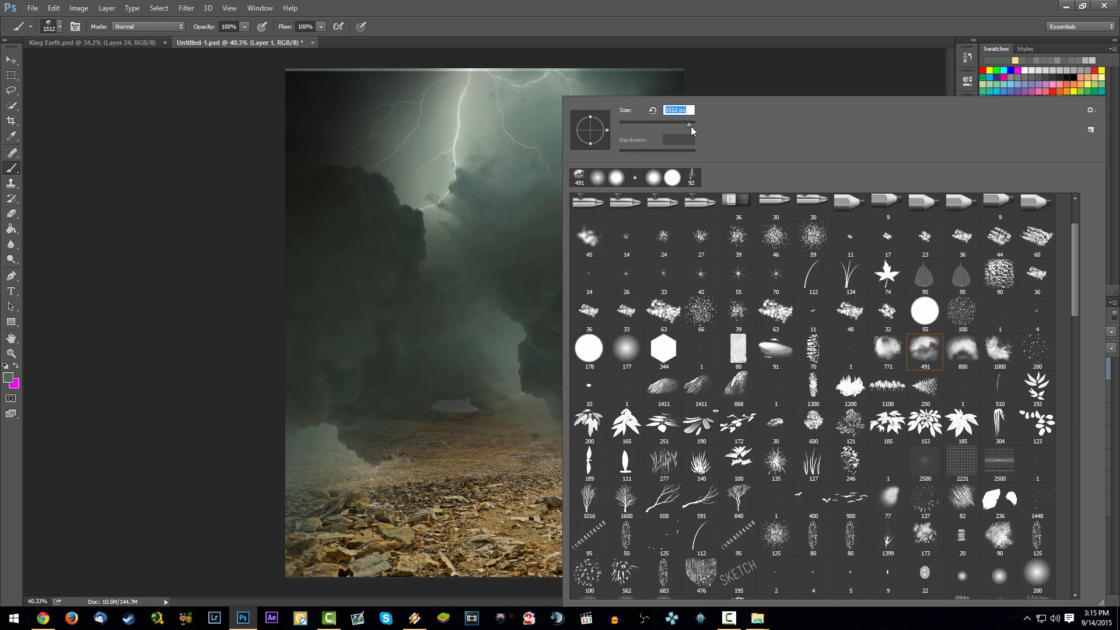
# - Paint mist over the horizon on the new layer with the cloud brush, using the grey-green and a darker tone sampled from the clouds
pyautogui.click(444, 394)
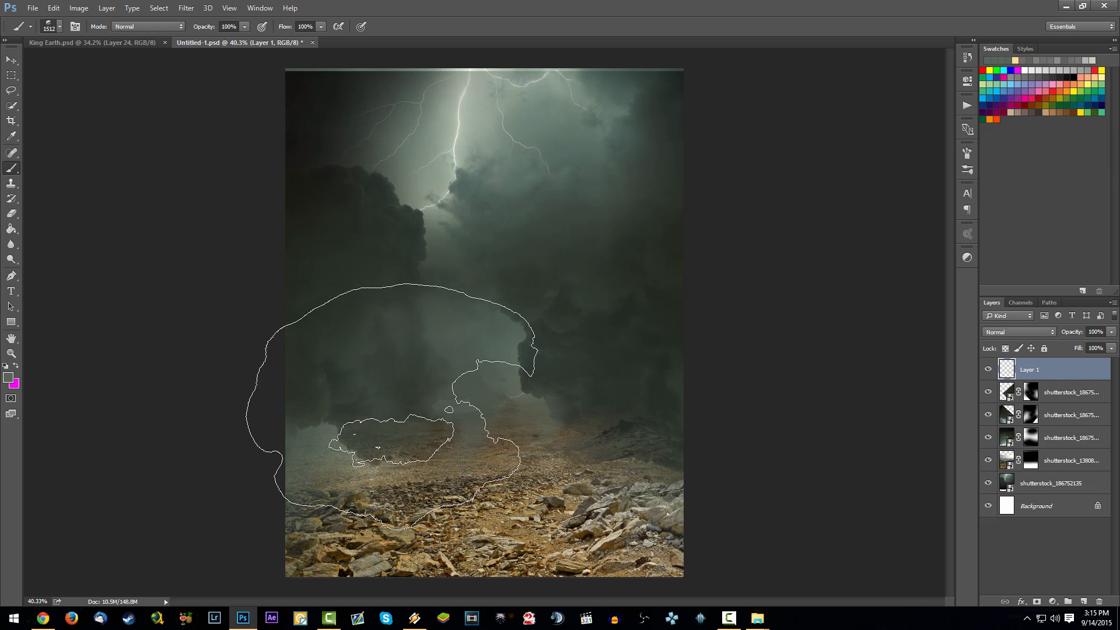
pyautogui.click(601, 391)
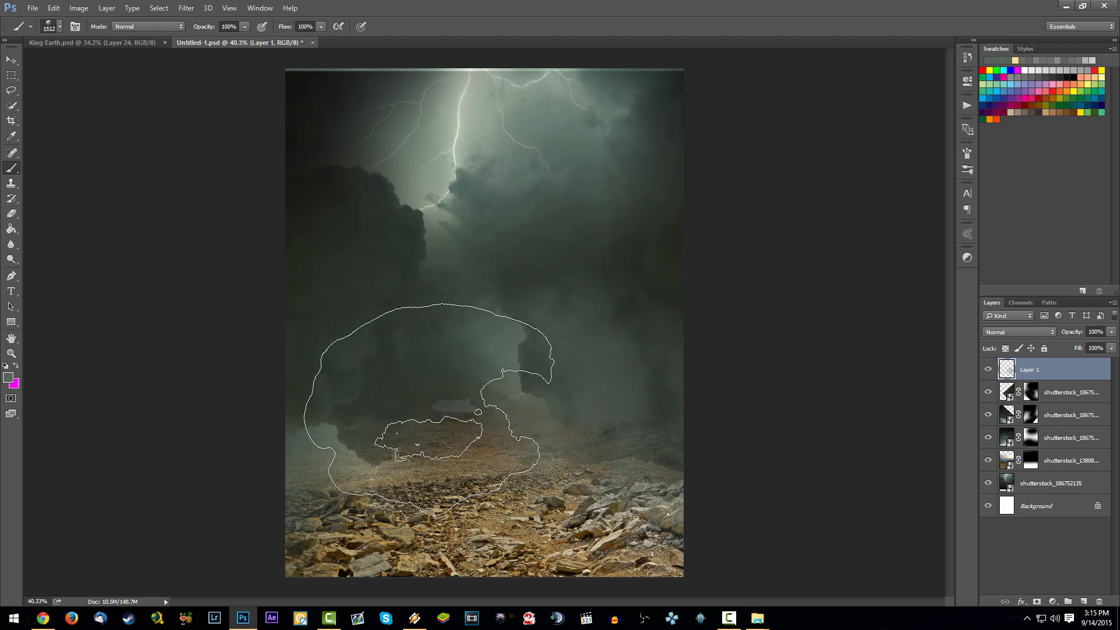
pyautogui.keyDown('alt'); pyautogui.click(350, 188); pyautogui.keyUp('alt')
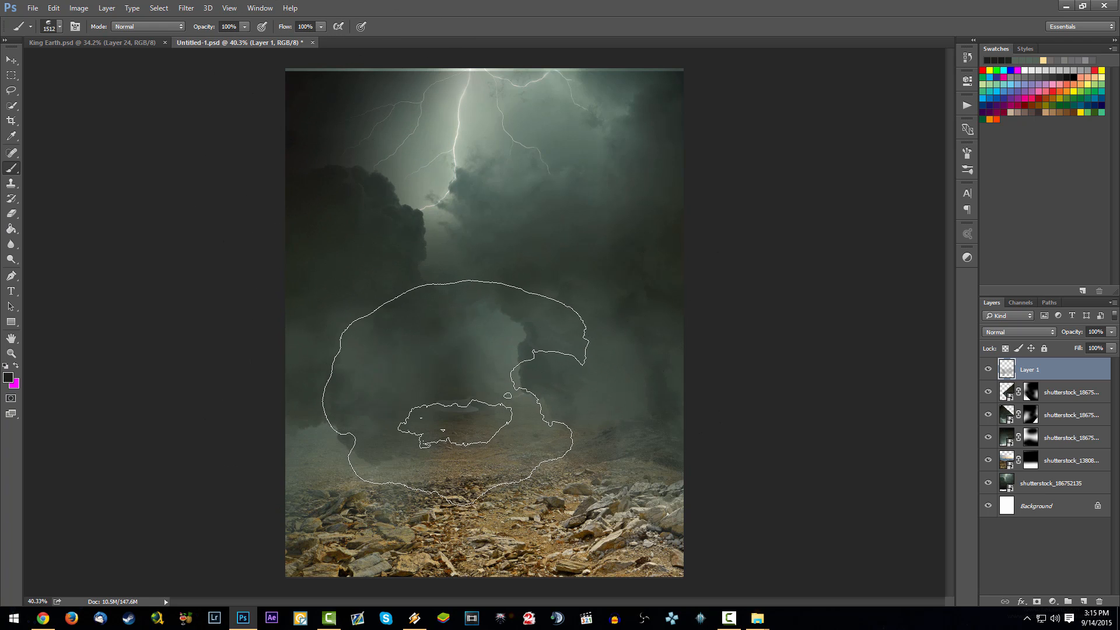
pyautogui.click(256, 388)
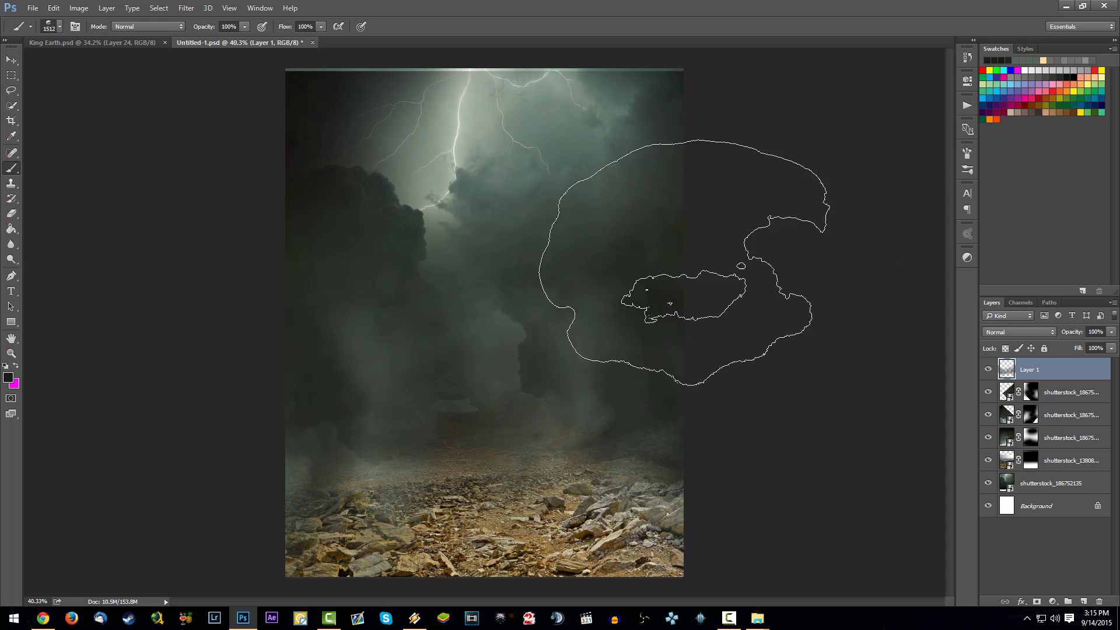
# - Add a Color Balance adjustment layer above the rocky landscape layer and clip it to the landscape
pyautogui.click(1064, 467)
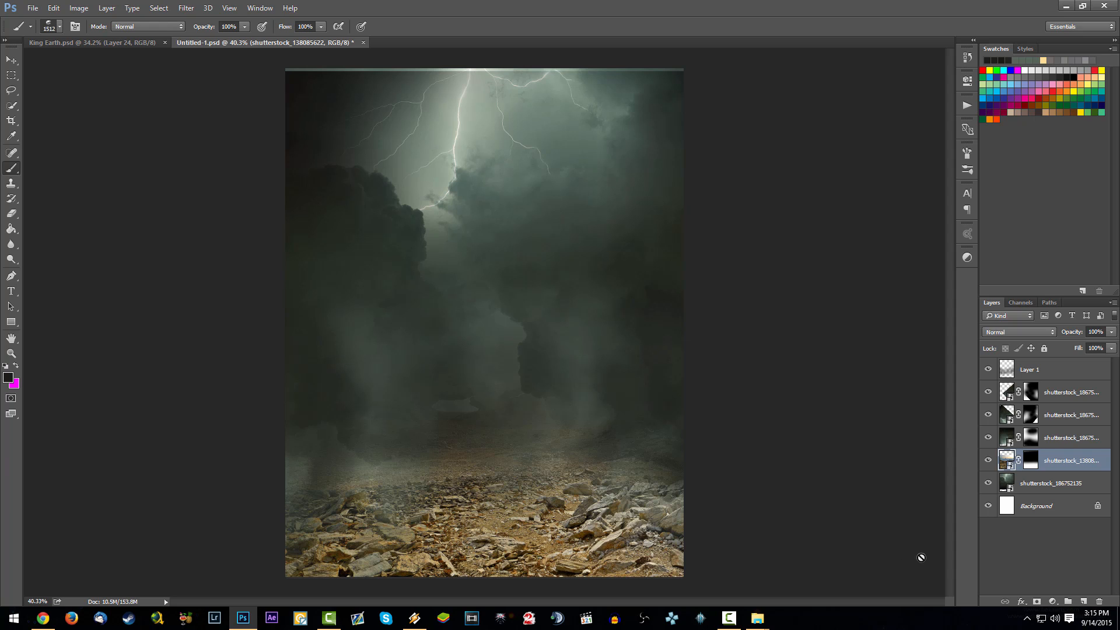
pyautogui.click(1053, 602)
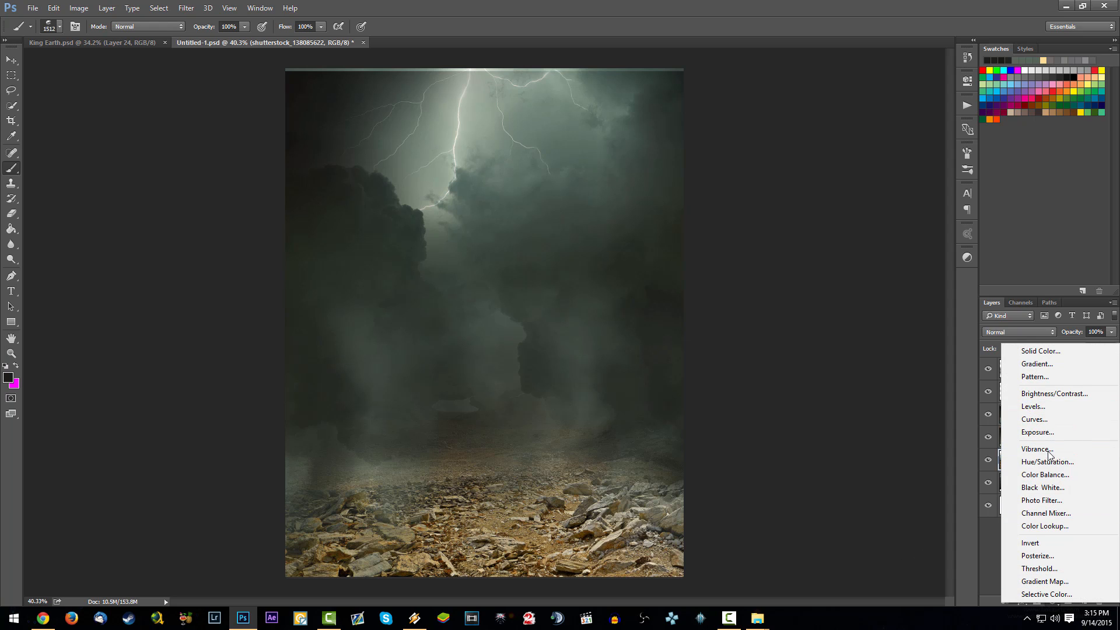
pyautogui.click(1052, 476)
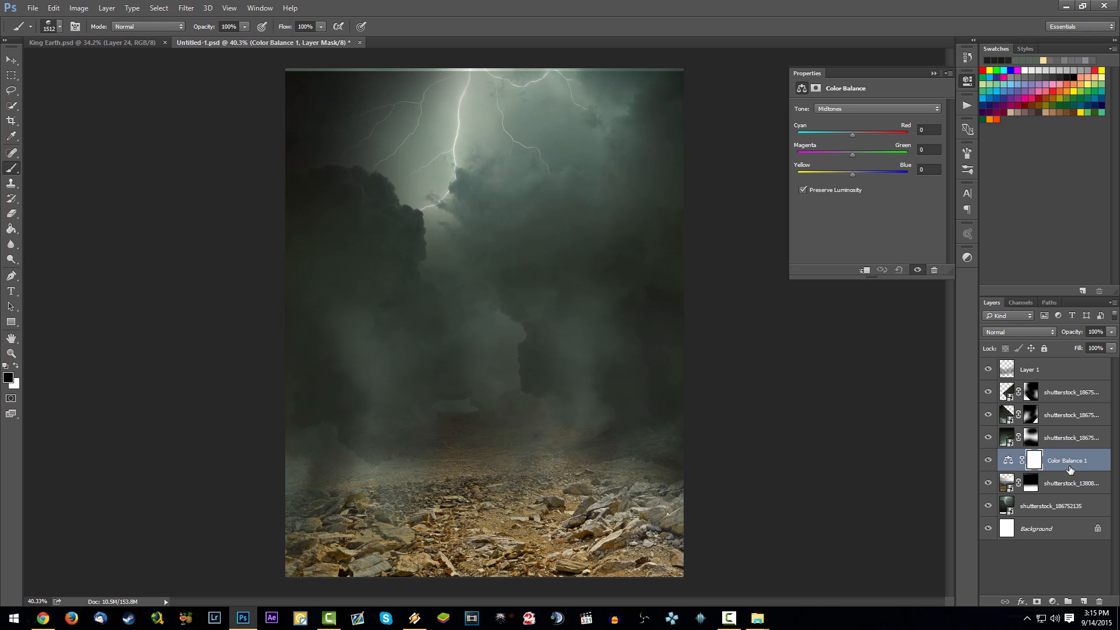
pyautogui.rightClick(1071, 470)
pyautogui.click(968, 287)
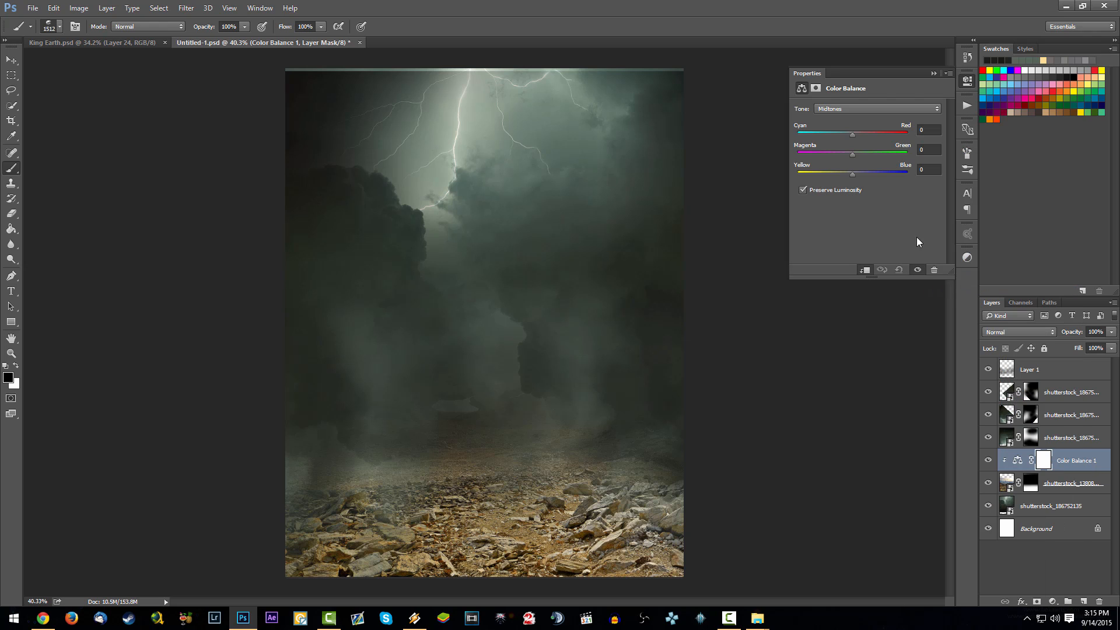
pyautogui.click(1058, 465)
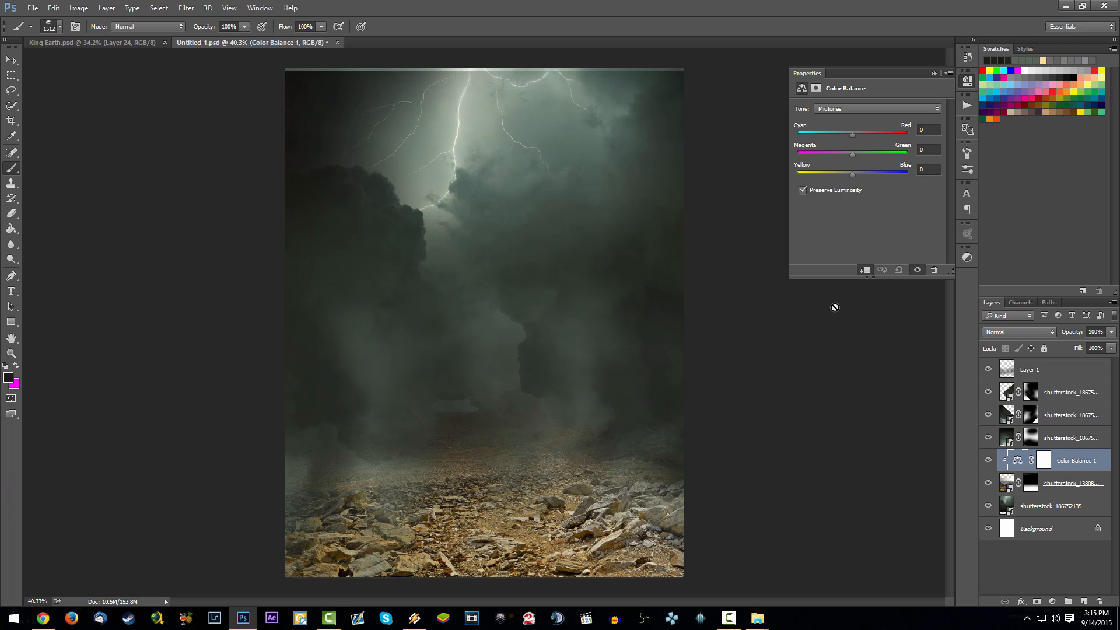
# - Stretch the lowest masked sky copy upward to 100.61% height so it reaches the canvas's upper edge
pyautogui.click(1059, 394)
pyautogui.click(1066, 434)
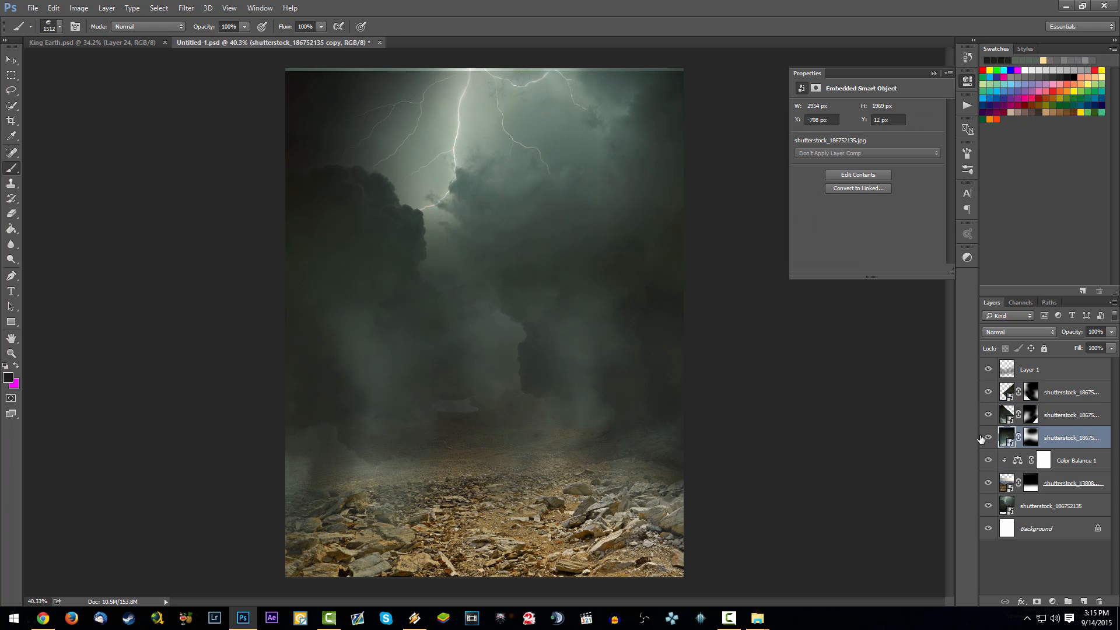
pyautogui.click(987, 438)
pyautogui.click(986, 438)
pyautogui.hotkey('ctrl', 't')
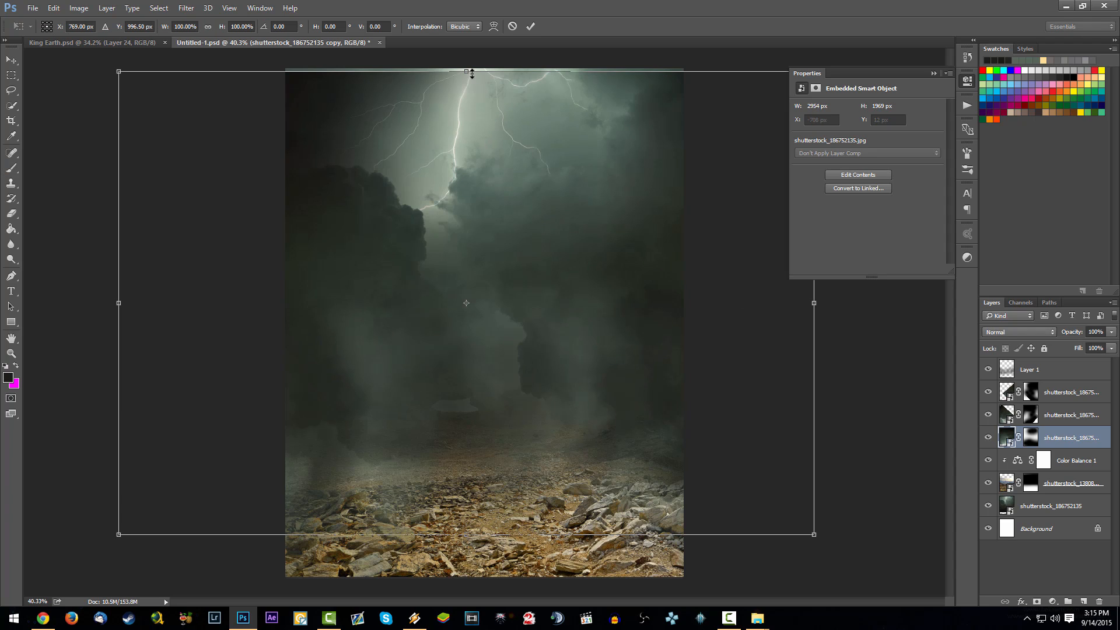
pyautogui.moveTo(467, 71); pyautogui.dragTo(467, 68)
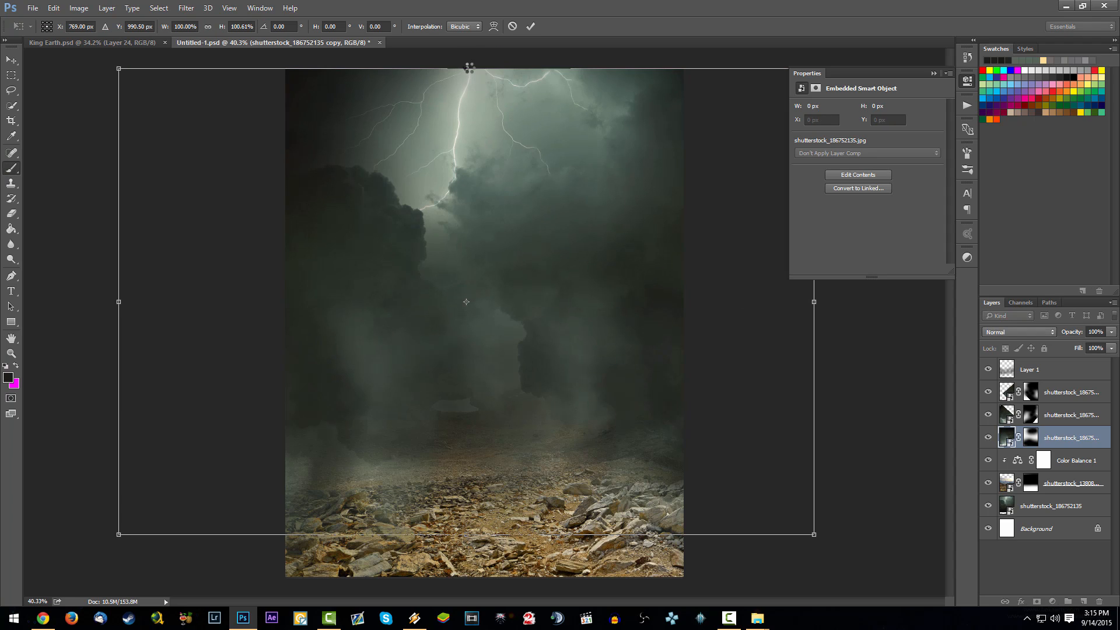
pyautogui.press('Return')
# - Set the landscape's Color Balance midtones to green +41 and blue +27, and shift the cyan-red balance towards red
pyautogui.click(1043, 464)
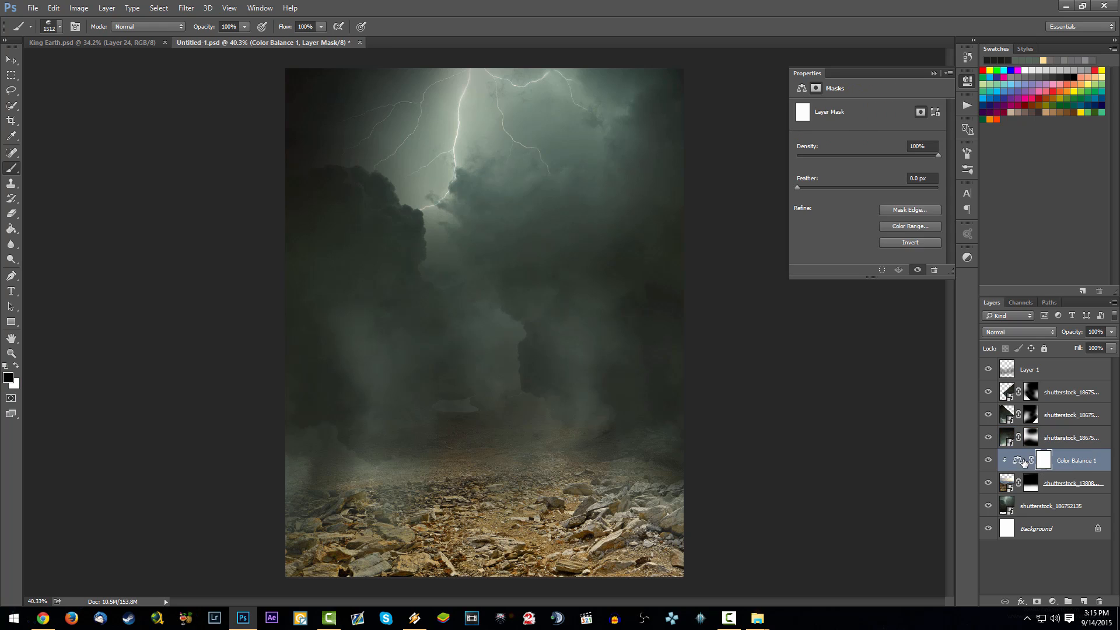
pyautogui.click(1017, 461)
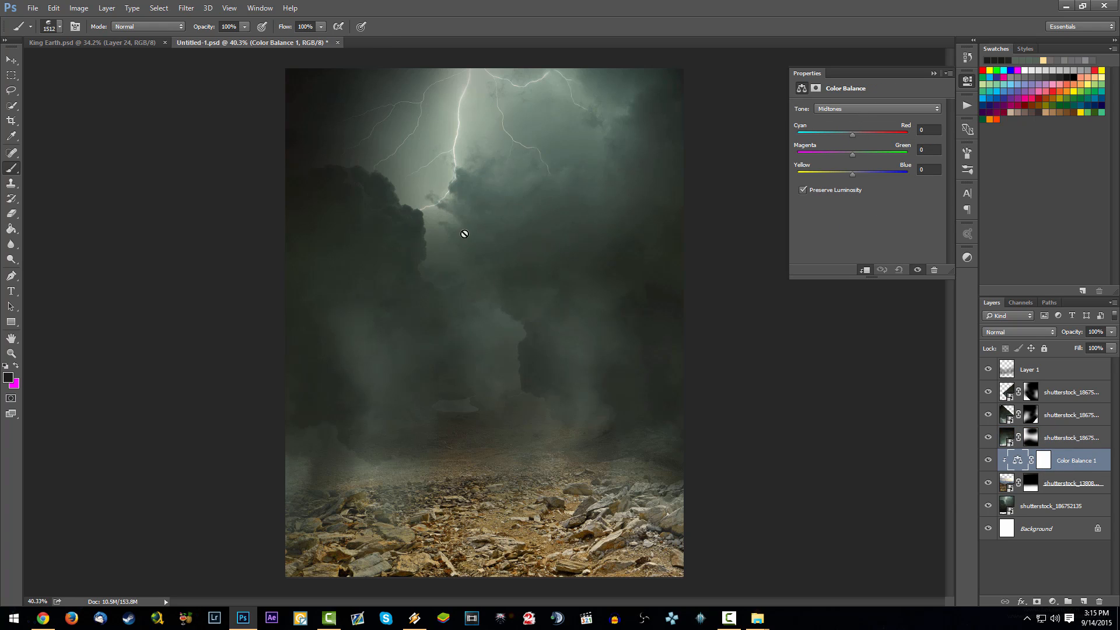
pyautogui.moveTo(853, 154)
pyautogui.mouseDown()
pyautogui.moveTo(868, 154)
pyautogui.moveTo(858, 174)
pyautogui.mouseUp()
pyautogui.moveTo(853, 133); pyautogui.dragTo(866, 136)
# - Set the Color Balance shadows to green +12 and blue +9, and shift the cyan-red balance slightly towards red
pyautogui.click(860, 114)
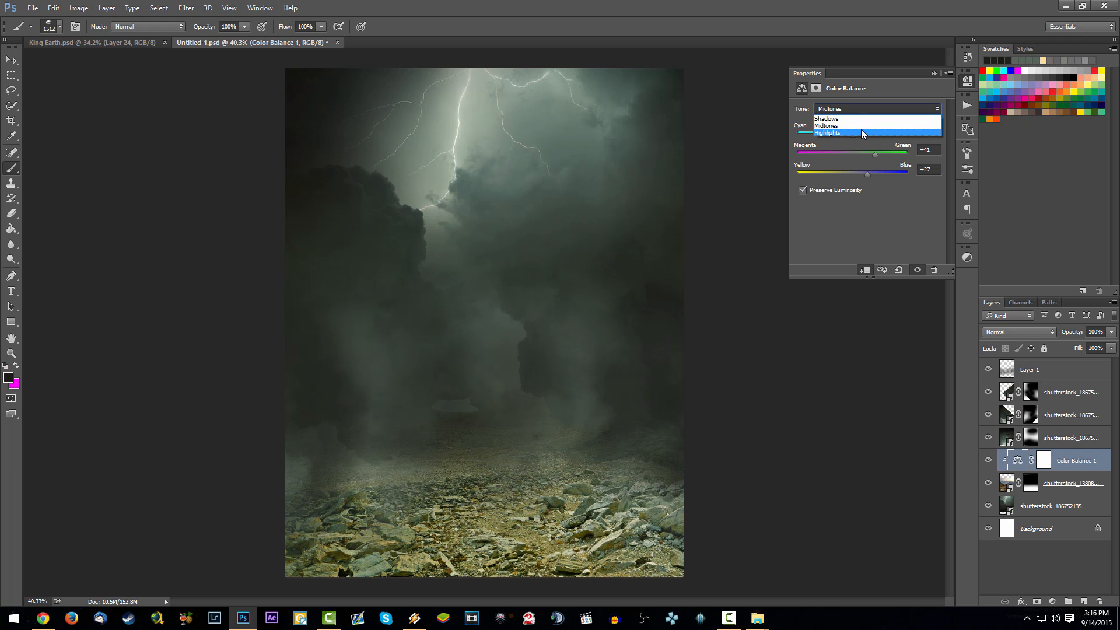
pyautogui.click(860, 116)
pyautogui.moveTo(852, 173)
pyautogui.mouseDown()
pyautogui.moveTo(863, 172)
pyautogui.moveTo(857, 153)
pyautogui.mouseUp()
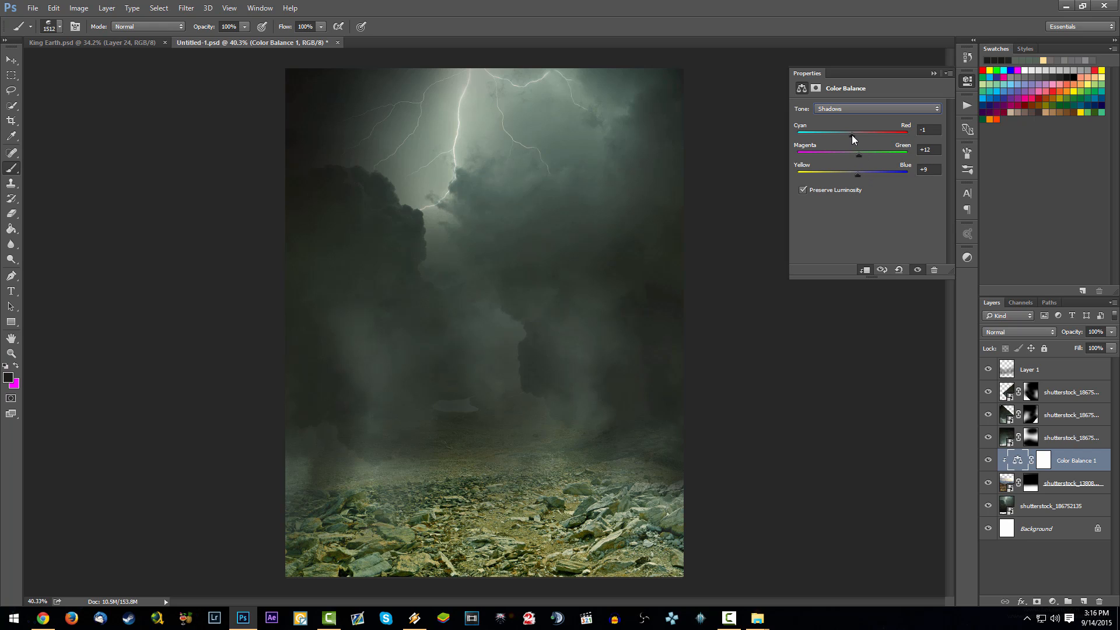
pyautogui.moveTo(852, 135)
pyautogui.mouseDown()
pyautogui.moveTo(842, 134)
pyautogui.moveTo(862, 135)
pyautogui.mouseUp()
# - Set the Color Balance highlights to blue +11 and fine-tune their magenta-green and cyan-red balance
pyautogui.click(864, 110)
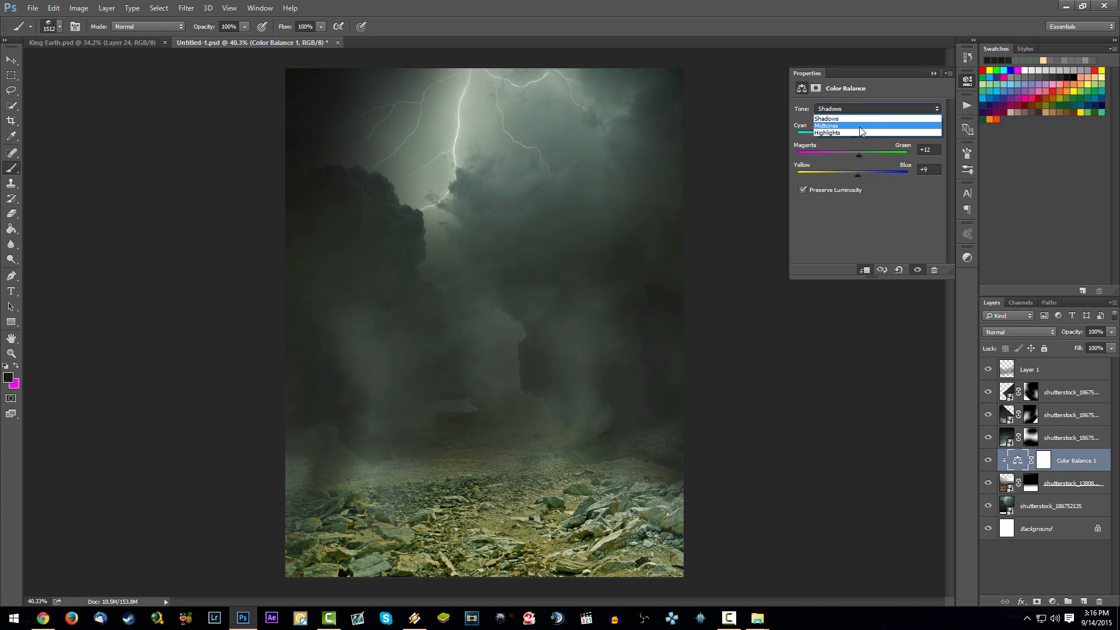
pyautogui.click(860, 125)
pyautogui.click(853, 111)
pyautogui.click(850, 133)
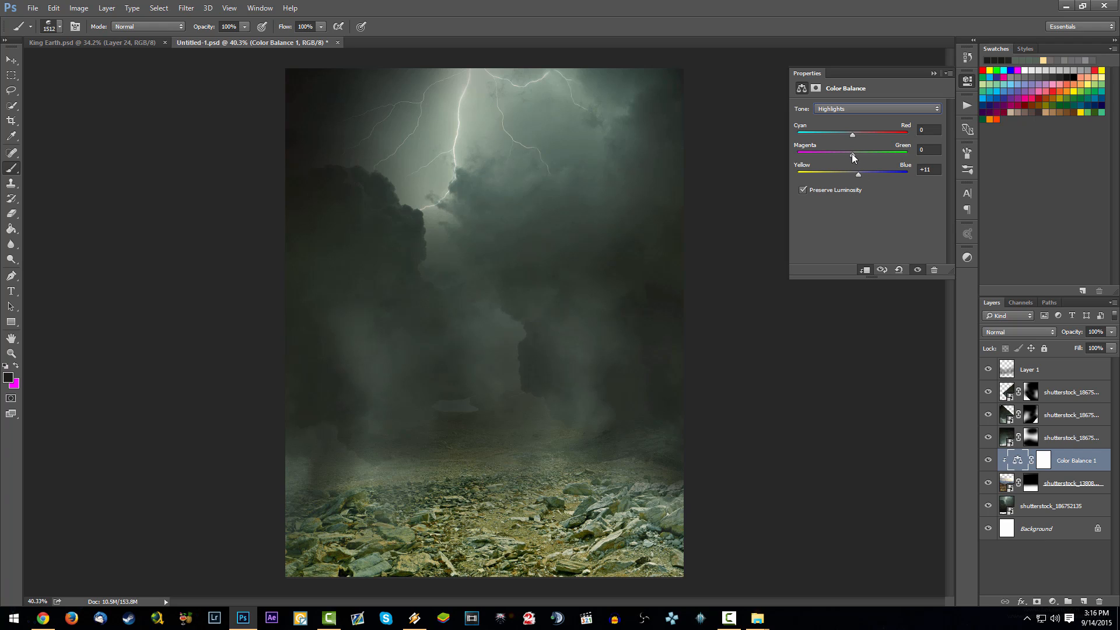
pyautogui.moveTo(852, 154); pyautogui.dragTo(853, 133)
pyautogui.click(934, 74)
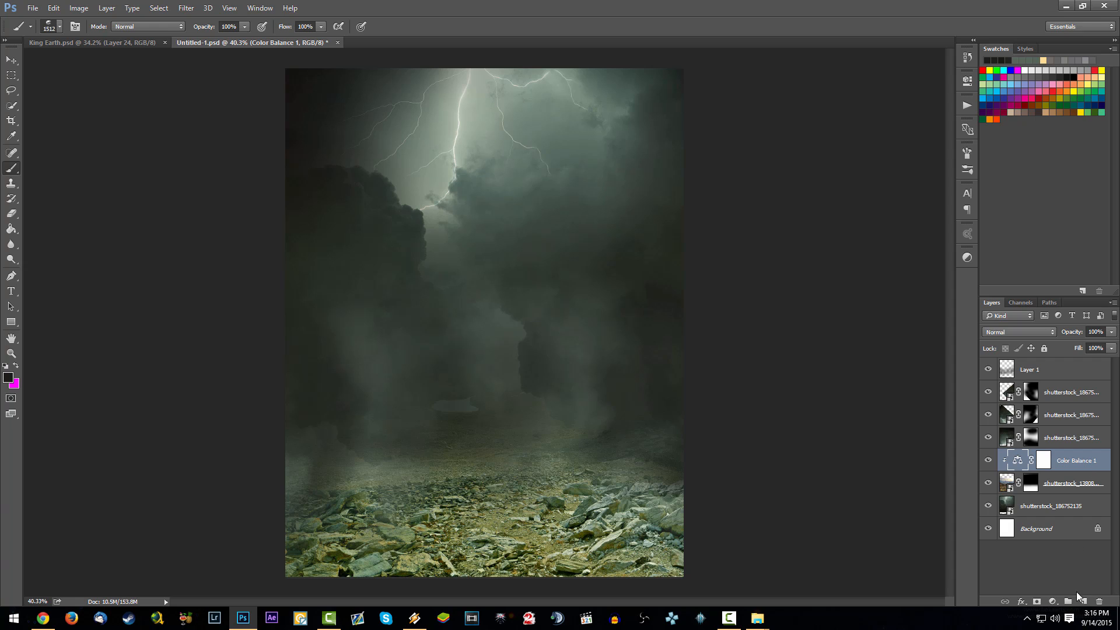
# - Add a Curves adjustment clipped to the landscape and pull the curve down at two points to darken the rocks
pyautogui.click(1054, 601)
pyautogui.click(1051, 416)
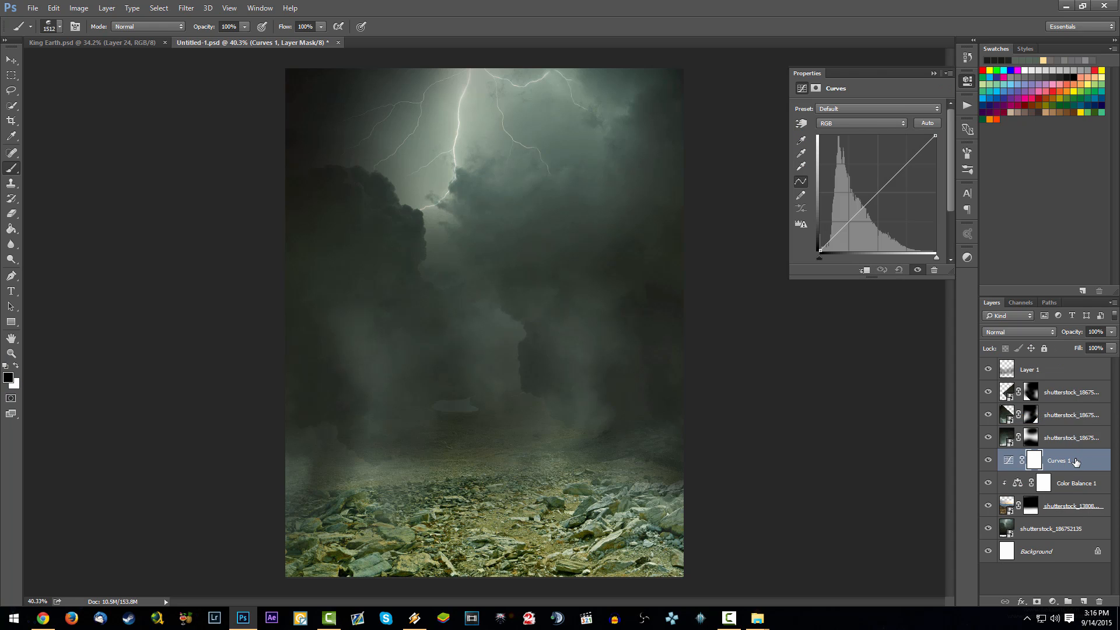
pyautogui.rightClick(1076, 462)
pyautogui.click(978, 286)
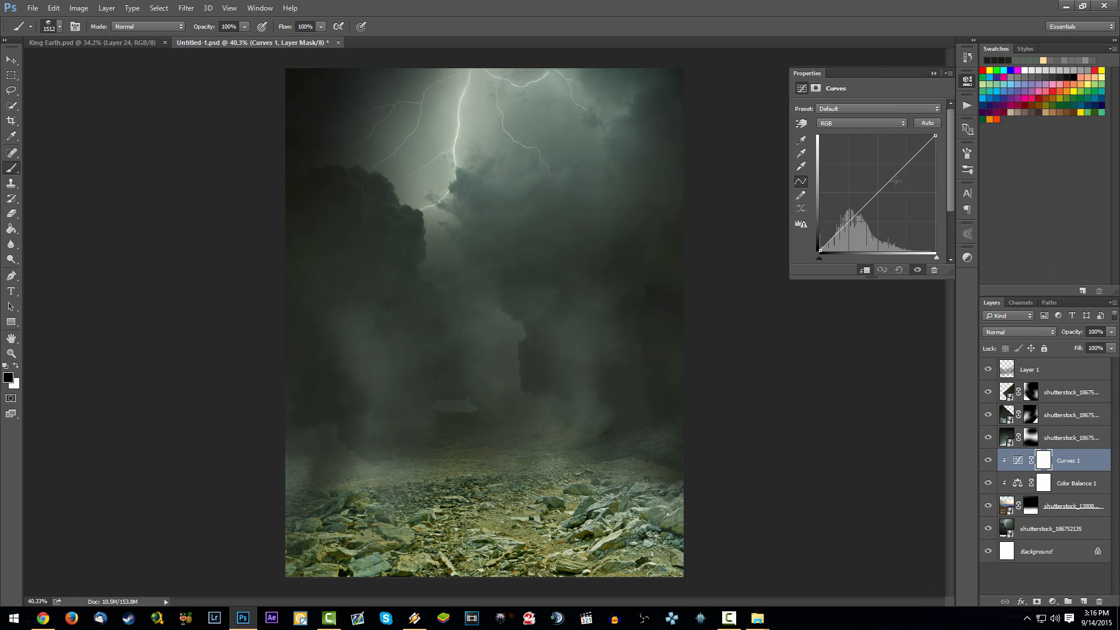
pyautogui.moveTo(897, 182); pyautogui.dragTo(902, 180)
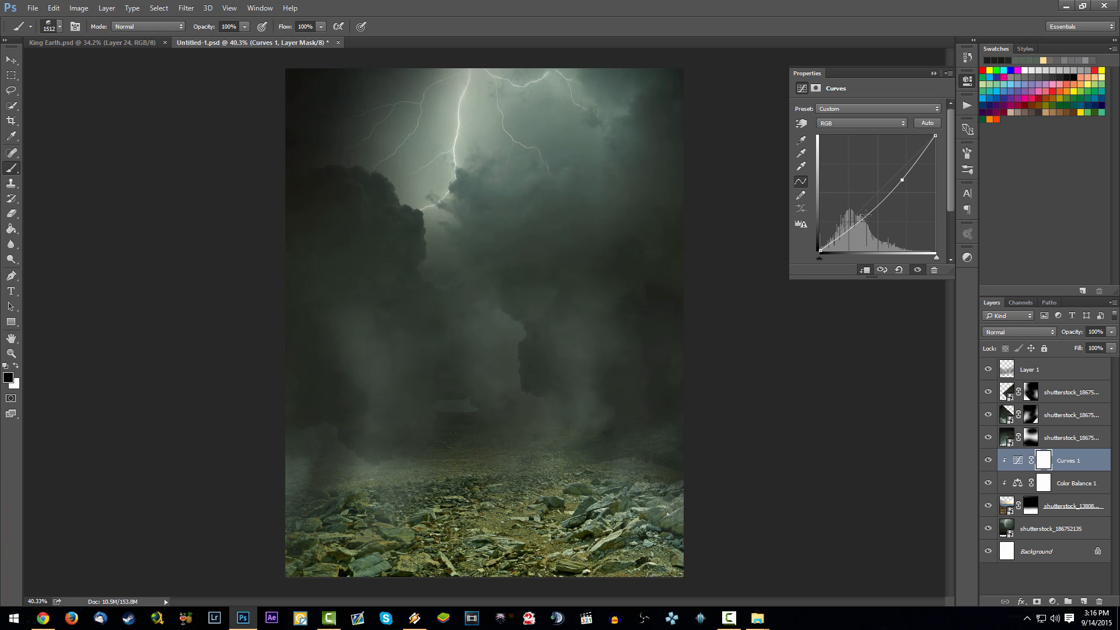
pyautogui.moveTo(866, 216); pyautogui.dragTo(868, 217)
pyautogui.moveTo(904, 178); pyautogui.dragTo(907, 179)
pyautogui.moveTo(873, 214); pyautogui.dragTo(871, 218)
# - Add a Levels adjustment clipped to the landscape with black input 17, midtones 0.97 and output levels 18 to 219
pyautogui.click(1051, 603)
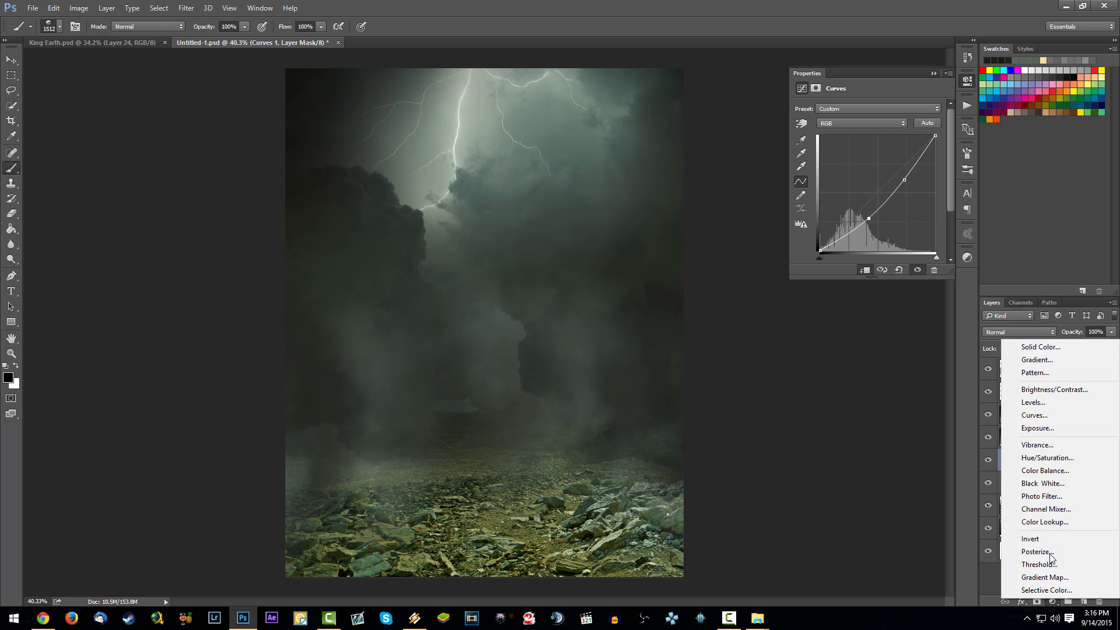
pyautogui.click(1033, 415)
pyautogui.rightClick(1089, 463)
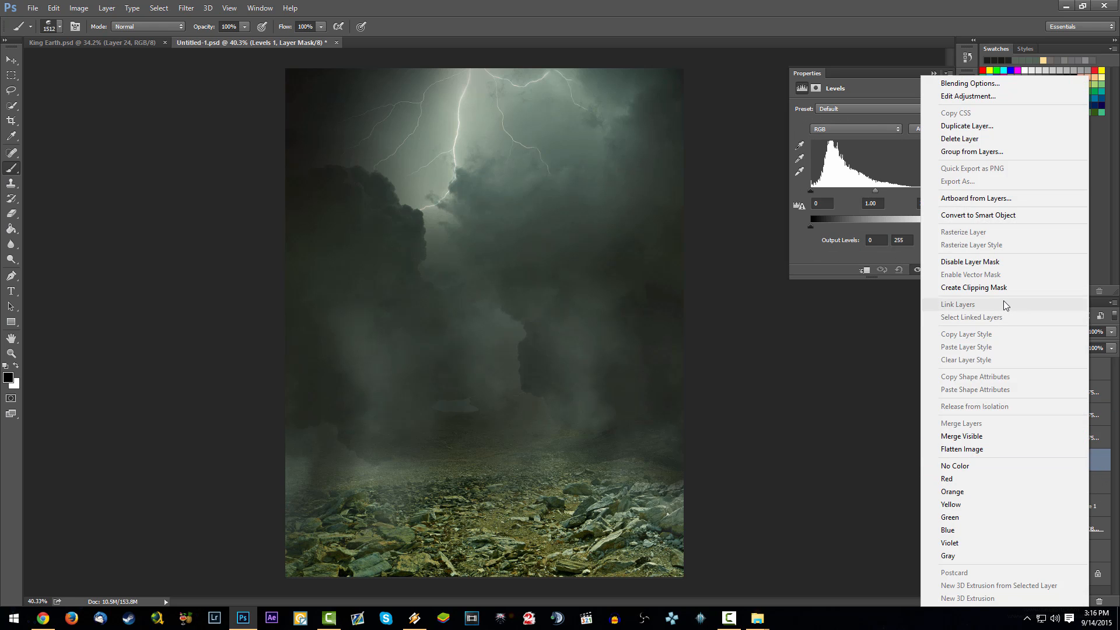
pyautogui.click(934, 301)
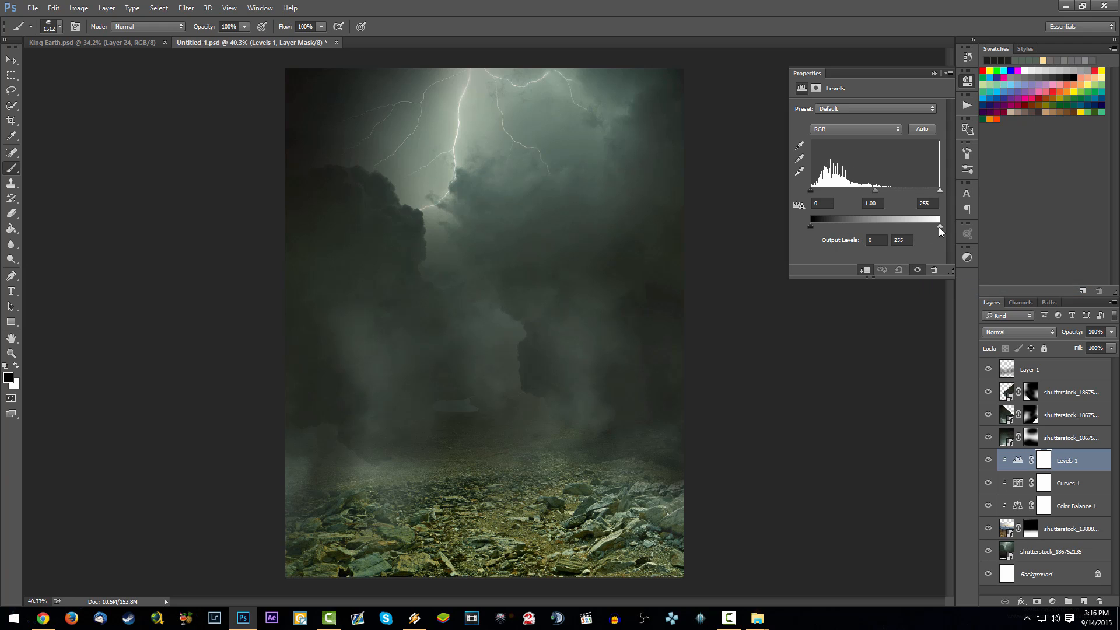
pyautogui.moveTo(940, 227); pyautogui.dragTo(923, 227)
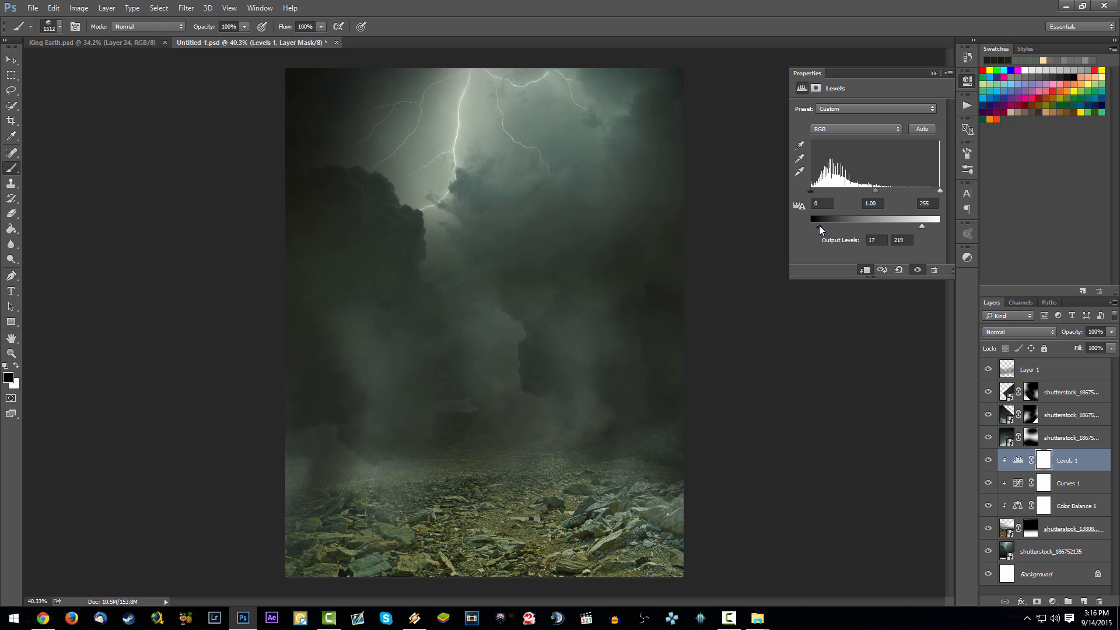
pyautogui.moveTo(820, 226); pyautogui.dragTo(819, 190)
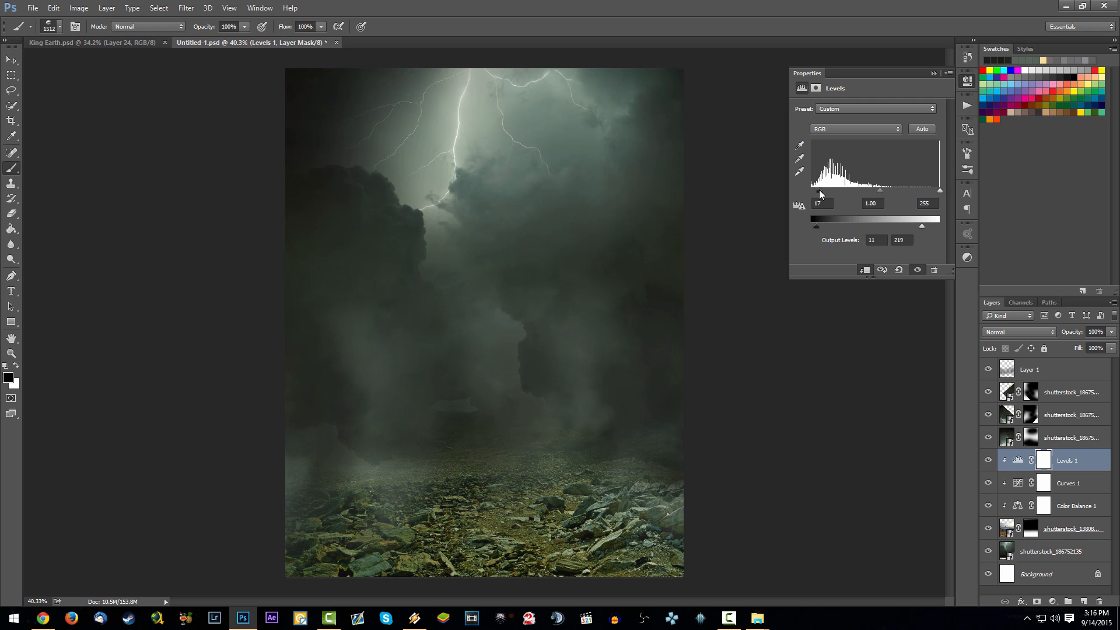
pyautogui.moveTo(889, 192); pyautogui.dragTo(884, 191)
pyautogui.moveTo(815, 229); pyautogui.dragTo(828, 228)
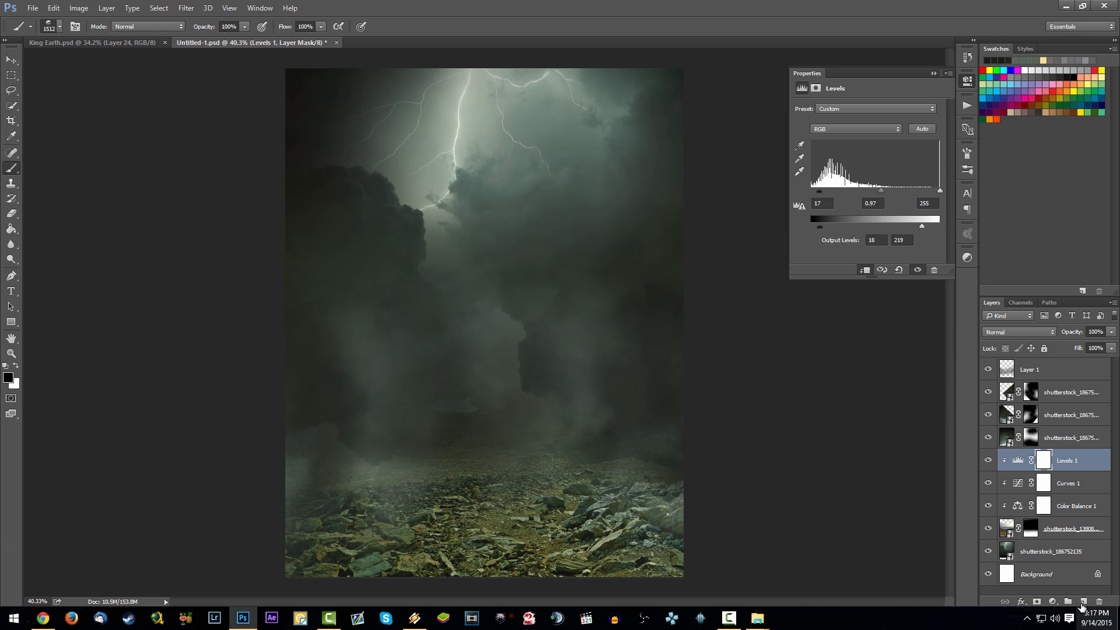
# - Add a new layer clipped to the landscape above the Levels adjustment and choose a soft round brush with 0% hardness
pyautogui.click(1083, 602)
pyautogui.rightClick(1079, 463)
pyautogui.click(974, 287)
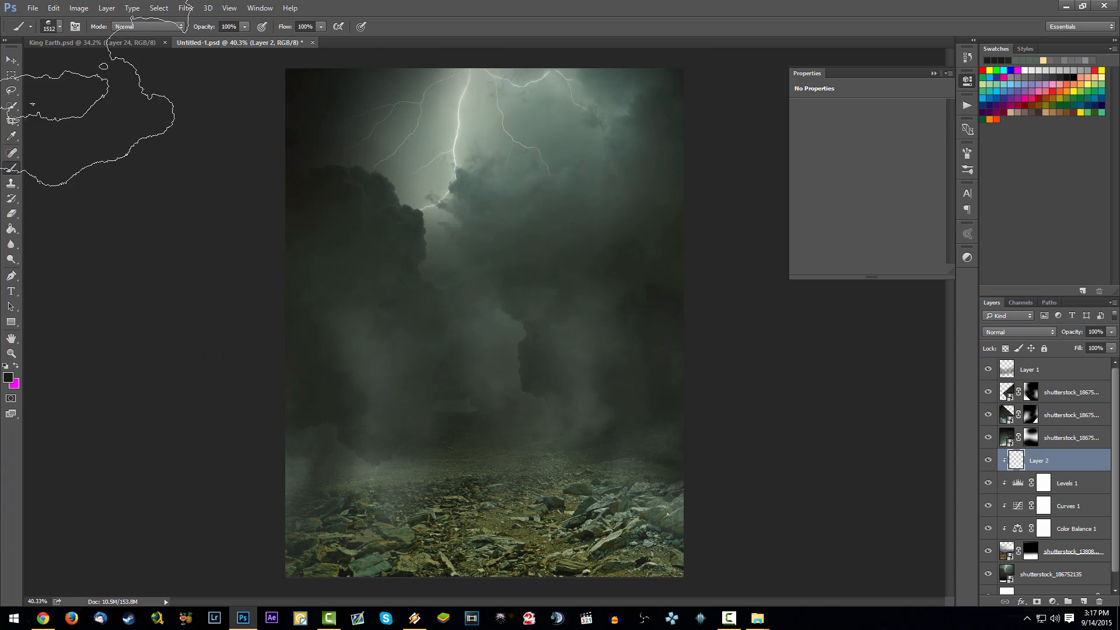
pyautogui.rightClick(569, 195)
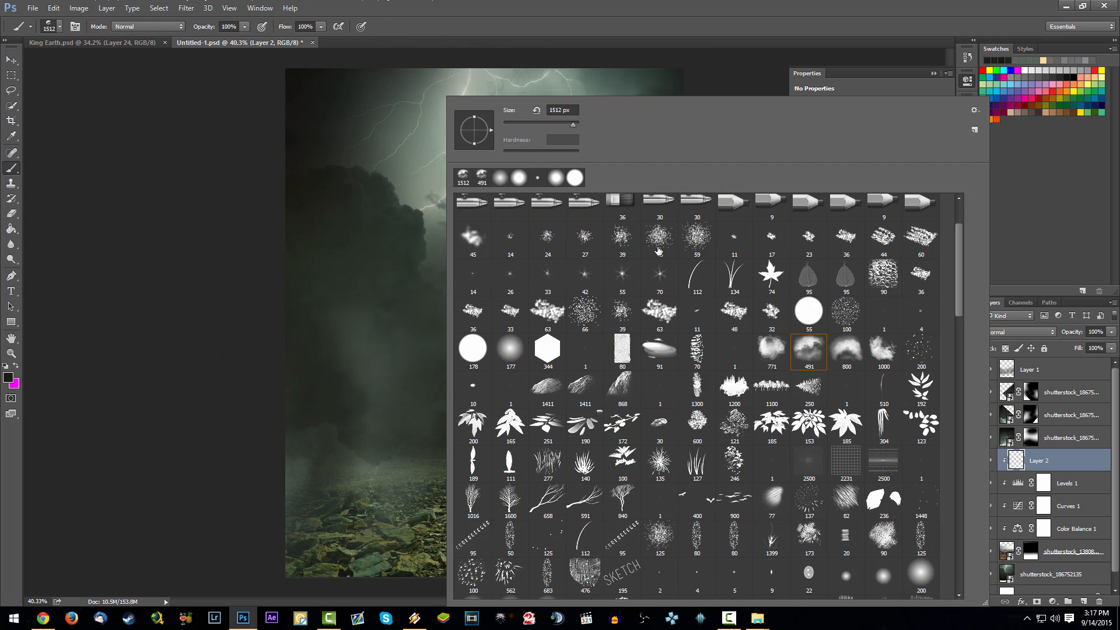
pyautogui.scroll(3, 659, 251)
pyautogui.click(622, 212)
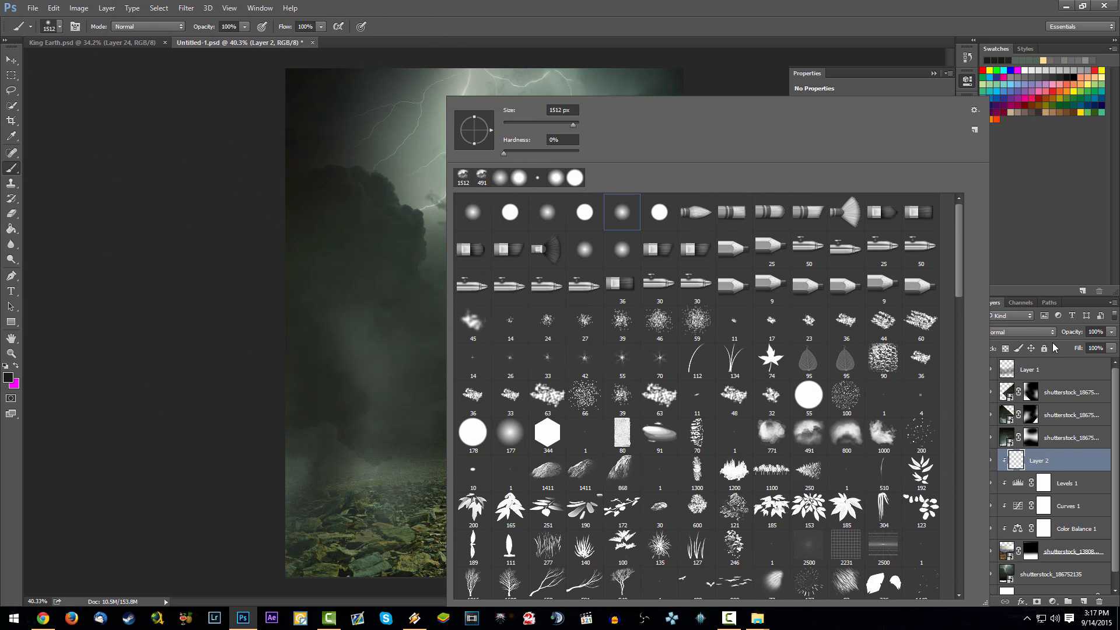
pyautogui.click(1041, 467)
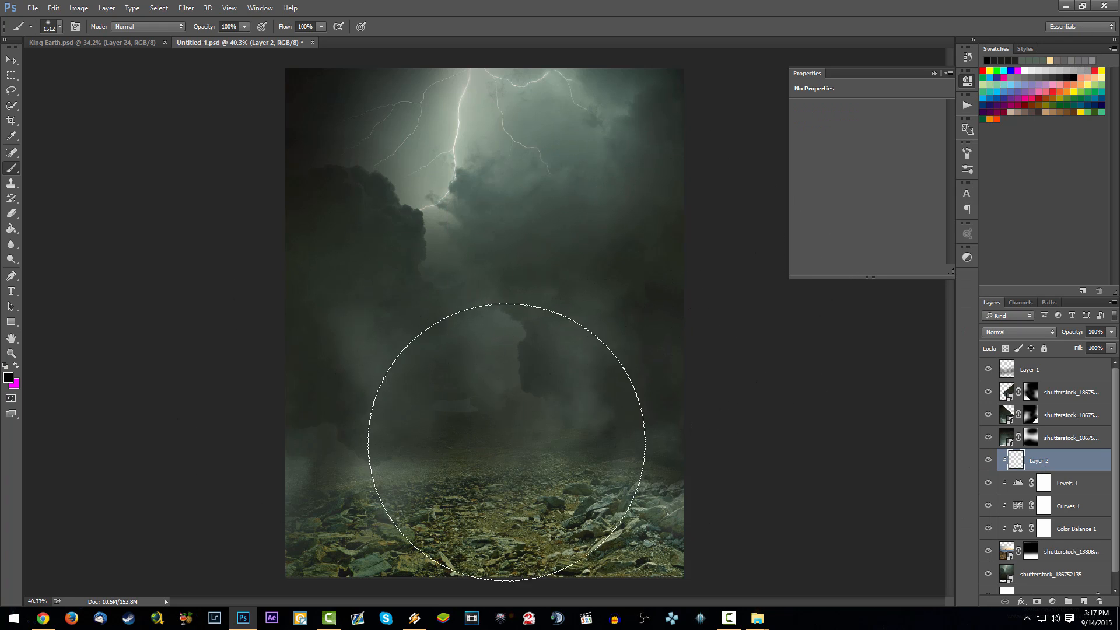
# - Paint soft black shadows with the 1512 px brush along the landscape's horizon and both sides of the rocky ground
pyautogui.moveTo(607, 443); pyautogui.dragTo(537, 446)
pyautogui.click(309, 478)
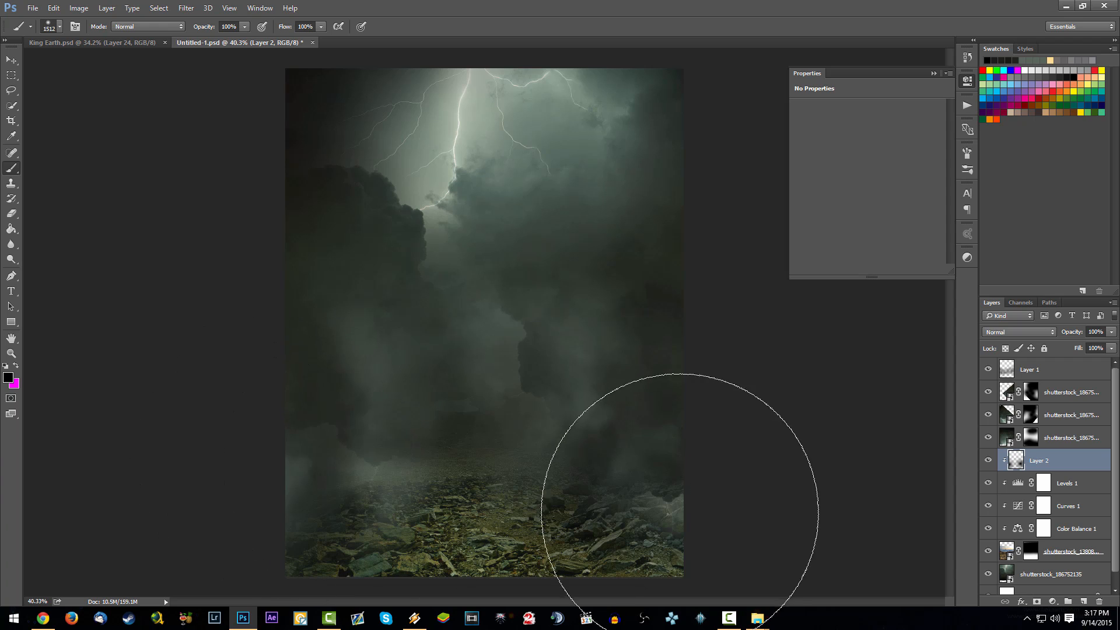
pyautogui.click(749, 516)
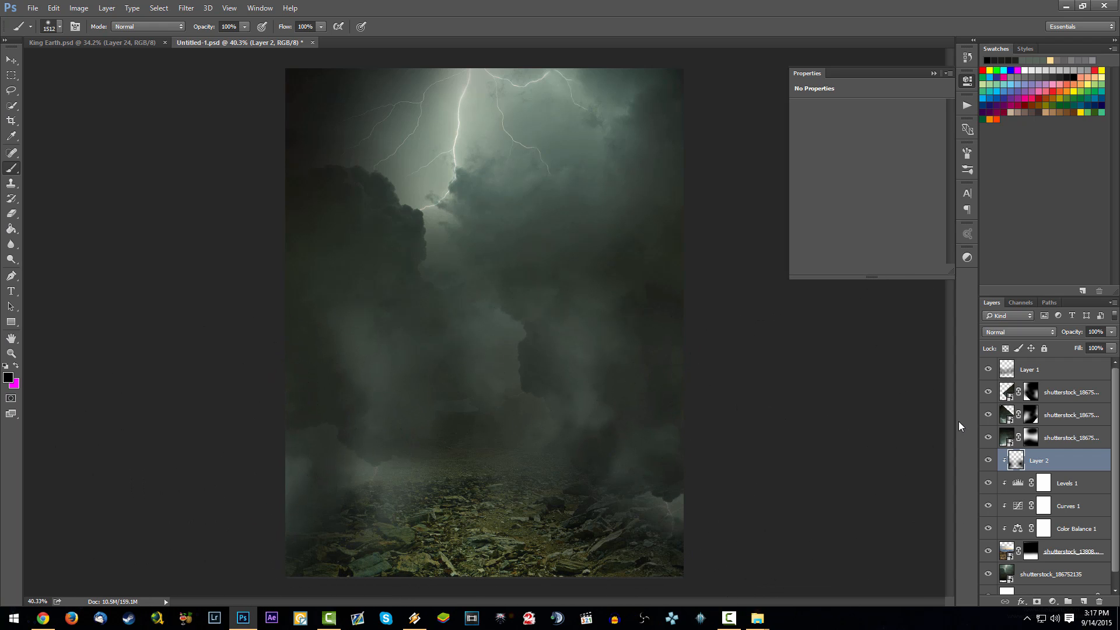
pyautogui.click(934, 73)
pyautogui.scroll(-6, 443, 366)
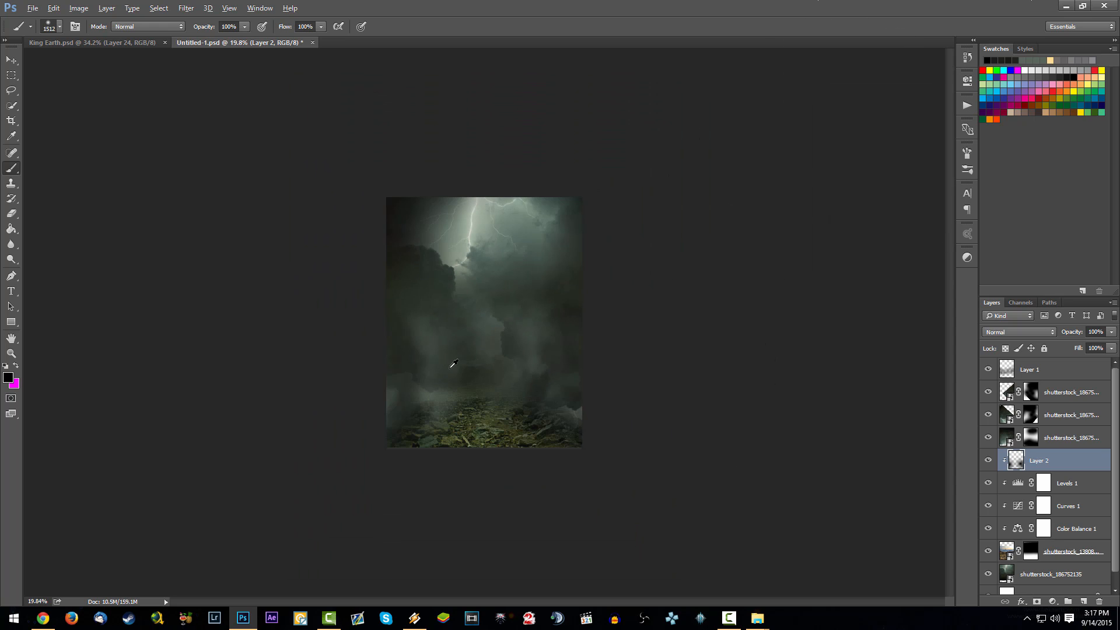
pyautogui.scroll(5, 490, 388)
pyautogui.scroll(-1, 511, 376)
pyautogui.scroll(1, 453, 360)
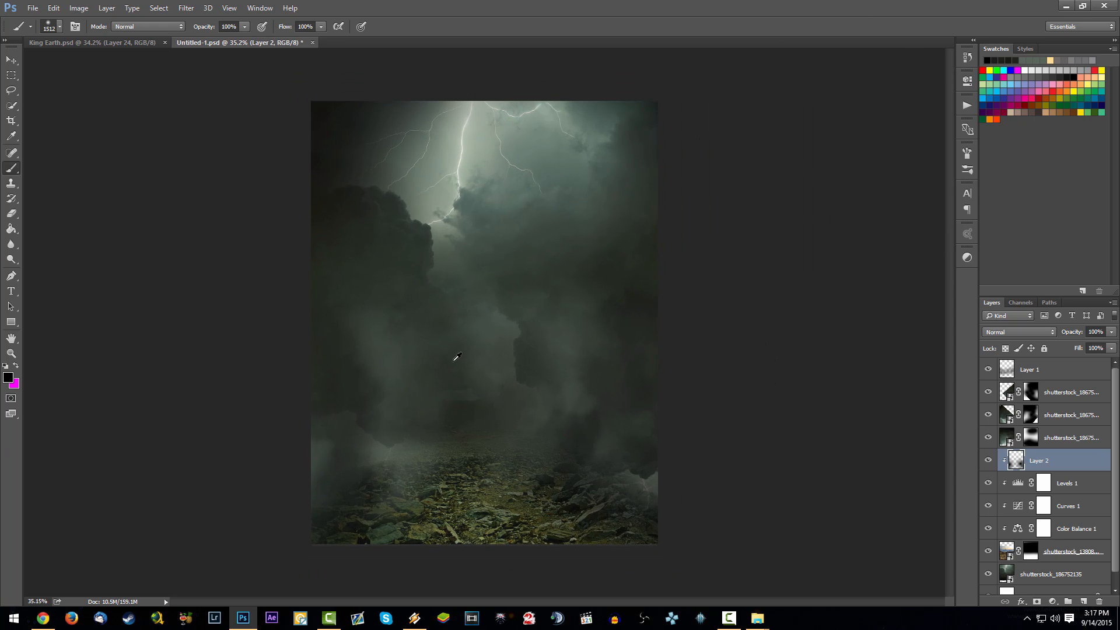
pyautogui.scroll(1, 537, 475)
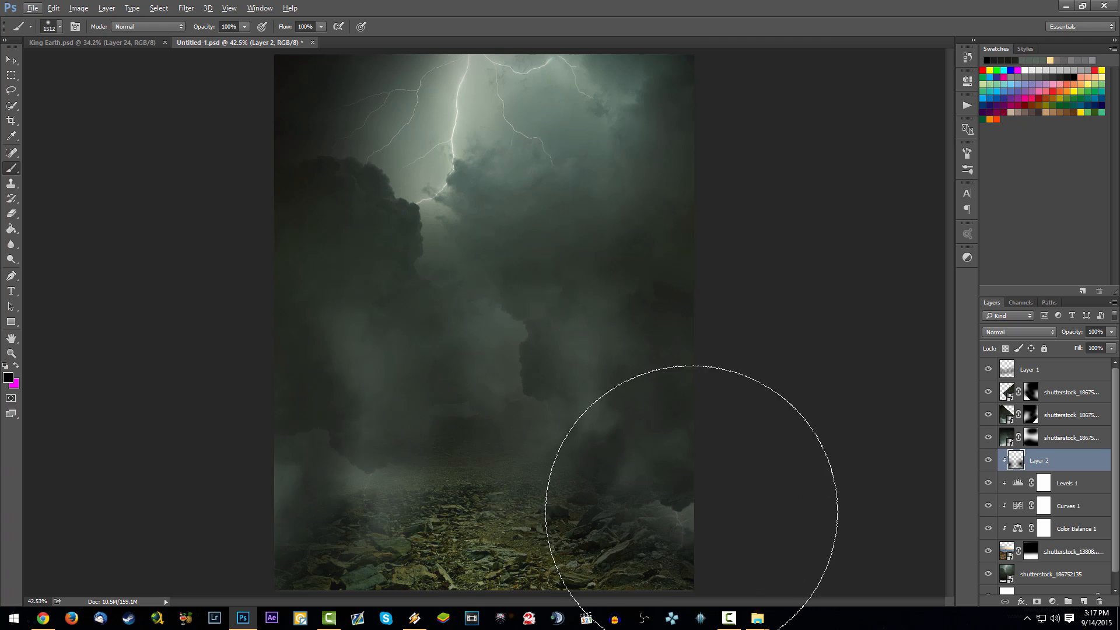
# - Label the bottom storm cloud layer and the masked rocky landscape layer with the Green layer colour
pyautogui.click(1043, 374)
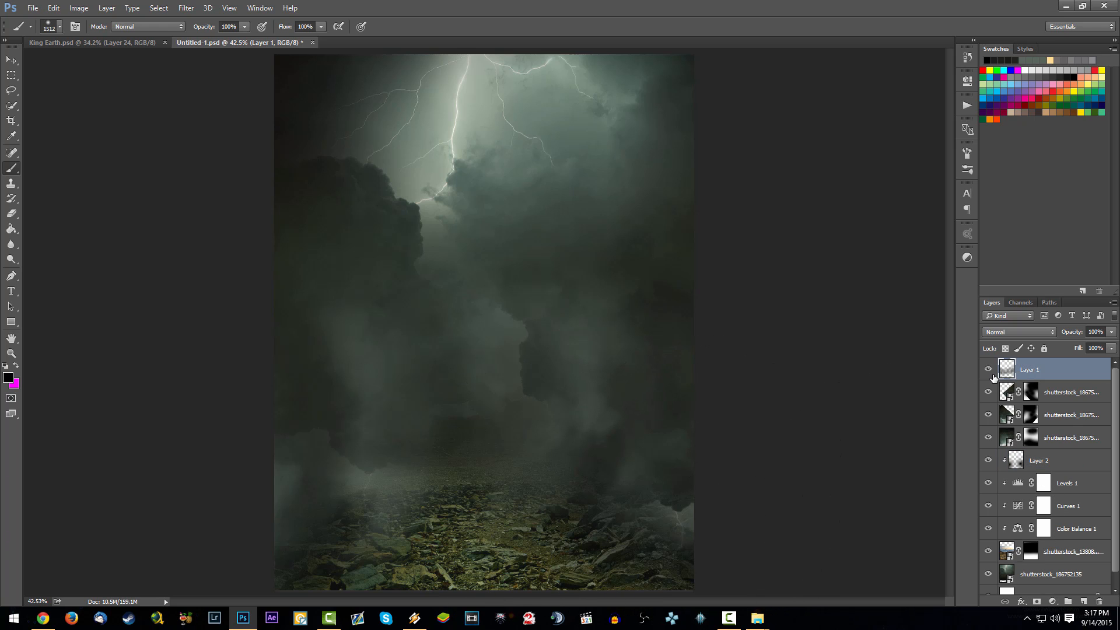
pyautogui.scroll(-1, 1039, 464)
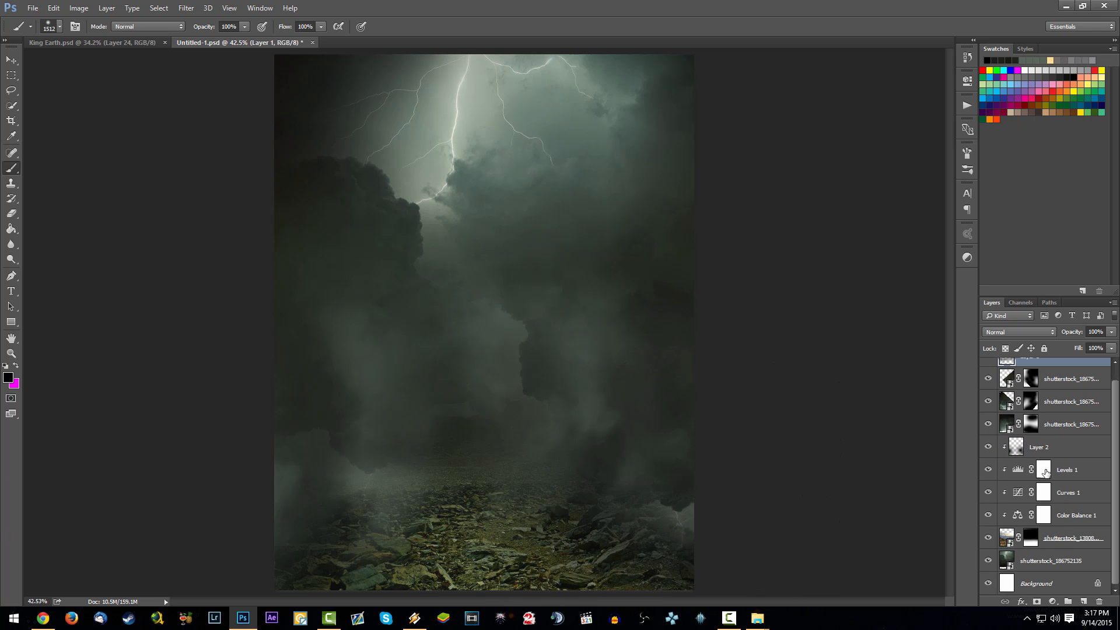
pyautogui.click(1062, 560)
pyautogui.rightClick(1054, 561)
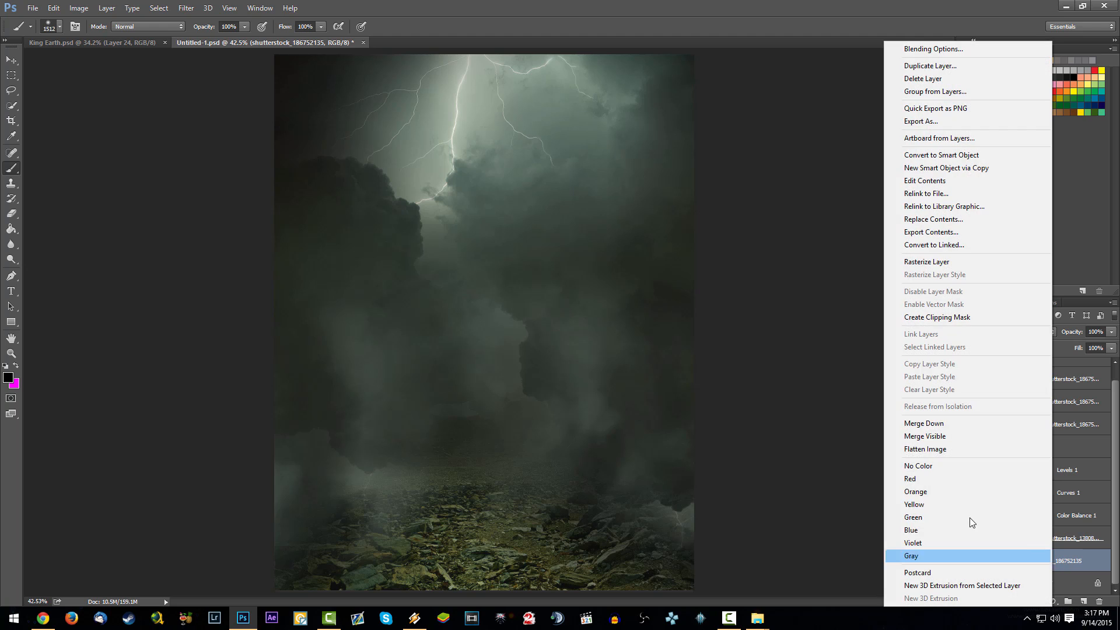
pyautogui.click(936, 519)
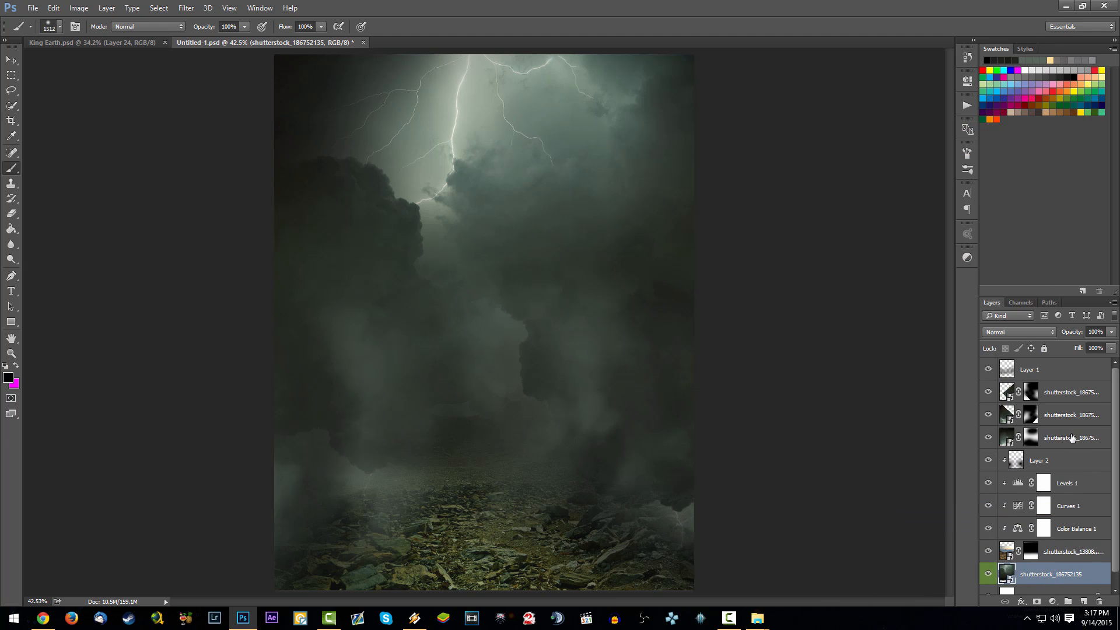
pyautogui.click(1080, 559)
pyautogui.rightClick(1080, 557)
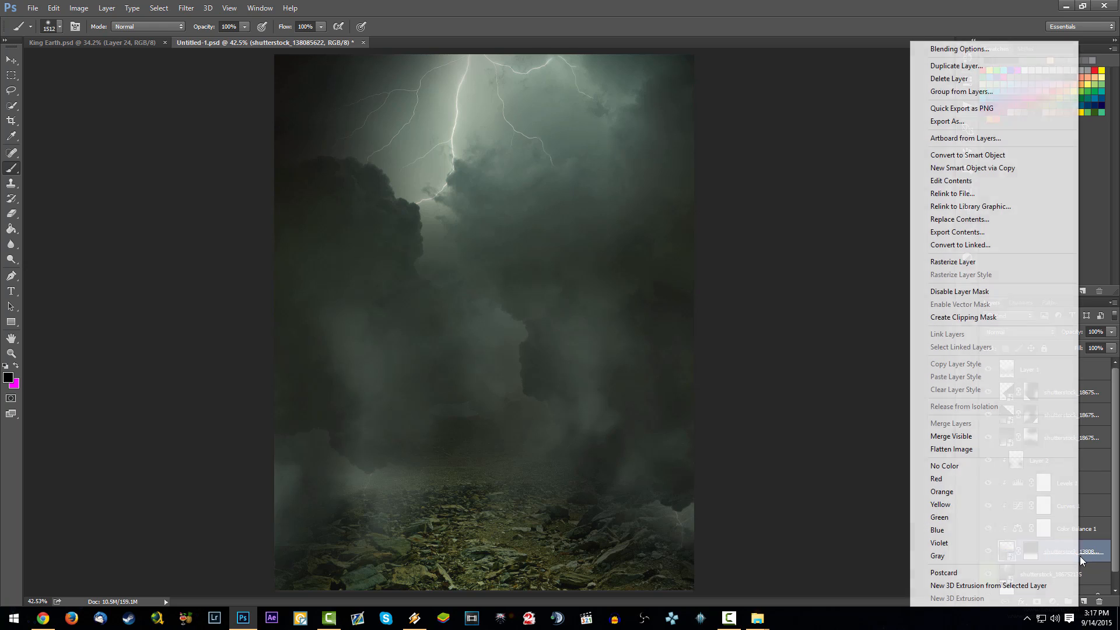
pyautogui.click(981, 520)
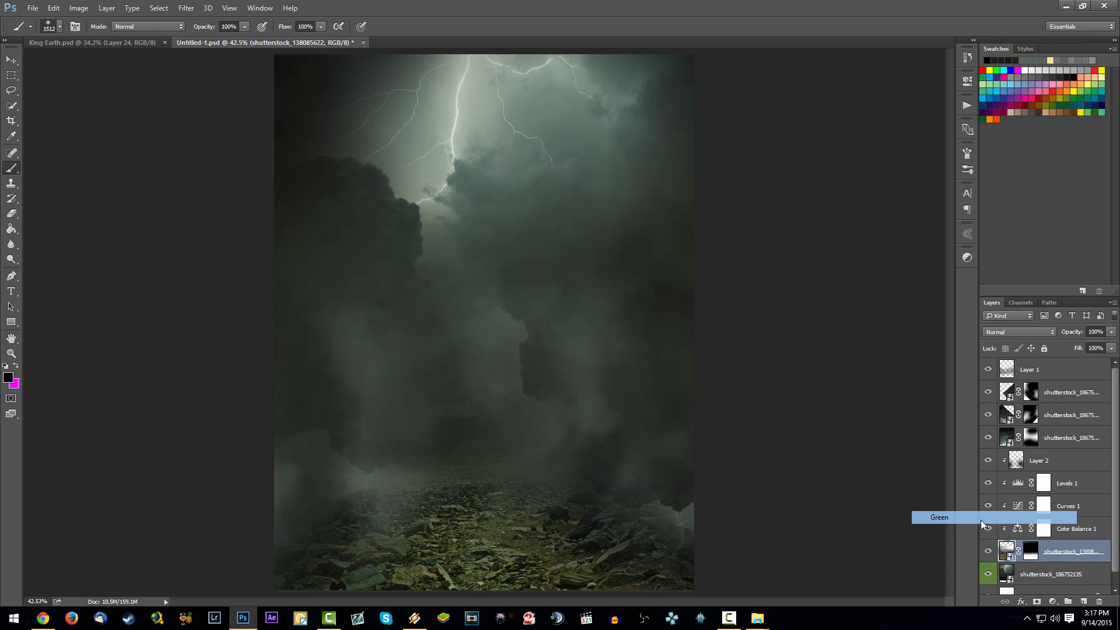
# - Convert the three masked cloud copies and the Layer 1 mist into a single smart object and save the document
pyautogui.click(1046, 575)
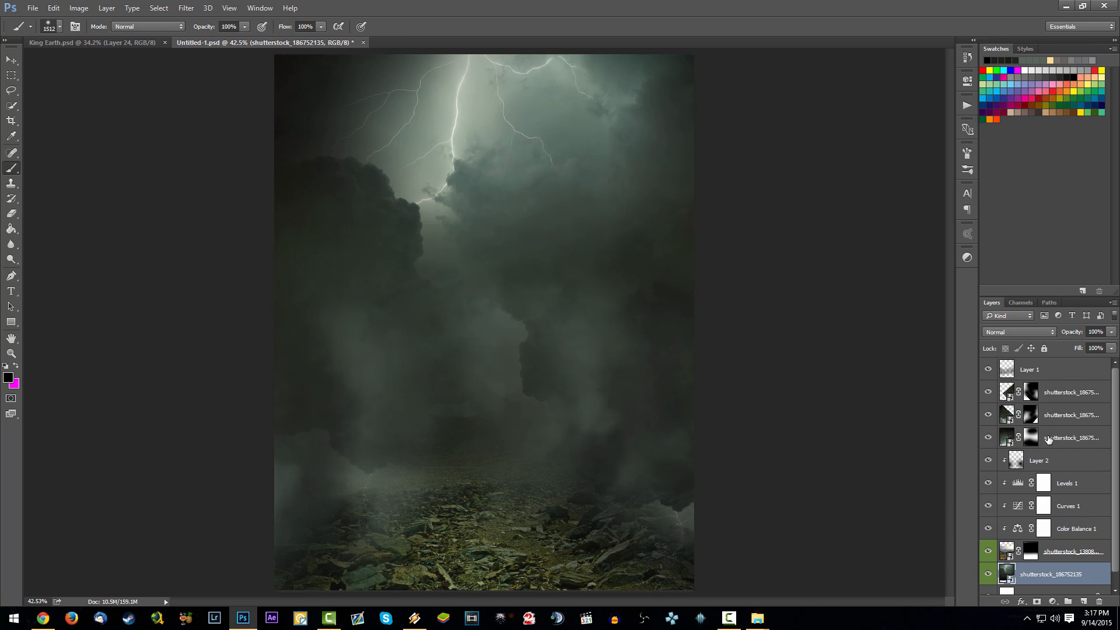
pyautogui.click(1066, 439)
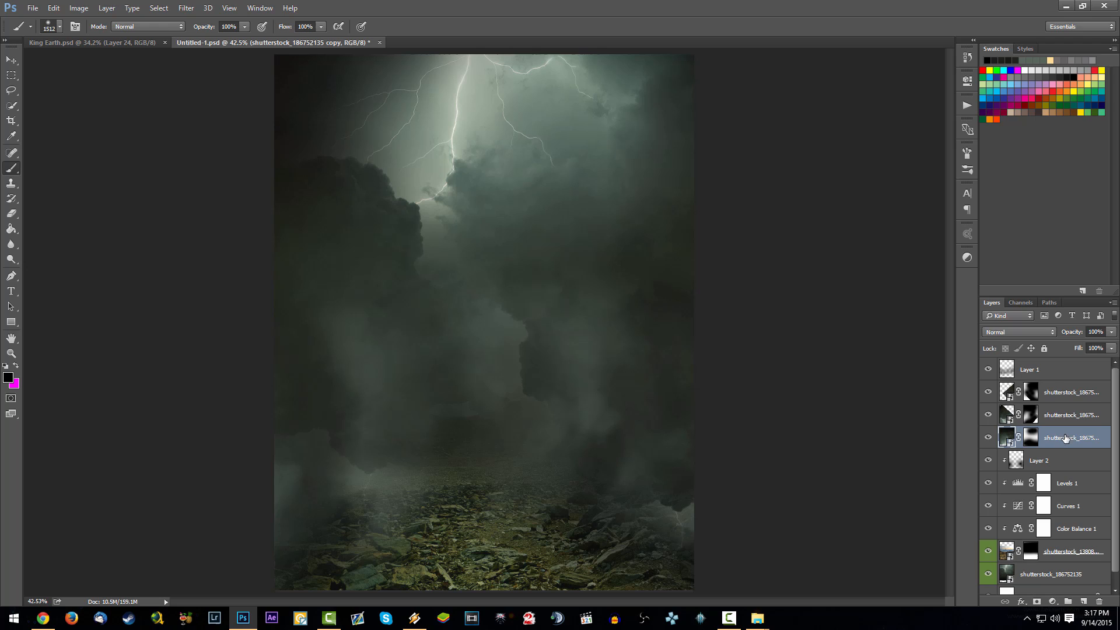
pyautogui.keyDown('shift'); pyautogui.click(1067, 394); pyautogui.keyUp('shift')
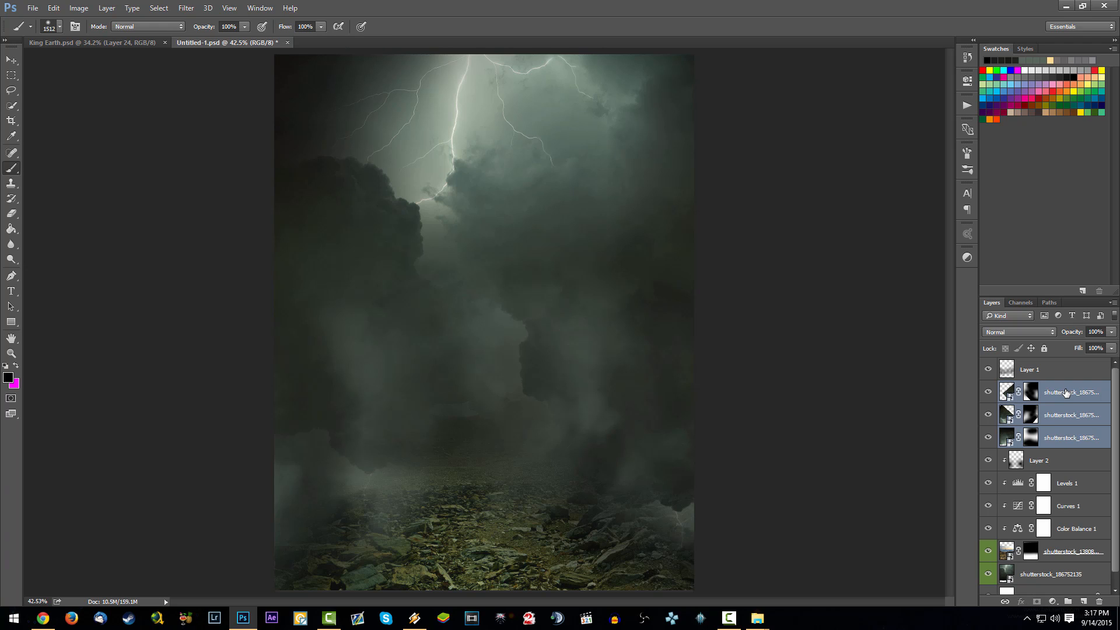
pyautogui.hotkey('ctrl', 'e')
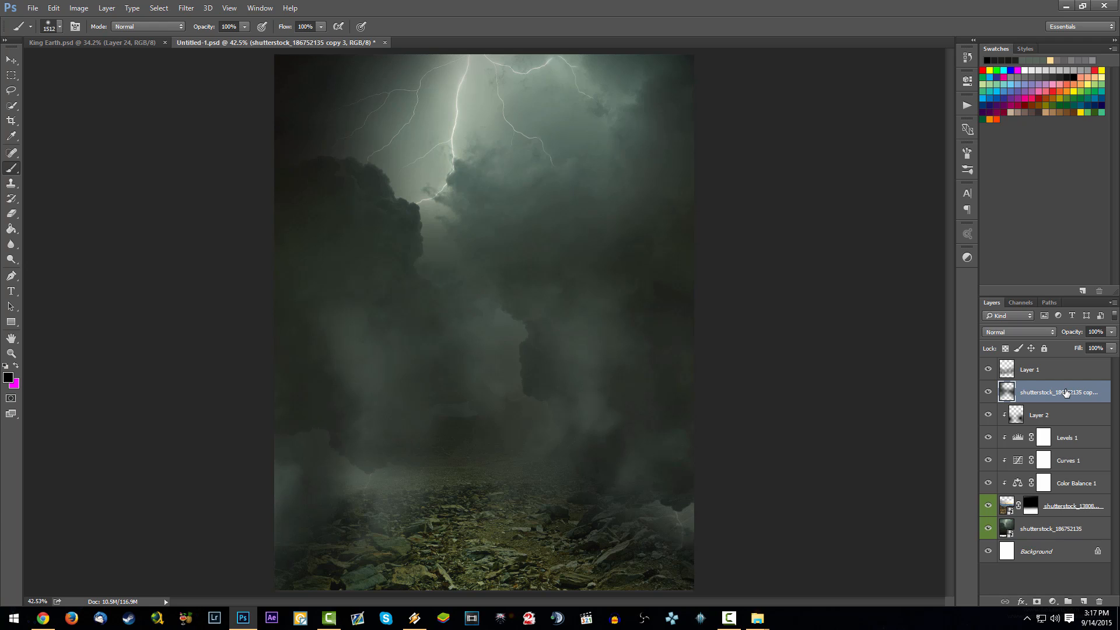
pyautogui.hotkey('ctrl', 'z')
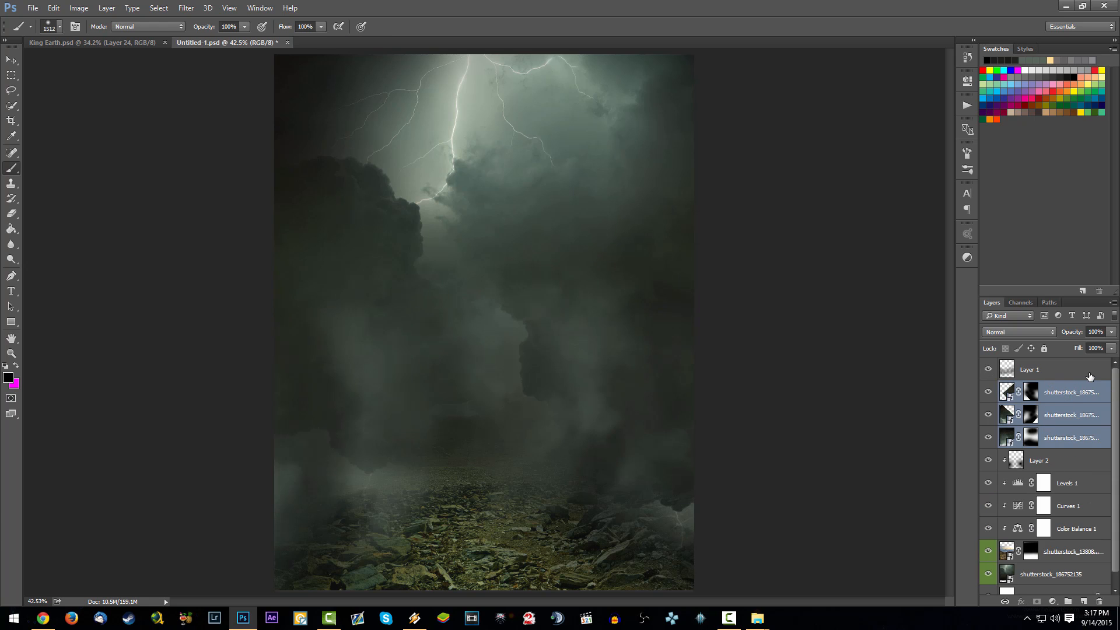
pyautogui.rightClick(1095, 419)
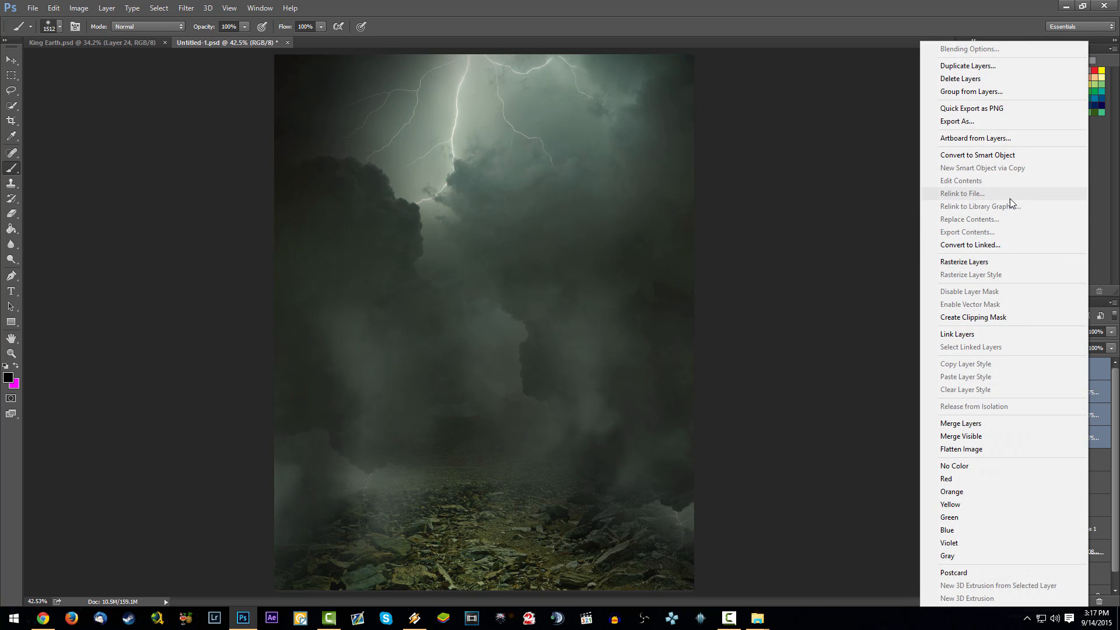
pyautogui.click(992, 155)
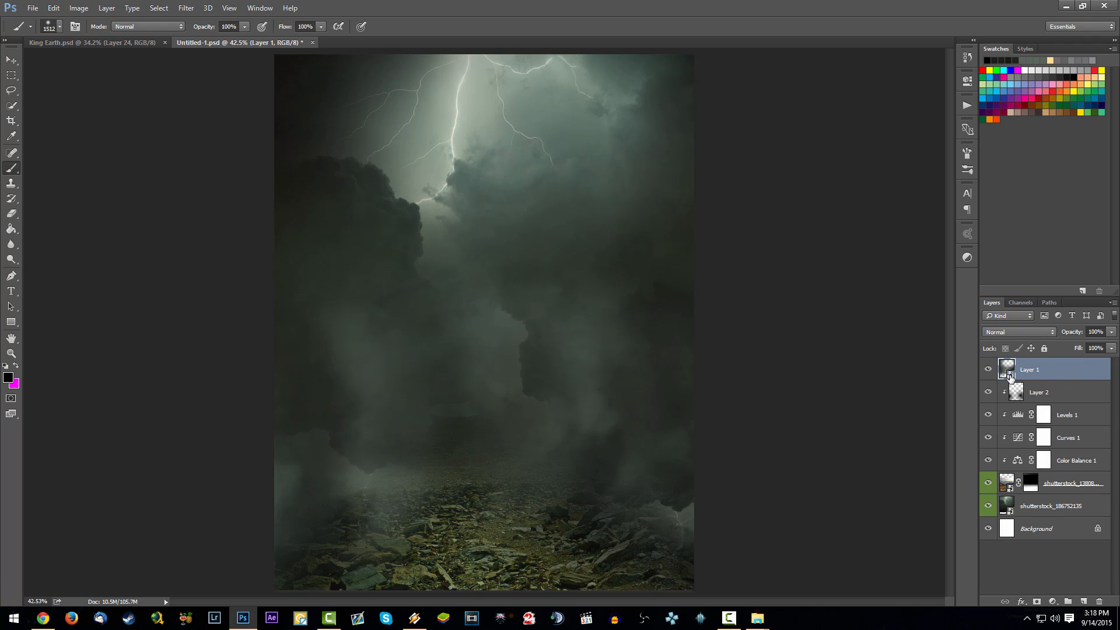
pyautogui.hotkey('ctrl', 's')
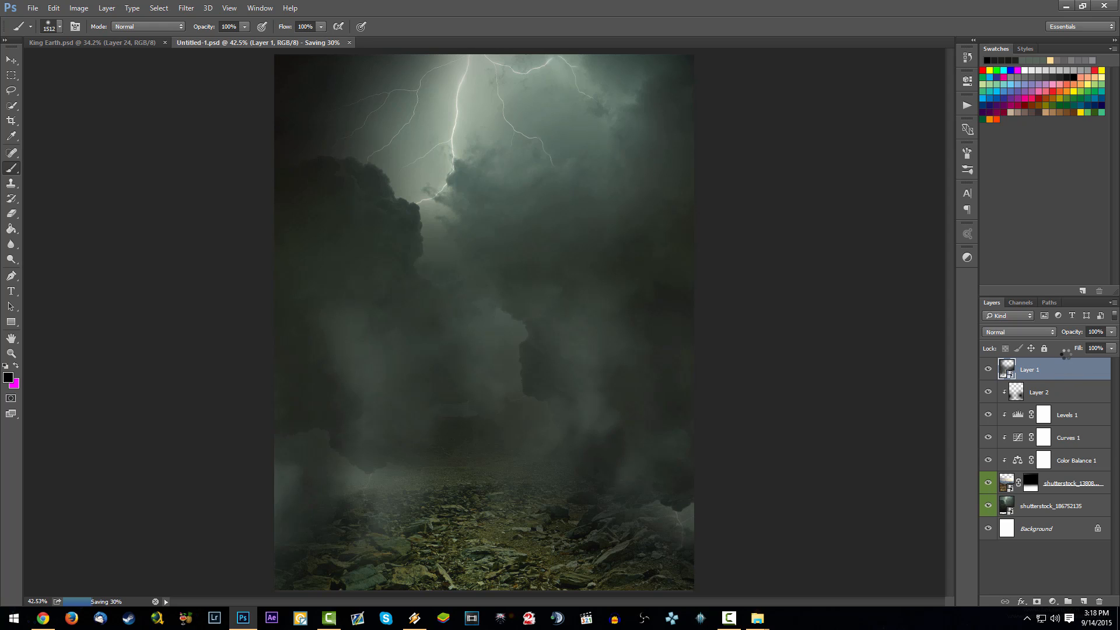
# - Add a Hue/Saturation adjustment clipped to the bottom storm cloud layer
pyautogui.click(1065, 508)
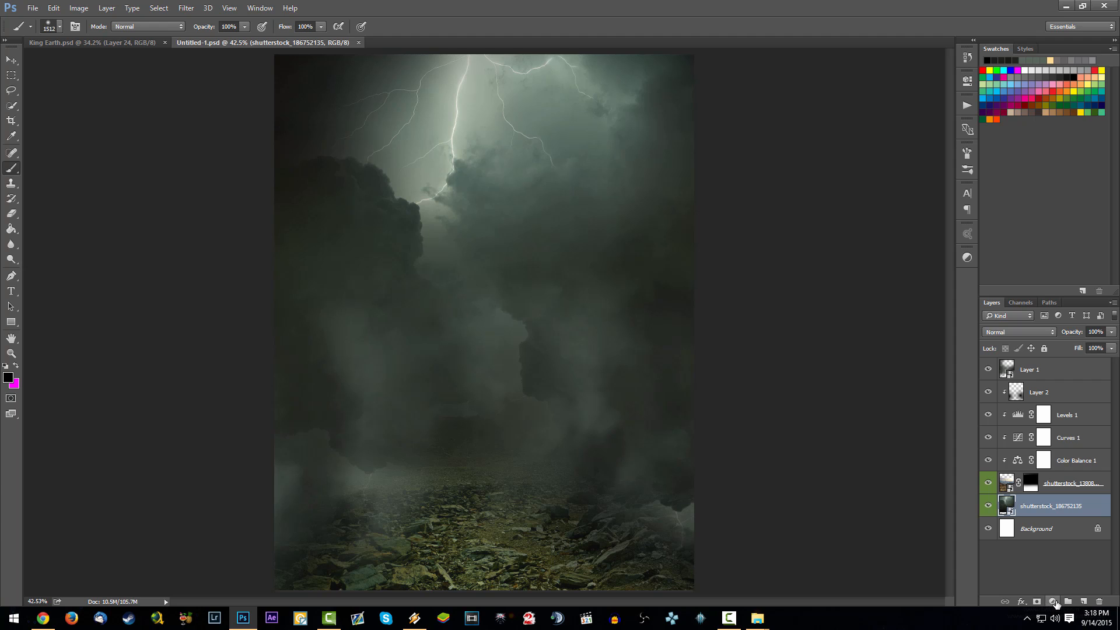
pyautogui.click(1054, 602)
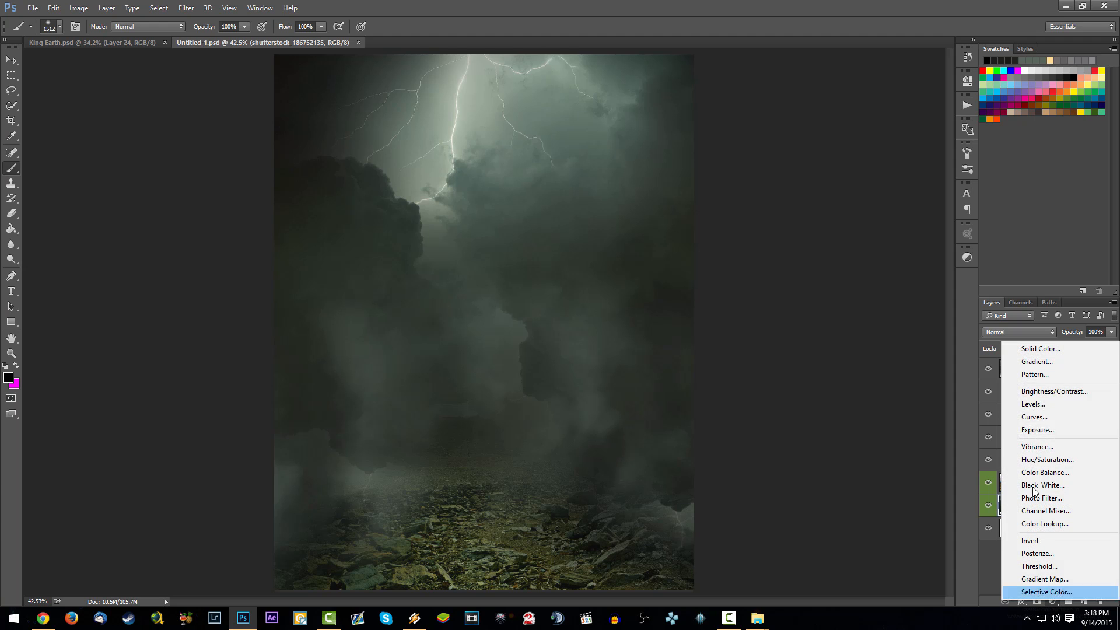
pyautogui.click(1053, 460)
pyautogui.rightClick(1078, 509)
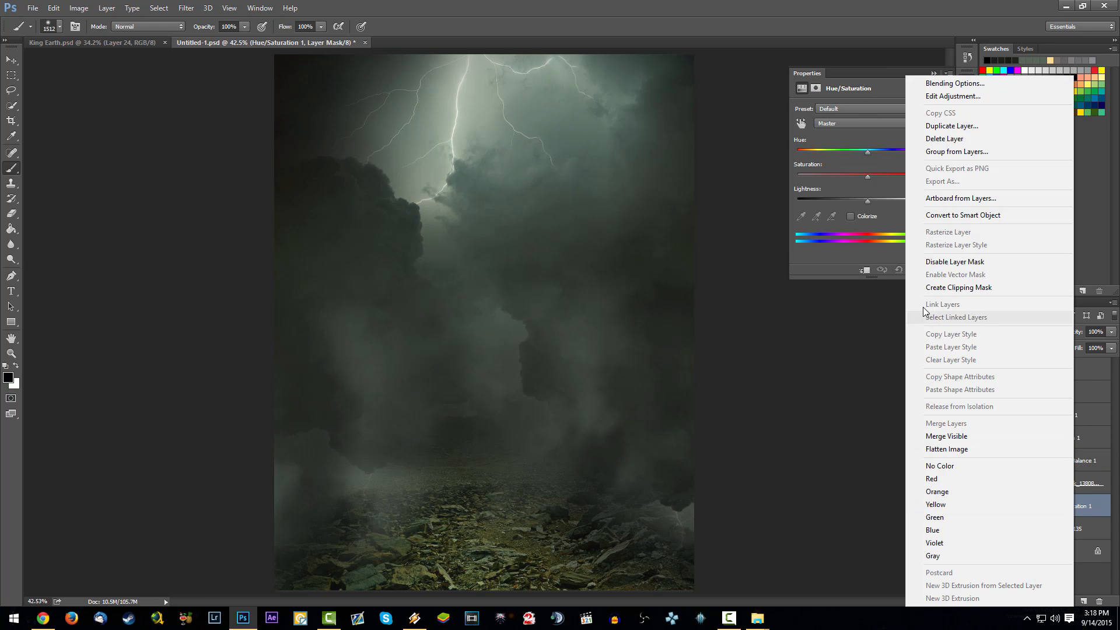
pyautogui.click(957, 288)
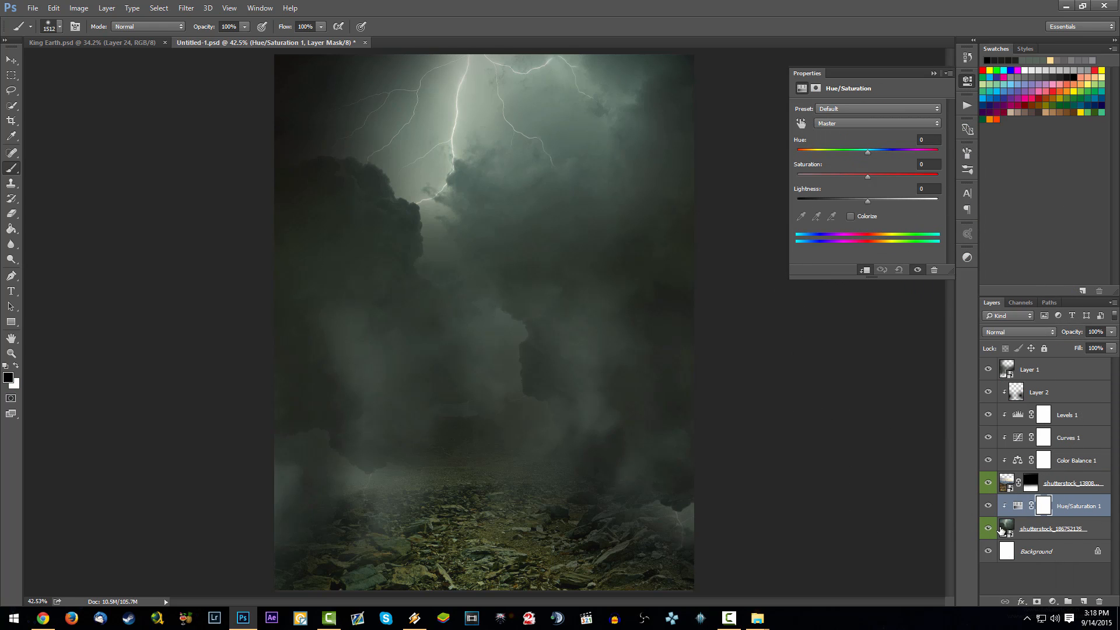
# - Rename the bottom storm cloud layer to "Clouds"
pyautogui.doubleClick(1045, 529)
pyautogui.write('Clou')
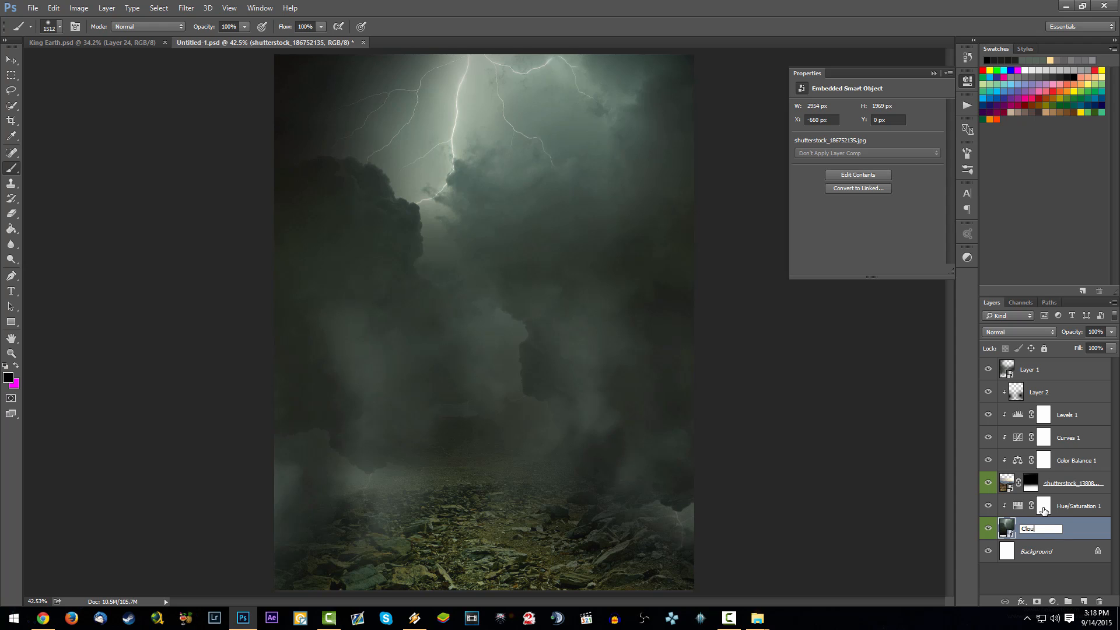
pyautogui.write('ds')
pyautogui.press('Return')
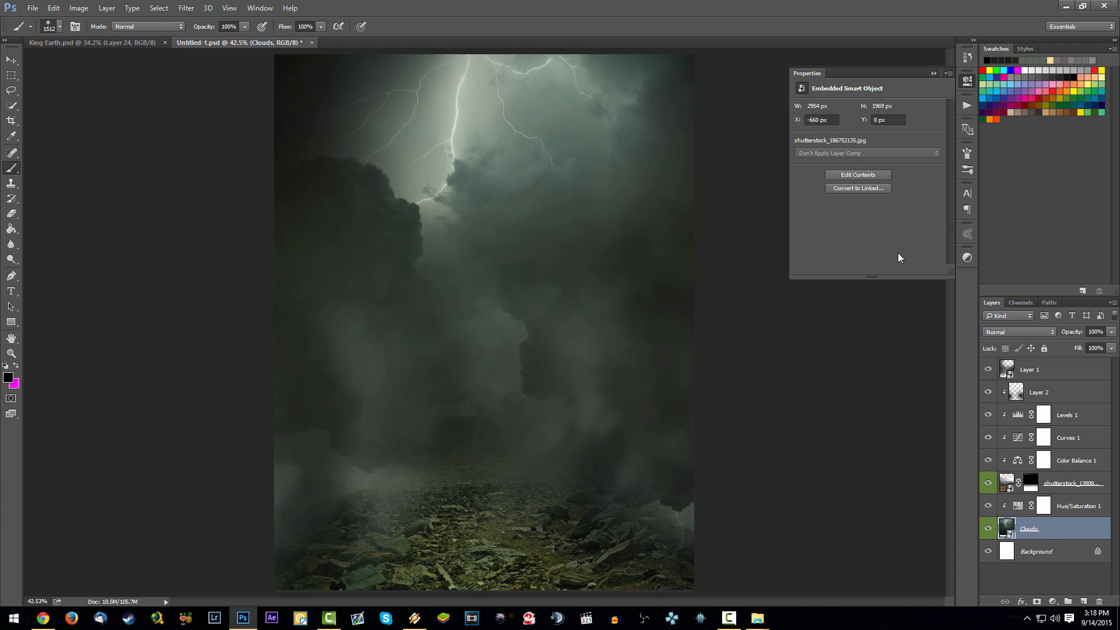
# - Rename the masked rocky landscape layer to "Landscape"
pyautogui.doubleClick(1062, 482)
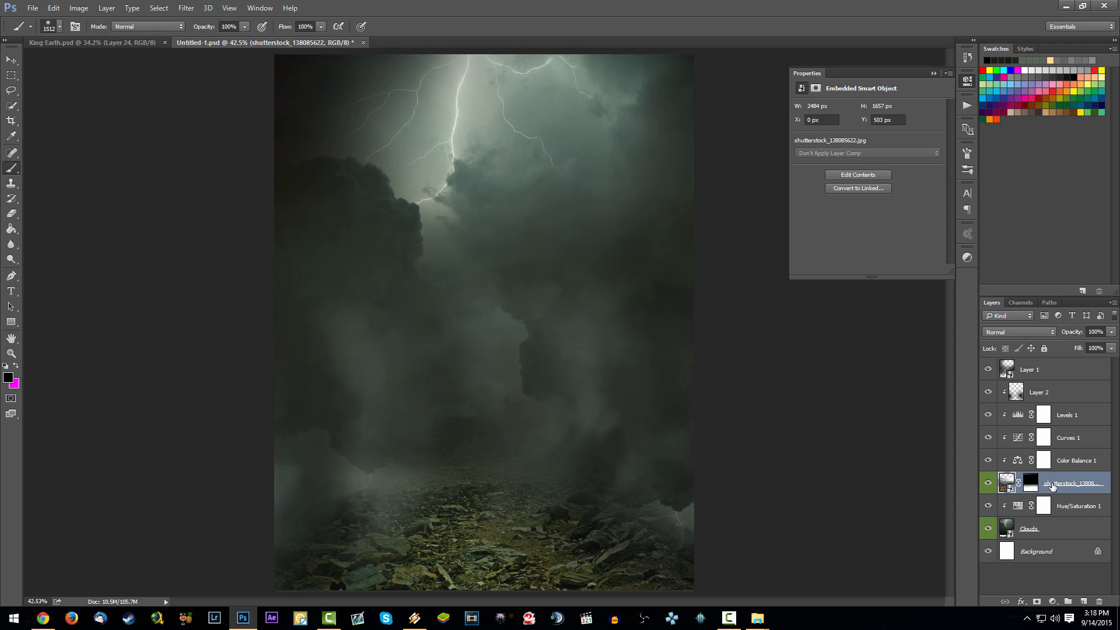
pyautogui.rightClick(1064, 477)
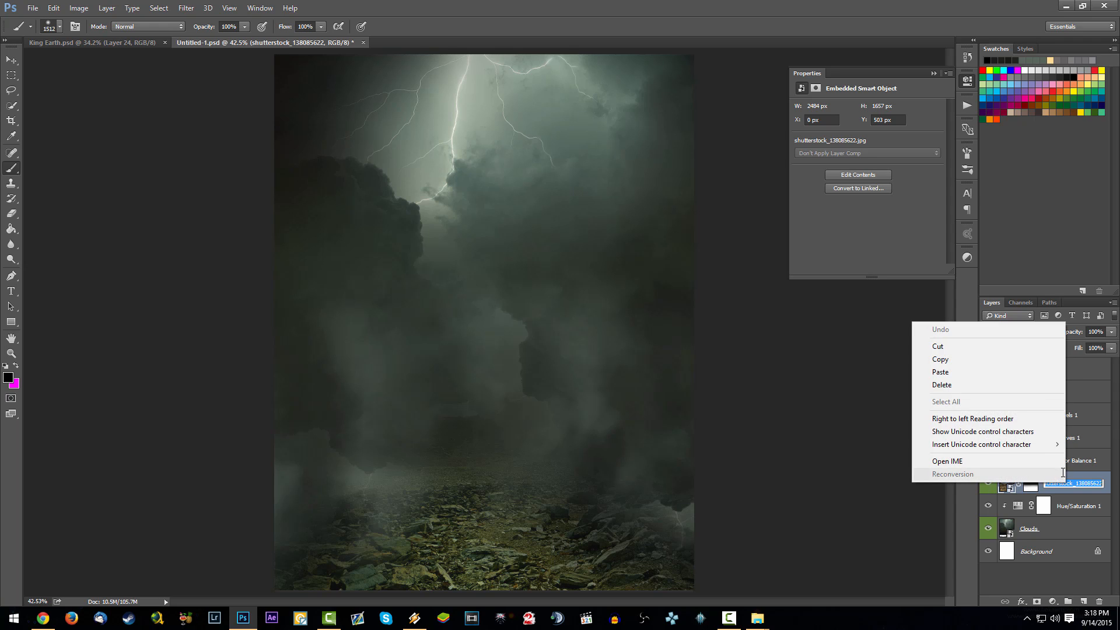
pyautogui.press('Escape')
pyautogui.write('n')
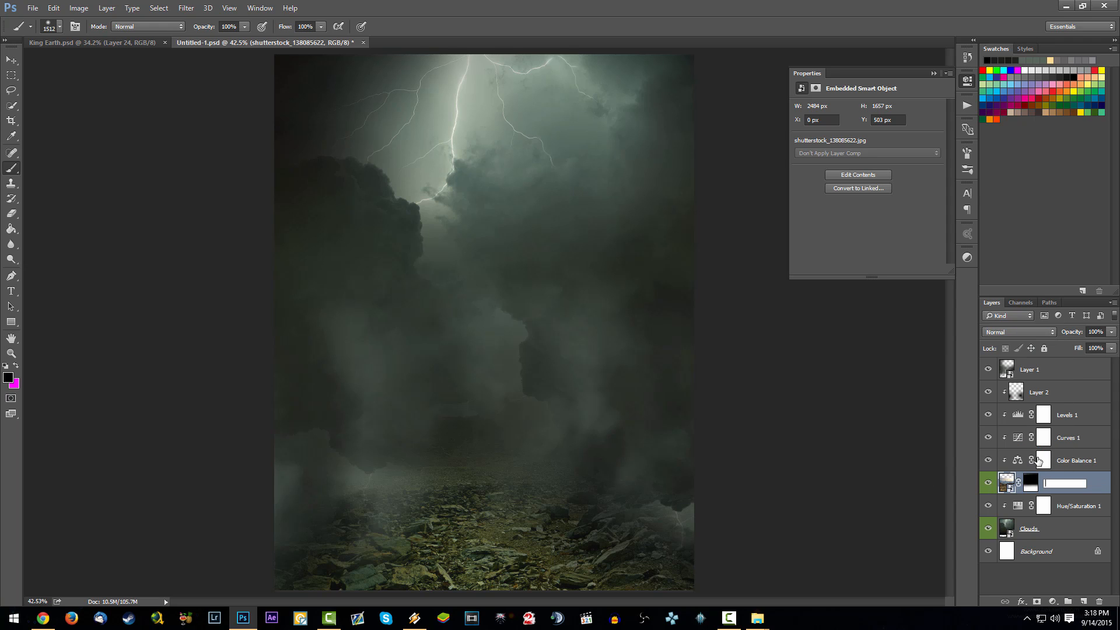
pyautogui.write('andscape')
pyautogui.press('Return')
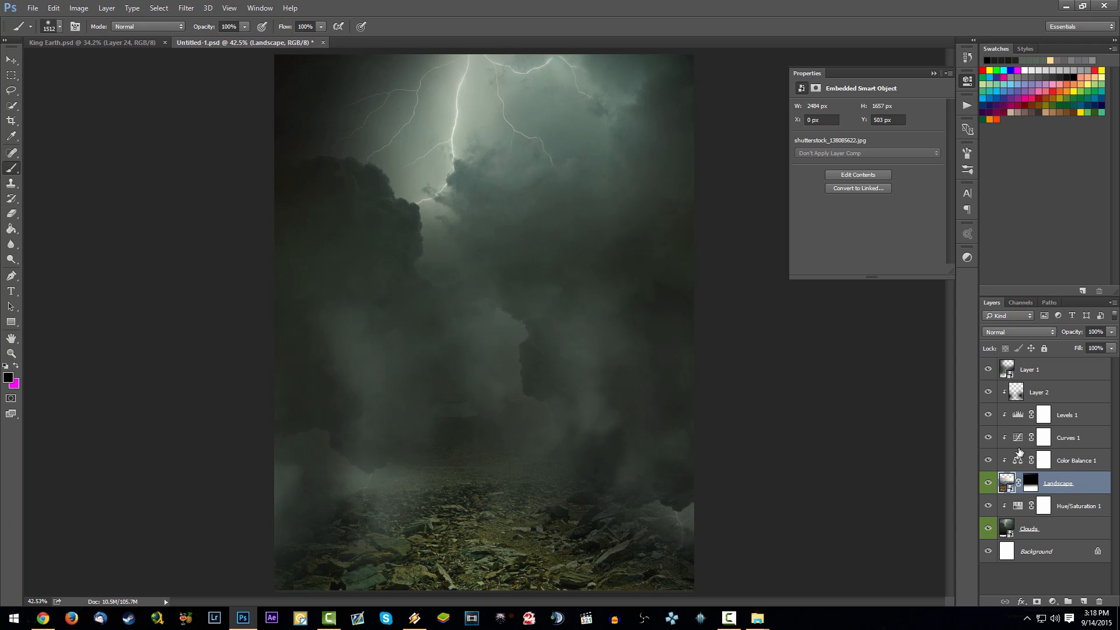
# - Slightly lower the saturation in the Hue/Saturation adjustment clipped to the Clouds layer
pyautogui.click(1018, 506)
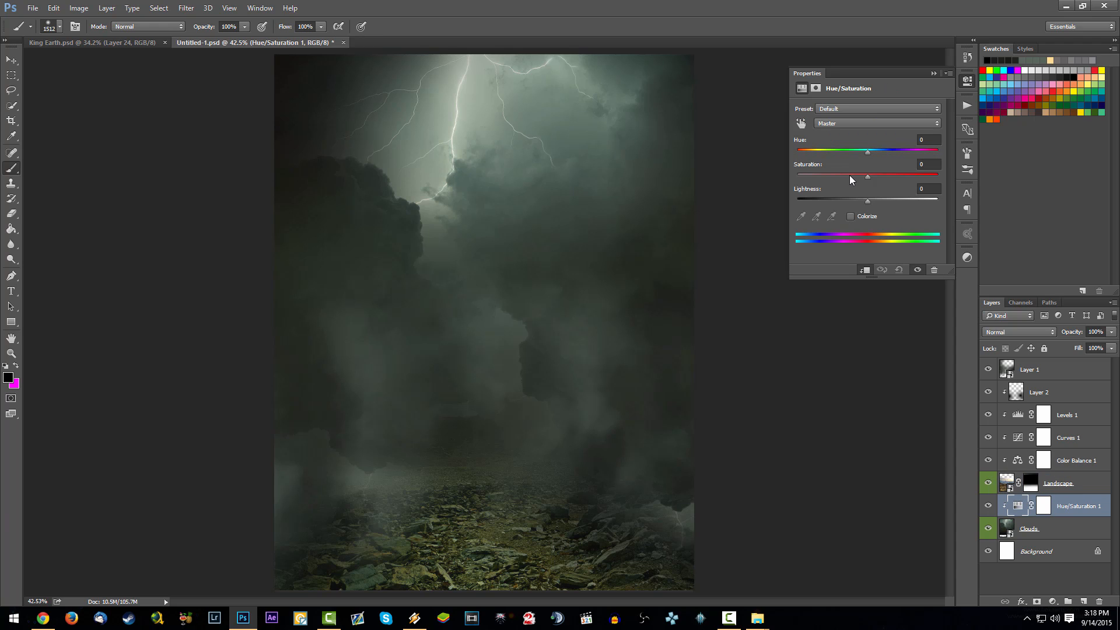
pyautogui.moveTo(867, 177)
pyautogui.mouseDown()
pyautogui.moveTo(856, 173)
pyautogui.moveTo(853, 199)
pyautogui.moveTo(842, 197)
pyautogui.moveTo(856, 195)
pyautogui.mouseUp()
pyautogui.click(934, 73)
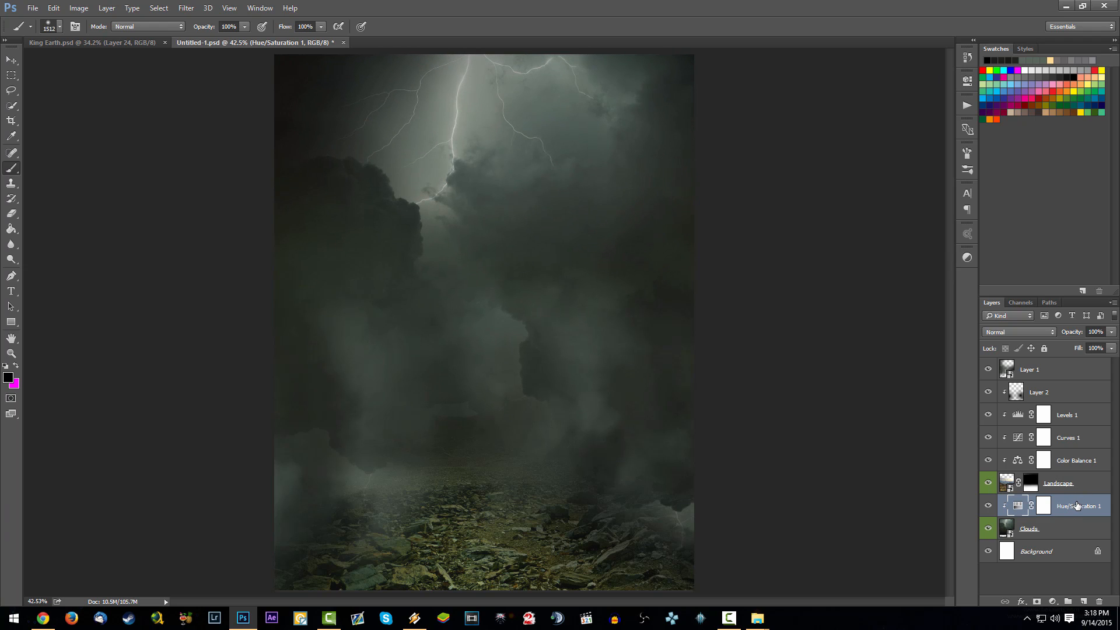
# - Duplicate the Clouds layer's Hue/Saturation adjustment above Layer 1 and clip the copy to Layer 1
pyautogui.moveTo(1077, 505); pyautogui.dragTo(1059, 368)
pyautogui.rightClick(1077, 369)
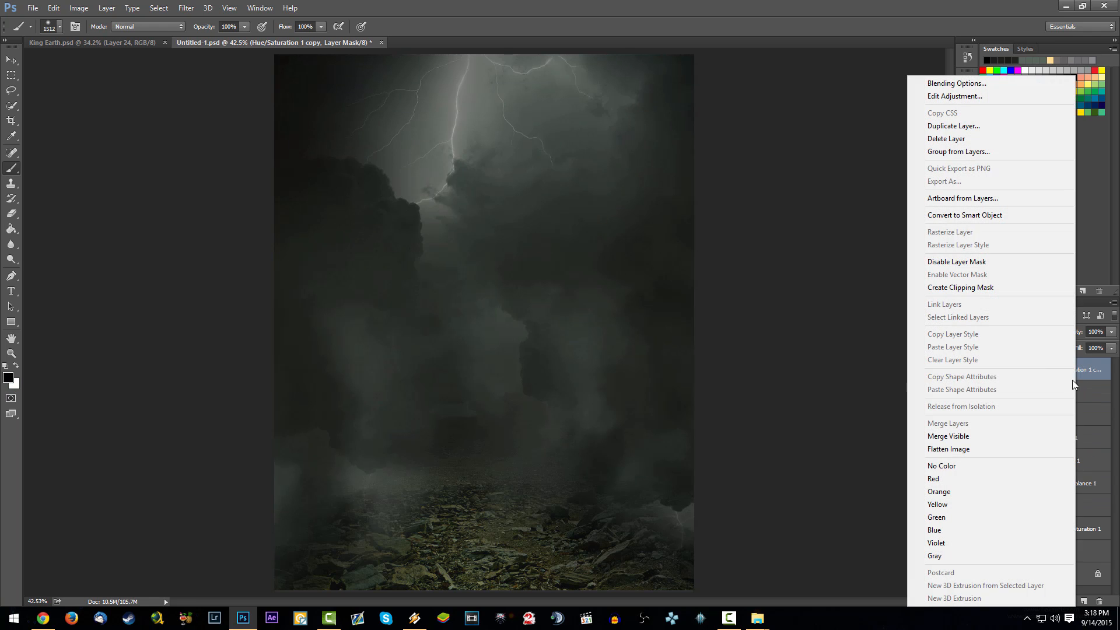
pyautogui.click(1001, 288)
pyautogui.press('alt')
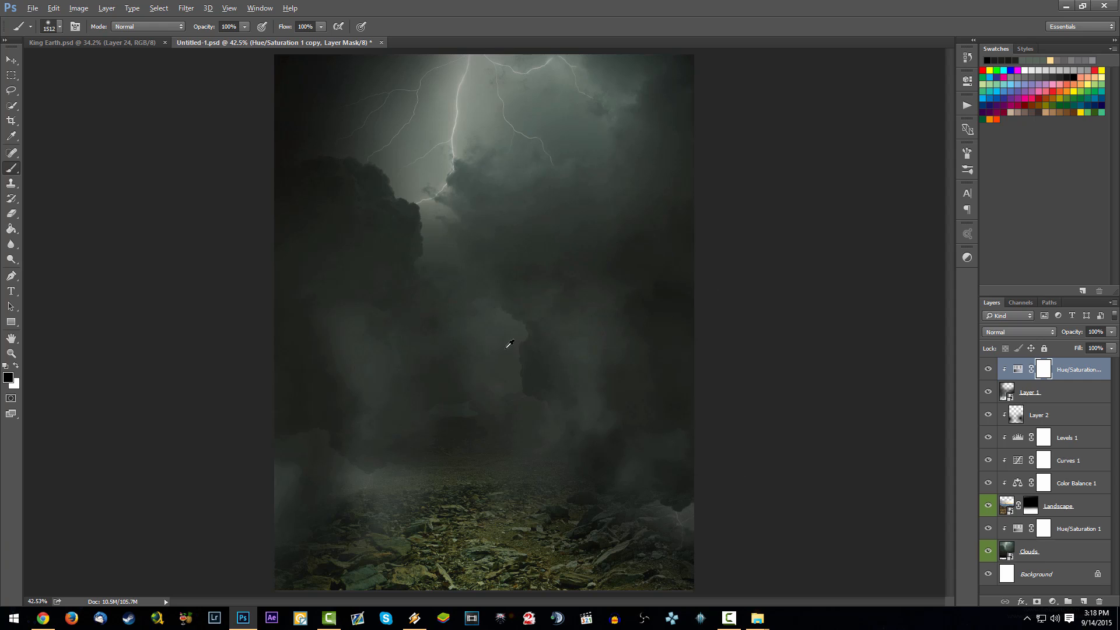
# - Add a Levels adjustment above the copied Hue/Saturation adjustment and clip it to Layer 1
pyautogui.click(1054, 602)
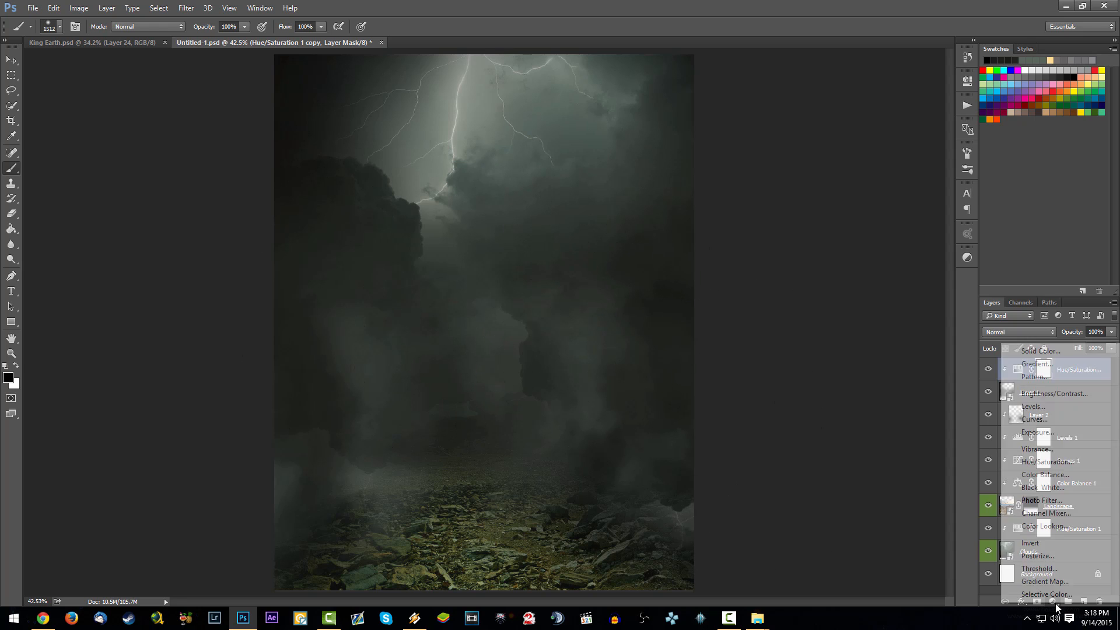
pyautogui.click(1044, 408)
pyautogui.rightClick(1093, 370)
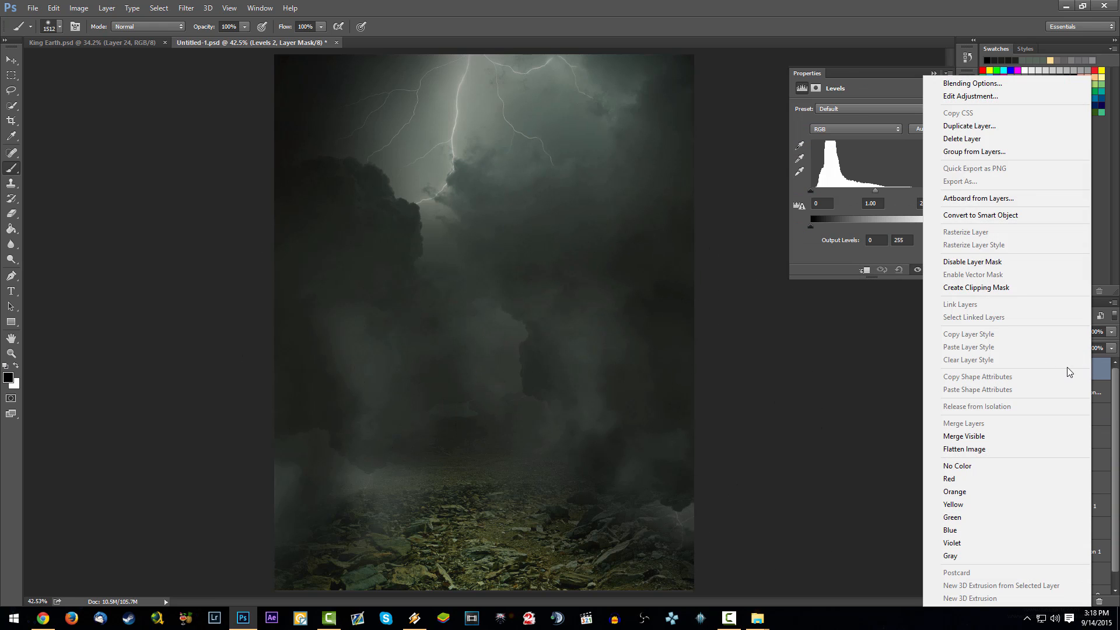
pyautogui.click(933, 287)
pyautogui.click(1033, 421)
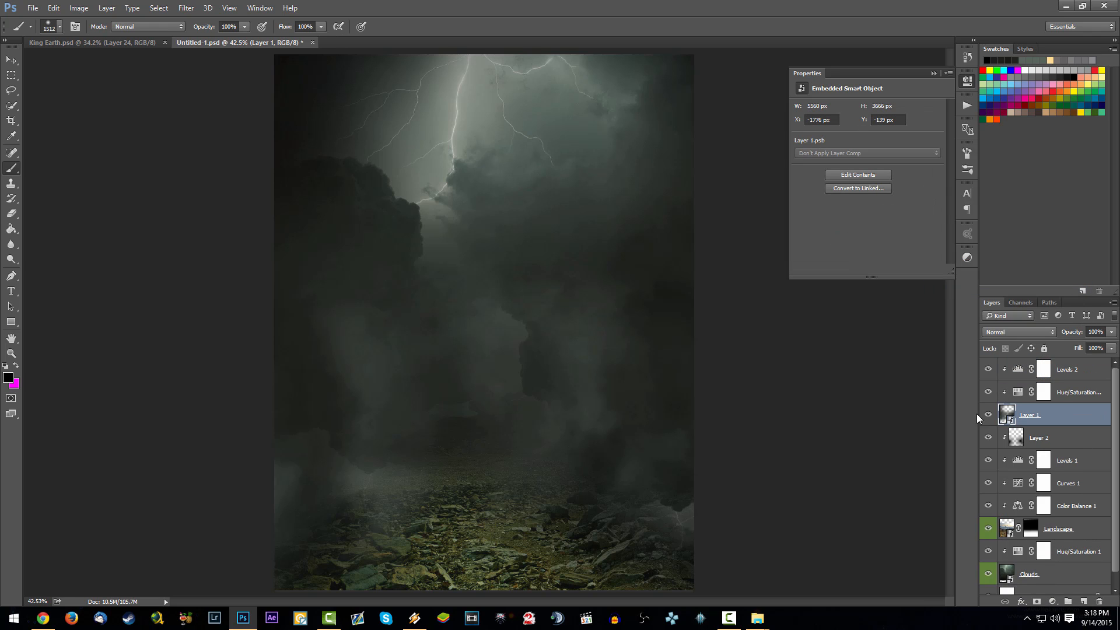
pyautogui.click(988, 417)
# - Set the clipped Levels adjustment to input levels 15, 0.91 and 244, with the output black level at about 8
pyautogui.click(1054, 369)
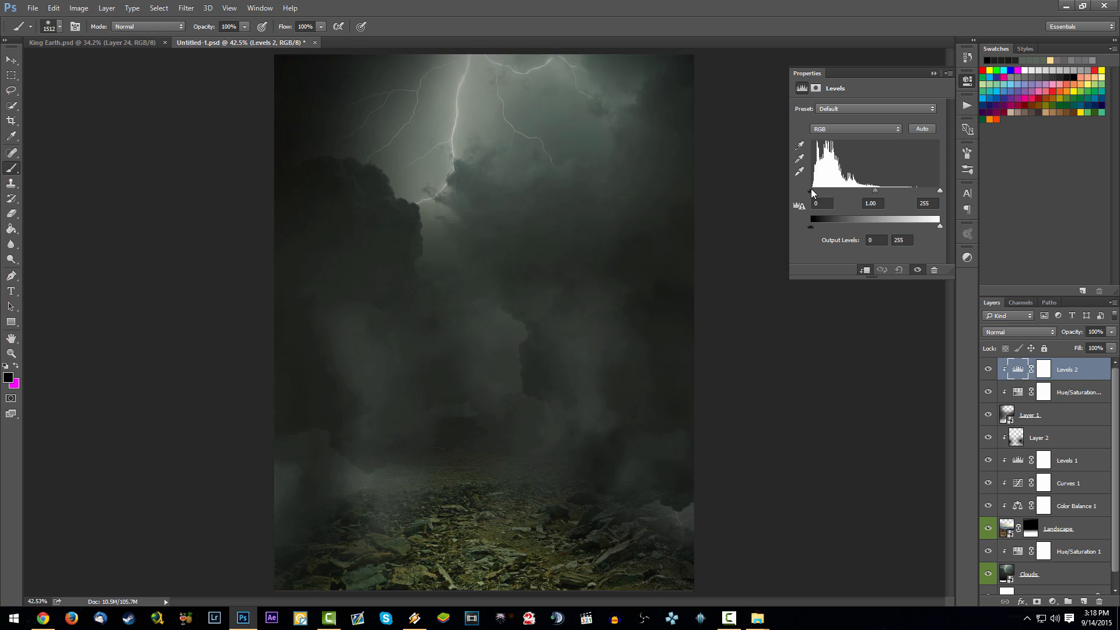
pyautogui.moveTo(811, 191); pyautogui.dragTo(934, 191)
pyautogui.moveTo(811, 227); pyautogui.dragTo(821, 227)
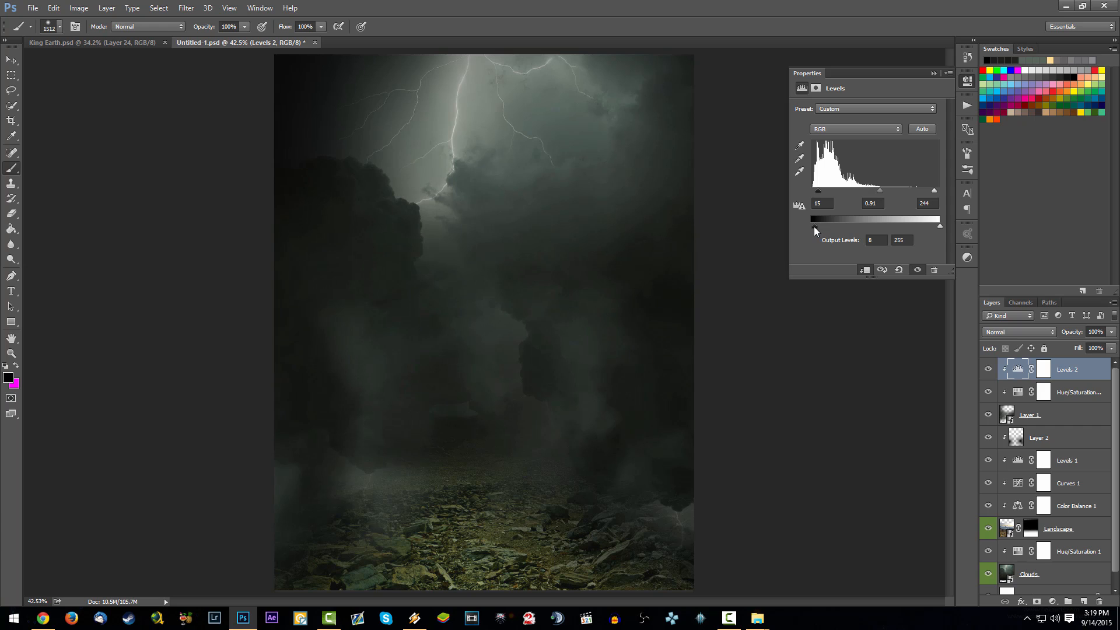
pyautogui.click(932, 72)
pyautogui.scroll(-3, 507, 367)
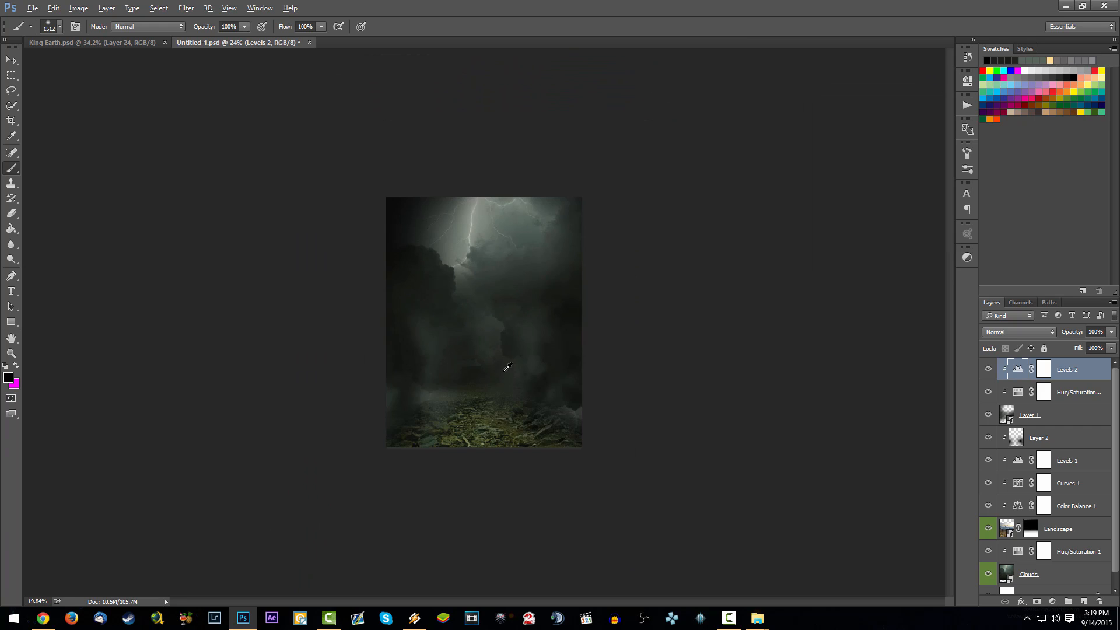
pyautogui.scroll(3, 508, 366)
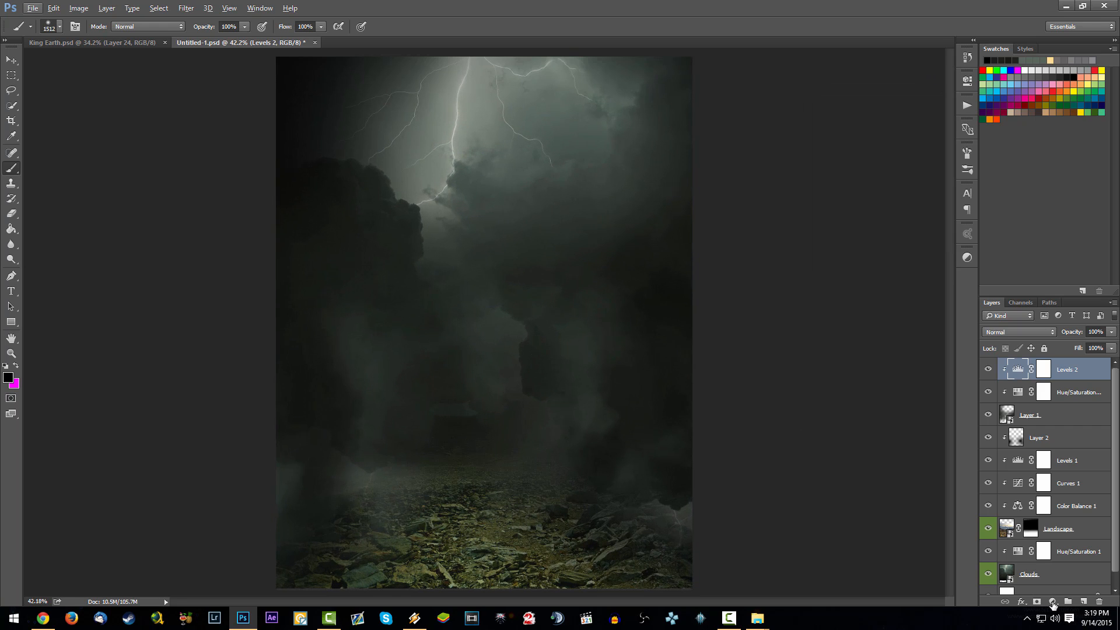
# - Add a Gradient Map adjustment on top of all layers and choose the dark navy Custom gradient preset
pyautogui.click(1053, 604)
pyautogui.click(1031, 573)
pyautogui.click(873, 111)
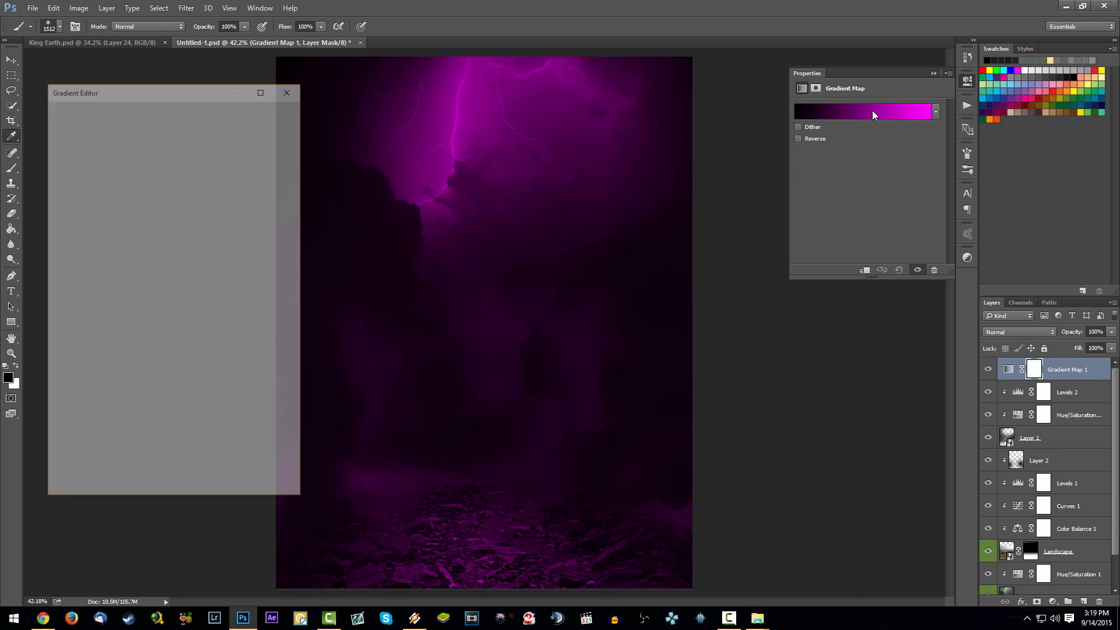
pyautogui.scroll(-4, 188, 193)
pyautogui.click(217, 310)
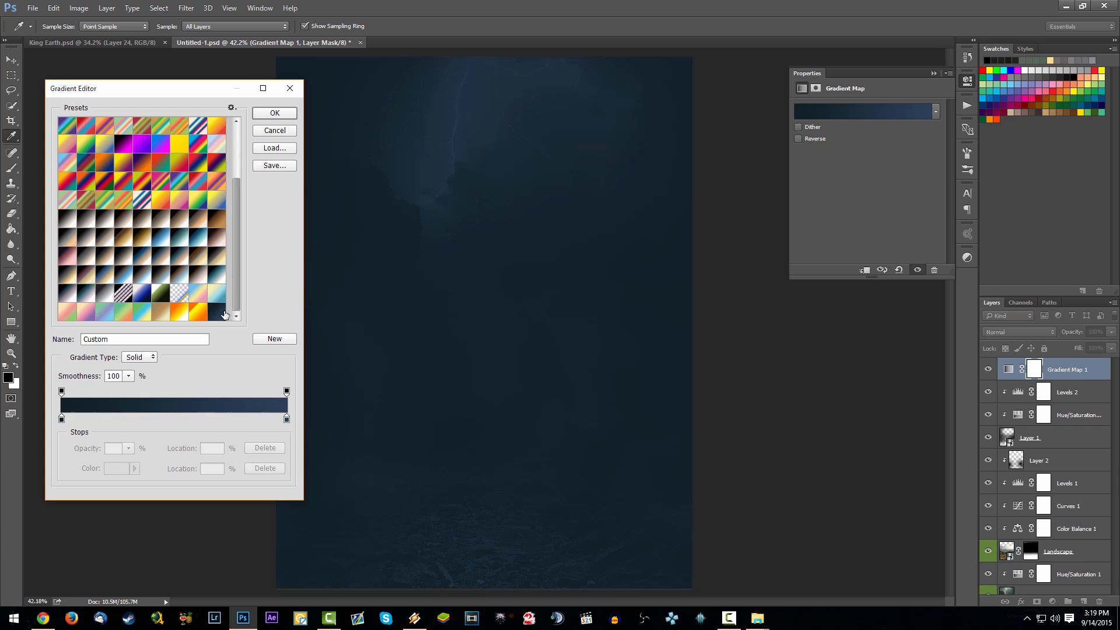
# - Check the colours of the gradient's start and end stops without changing them
pyautogui.click(62, 419)
pyautogui.click(116, 469)
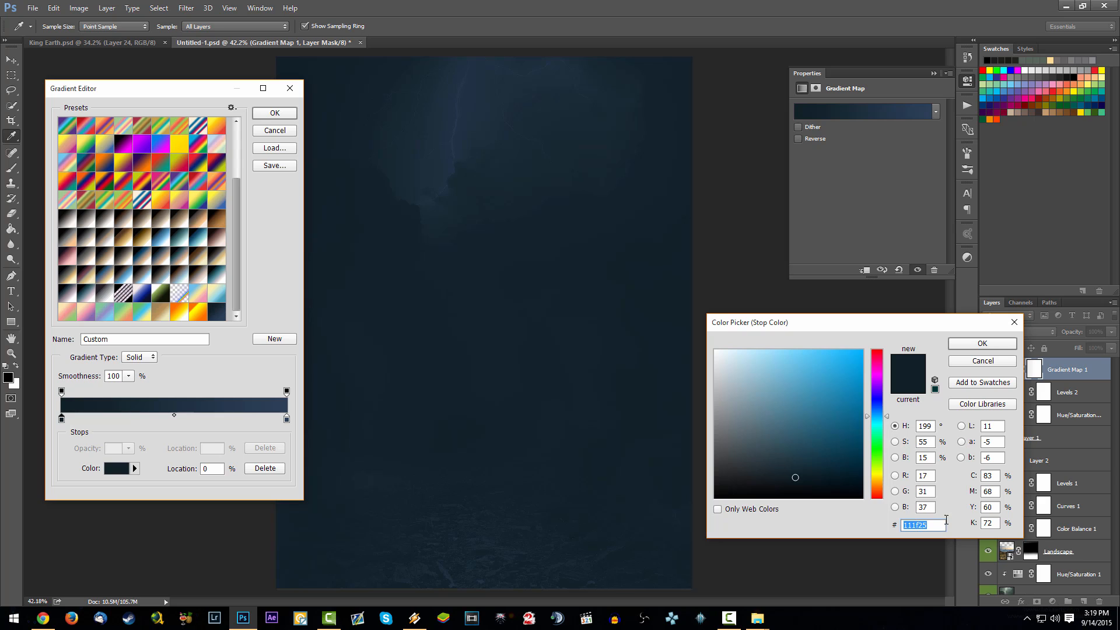
pyautogui.click(984, 344)
pyautogui.click(286, 419)
pyautogui.click(116, 472)
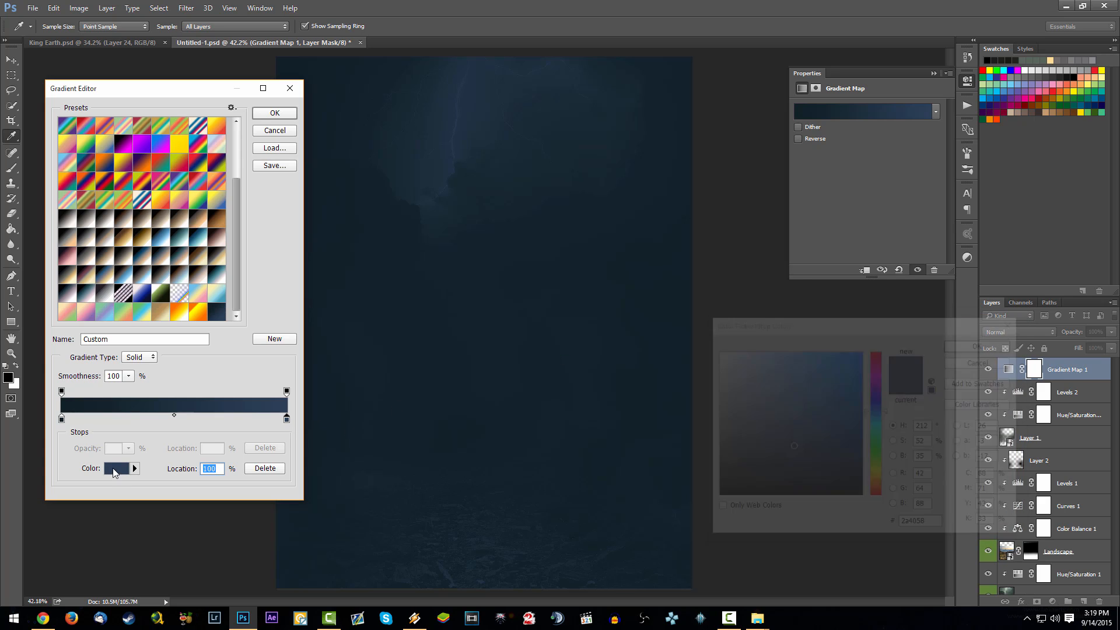
pyautogui.click(985, 362)
# - Try the Yellow, Green, Blue preset, then reselect the dark navy Custom gradient and apply it to the gradient map
pyautogui.click(218, 298)
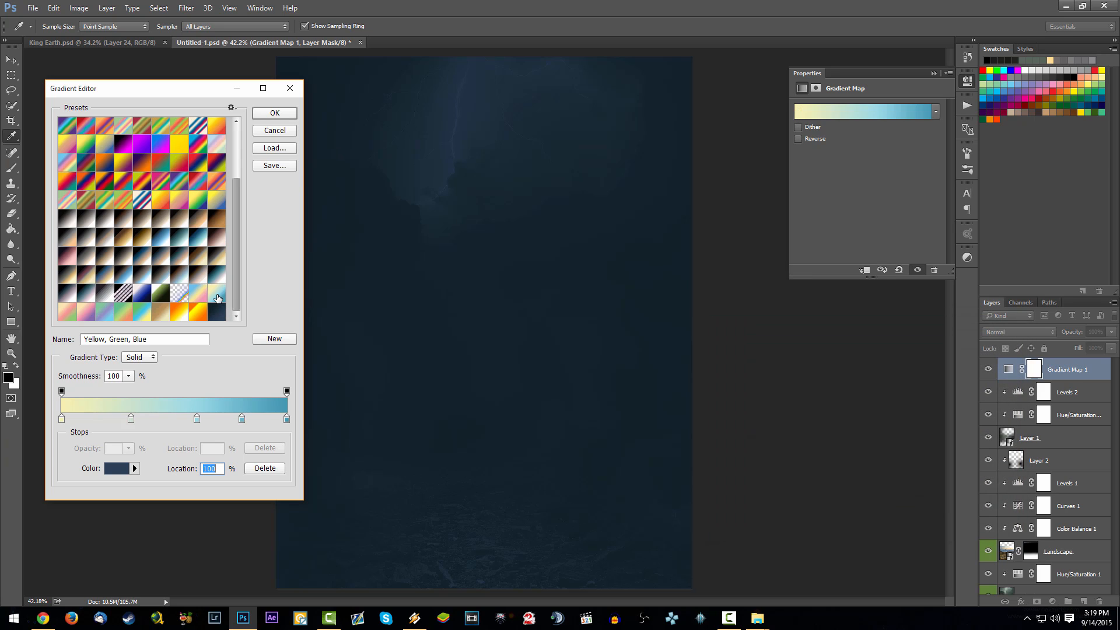
pyautogui.click(217, 312)
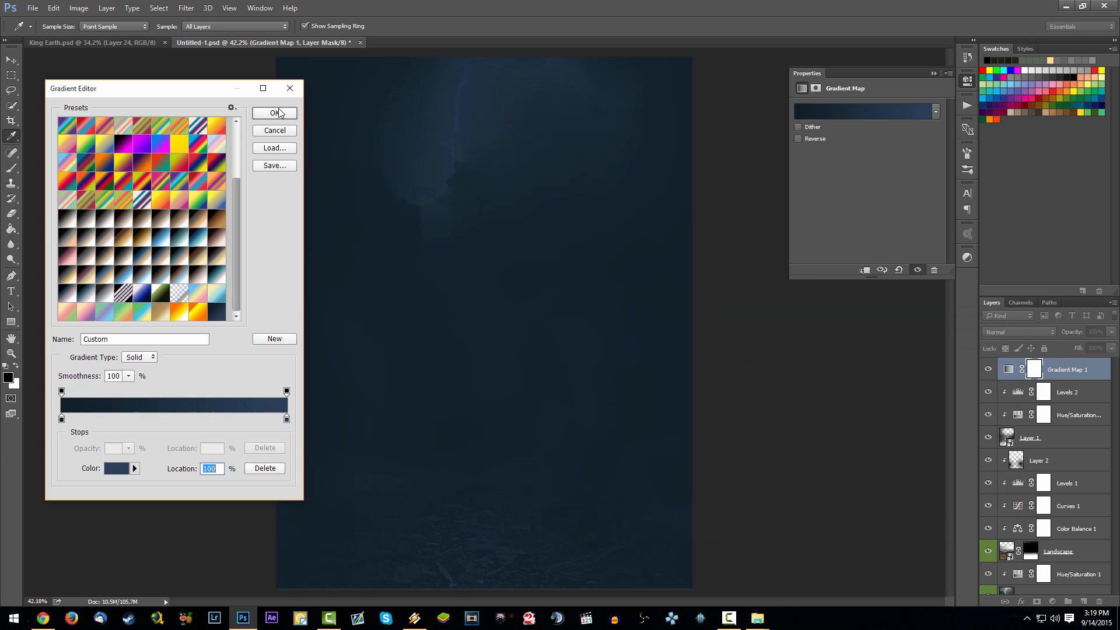
pyautogui.click(279, 113)
# - Try the Gradient Map layer in different blend modes, including Linear Burn, Lighten, Screen, Linear Dodge (Add) and Hard Light
pyautogui.scroll(-1, 1038, 333)
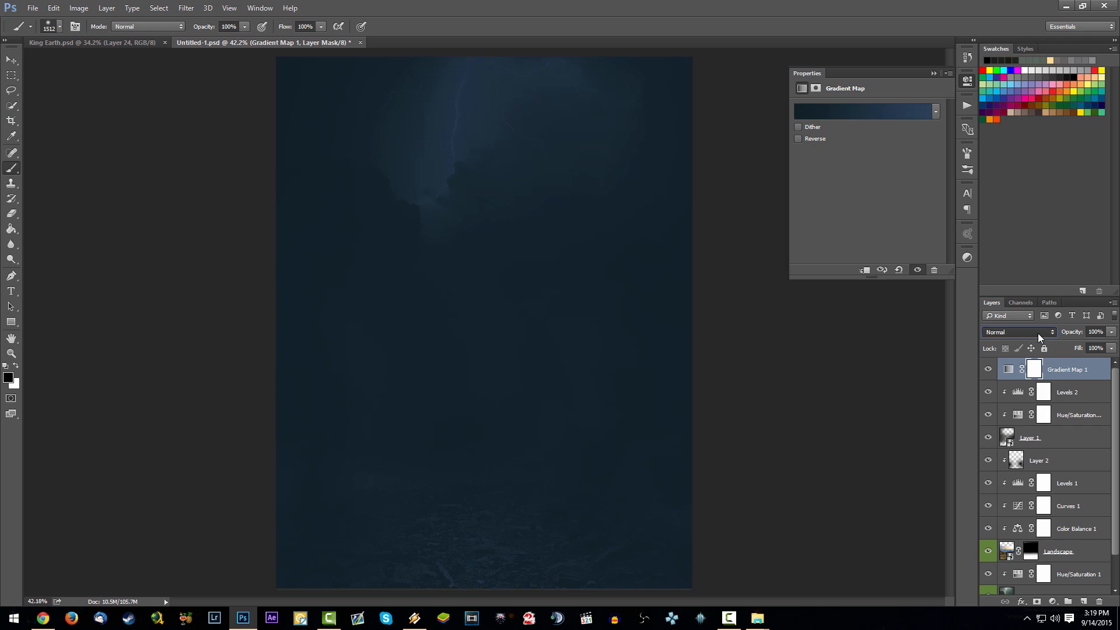
pyautogui.scroll(-4, 1038, 334)
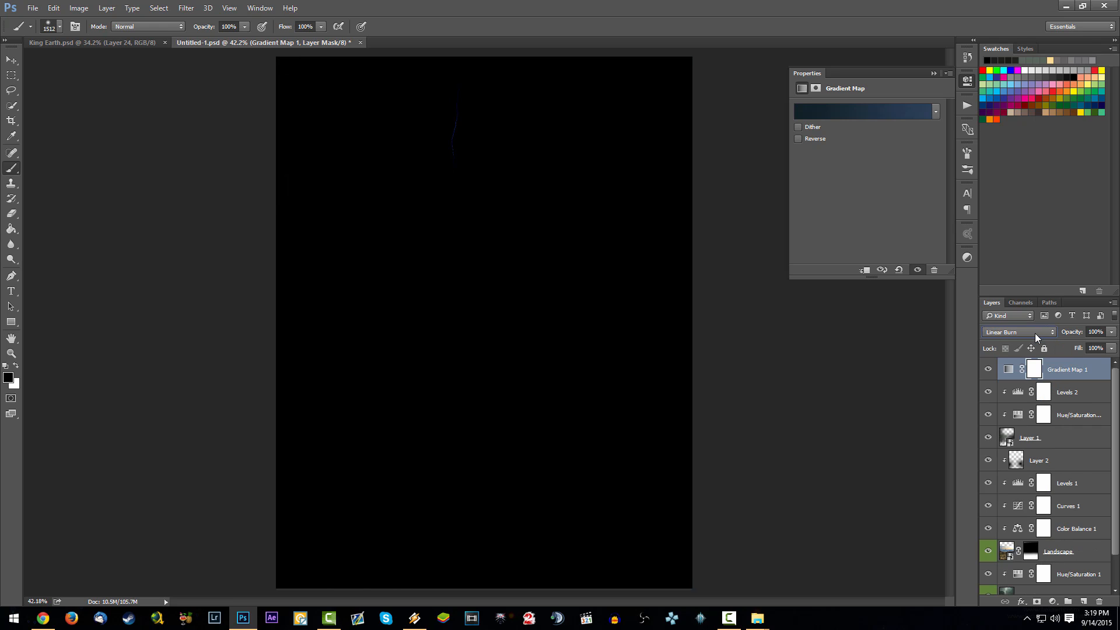
pyautogui.scroll(-2, 1035, 333)
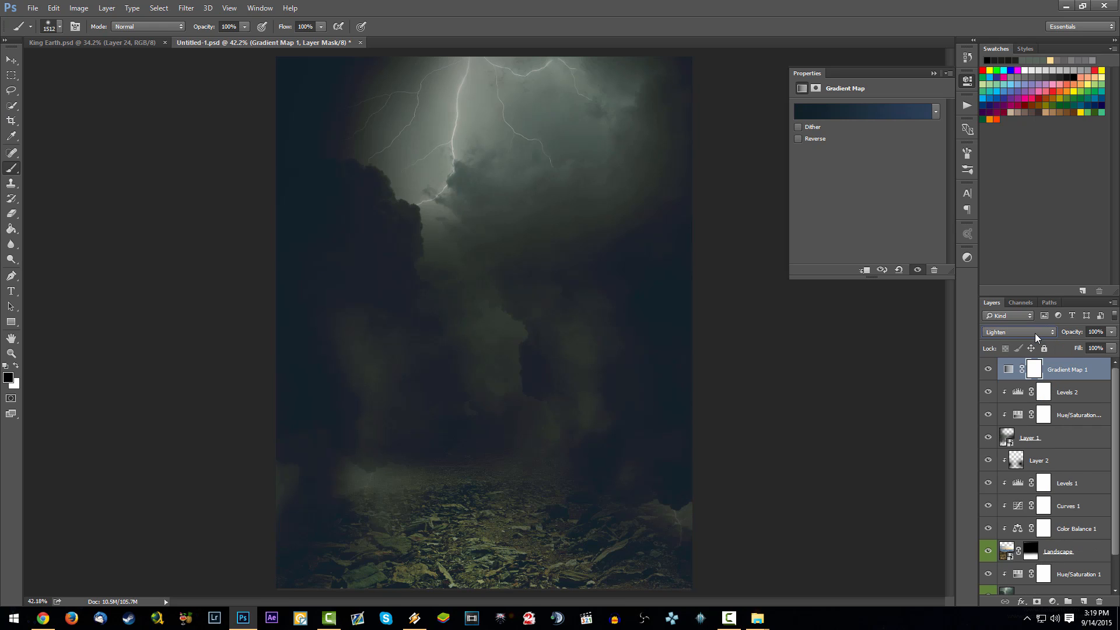
pyautogui.scroll(-2, 1035, 334)
pyautogui.scroll(1, 1035, 334)
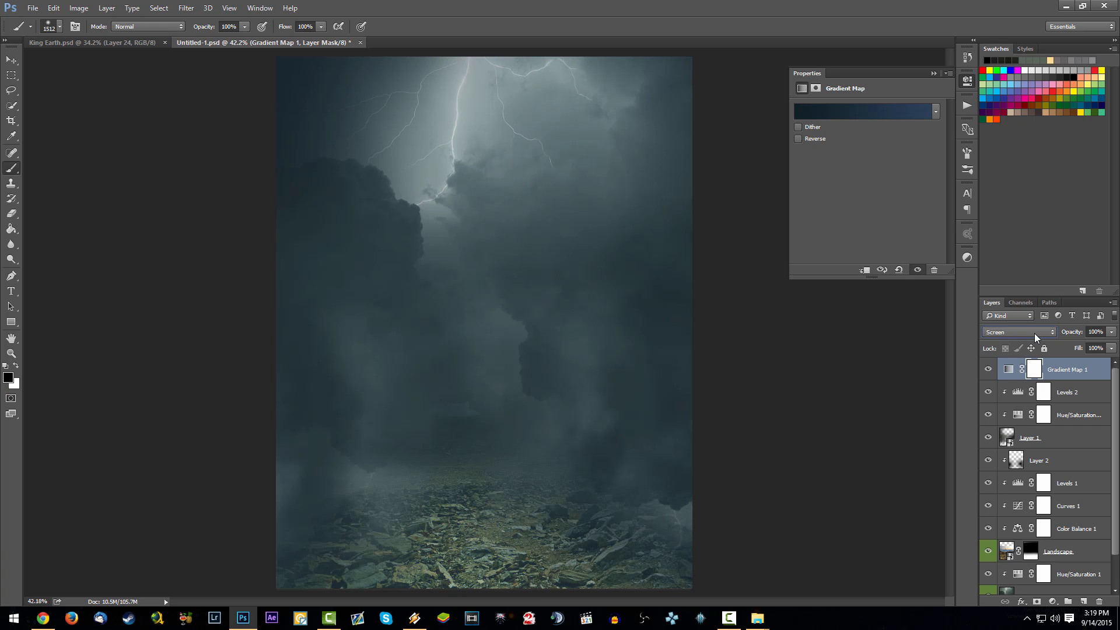
pyautogui.click(990, 369)
pyautogui.click(990, 370)
pyautogui.scroll(-2, 1025, 335)
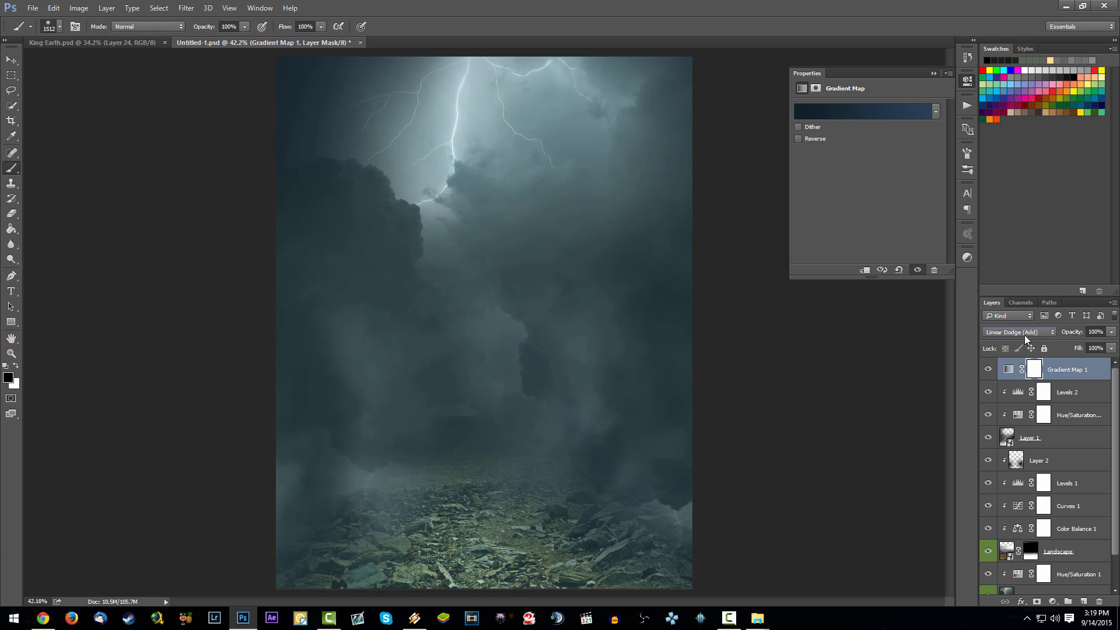
pyautogui.scroll(-1, 1024, 335)
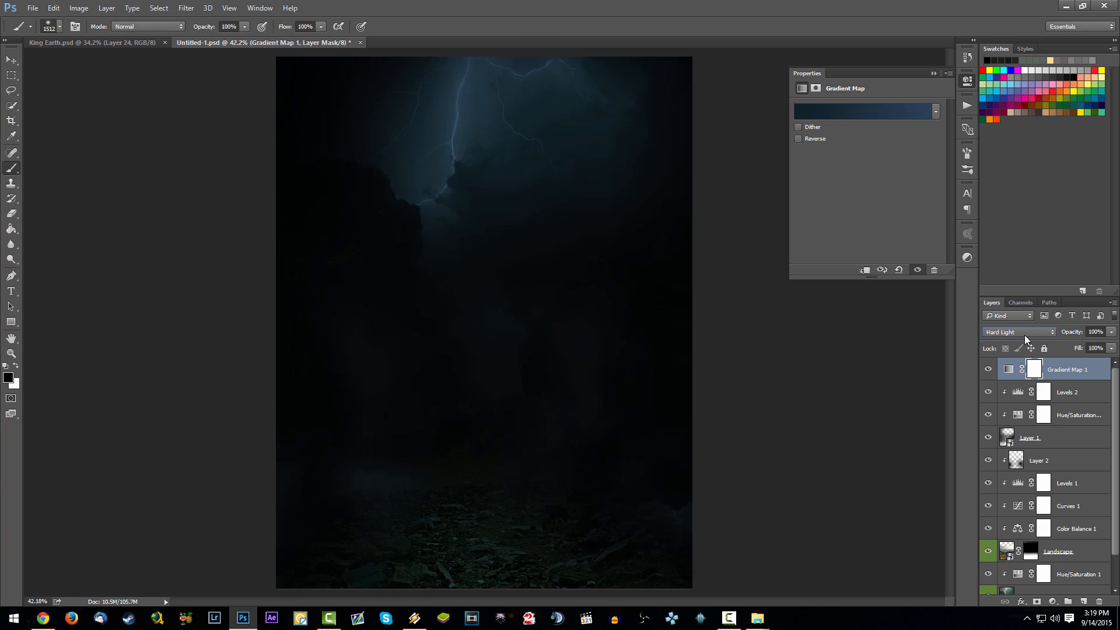
pyautogui.scroll(-1, 1024, 335)
pyautogui.scroll(1, 1025, 335)
# - Lower the Gradient Map layer's opacity to 24% and change its blend mode to Hue
pyautogui.moveTo(1073, 332); pyautogui.dragTo(879, 359)
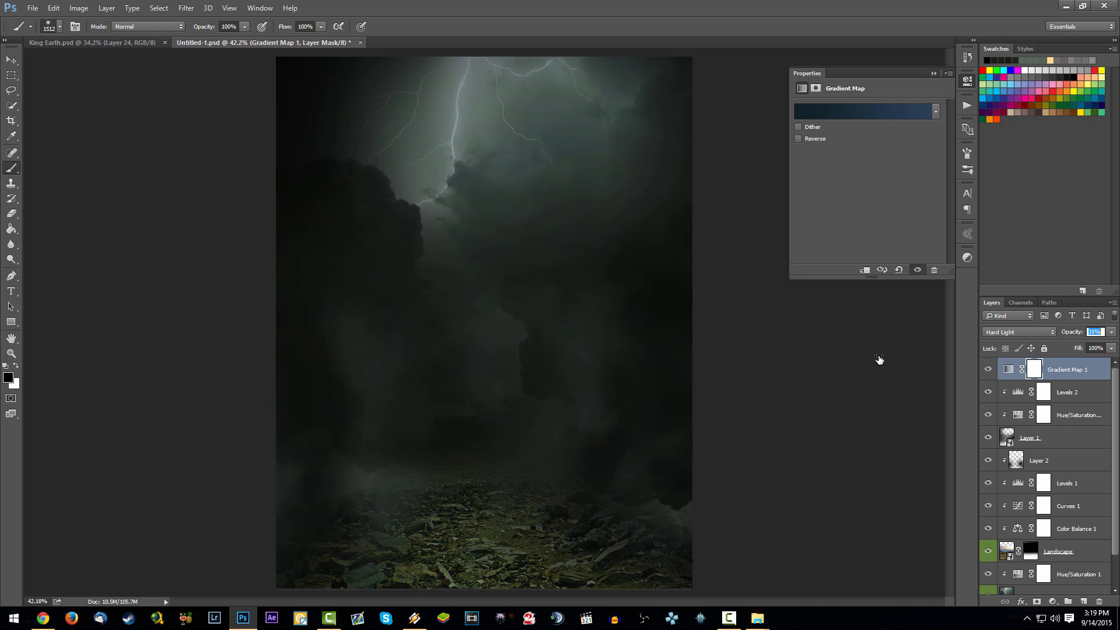
pyautogui.click(1015, 333)
pyautogui.click(1015, 332)
pyautogui.scroll(-2, 1015, 333)
pyautogui.scroll(-4, 1013, 330)
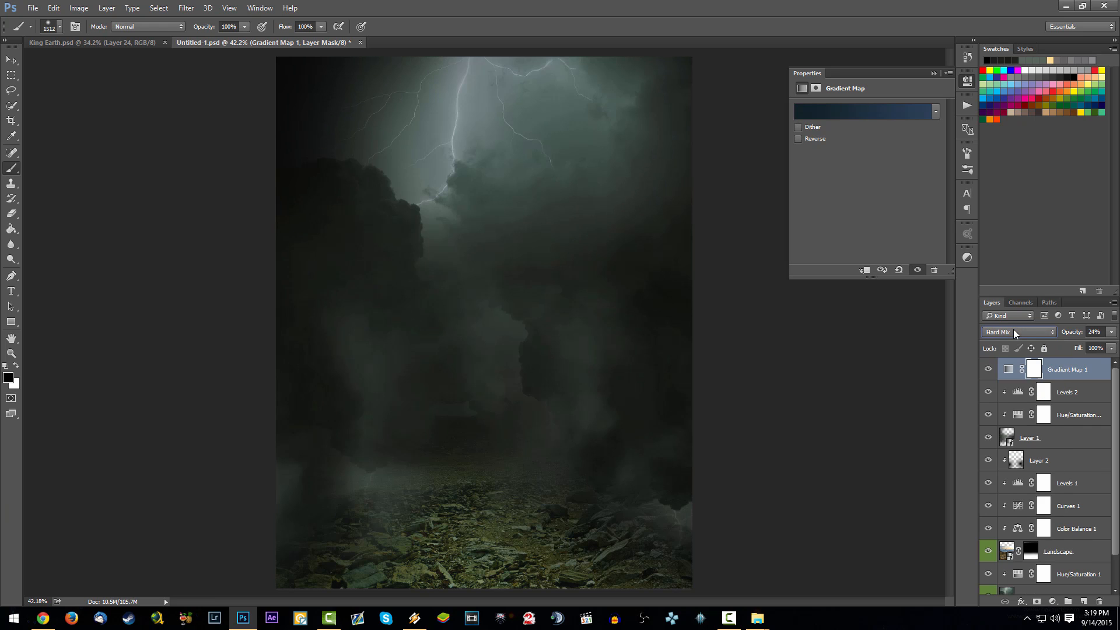
pyautogui.scroll(-3, 1014, 331)
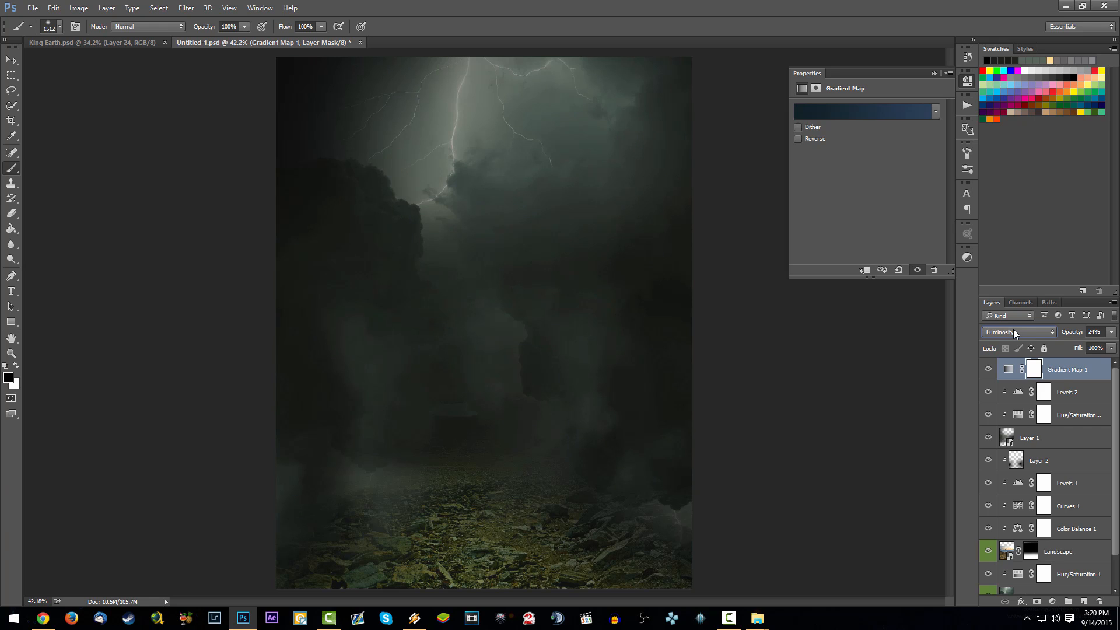
pyautogui.click(1013, 330)
pyautogui.click(999, 537)
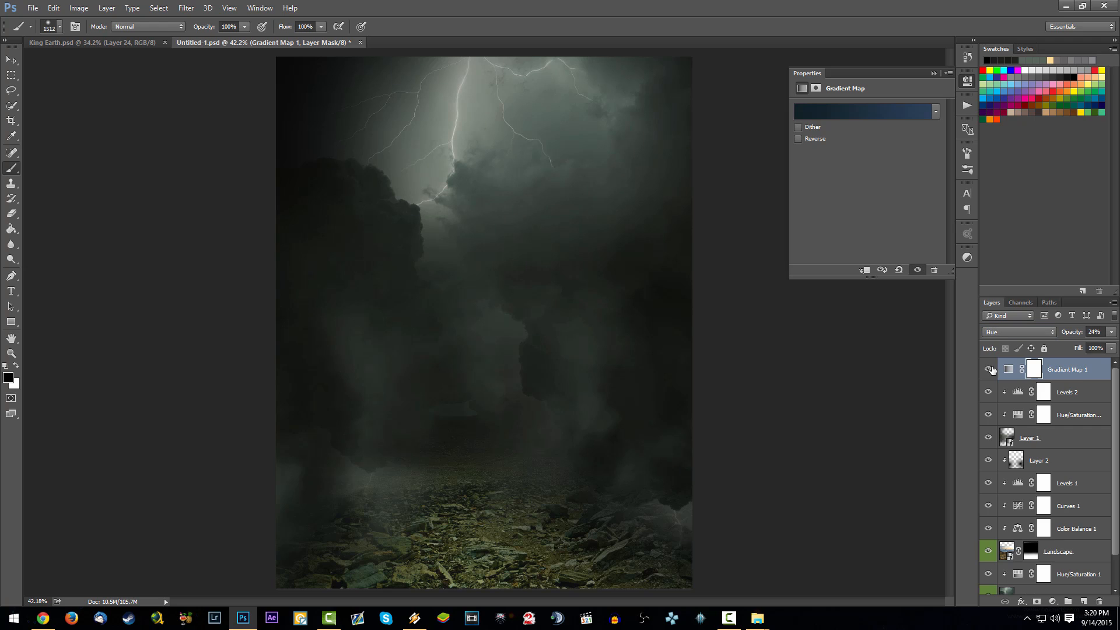
# - Set the Gradient Map layer's opacity to 48% and save the document
pyautogui.click(1095, 332)
pyautogui.write('70')
pyautogui.press('Return')
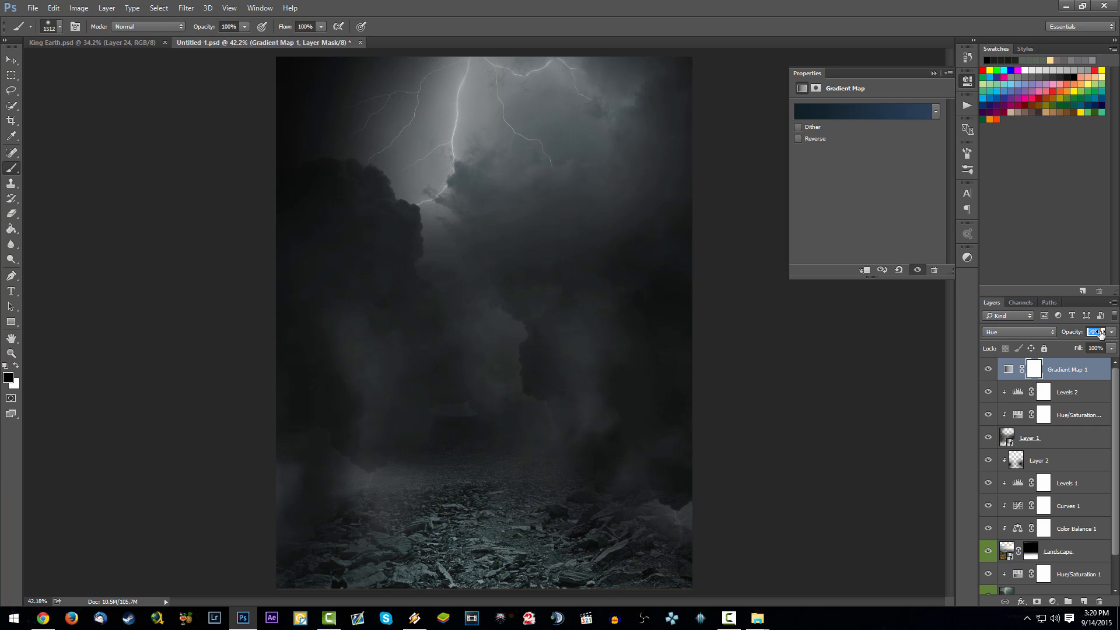
pyautogui.moveTo(1100, 333); pyautogui.dragTo(1080, 333)
pyautogui.click(1085, 365)
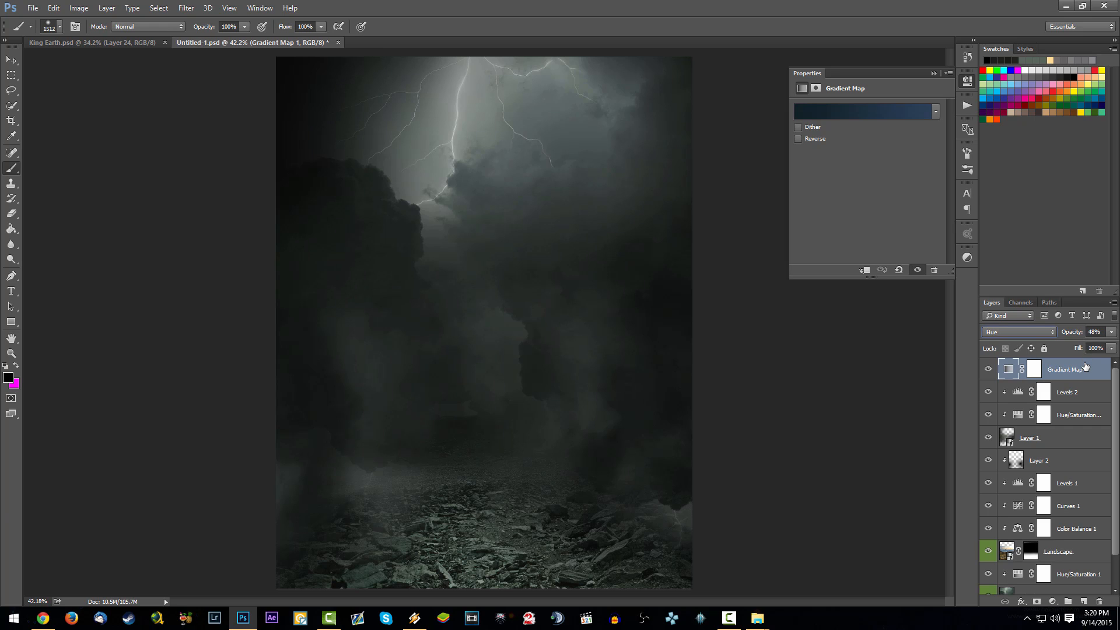
pyautogui.hotkey('ctrl', 's')
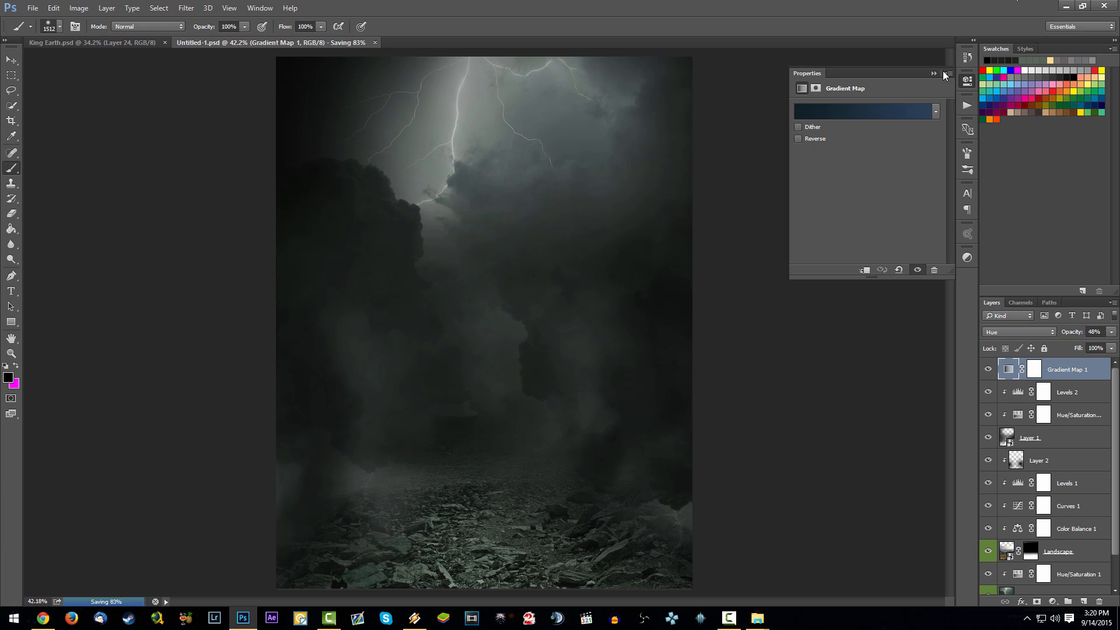
pyautogui.click(934, 73)
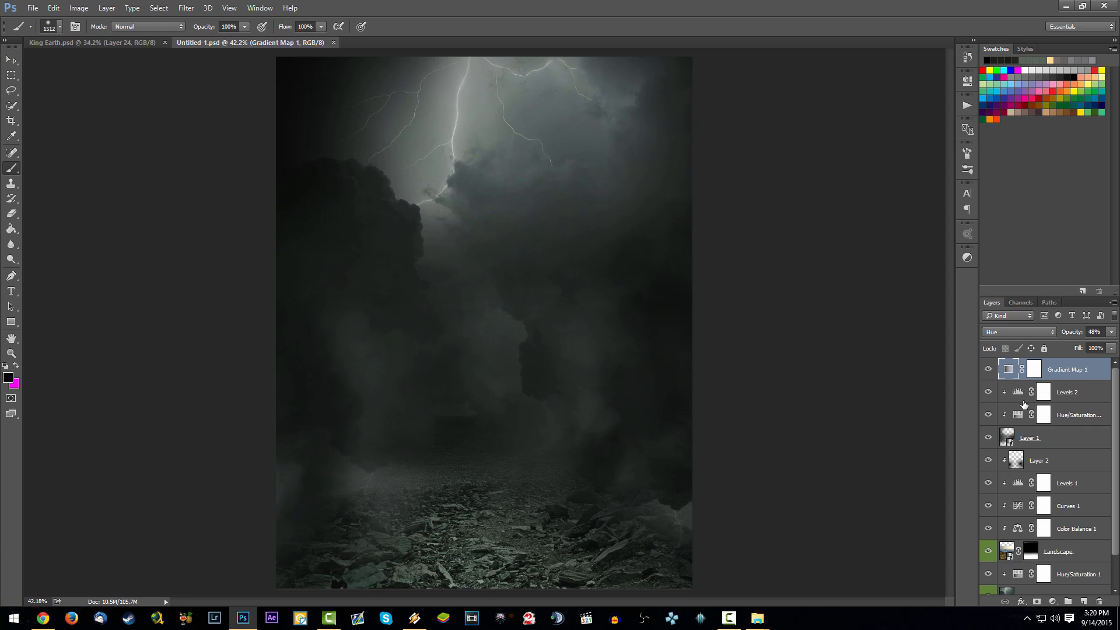
pyautogui.scroll(-2, 1051, 467)
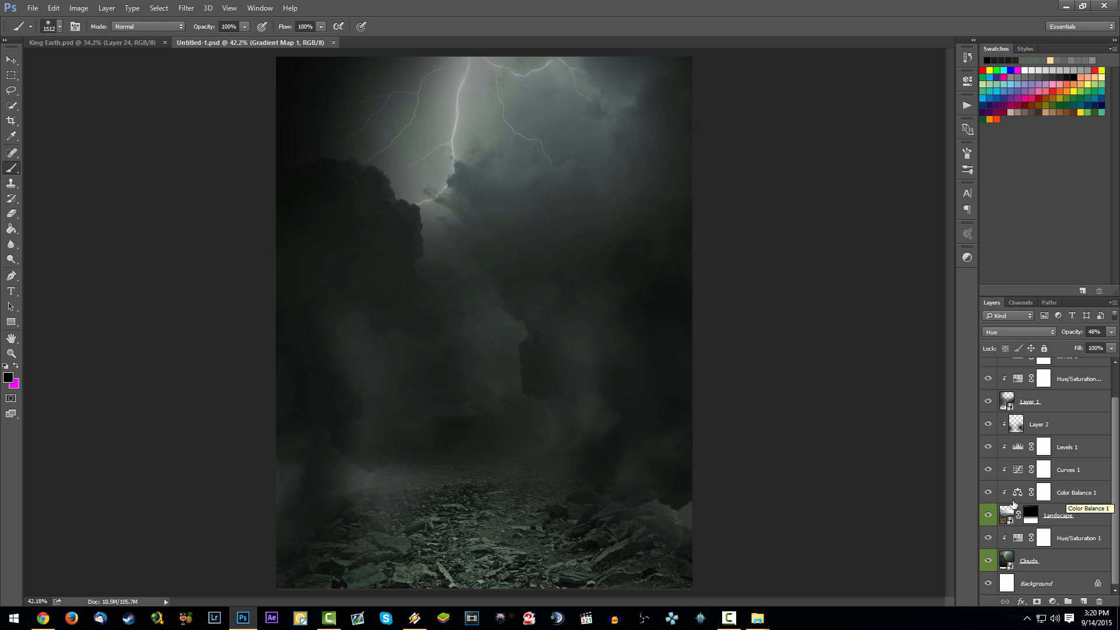
pyautogui.keyDown('shift'); pyautogui.click(1074, 563); pyautogui.keyUp('shift')
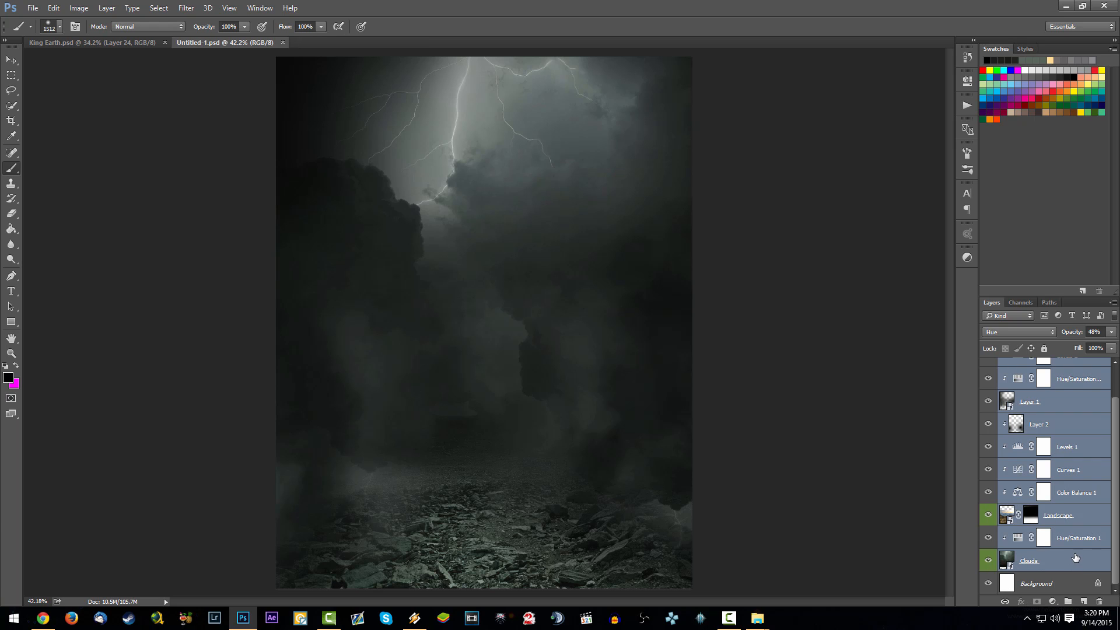
pyautogui.scroll(2, 1068, 521)
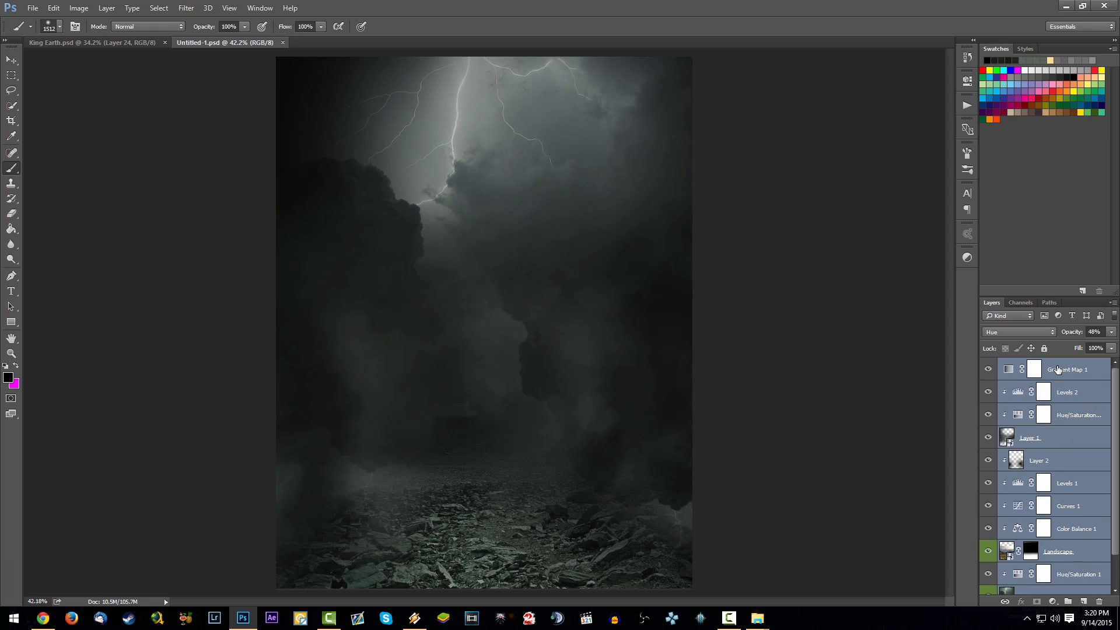
pyautogui.scroll(-2, 1053, 467)
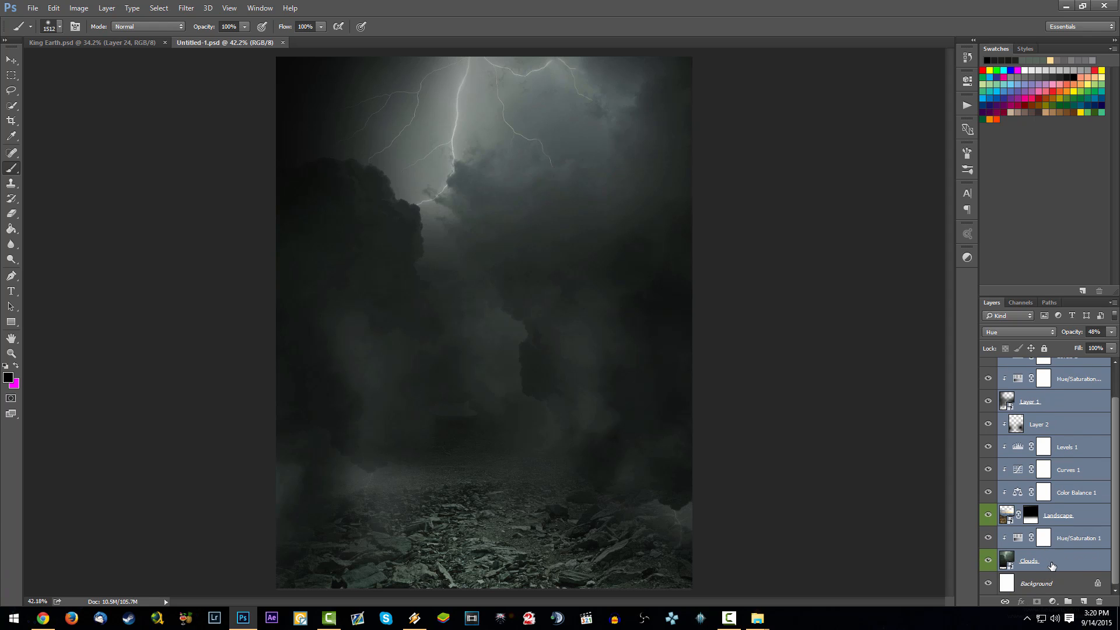
pyautogui.keyDown('shift'); pyautogui.click(1064, 580); pyautogui.keyUp('shift')
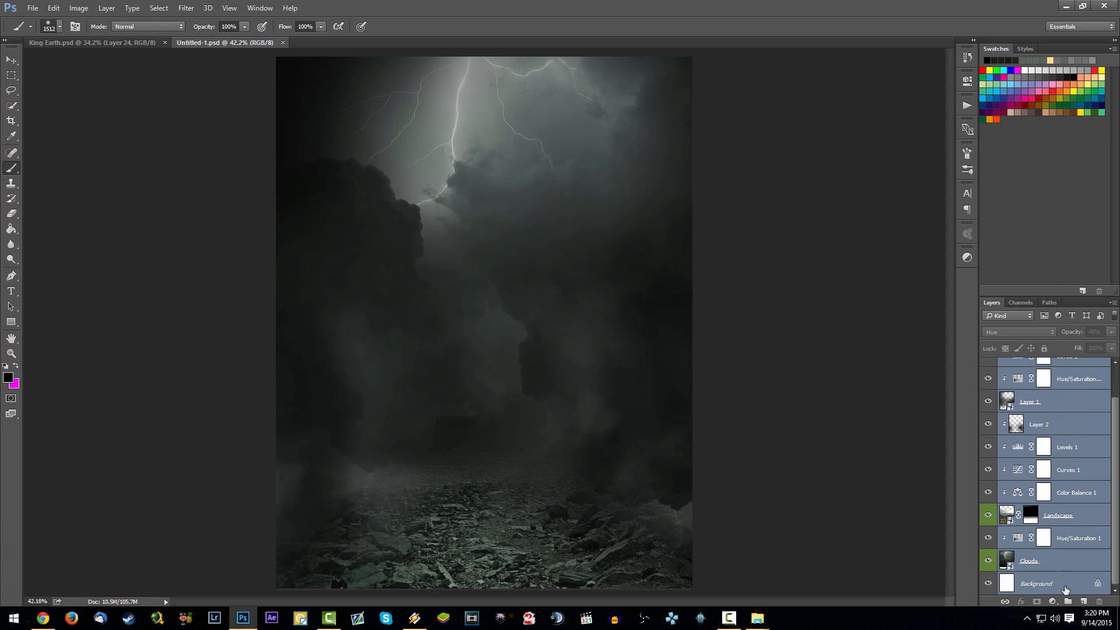
# - Convert the locked Background into a regular, editable layer
pyautogui.click(1055, 585)
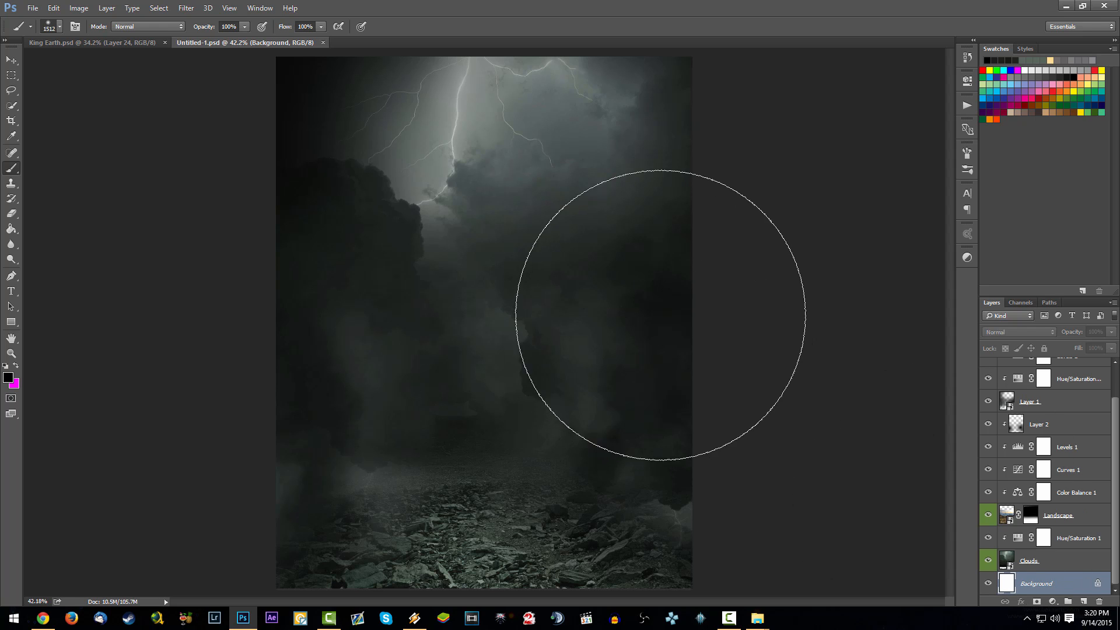
pyautogui.doubleClick(1080, 594)
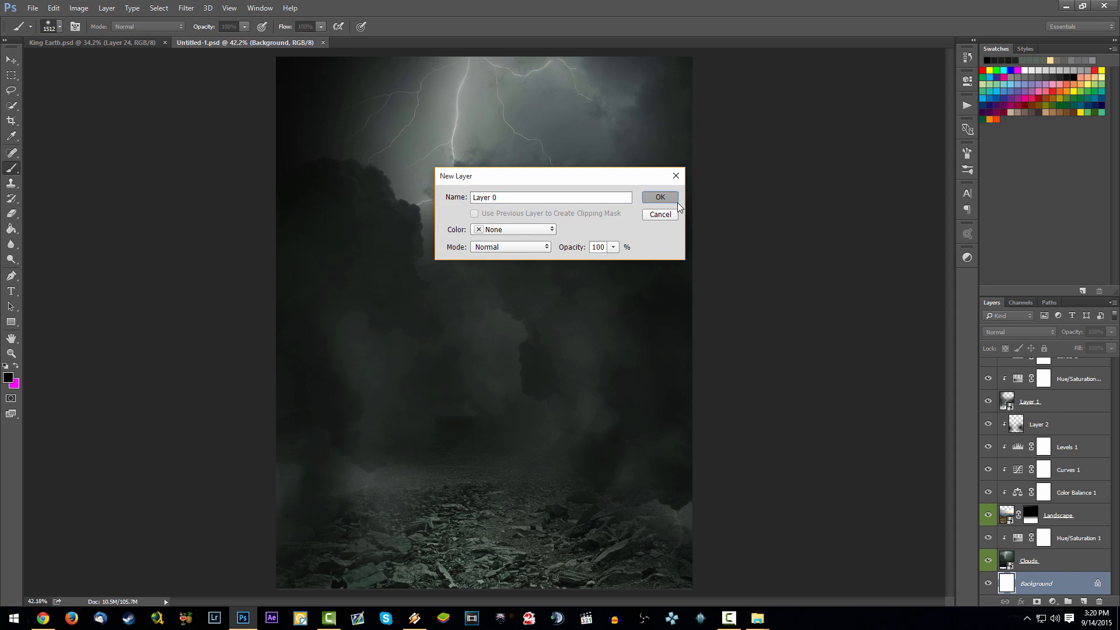
pyautogui.click(659, 195)
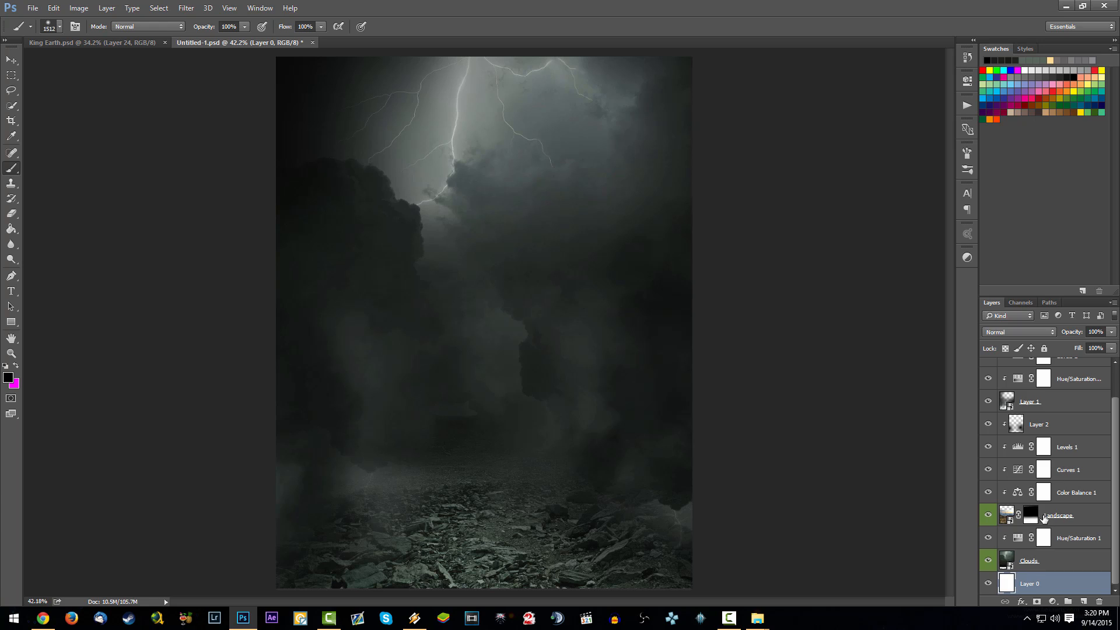
# - Group all layers, from the converted background up to the Gradient Map, into one layer group
pyautogui.scroll(2, 1043, 514)
pyautogui.keyDown('shift'); pyautogui.click(1060, 370); pyautogui.keyUp('shift')
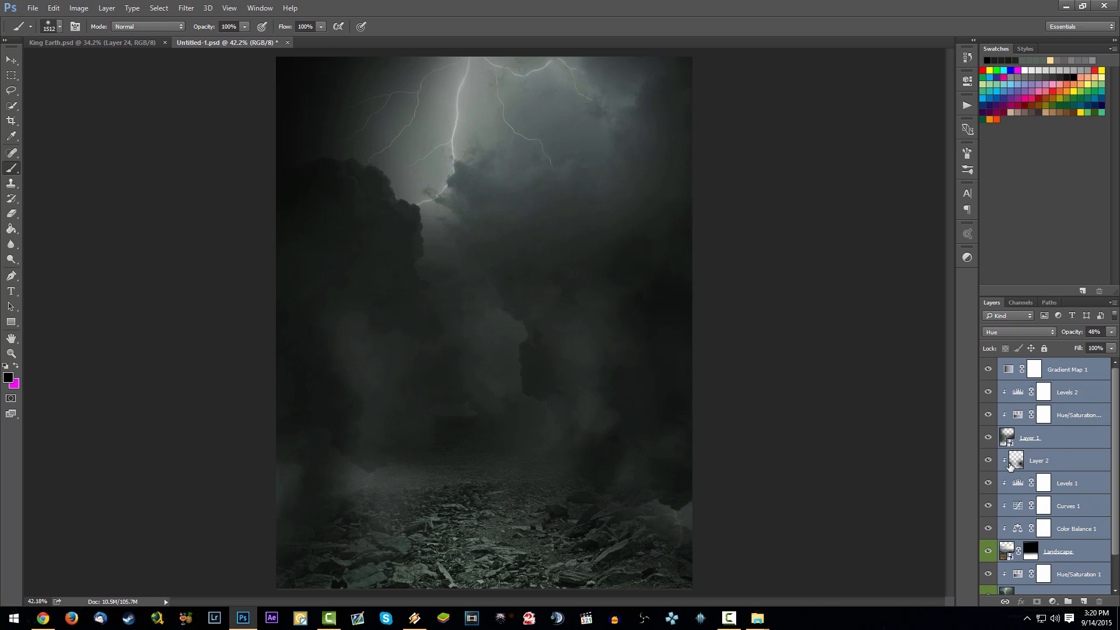
pyautogui.hotkey('ctrl', 'g')
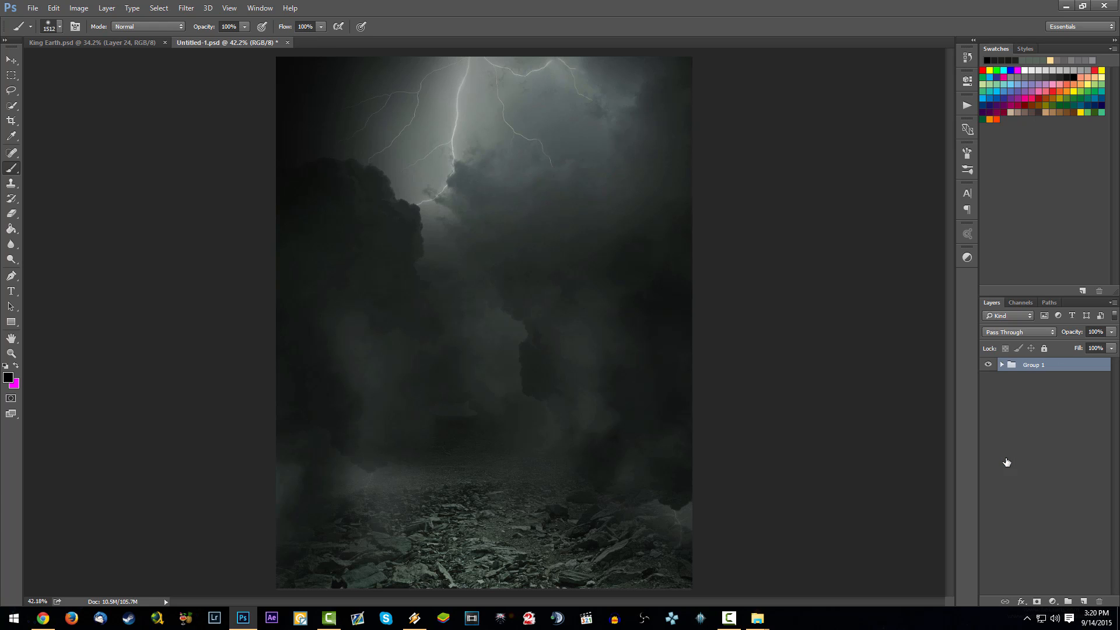
# - Rename the layer group as BG and save the document
pyautogui.doubleClick(1035, 366)
pyautogui.write('BG')
pyautogui.press('Return')
pyautogui.hotkey('ctrl', 's')
# - Open the floating rocks stock image shutterstock_172543145.jpg as its own document
pyautogui.moveTo(1119, 478); pyautogui.dragTo(997, 476)
pyautogui.moveTo(475, 475); pyautogui.dragTo(491, 461)
pyautogui.moveTo(476, 361); pyautogui.dragTo(454, 244)
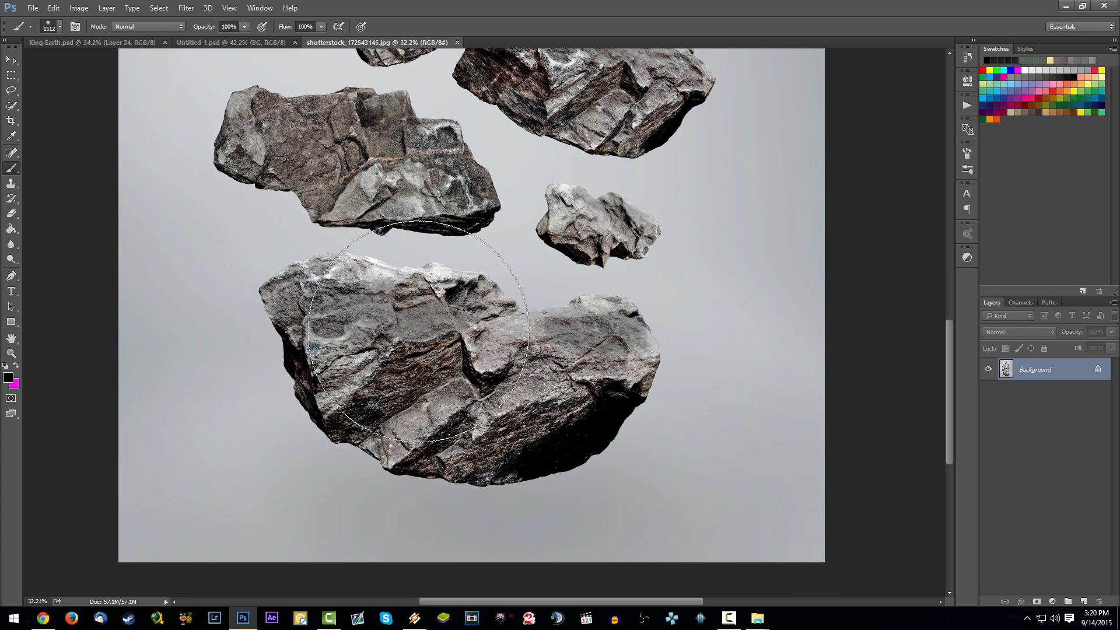
# - Select the largest, lowest rock in the stock image with Quick Selection, subtracting any background picked up along its edge
pyautogui.click(11, 106)
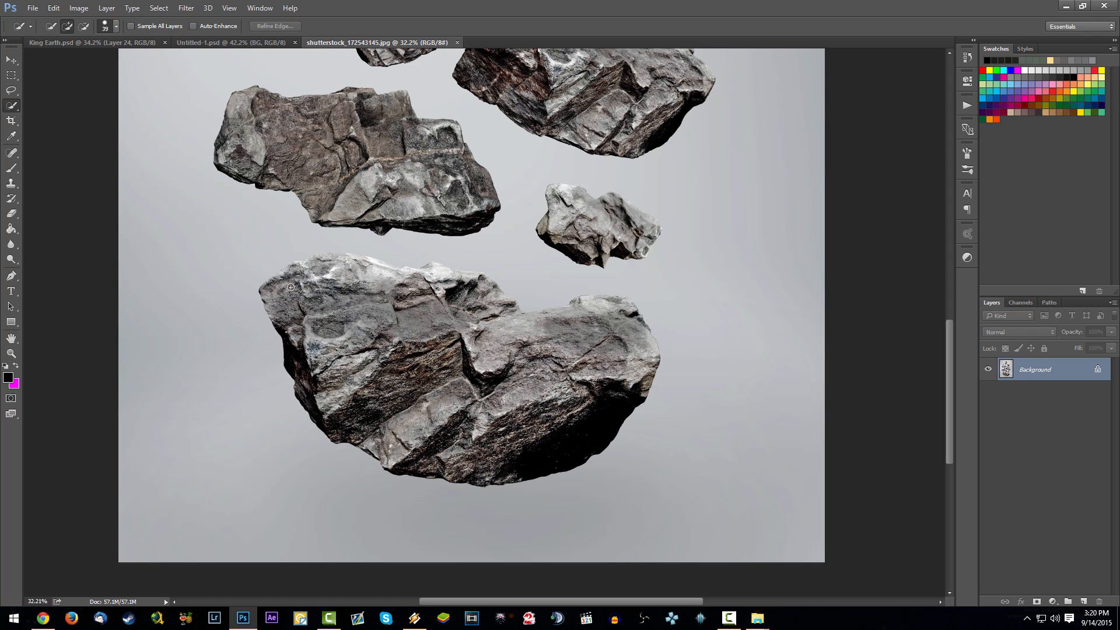
pyautogui.moveTo(283, 290)
pyautogui.mouseDown()
pyautogui.moveTo(402, 282)
pyautogui.moveTo(636, 376)
pyautogui.moveTo(379, 393)
pyautogui.moveTo(503, 393)
pyautogui.mouseUp()
pyautogui.moveTo(617, 311)
pyautogui.mouseDown()
pyautogui.moveTo(544, 315)
pyautogui.moveTo(632, 308)
pyautogui.moveTo(600, 299)
pyautogui.moveTo(520, 326)
pyautogui.moveTo(478, 290)
pyautogui.moveTo(405, 271)
pyautogui.moveTo(465, 288)
pyautogui.moveTo(430, 264)
pyautogui.moveTo(343, 256)
pyautogui.moveTo(419, 240)
pyautogui.moveTo(632, 280)
pyautogui.mouseUp()
pyautogui.press('alt')
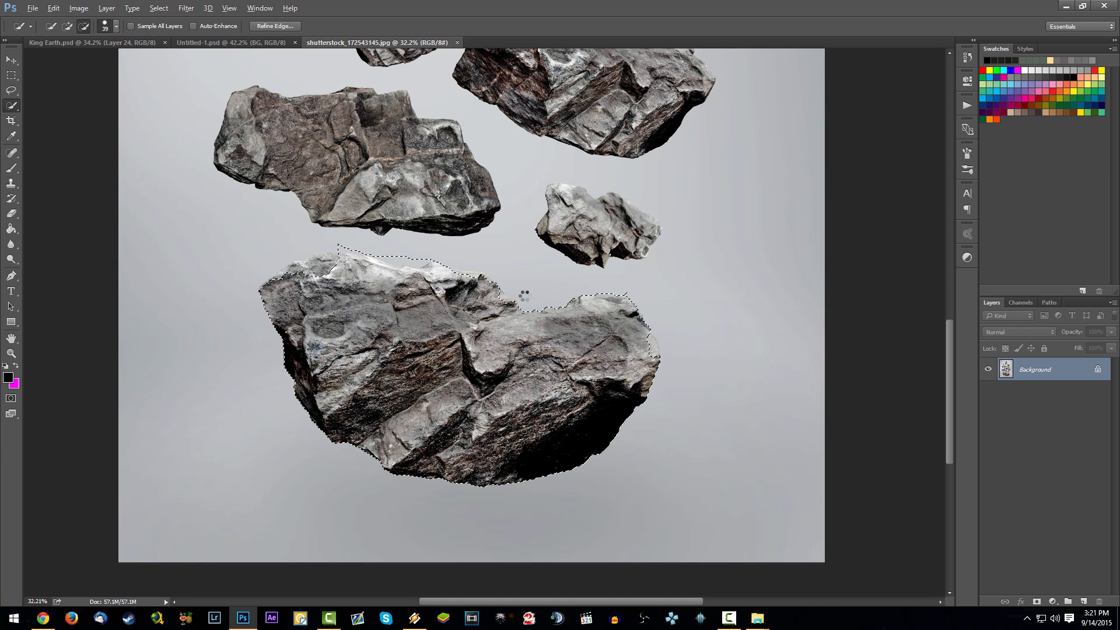
pyautogui.press('alt')
pyautogui.scroll(-3, 423, 306)
pyautogui.scroll(-2, 423, 306)
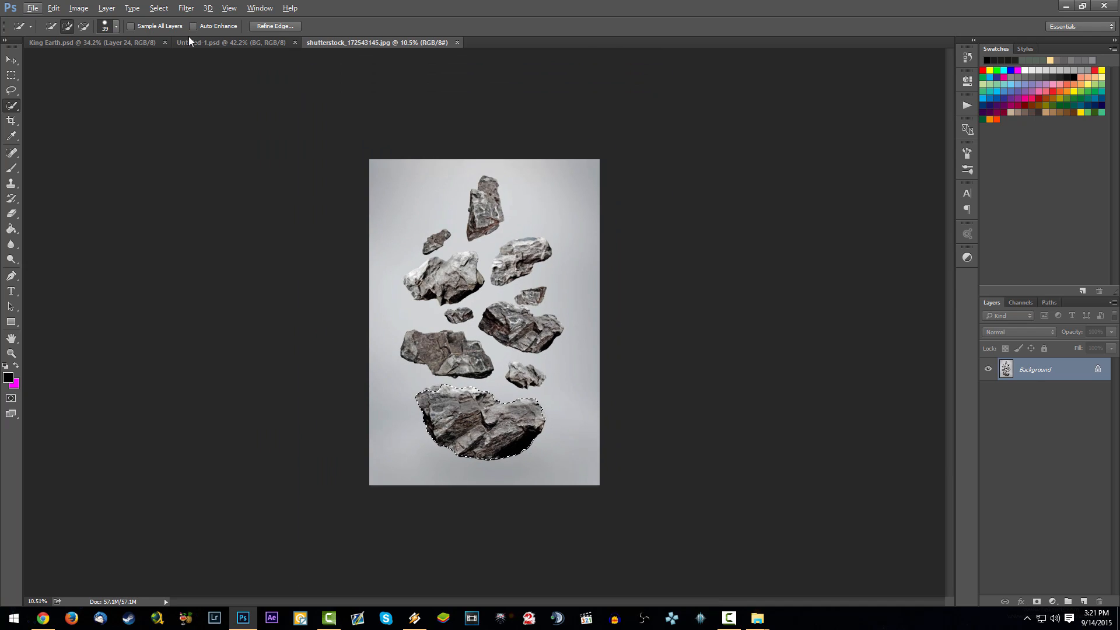
# - Copy the selected rock into the Untitled-1 composite as a new layer and convert it to a Smart Object
pyautogui.click(188, 39)
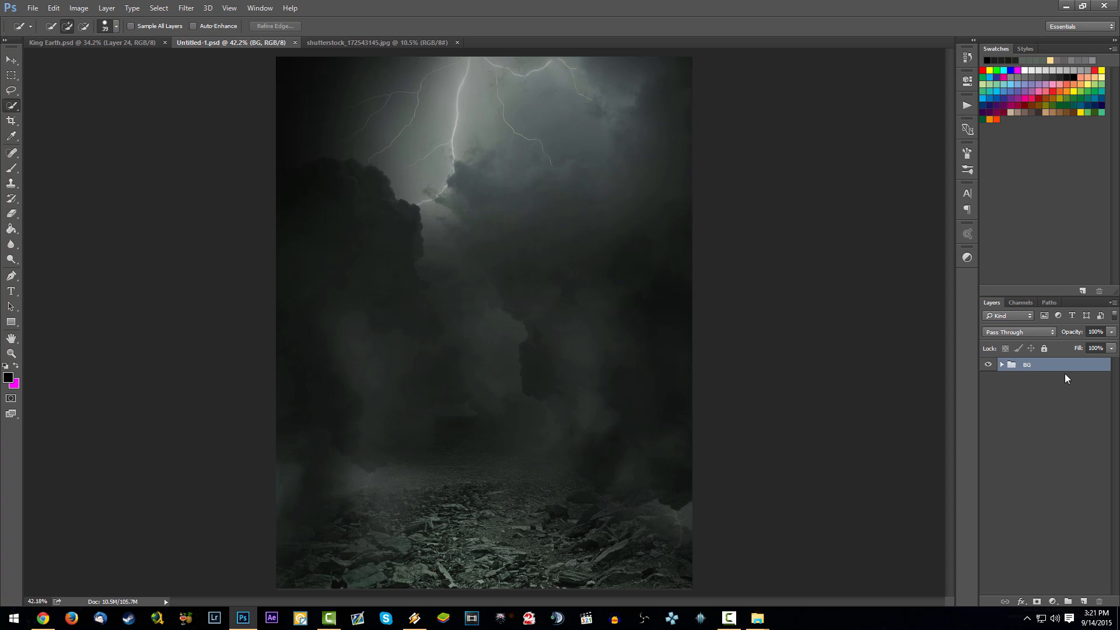
pyautogui.click(319, 43)
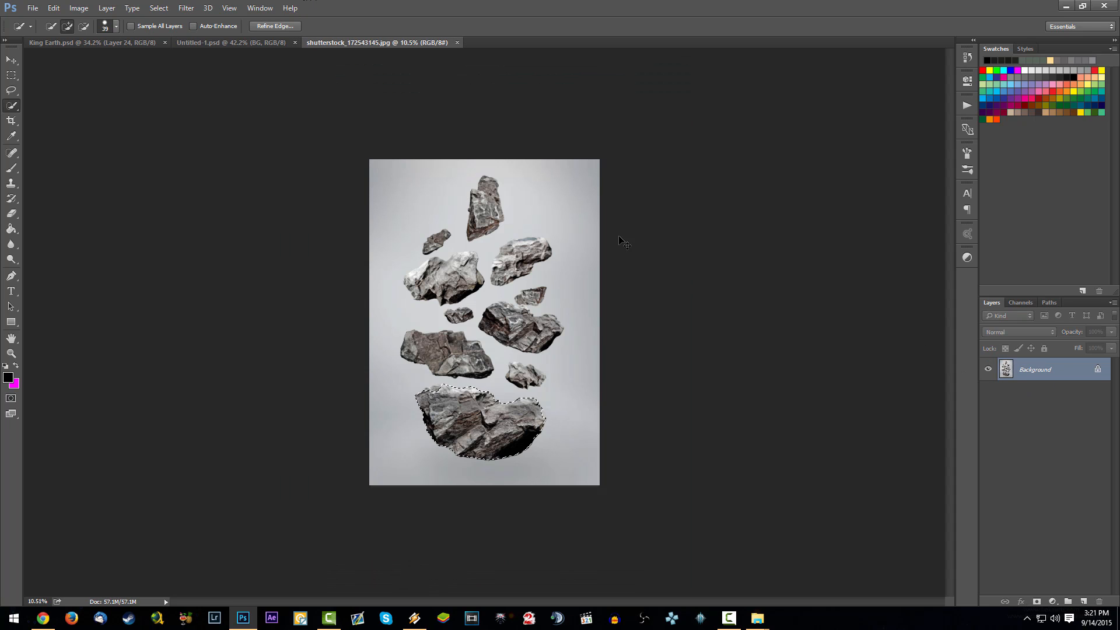
pyautogui.hotkey('ctrl', 'c')
pyautogui.click(199, 40)
pyautogui.hotkey('ctrl', 'v')
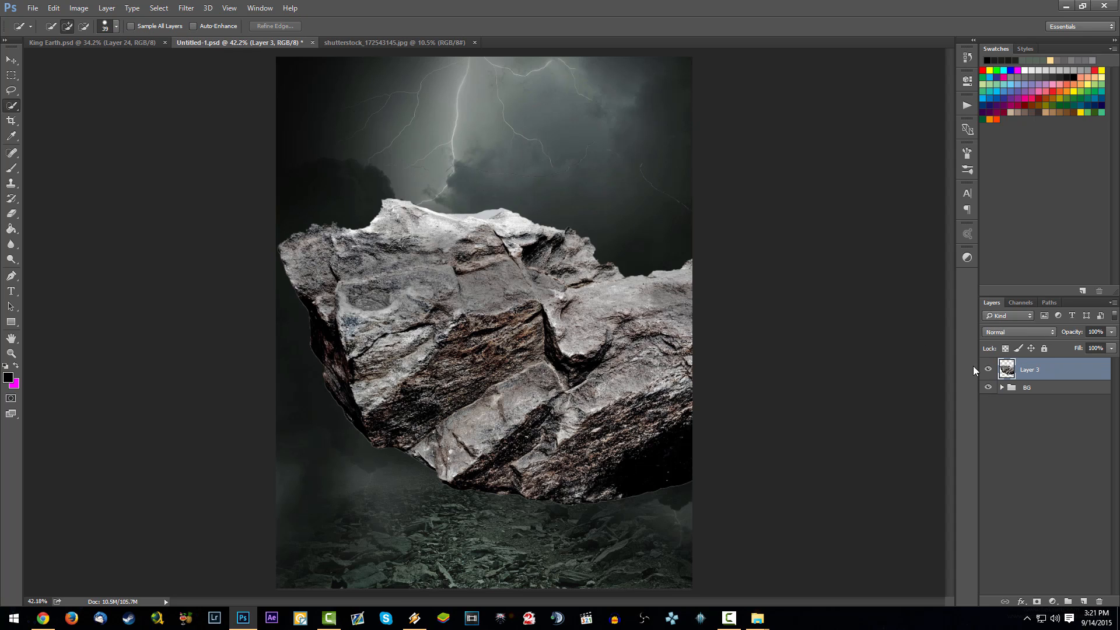
pyautogui.rightClick(1056, 368)
pyautogui.click(984, 211)
# - Free-transform the rock to roughly a third of its size, tilt it slightly counter-clockwise, and place it low over the rocky ground
pyautogui.hotkey('ctrl', 't')
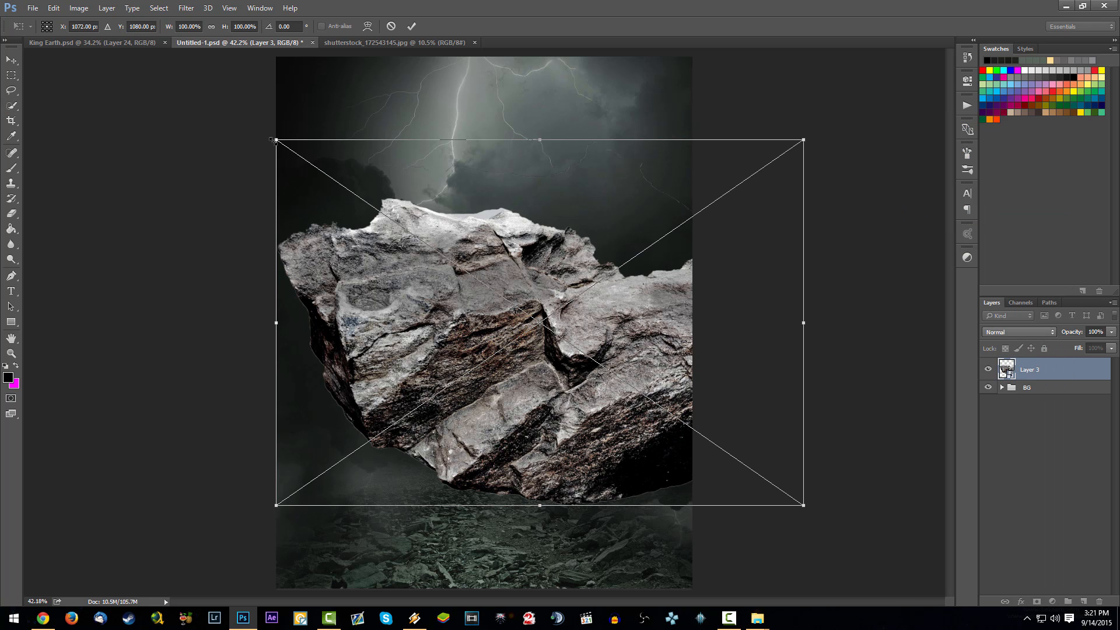
pyautogui.moveTo(272, 142); pyautogui.dragTo(503, 295)
pyautogui.moveTo(597, 332); pyautogui.dragTo(438, 363)
pyautogui.moveTo(343, 321); pyautogui.dragTo(415, 375)
pyautogui.moveTo(529, 413); pyautogui.dragTo(494, 409)
pyautogui.moveTo(379, 373); pyautogui.dragTo(403, 388)
pyautogui.moveTo(486, 417); pyautogui.dragTo(466, 425)
pyautogui.moveTo(602, 458)
pyautogui.mouseDown()
pyautogui.moveTo(606, 441)
pyautogui.moveTo(616, 444)
pyautogui.mouseUp()
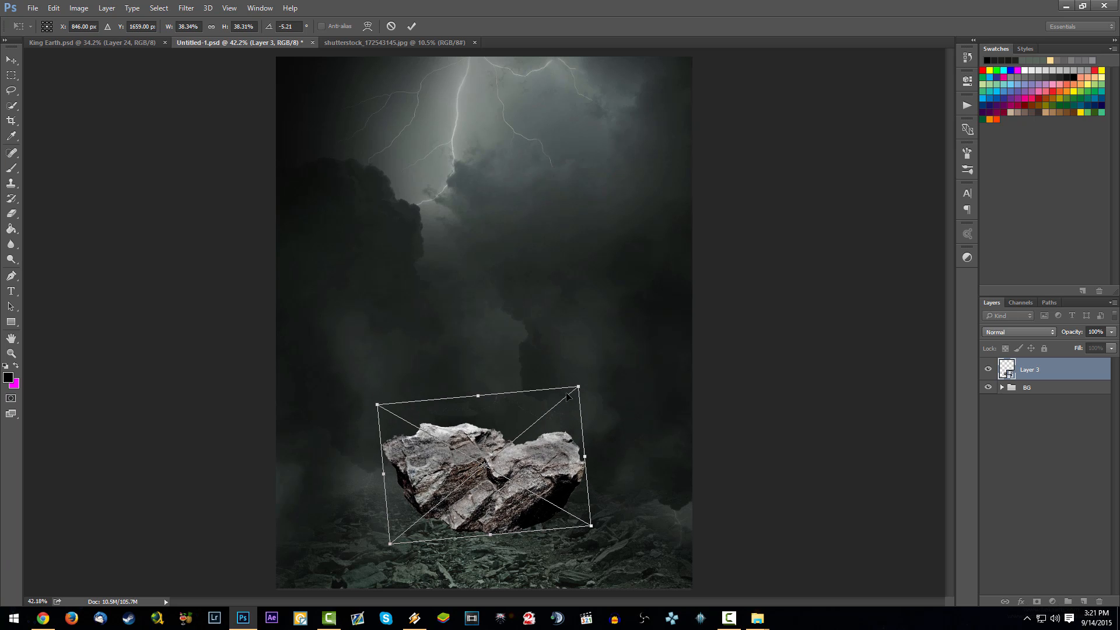
pyautogui.moveTo(578, 388); pyautogui.dragTo(554, 407)
pyautogui.moveTo(535, 447); pyautogui.dragTo(562, 435)
pyautogui.press('Return')
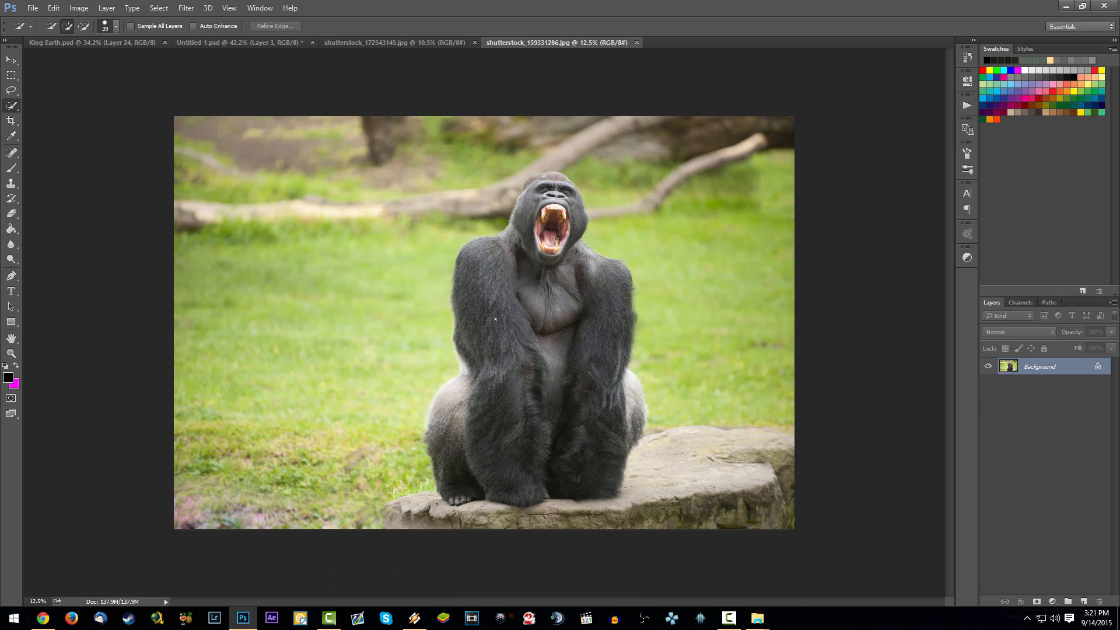
# - Close the gorilla stock photo, scale the placed gorilla cut-out to about 29% and seat it on top of the rock
pyautogui.click(637, 43)
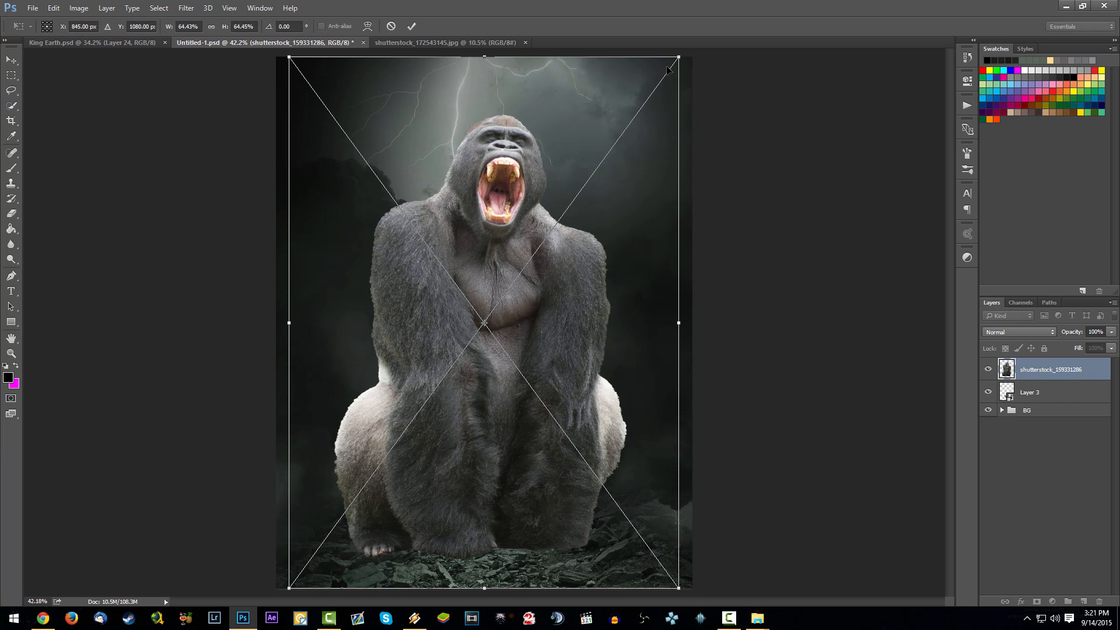
pyautogui.moveTo(670, 75); pyautogui.dragTo(447, 361)
pyautogui.moveTo(408, 440); pyautogui.dragTo(535, 325)
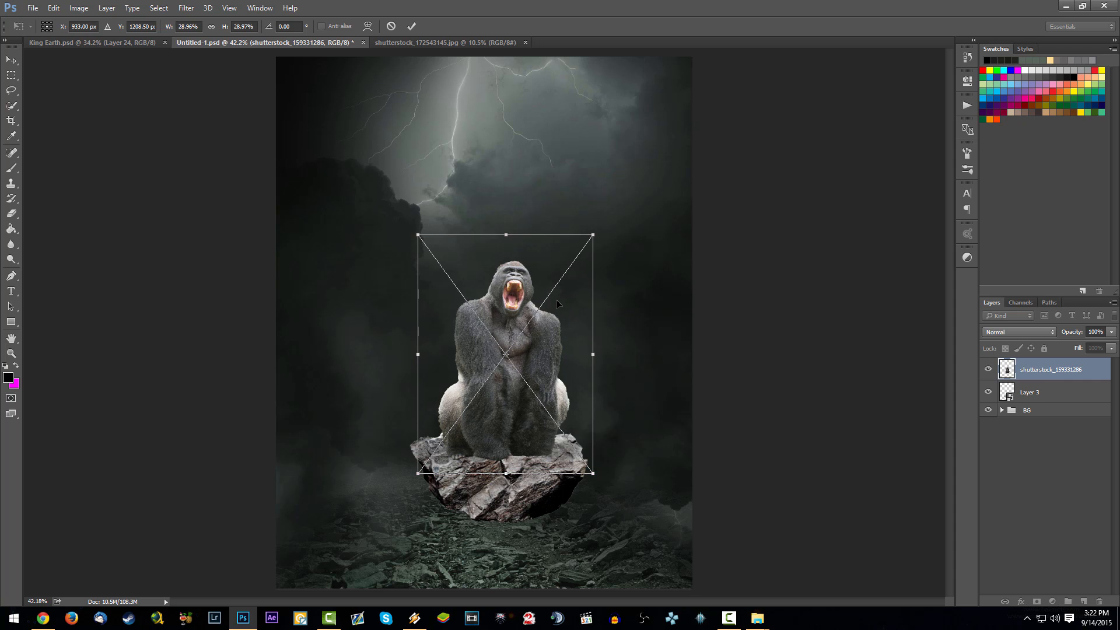
pyautogui.press('Return')
pyautogui.scroll(5, 521, 399)
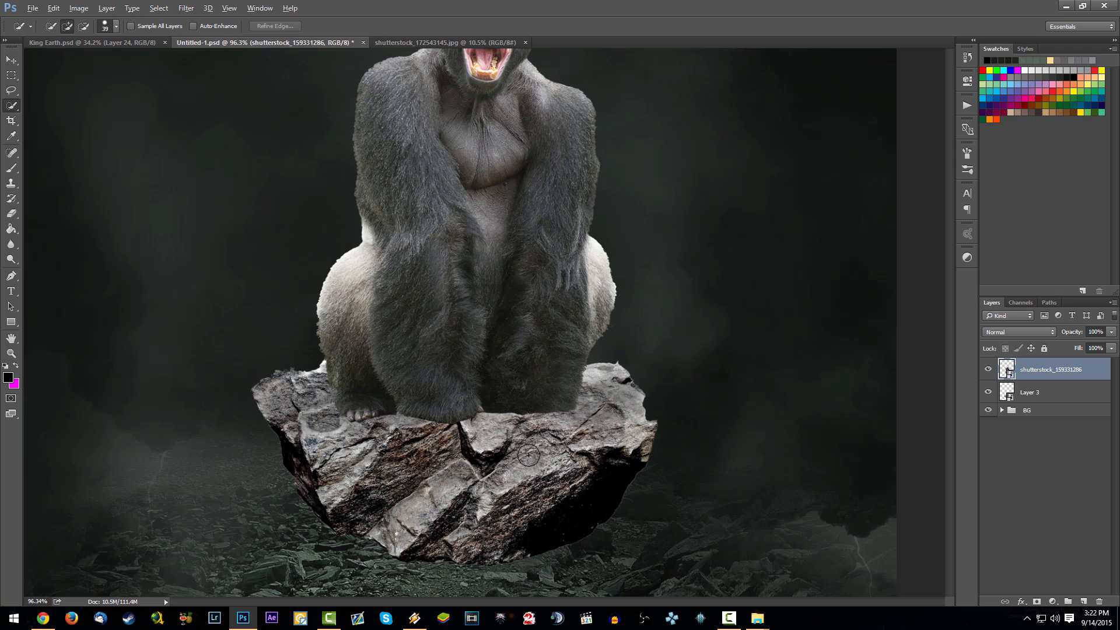
pyautogui.moveTo(521, 399); pyautogui.dragTo(519, 394)
pyautogui.scroll(-6, 520, 396)
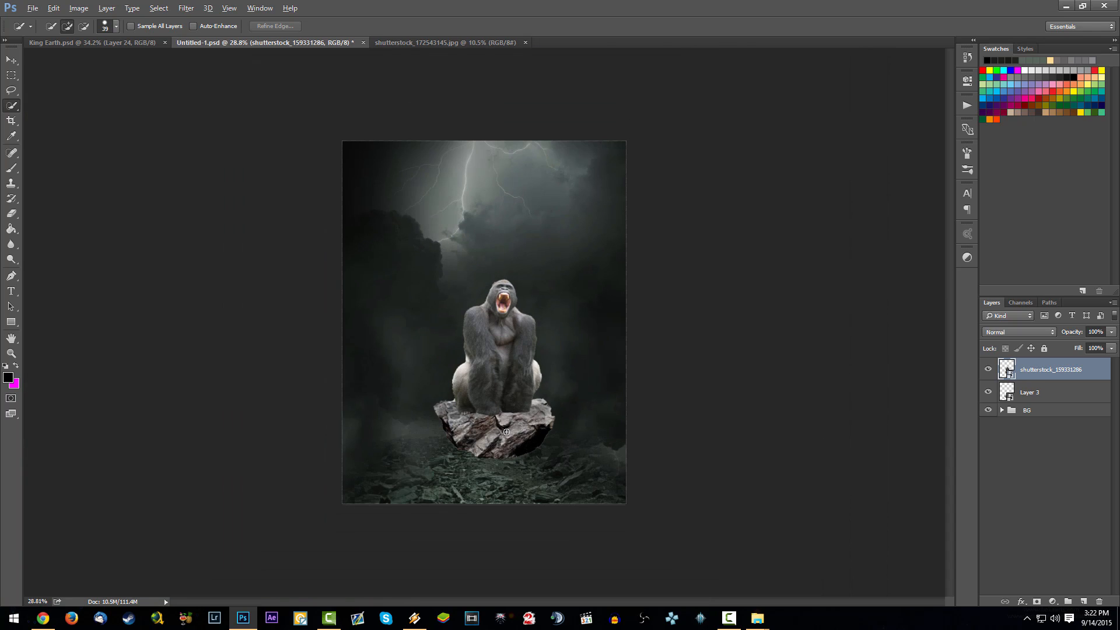
pyautogui.scroll(3, 395, 423)
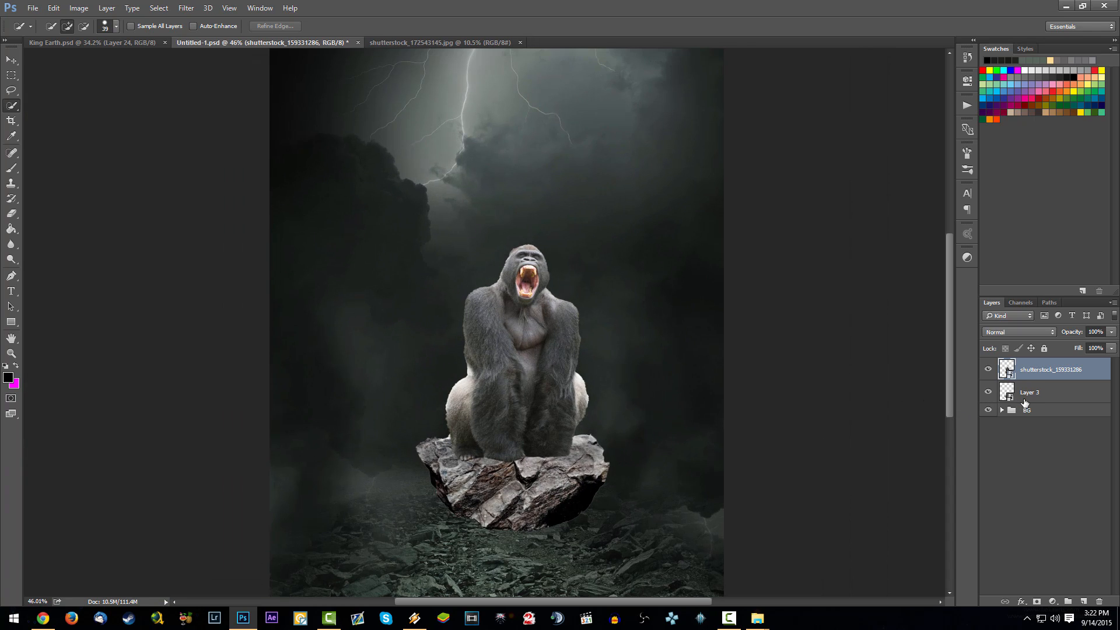
# - Select the gorilla and rock layers together and shift them slightly left toward the middle of the canvas
pyautogui.keyDown('ctrl'); pyautogui.click(1025, 398); pyautogui.keyUp('ctrl')
pyautogui.moveTo(555, 426); pyautogui.dragTo(534, 419)
pyautogui.scroll(-3, 339, 385)
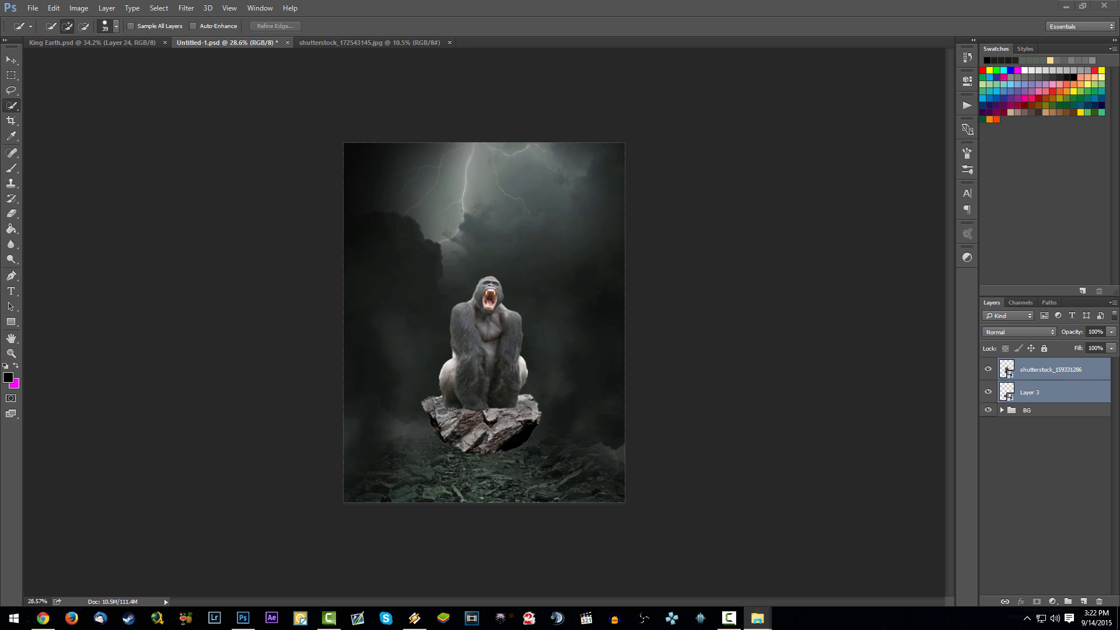
# - Open the antlered skull image shutterstock_34752541.jpg and select its left antler with Quick Selection
pyautogui.moveTo(1119, 448); pyautogui.dragTo(876, 448)
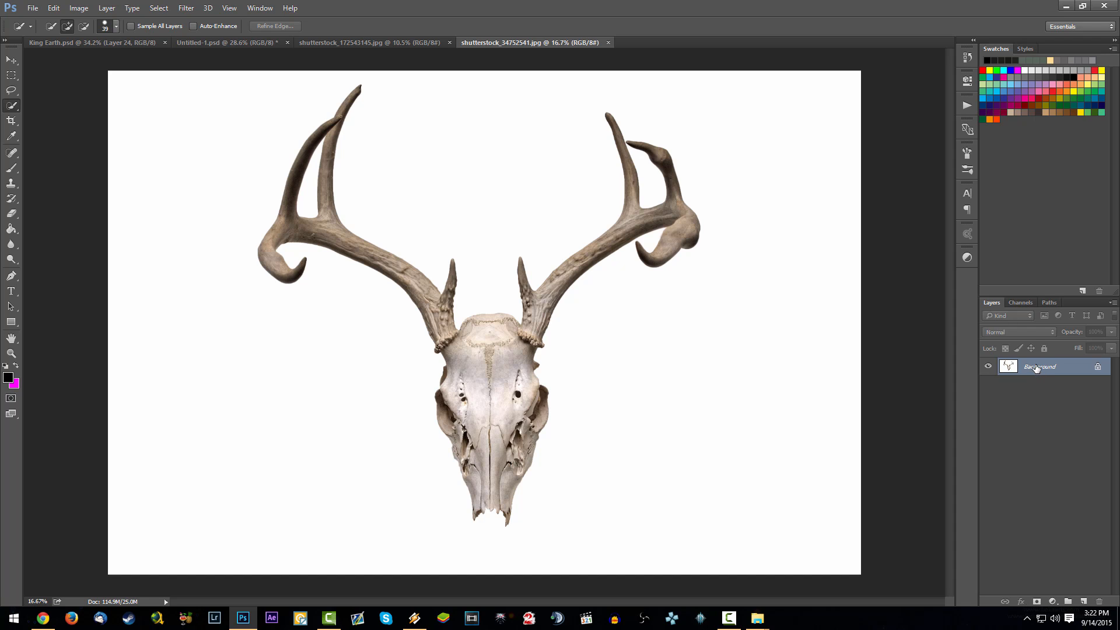
pyautogui.scroll(1, 478, 283)
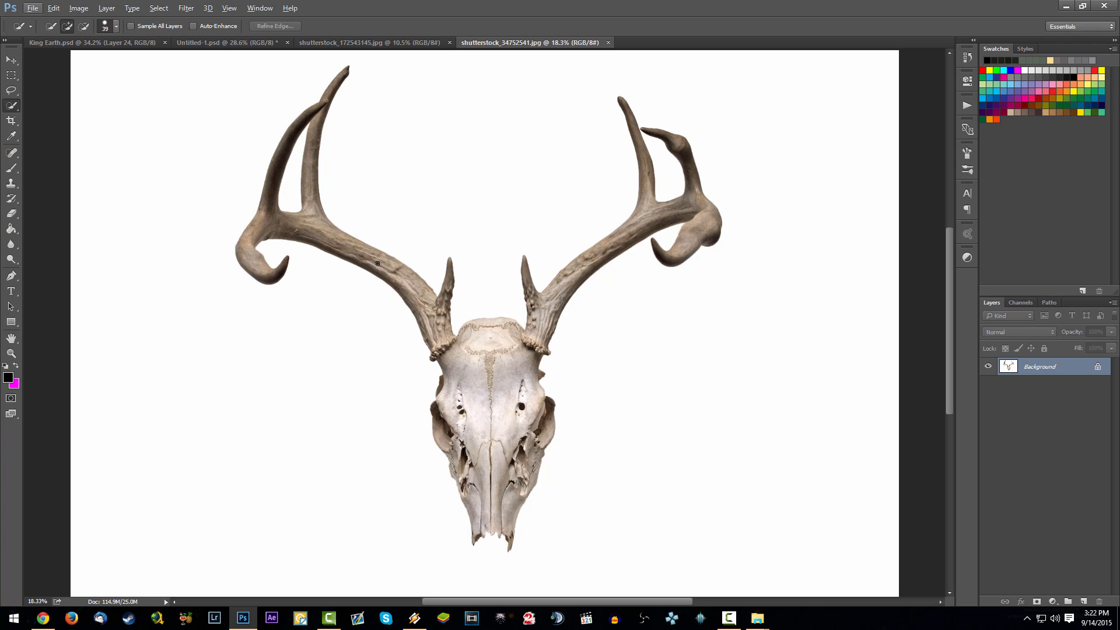
pyautogui.click(12, 106)
pyautogui.moveTo(445, 335)
pyautogui.mouseDown()
pyautogui.moveTo(403, 275)
pyautogui.moveTo(339, 241)
pyautogui.moveTo(257, 224)
pyautogui.mouseUp()
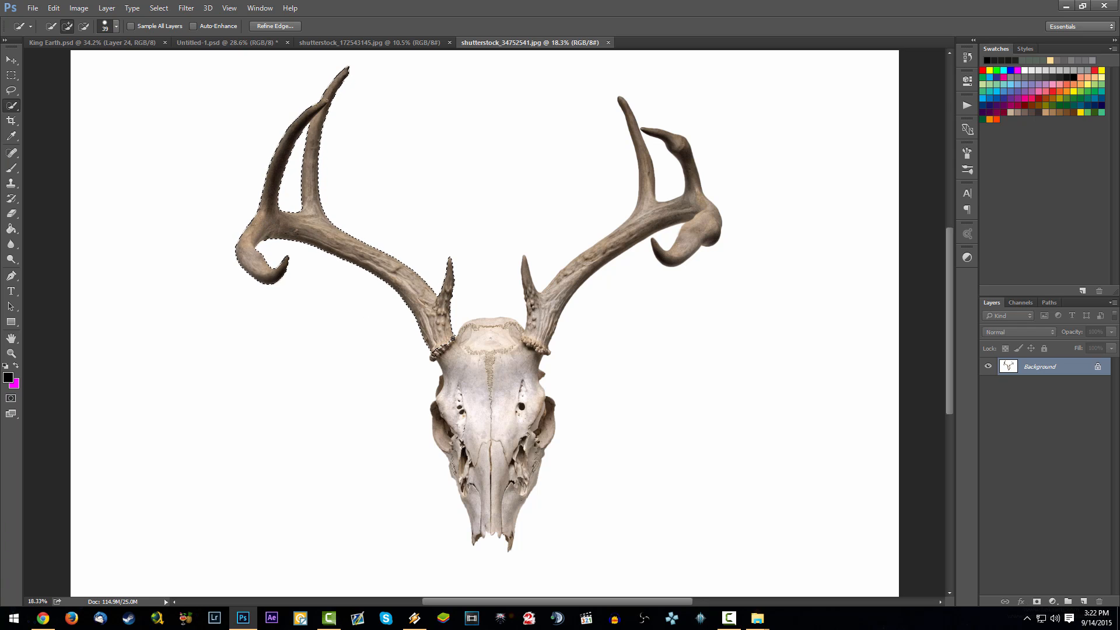
# - Paste the selected antler into the Untitled-1 composite as a new layer and convert it to a Smart Object
pyautogui.click(92, 43)
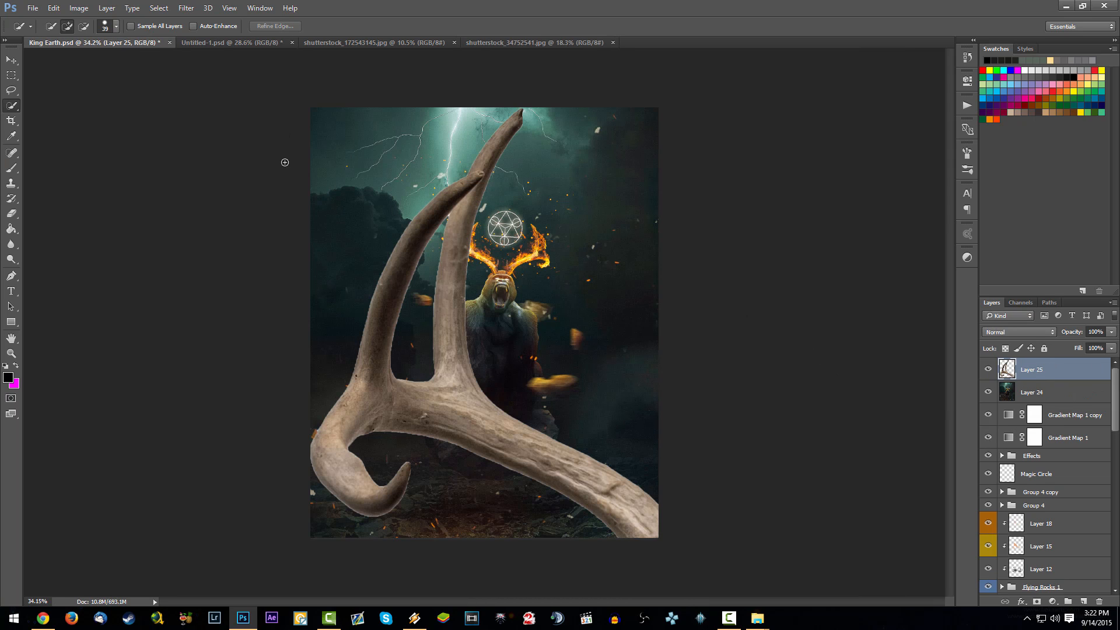
pyautogui.click(234, 43)
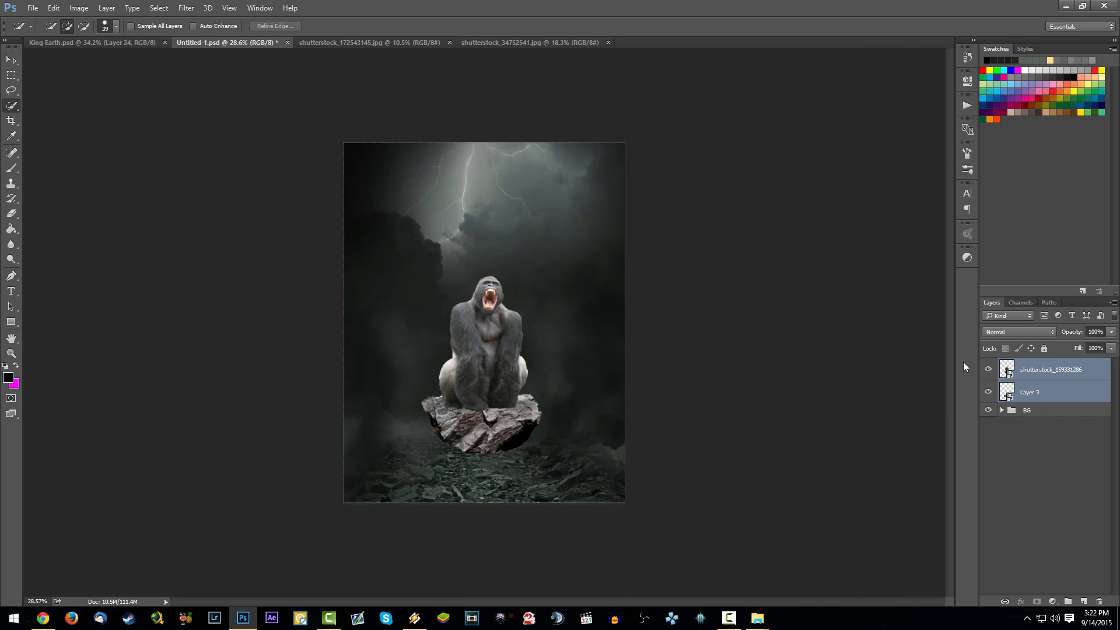
pyautogui.hotkey('ctrl', 'v')
pyautogui.rightClick(1062, 369)
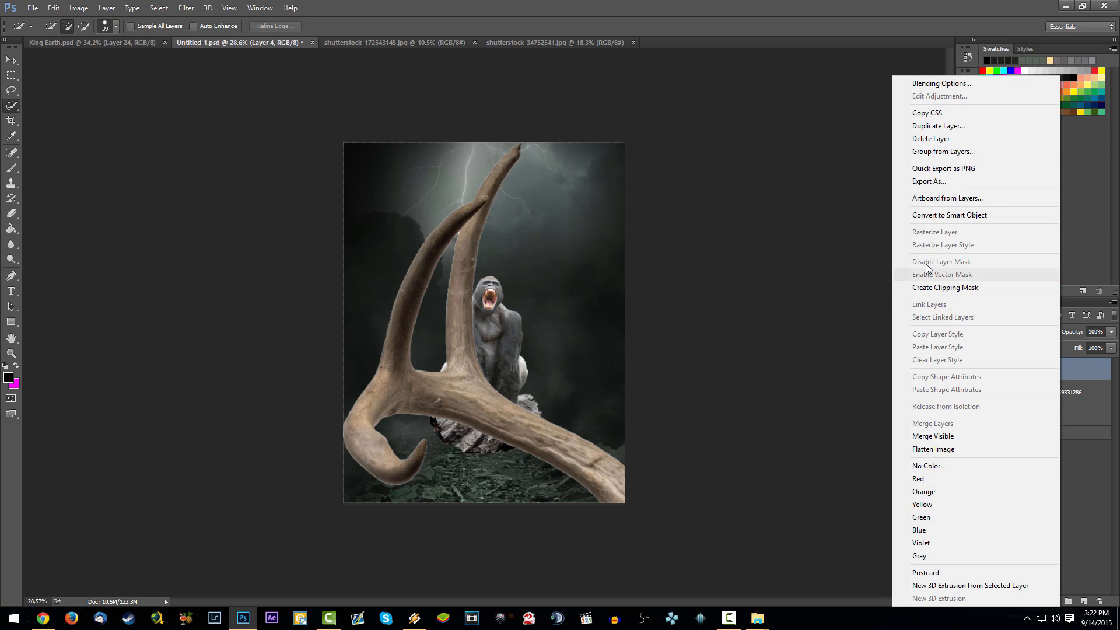
pyautogui.click(961, 283)
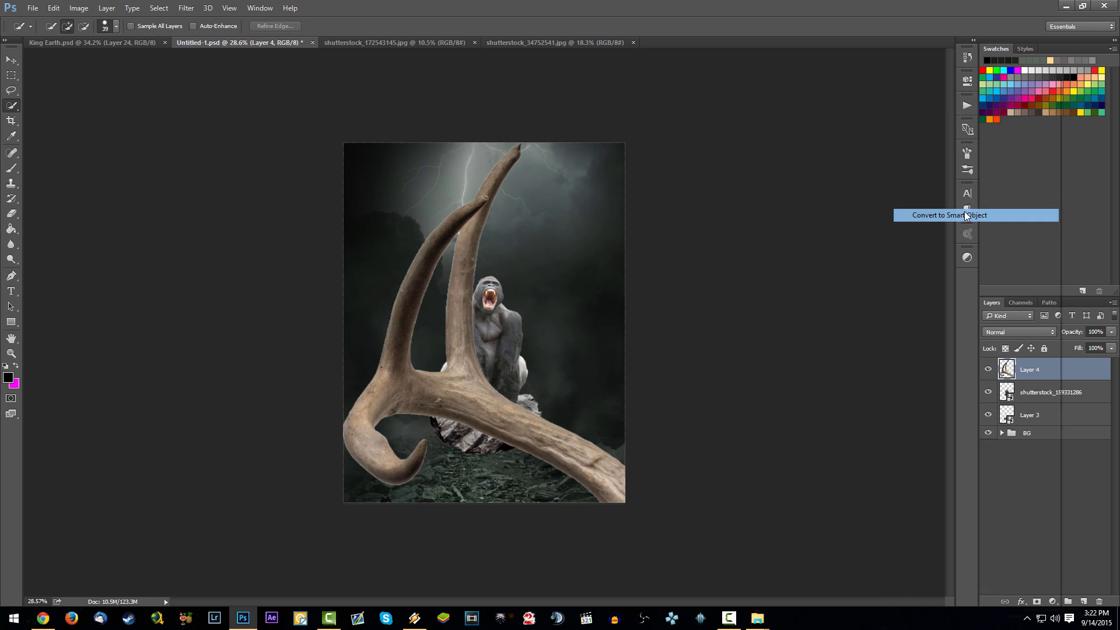
# - Rename the gorilla layer as GORILLA and the rock layer beneath it as ROCK
pyautogui.doubleClick(1037, 391)
pyautogui.write('GORILLA')
pyautogui.press('Return')
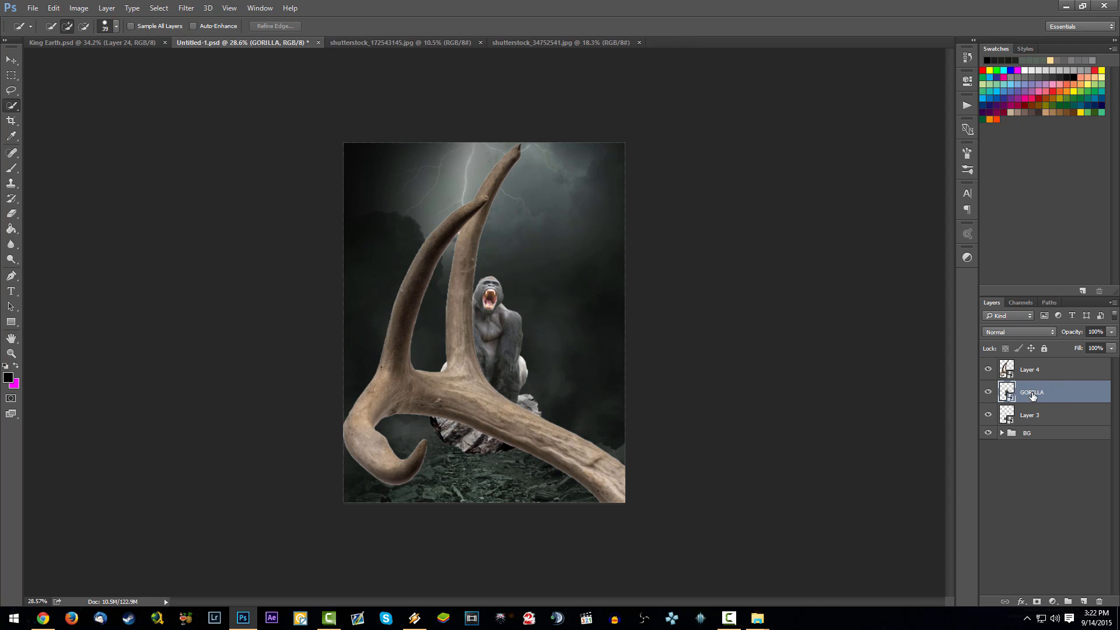
pyautogui.click(1036, 413)
pyautogui.doubleClick(1028, 414)
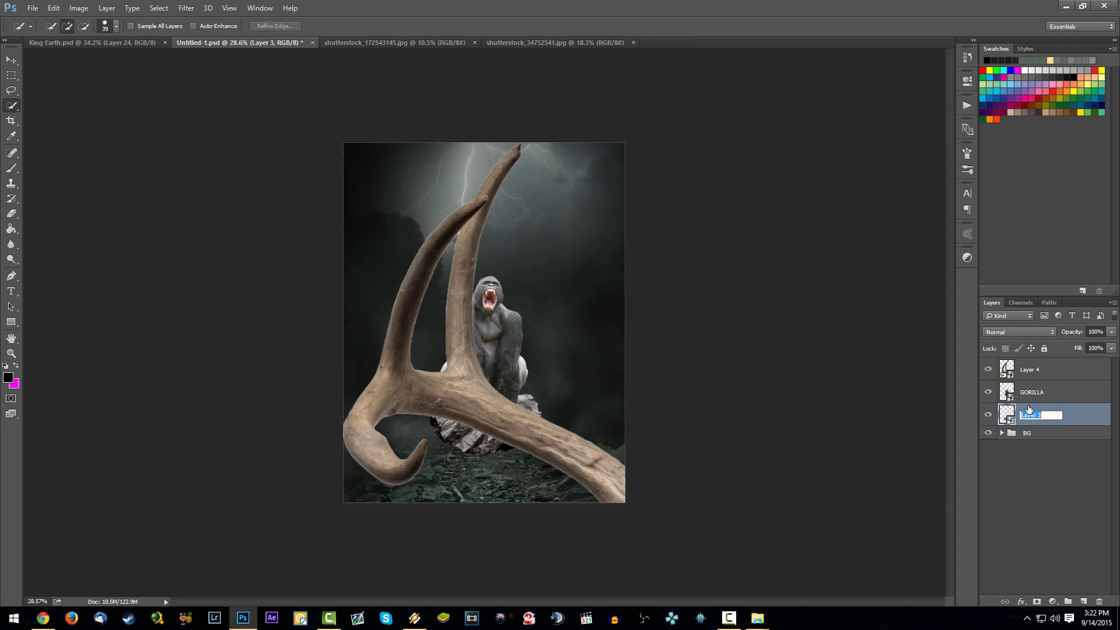
pyautogui.write('ROCK')
pyautogui.press('Return')
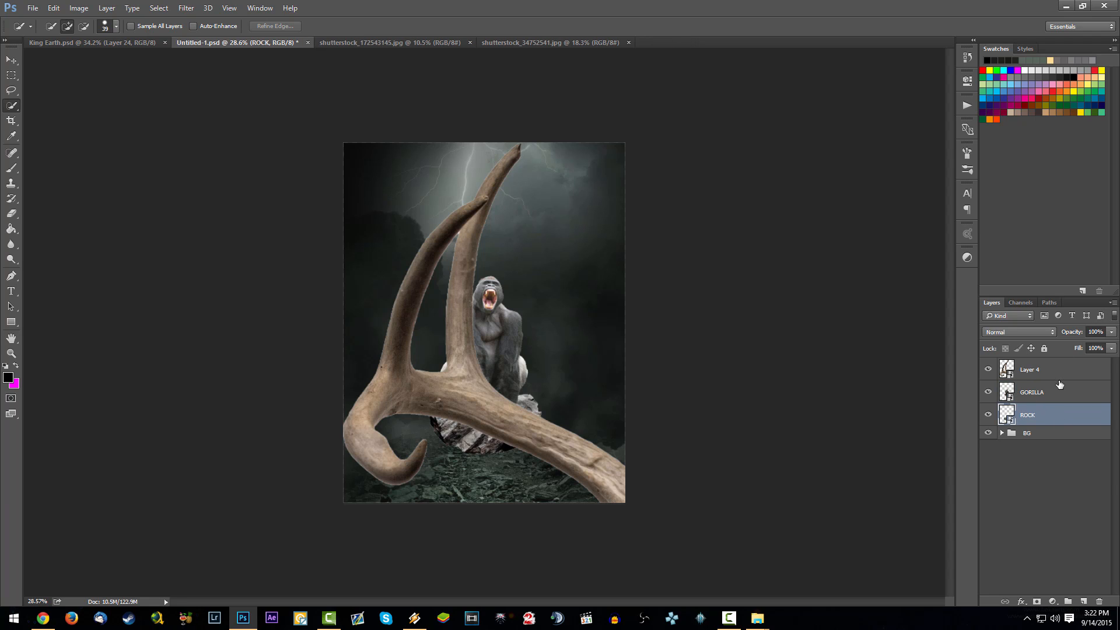
# - Rename the antler layer as HORNS and hide it
pyautogui.doubleClick(1037, 368)
pyautogui.write('HORNS')
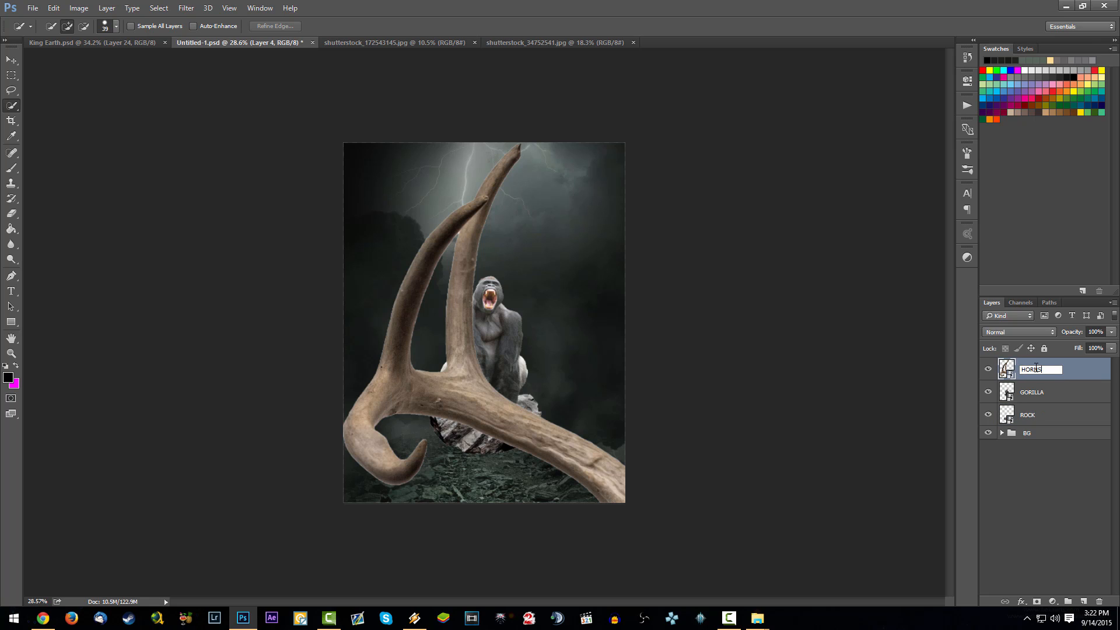
pyautogui.press('Return')
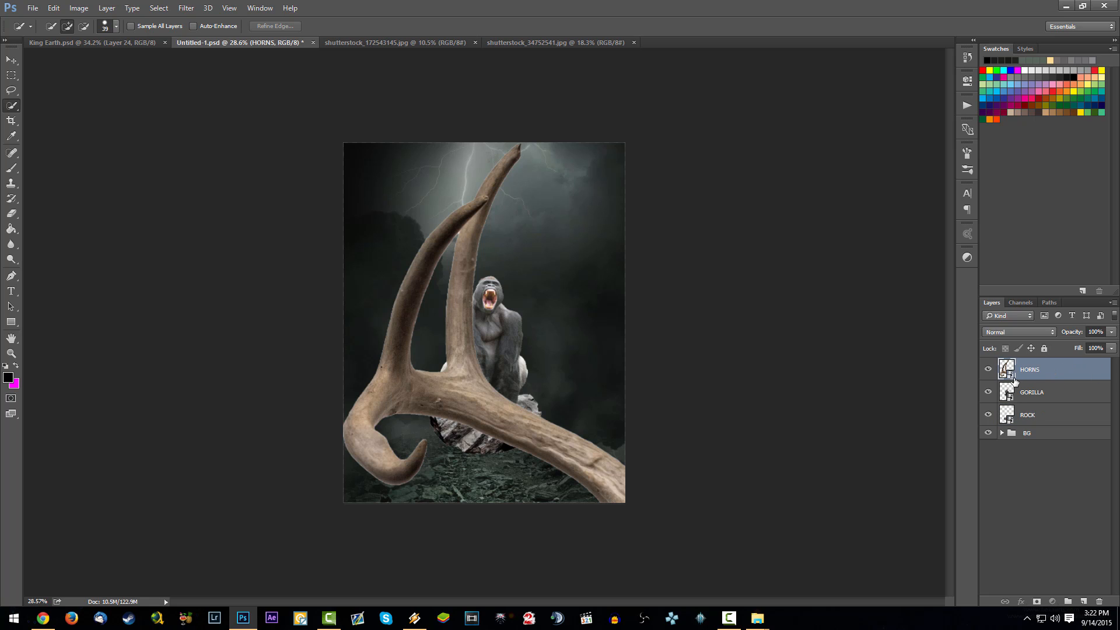
pyautogui.click(989, 371)
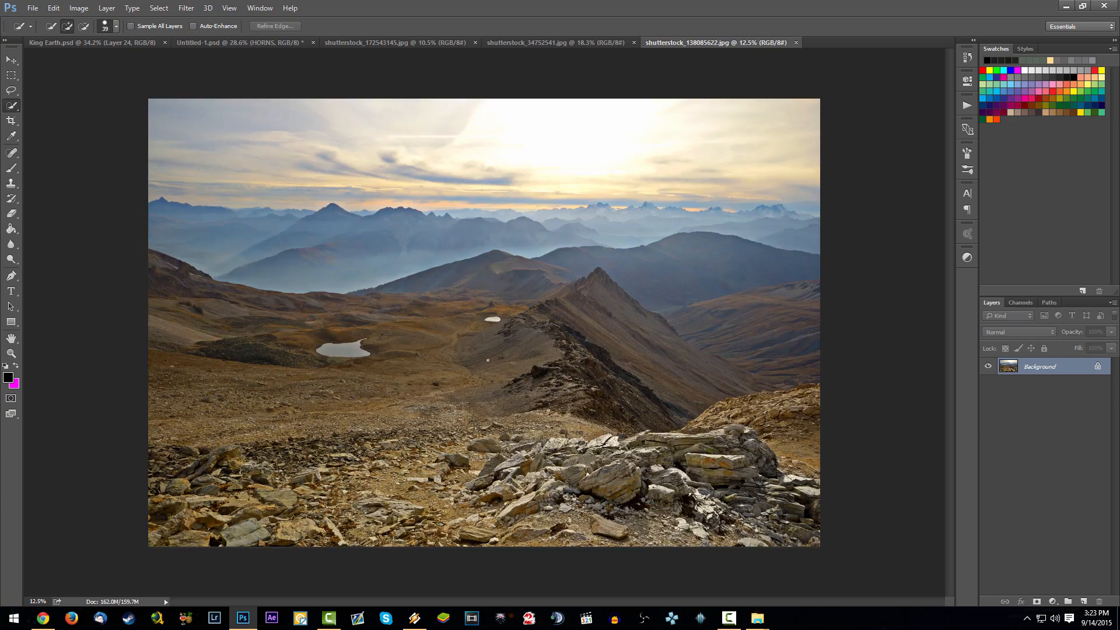
pyautogui.scroll(5, 636, 446)
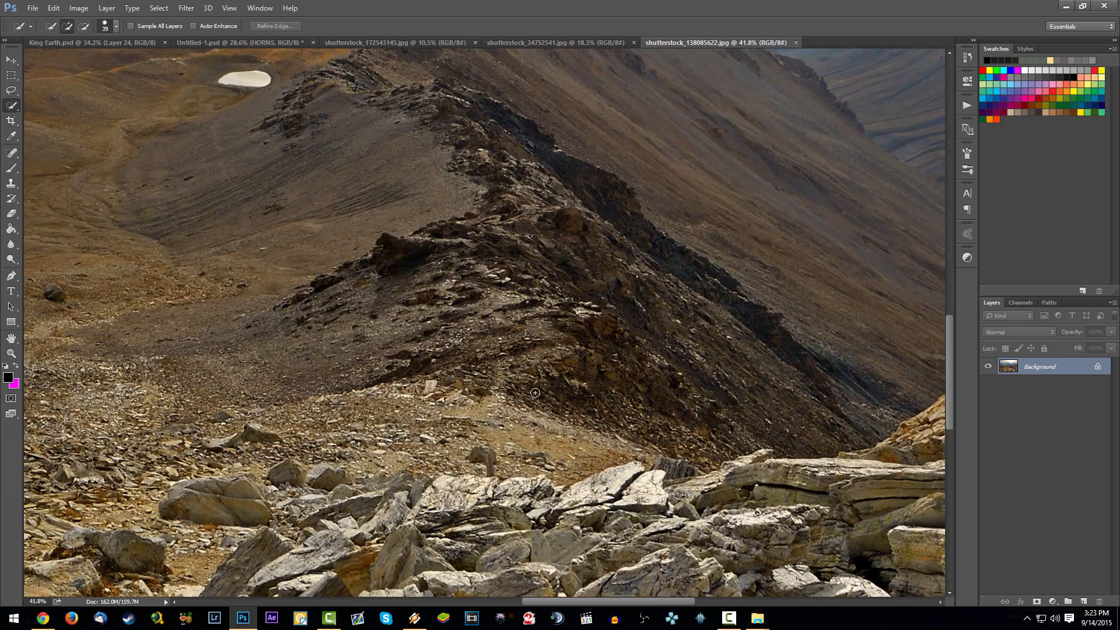
pyautogui.moveTo(560, 421); pyautogui.dragTo(361, 223)
pyautogui.click(11, 91)
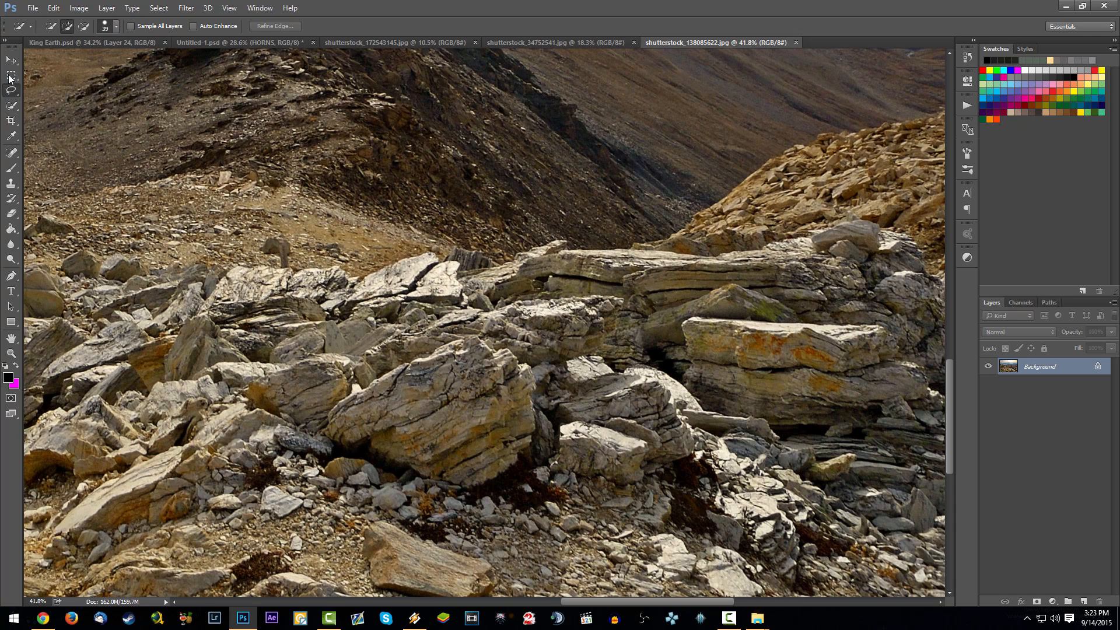
pyautogui.moveTo(470, 489)
pyautogui.mouseDown()
pyautogui.moveTo(517, 463)
pyautogui.moveTo(540, 430)
pyautogui.moveTo(532, 369)
pyautogui.moveTo(509, 349)
pyautogui.moveTo(474, 343)
pyautogui.moveTo(407, 363)
pyautogui.moveTo(331, 412)
pyautogui.moveTo(344, 417)
pyautogui.moveTo(346, 439)
pyautogui.moveTo(402, 464)
pyautogui.mouseUp()
pyautogui.moveTo(405, 465); pyautogui.dragTo(472, 490)
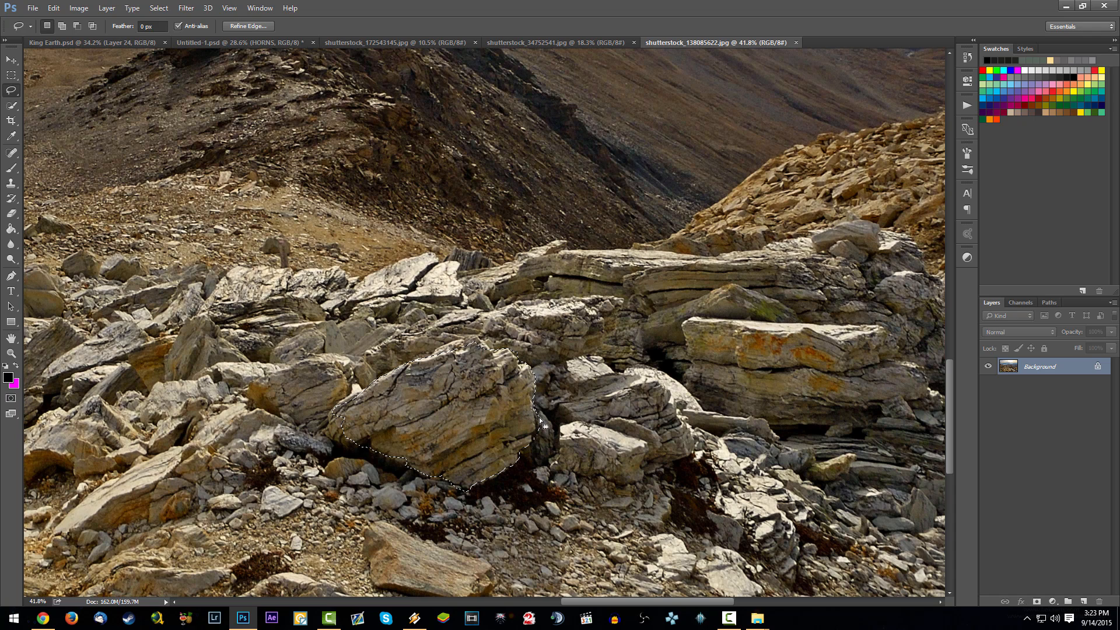
pyautogui.hotkey('ctrl', 'd')
# - Outline the long, flat orange-stained rock in the mountain photo's foreground outcrop with the Lasso tool and copy it
pyautogui.moveTo(836, 353); pyautogui.dragTo(473, 321)
pyautogui.scroll(4, 474, 302)
pyautogui.moveTo(601, 354)
pyautogui.mouseDown()
pyautogui.moveTo(511, 372)
pyautogui.moveTo(218, 346)
pyautogui.mouseUp()
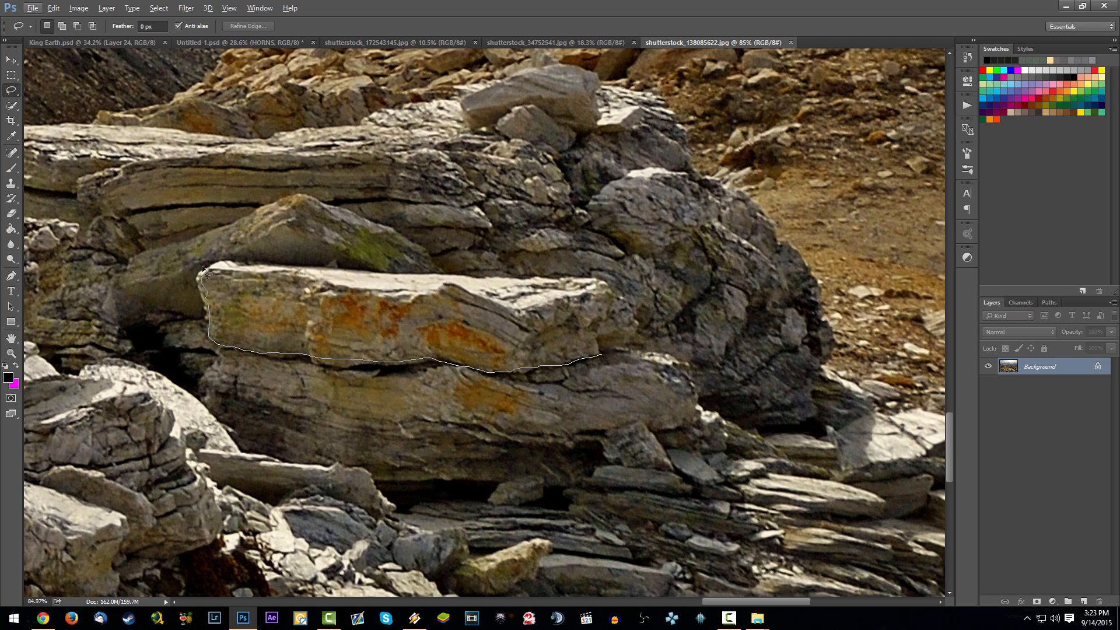
pyautogui.moveTo(203, 270)
pyautogui.mouseDown()
pyautogui.moveTo(580, 279)
pyautogui.moveTo(626, 304)
pyautogui.moveTo(640, 326)
pyautogui.moveTo(612, 348)
pyautogui.mouseUp()
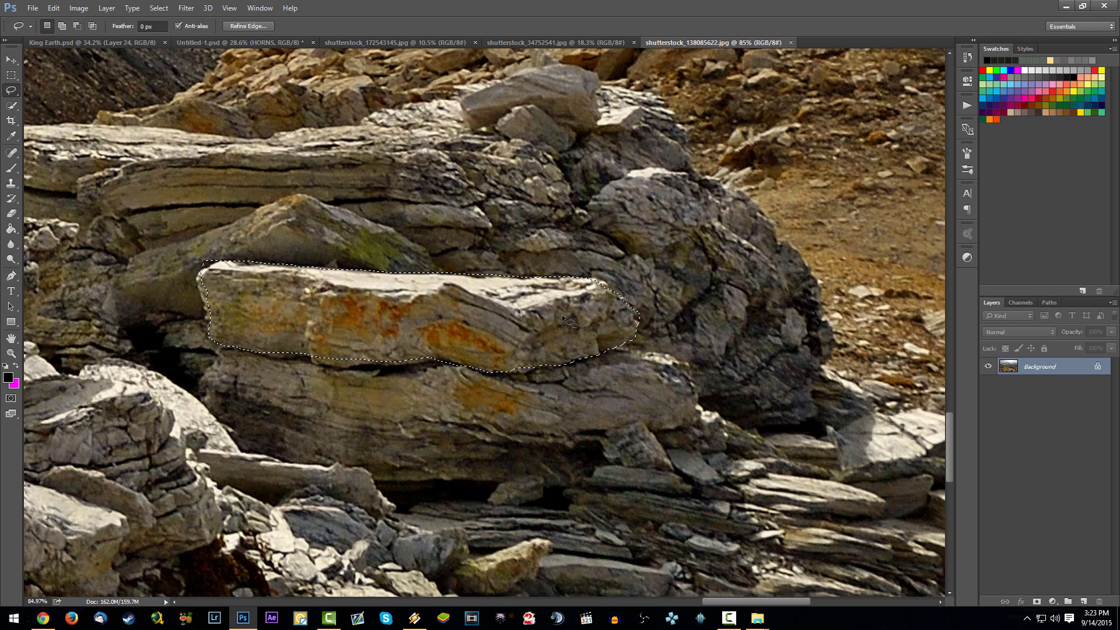
pyautogui.scroll(-6, 613, 349)
pyautogui.hotkey('ctrl', 'c')
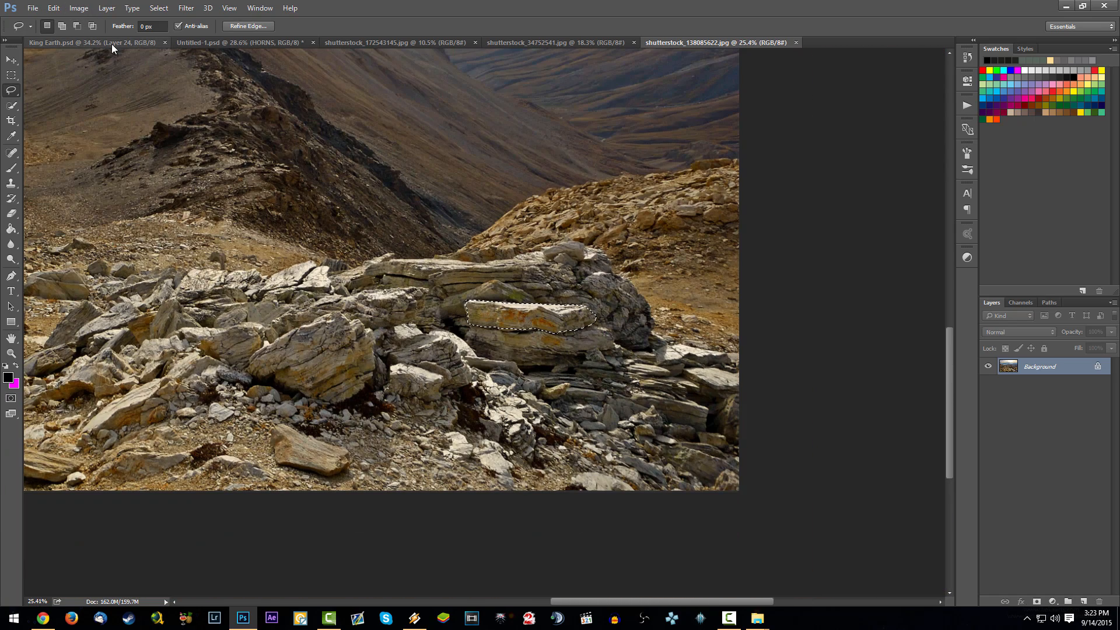
# - Paste the copied rock slab into the King Earth composite and place it over the gorilla's stone base
pyautogui.click(107, 42)
pyautogui.hotkey('ctrl', 'v')
pyautogui.moveTo(562, 332); pyautogui.dragTo(577, 439)
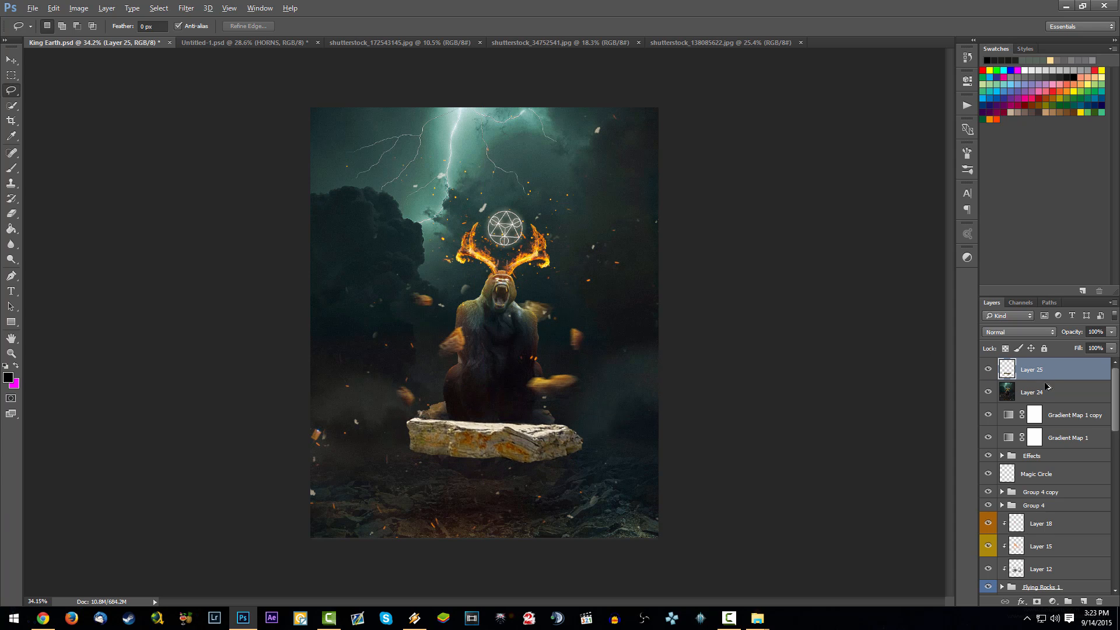
# - Duplicate the pasted slab onto a layer beneath it, scale the copy to about 63% and tuck it under the original
pyautogui.keyDown('alt'); pyautogui.moveTo(1045, 371); pyautogui.dragTo(1018, 389); pyautogui.keyUp('alt')
pyautogui.keyDown('ctrl'); pyautogui.moveTo(616, 469); pyautogui.dragTo(626, 494); pyautogui.keyUp('ctrl')
pyautogui.hotkey('ctrl', 't')
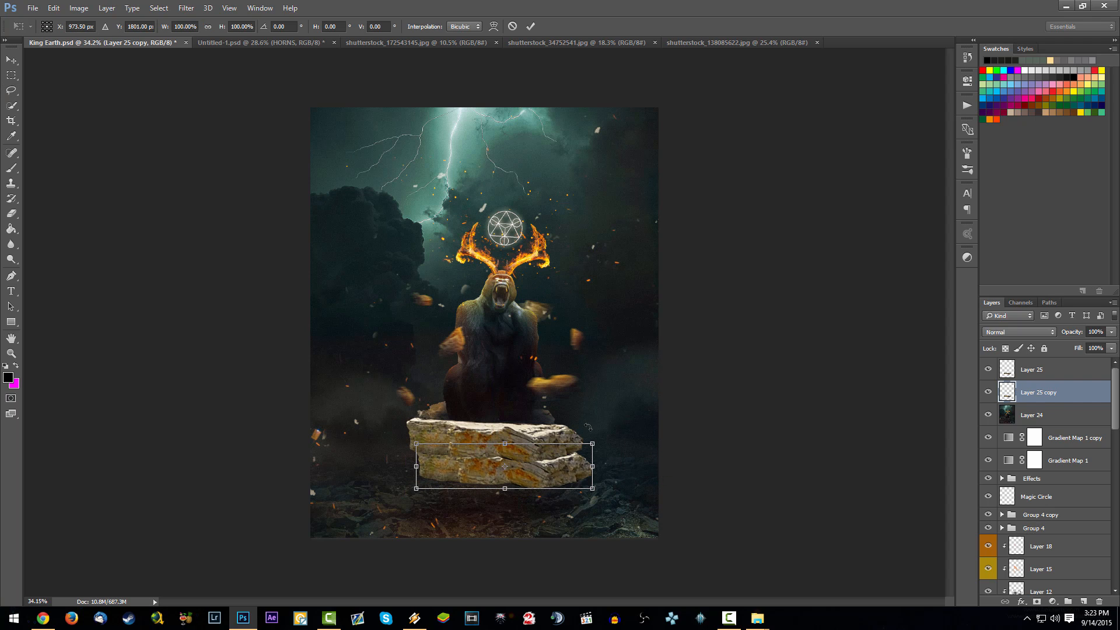
pyautogui.keyDown('shift'); pyautogui.moveTo(595, 439); pyautogui.dragTo(530, 457); pyautogui.keyUp('shift')
pyautogui.moveTo(486, 465); pyautogui.dragTo(510, 453)
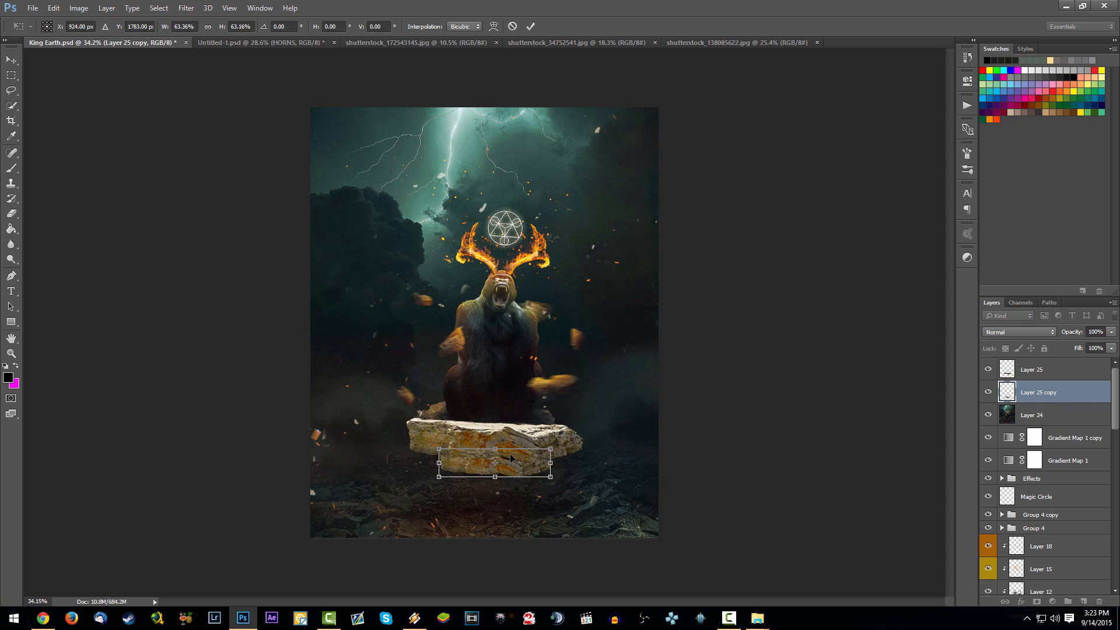
pyautogui.press('Return')
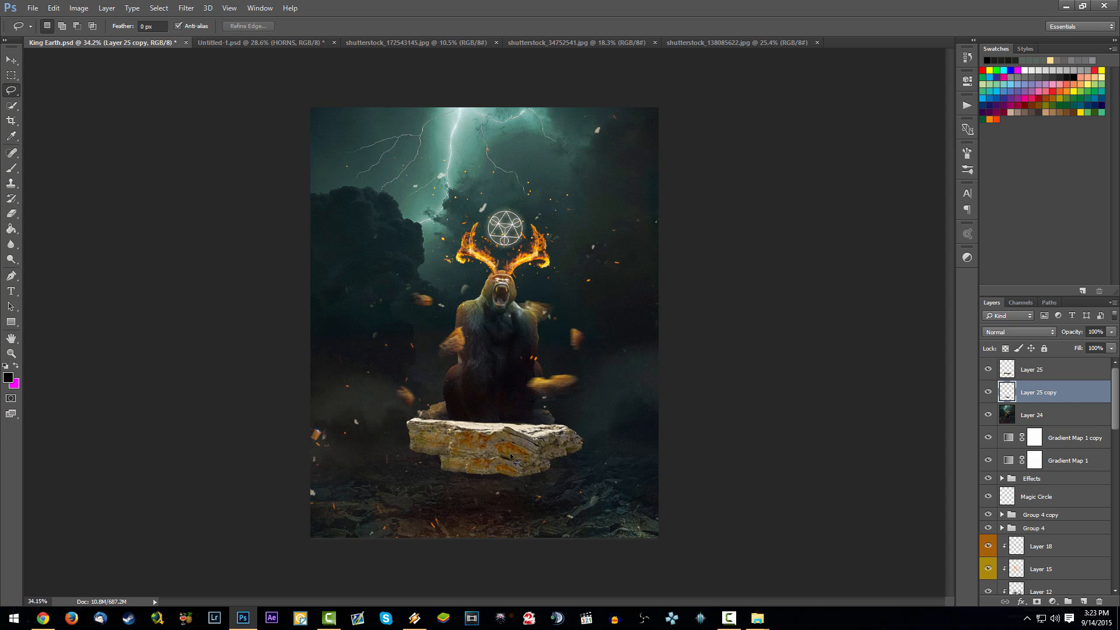
# - Delete both rock slab layers from the King Earth composite
pyautogui.press('Delete')
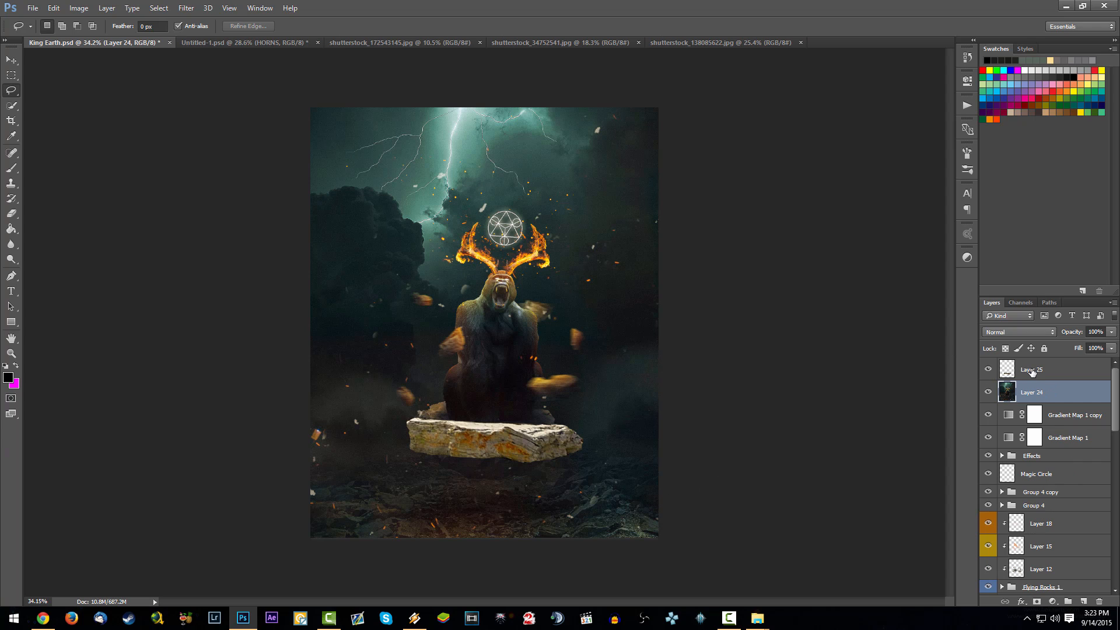
pyautogui.click(1032, 372)
pyautogui.press('Delete')
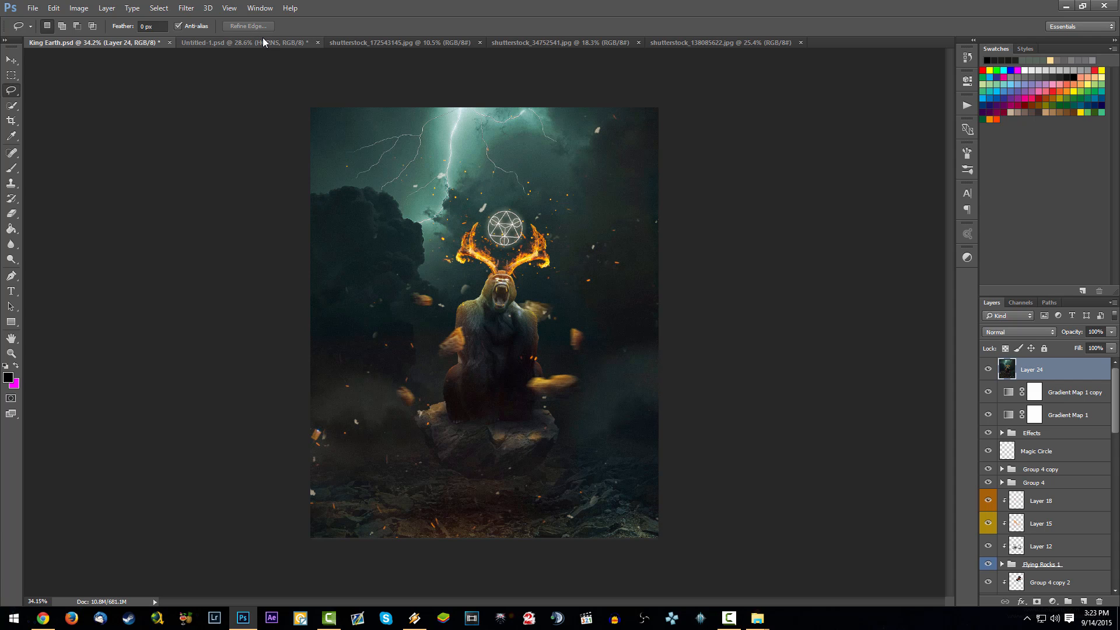
# - Make the HORNS layer visible in the Untitled-1 composite
pyautogui.click(260, 41)
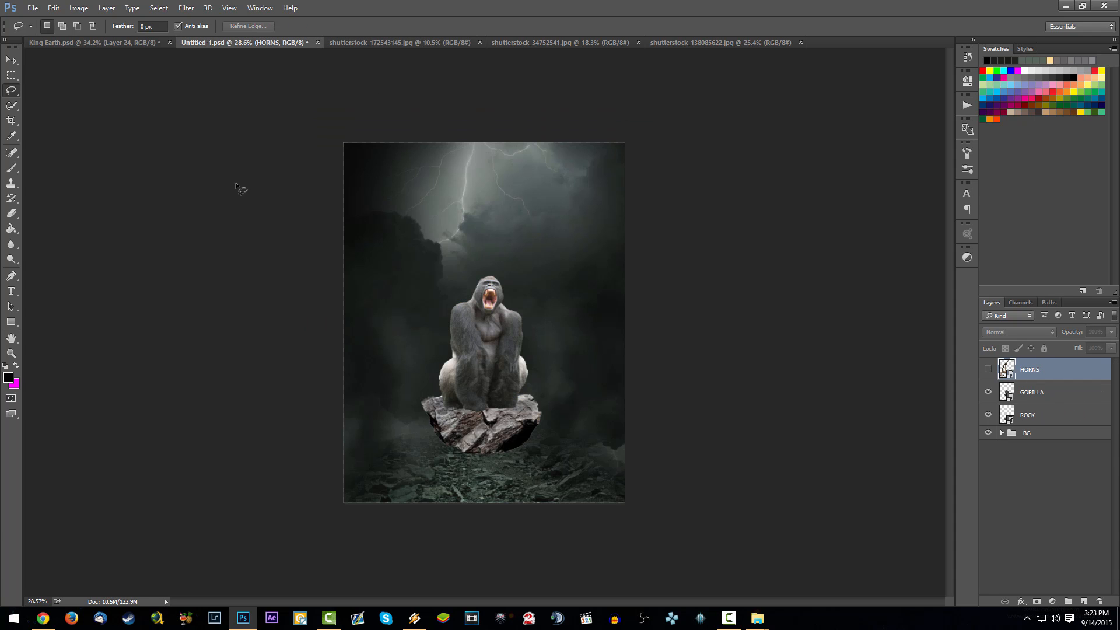
pyautogui.click(989, 369)
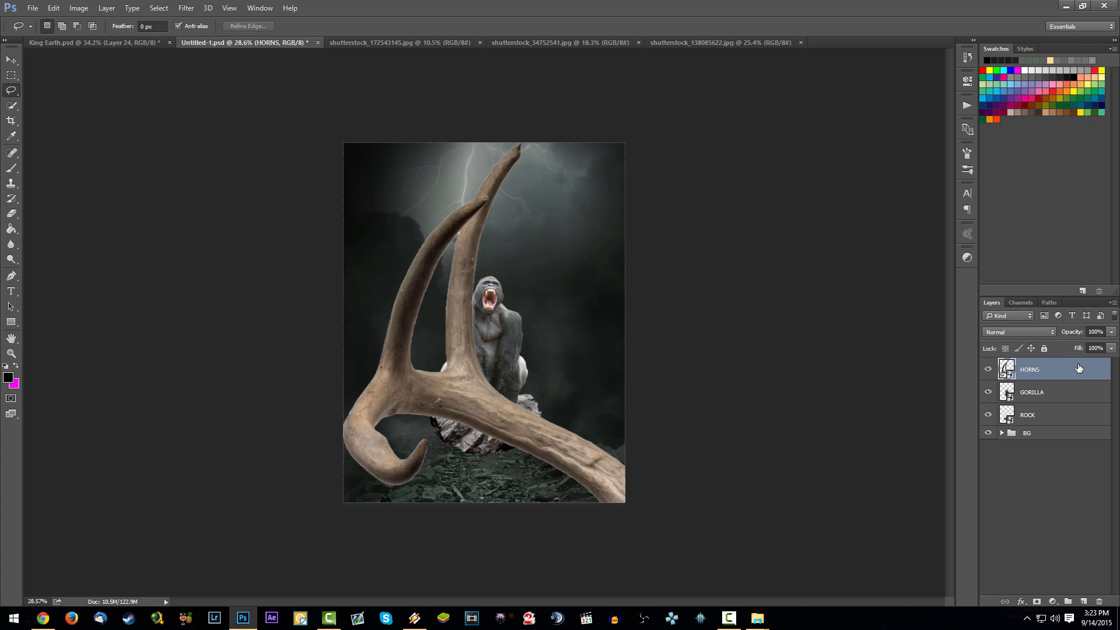
pyautogui.rightClick(1081, 370)
pyautogui.press('Escape')
# - Scale the HORNS antler proportionally to about 15.3% and move its base onto the gorilla's head
pyautogui.hotkey('ctrl', 't')
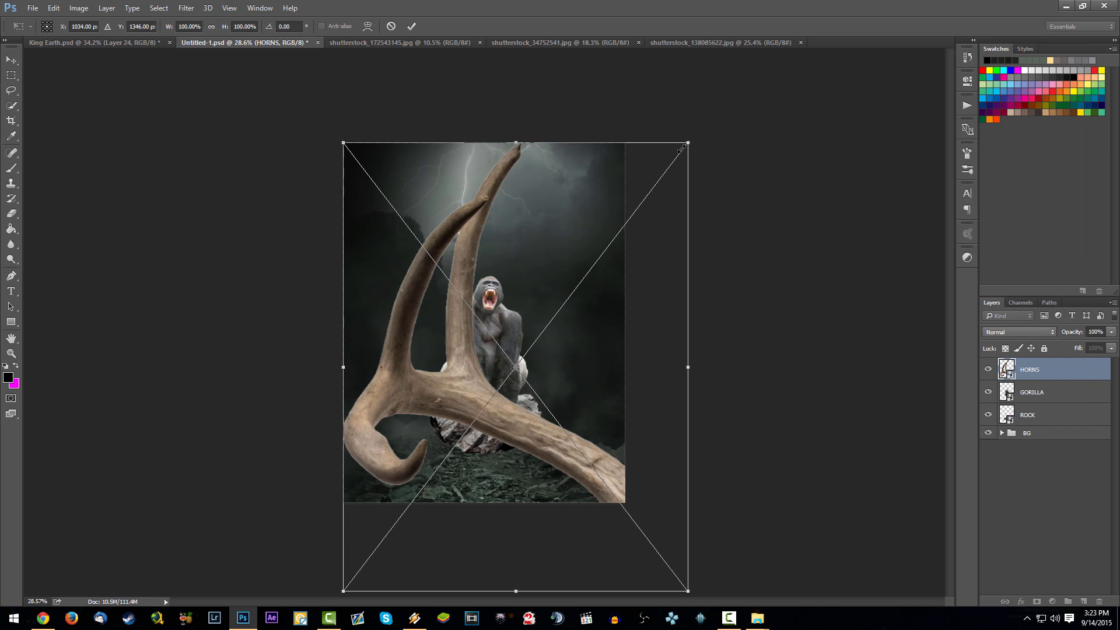
pyautogui.moveTo(688, 143); pyautogui.dragTo(475, 418)
pyautogui.moveTo(411, 454); pyautogui.dragTo(489, 170)
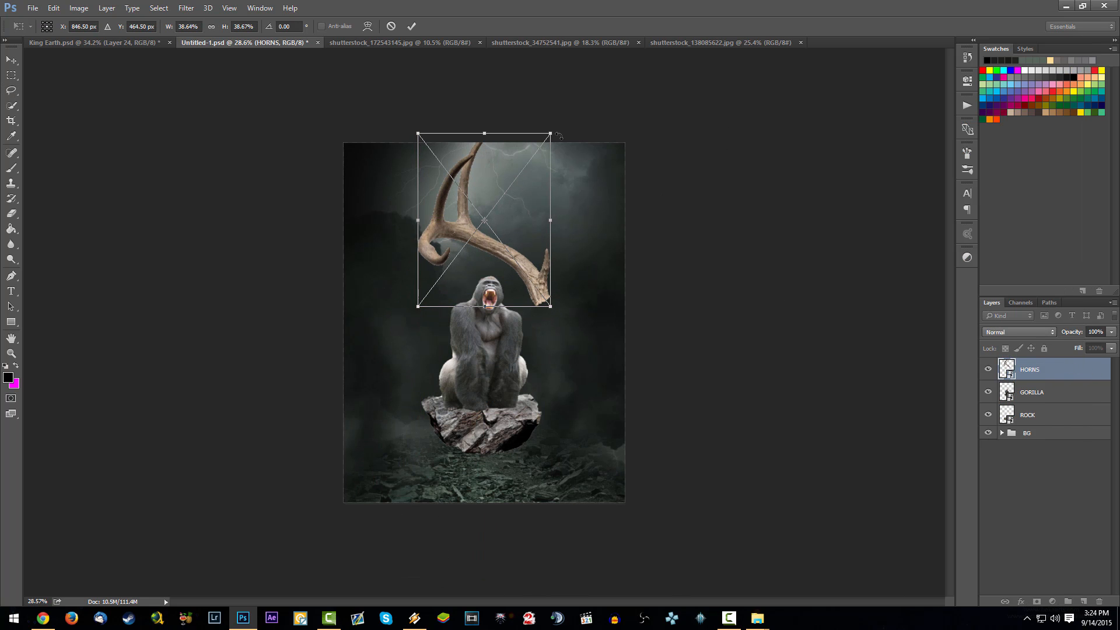
pyautogui.moveTo(553, 133); pyautogui.dragTo(498, 247)
pyautogui.scroll(6, 493, 249)
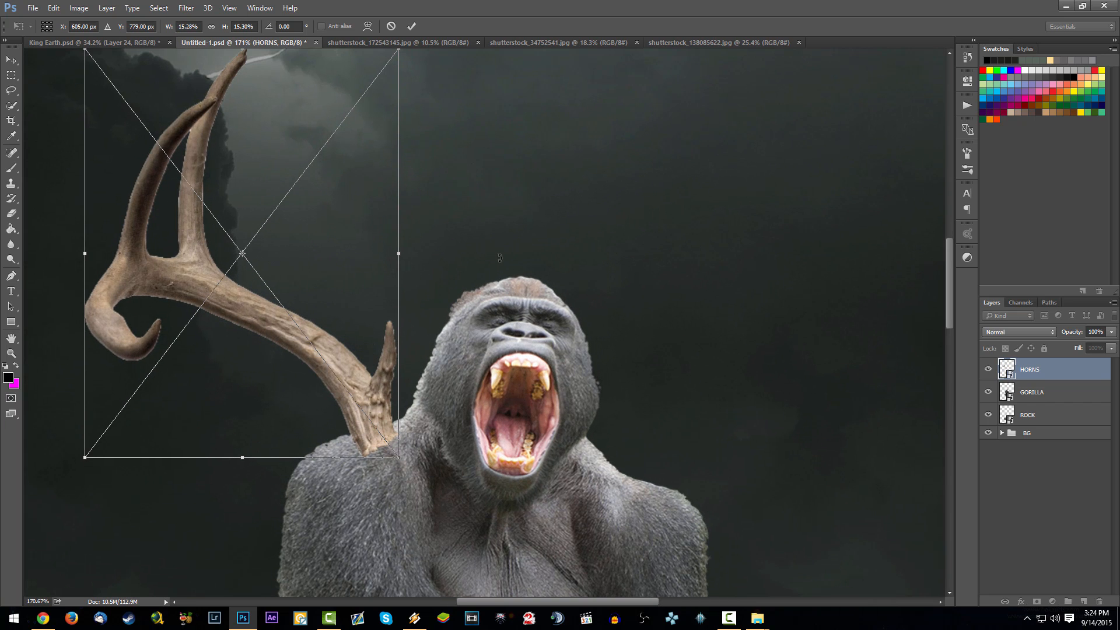
pyautogui.moveTo(352, 327); pyautogui.dragTo(479, 202)
pyautogui.scroll(-3, 493, 224)
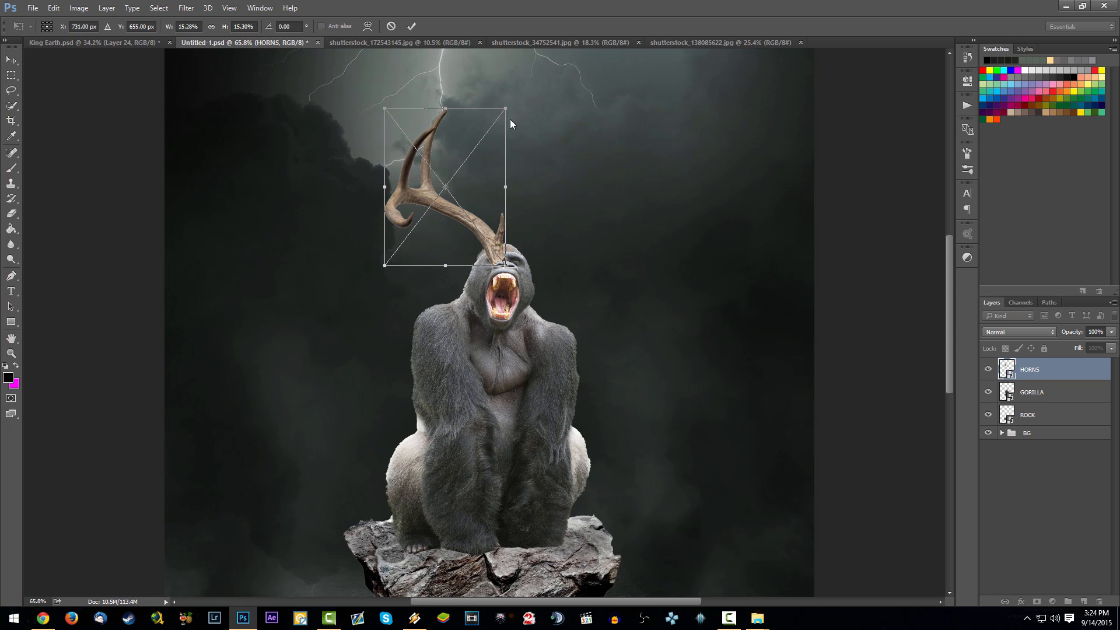
# - Reduce the antler further to about 11.5% and seat its base on the gorilla's forehead
pyautogui.moveTo(500, 107); pyautogui.dragTo(476, 147)
pyautogui.moveTo(467, 215); pyautogui.dragTo(489, 207)
pyautogui.scroll(3, 511, 209)
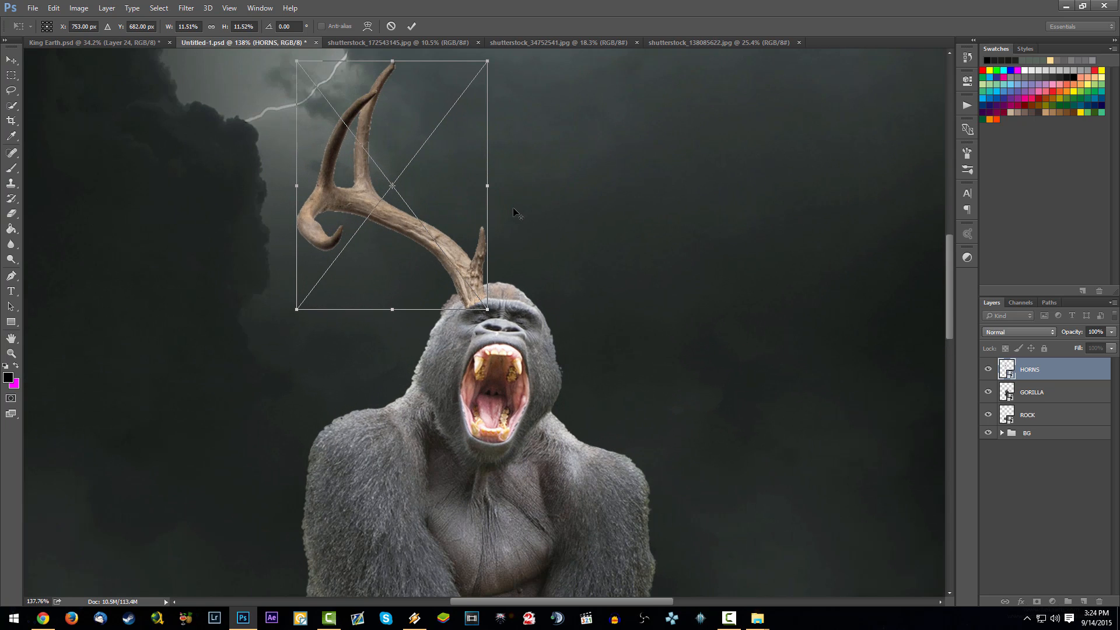
pyautogui.moveTo(461, 193); pyautogui.dragTo(462, 197)
pyautogui.press('l')
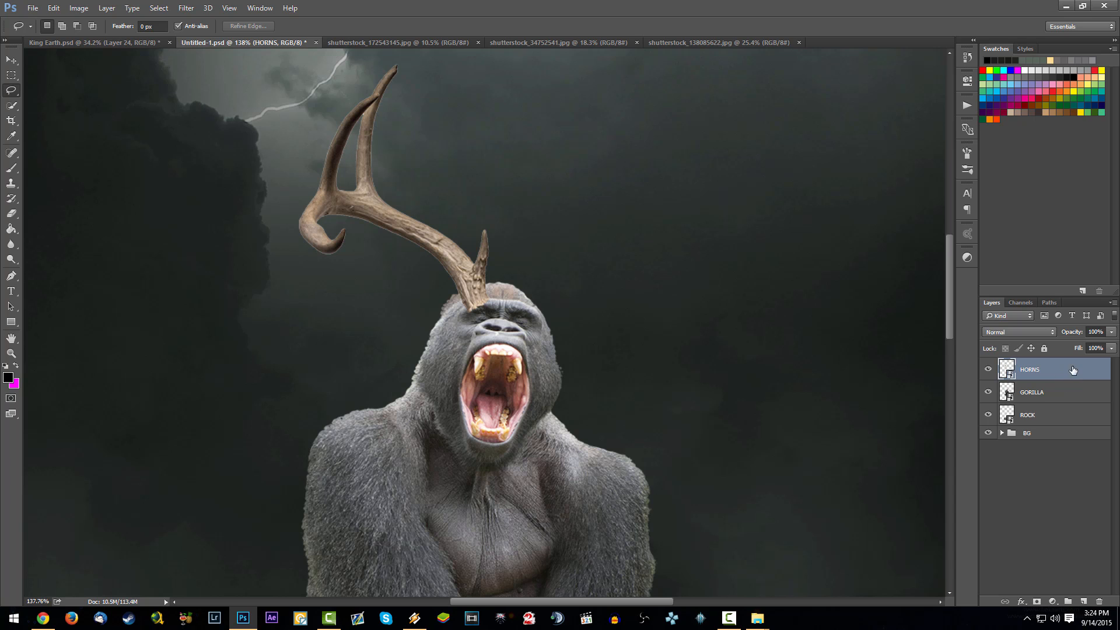
# - Add a layer mask to the HORNS layer and set up a round 17 px brush
pyautogui.click(1037, 601)
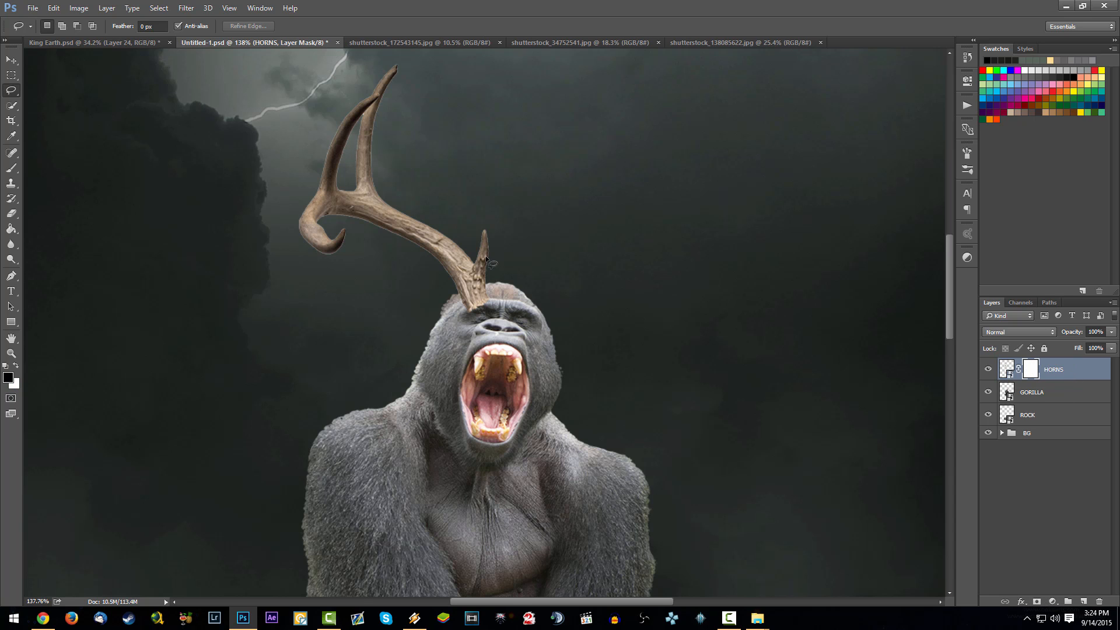
pyautogui.scroll(3, 486, 258)
pyautogui.press('b')
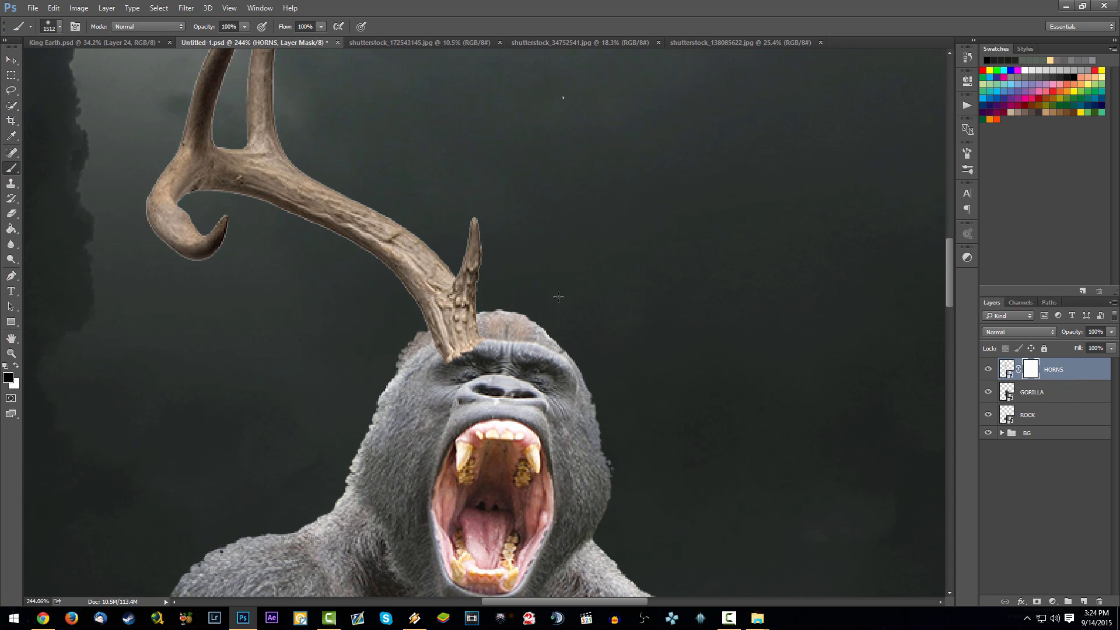
pyautogui.rightClick(558, 296)
pyautogui.click(639, 204)
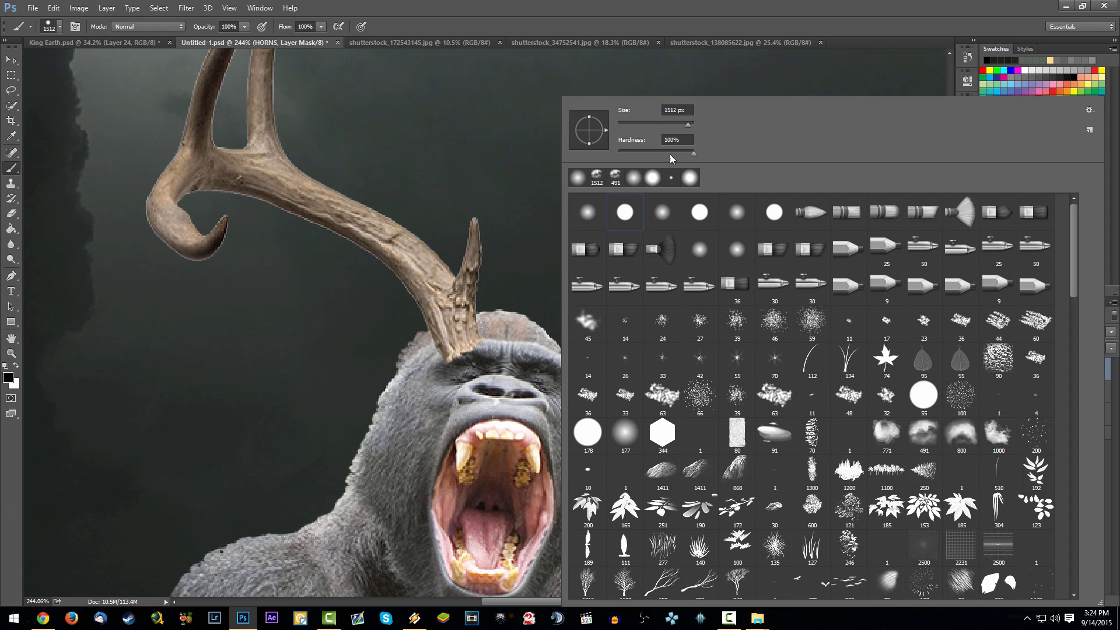
pyautogui.moveTo(639, 131)
pyautogui.mouseDown()
pyautogui.moveTo(617, 139)
pyautogui.moveTo(620, 129)
pyautogui.mouseUp()
pyautogui.click(525, 356)
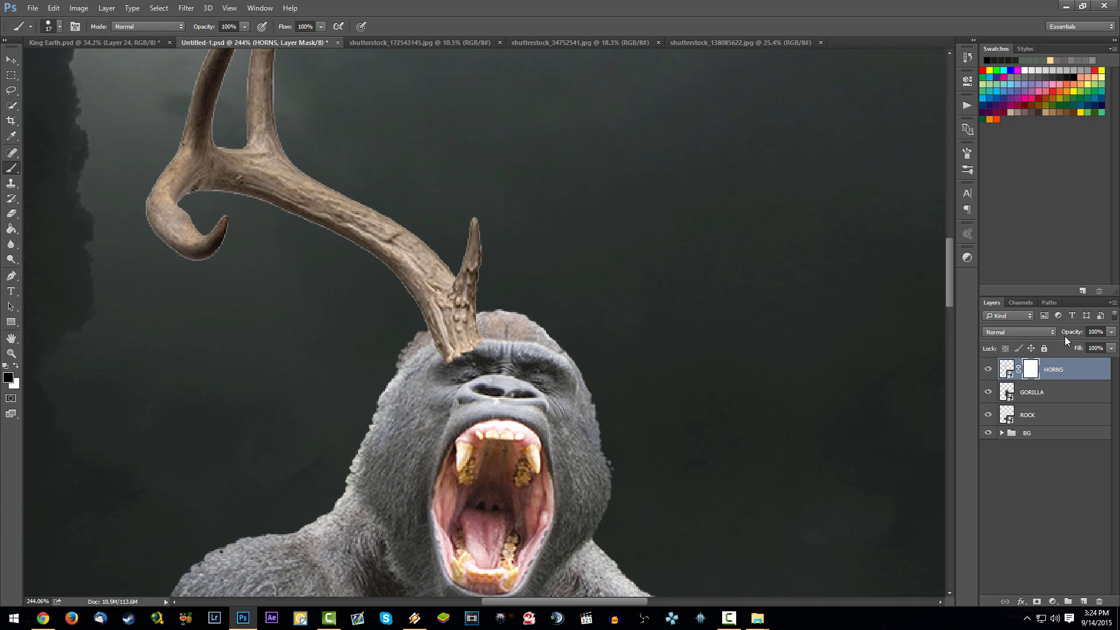
# - Lower the HORNS layer's opacity to 46% and mask out the antler base overlapping the gorilla's brow with black paint
pyautogui.moveTo(1066, 336); pyautogui.dragTo(1045, 337)
pyautogui.scroll(1, 491, 339)
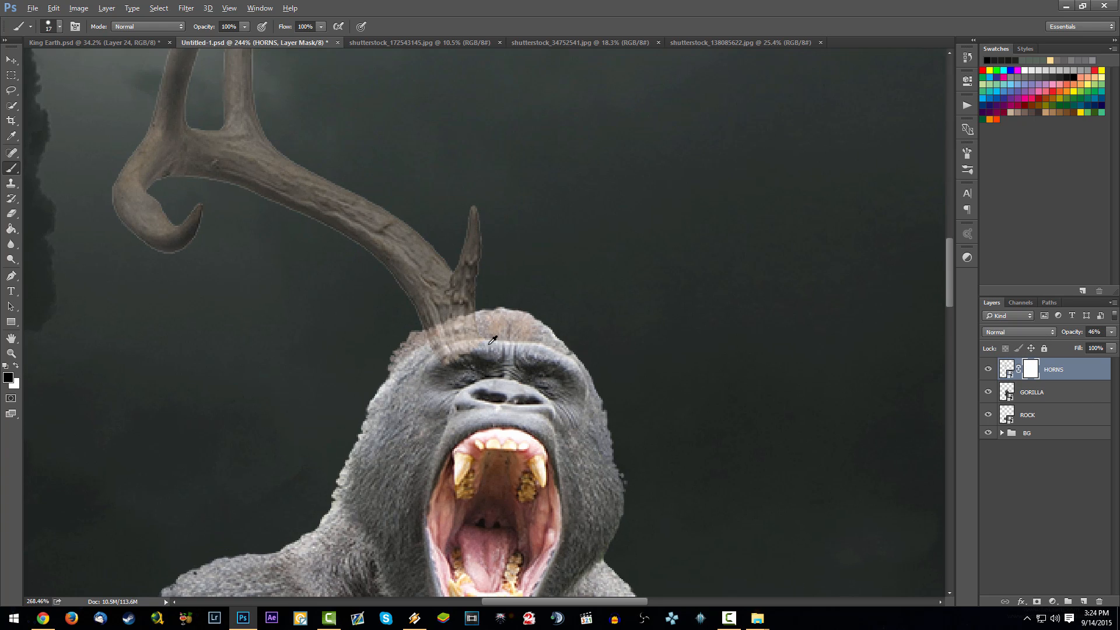
pyautogui.scroll(10, 492, 339)
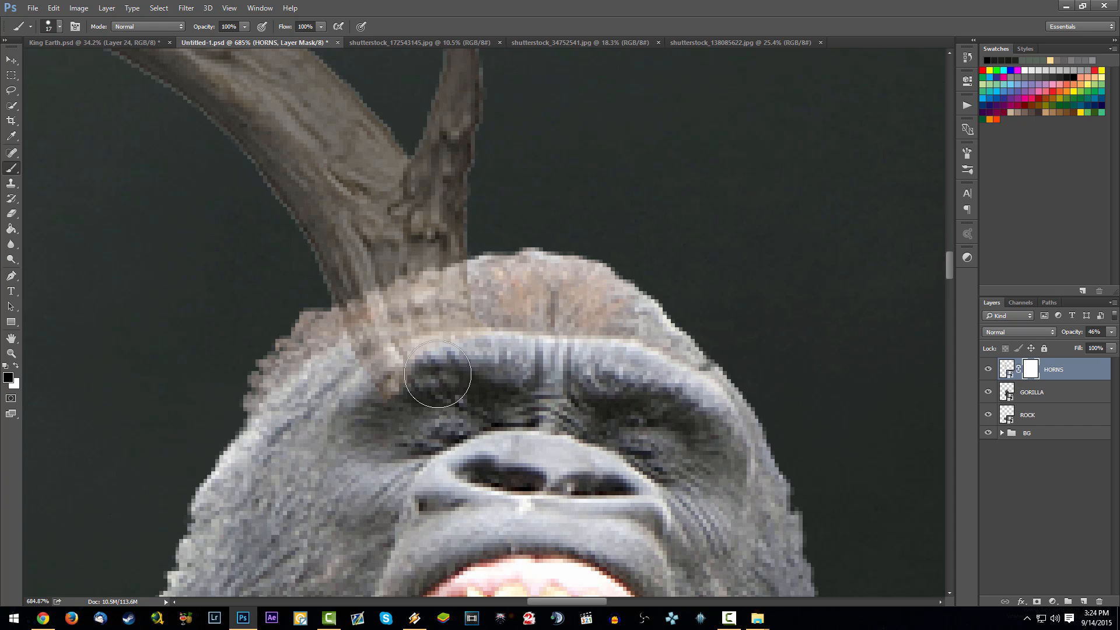
pyautogui.moveTo(438, 374)
pyautogui.mouseDown()
pyautogui.moveTo(375, 384)
pyautogui.moveTo(396, 389)
pyautogui.mouseUp()
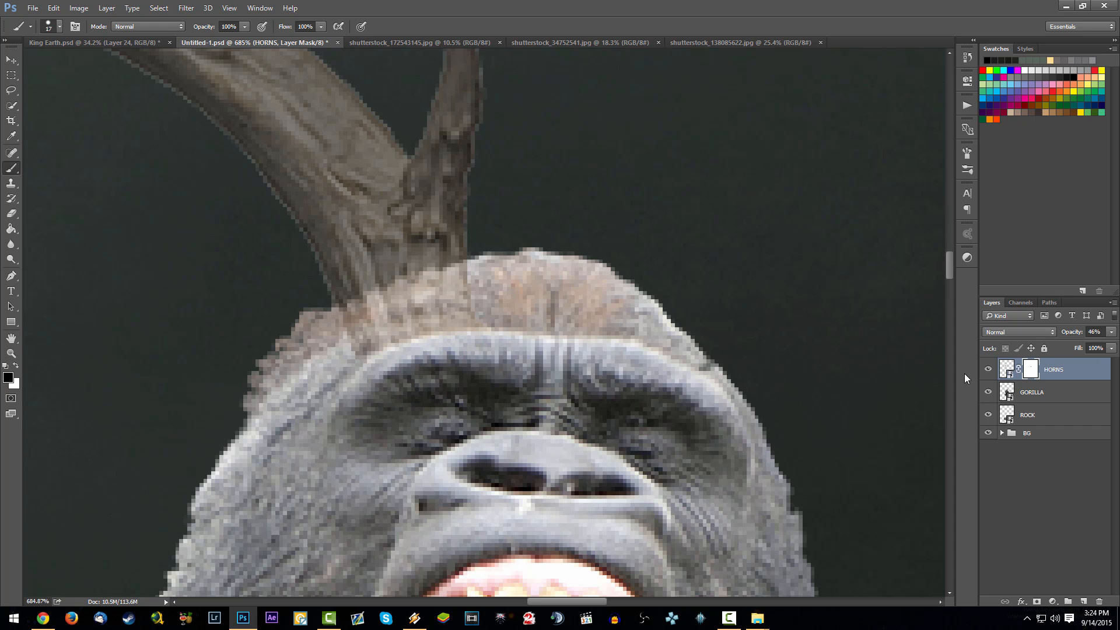
# - Restore the HORNS layer's opacity to 100%
pyautogui.scroll(-9, 473, 336)
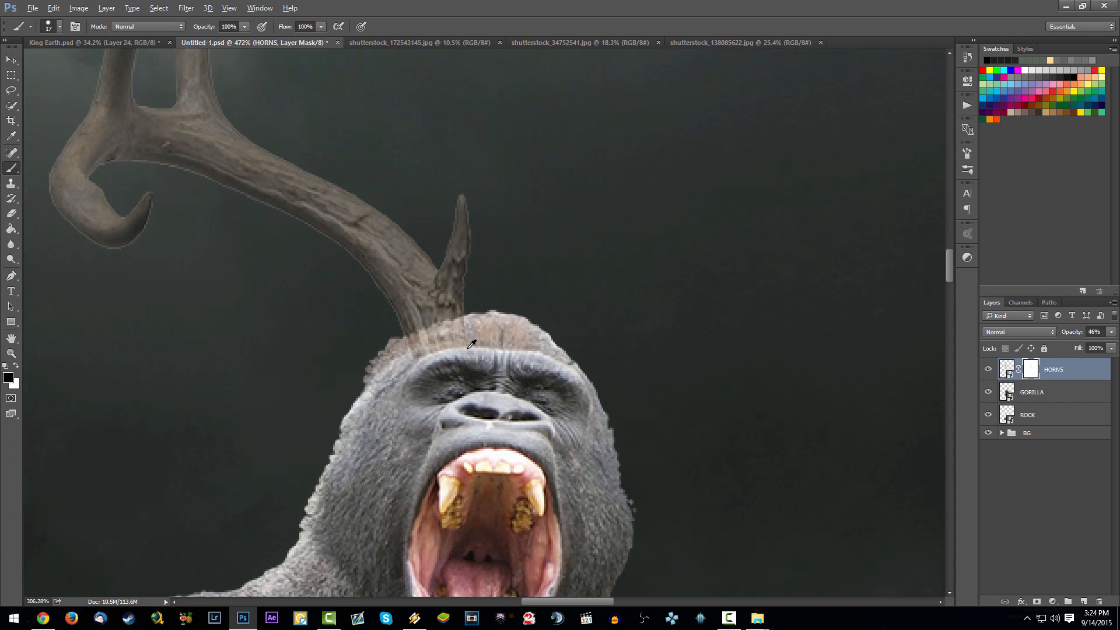
pyautogui.scroll(-4, 471, 344)
pyautogui.scroll(-5, 387, 275)
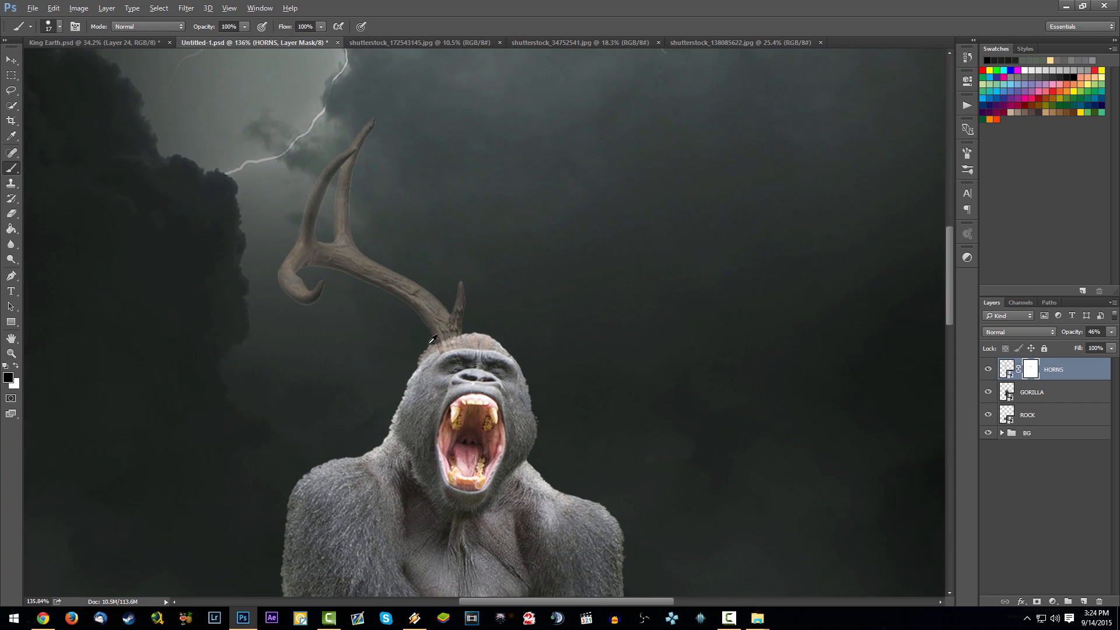
pyautogui.scroll(4, 506, 349)
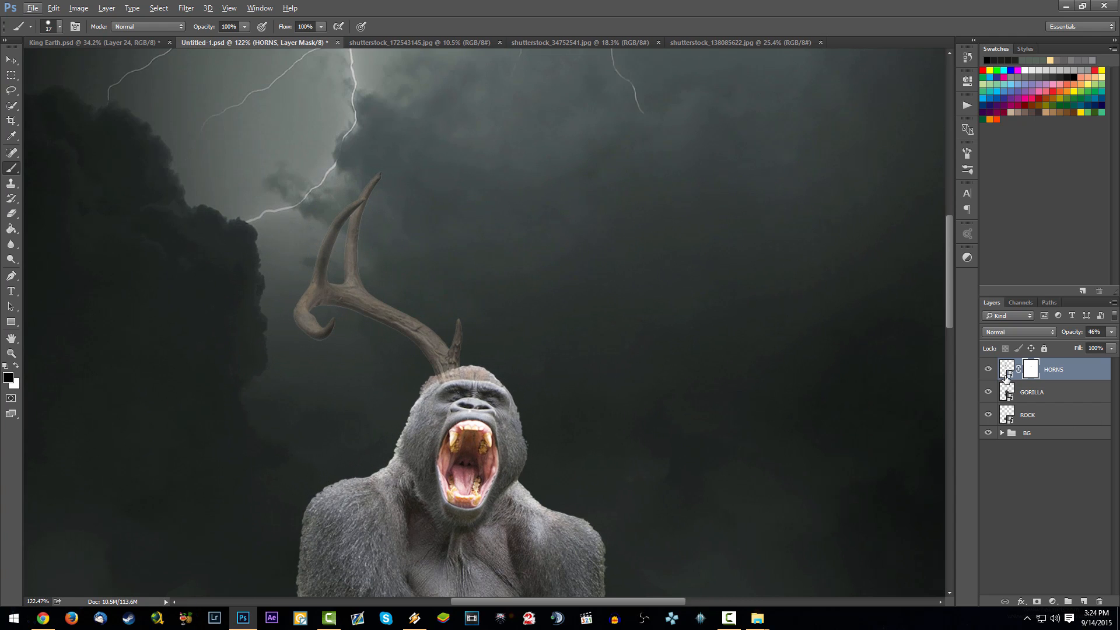
pyautogui.moveTo(1070, 334); pyautogui.dragTo(1109, 335)
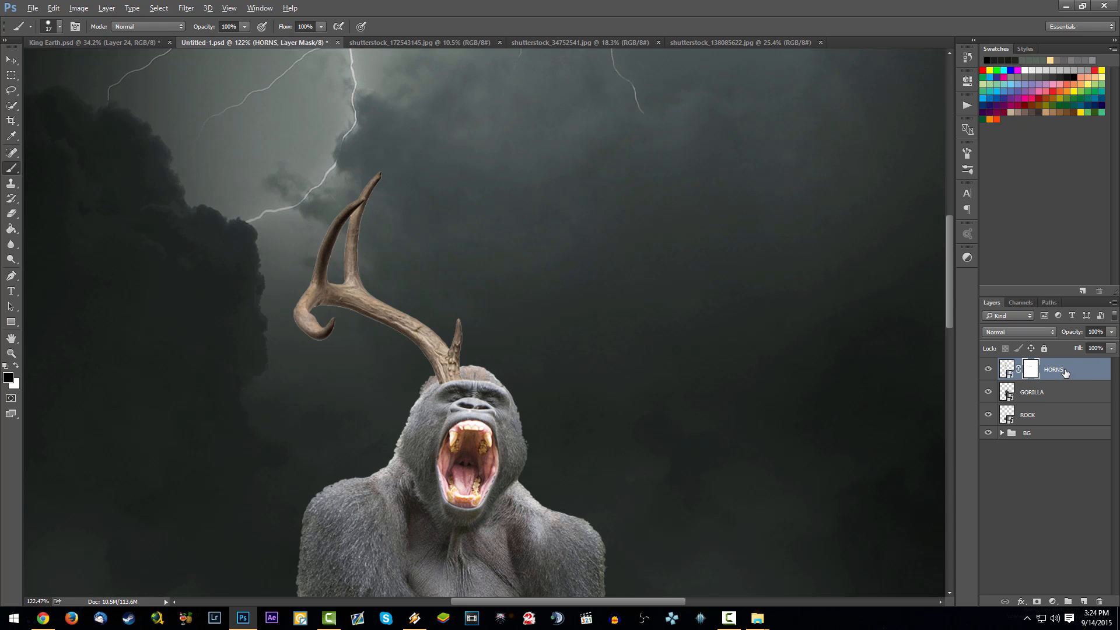
# - Duplicate the HORNS layer, flip the copy horizontally and move it to the opposite side of the gorilla's head
pyautogui.moveTo(1065, 372); pyautogui.dragTo(1084, 602)
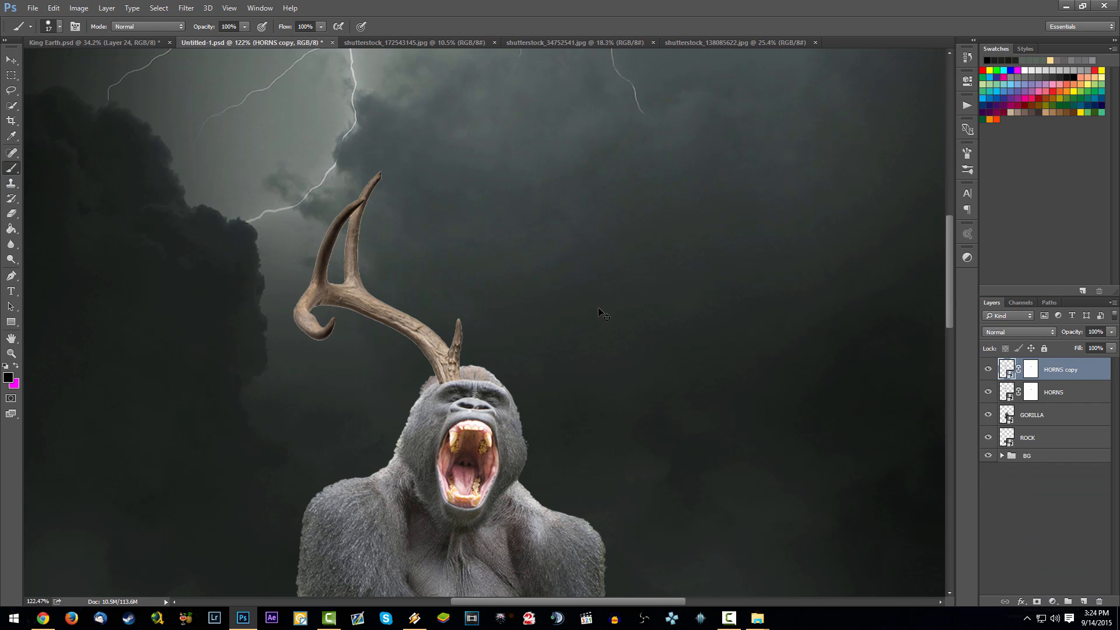
pyautogui.hotkey('ctrl', 't')
pyautogui.rightClick(411, 243)
pyautogui.click(485, 418)
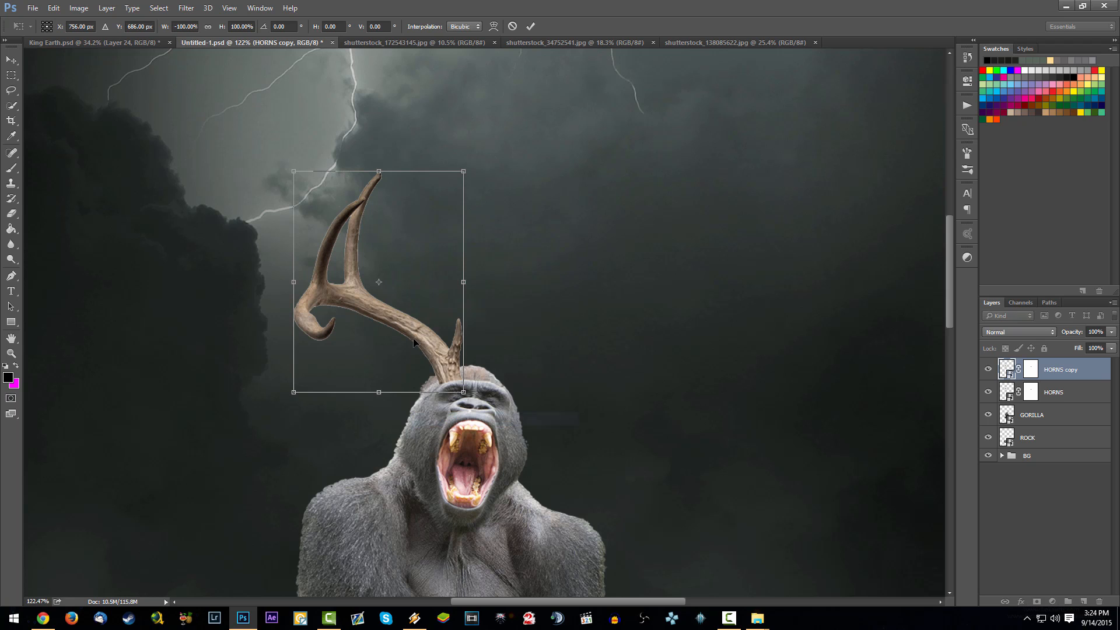
pyautogui.moveTo(414, 343); pyautogui.dragTo(601, 349)
# - Rotate the mirrored antler about 3.5° clockwise and apply the transform
pyautogui.rightClick(593, 331)
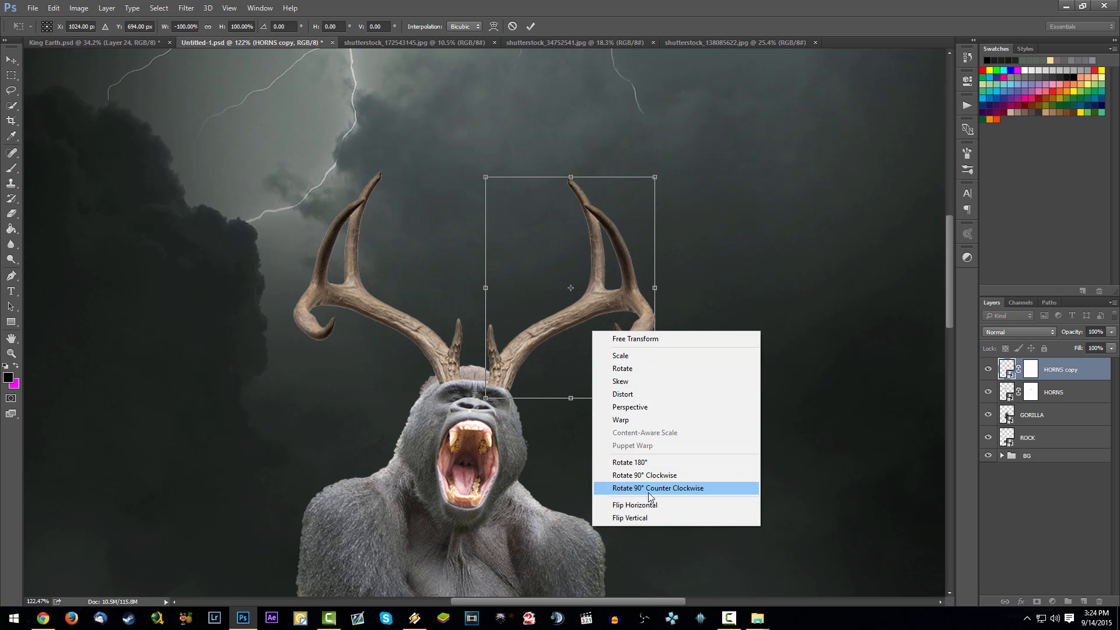
pyautogui.click(563, 345)
pyautogui.moveTo(695, 391); pyautogui.dragTo(696, 406)
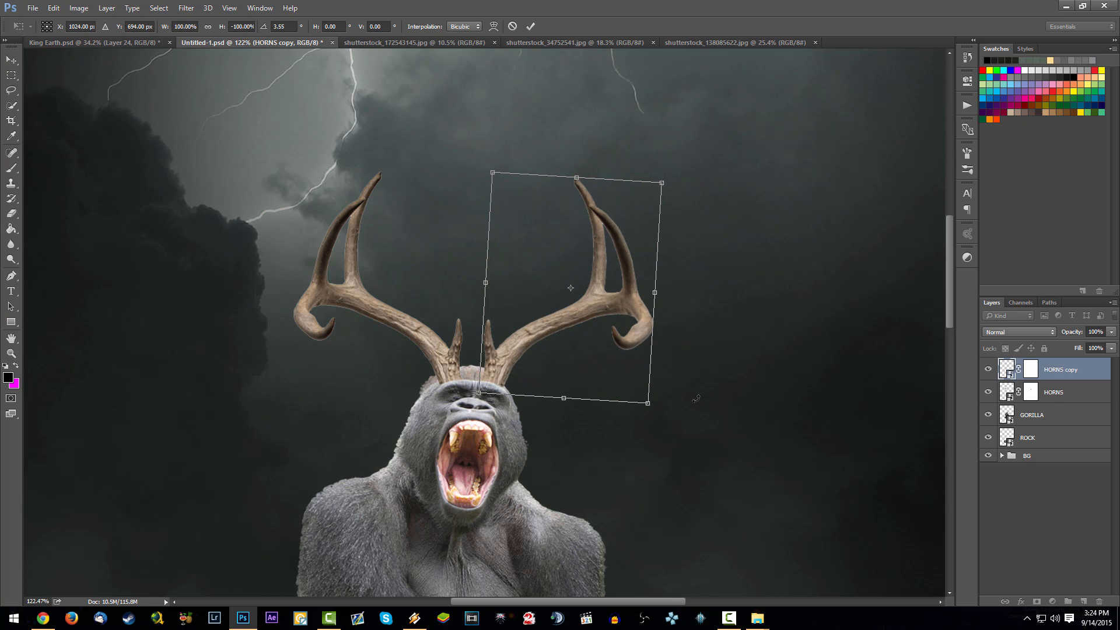
pyautogui.press('Return')
# - Check the paired antlers against the whole composite and save the document
pyautogui.scroll(2, 533, 319)
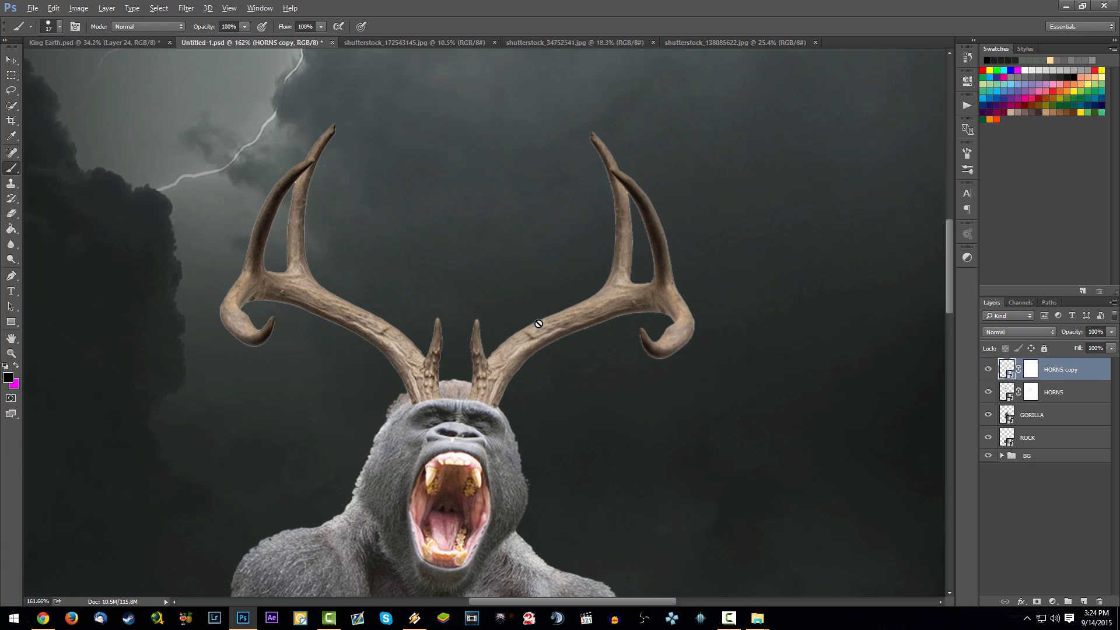
pyautogui.scroll(2, 525, 354)
pyautogui.scroll(-6, 513, 354)
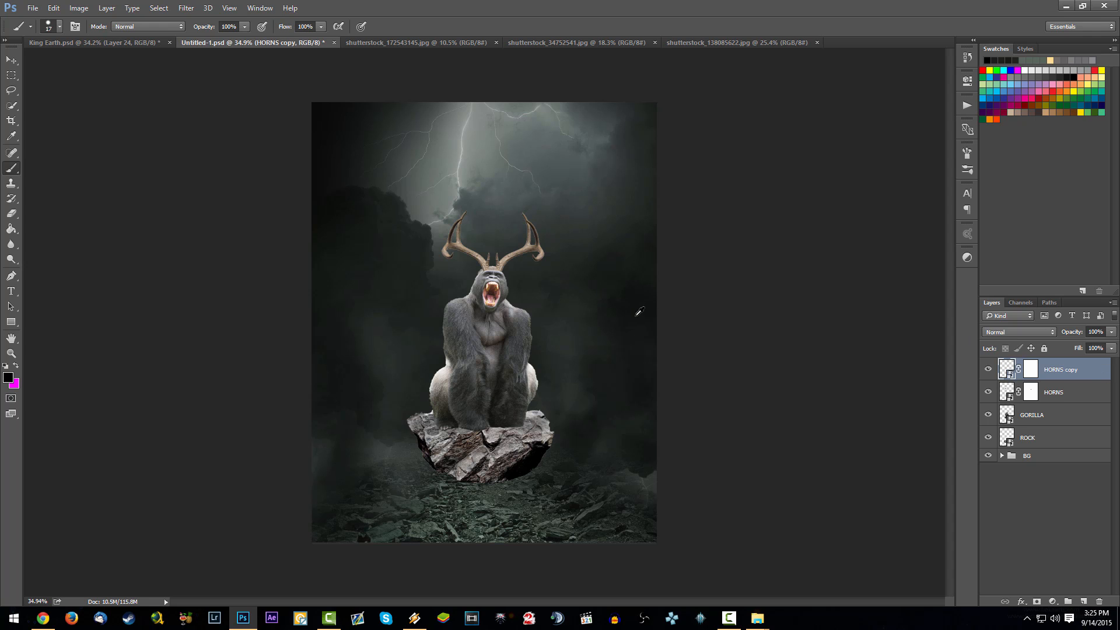
pyautogui.scroll(6, 534, 331)
pyautogui.scroll(-7, 531, 339)
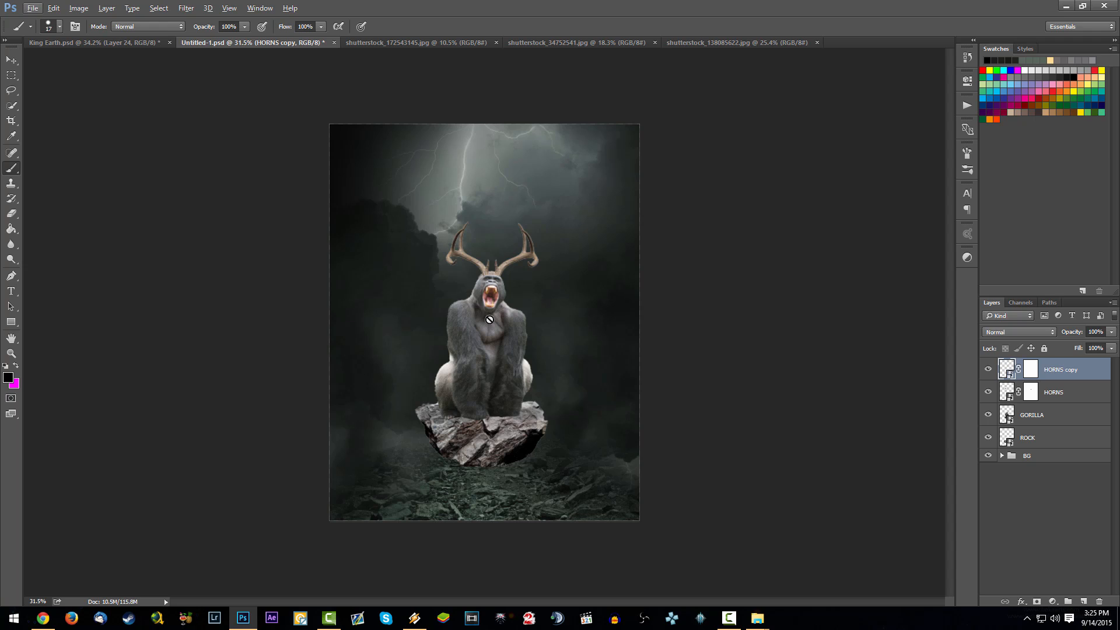
pyautogui.click(1087, 377)
pyautogui.hotkey('ctrl', 's')
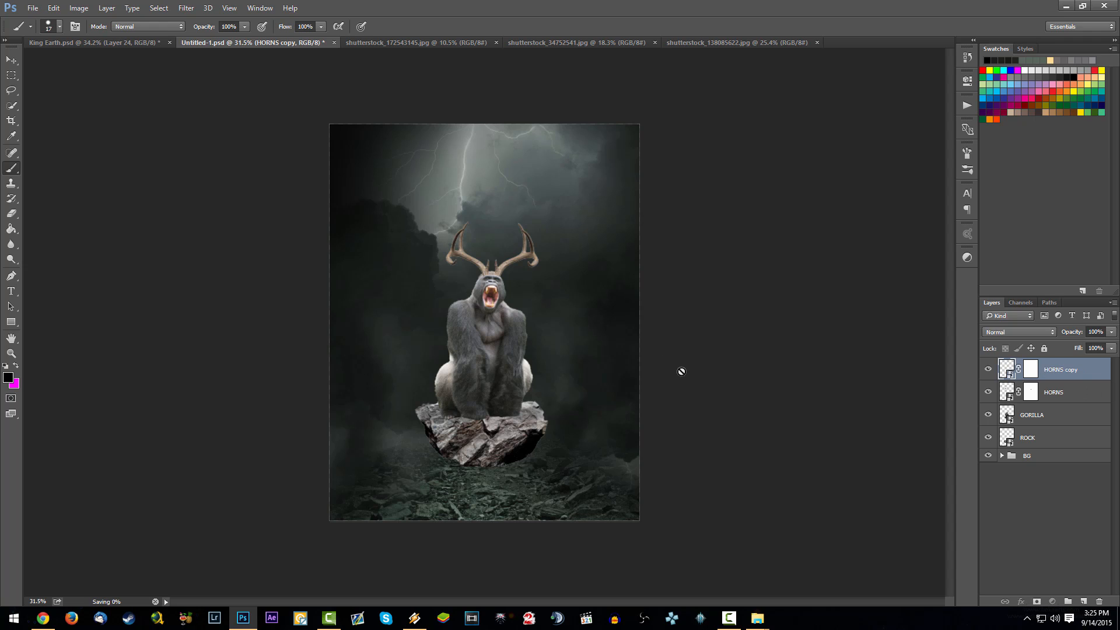
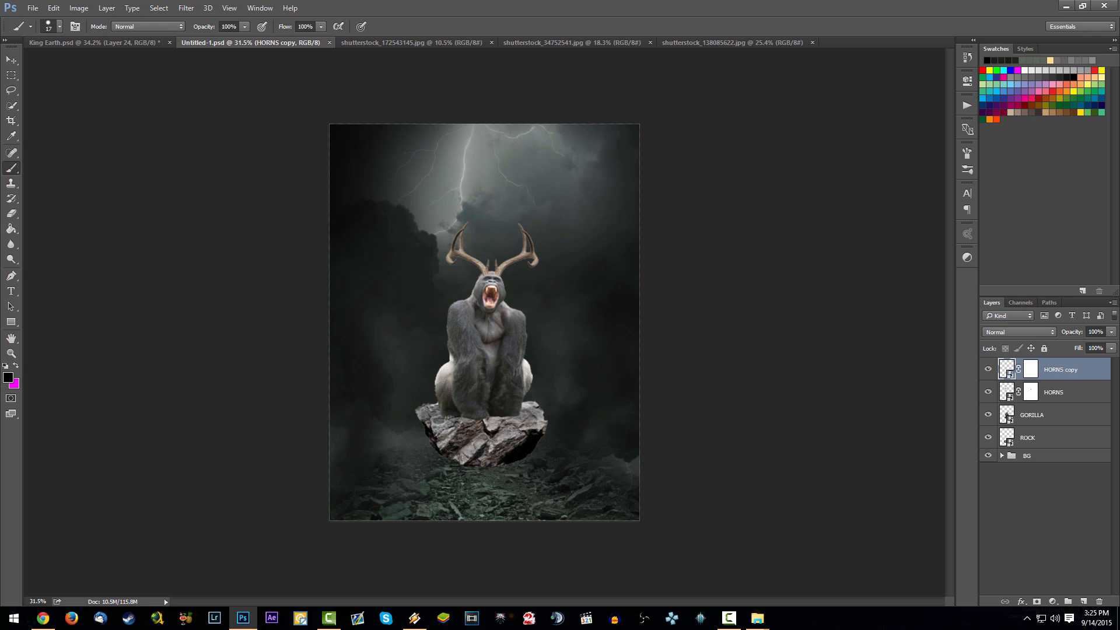
# - Add a Hue/Saturation adjustment layer directly above the GORILLA layer and clip it to the gorilla
pyautogui.scroll(4, 439, 413)
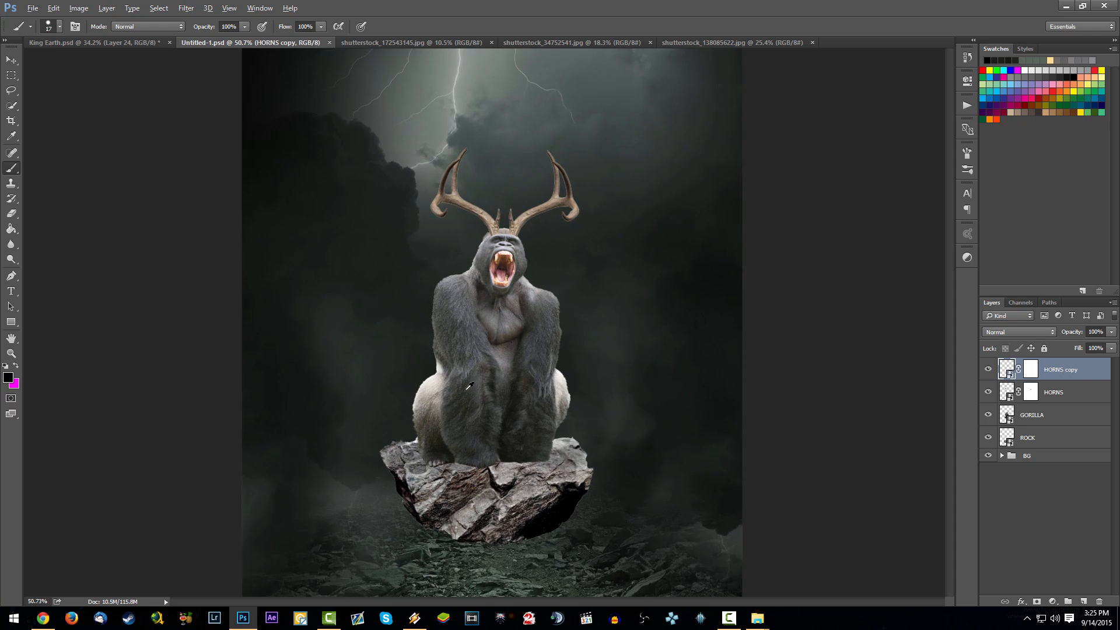
pyautogui.scroll(-5, 439, 414)
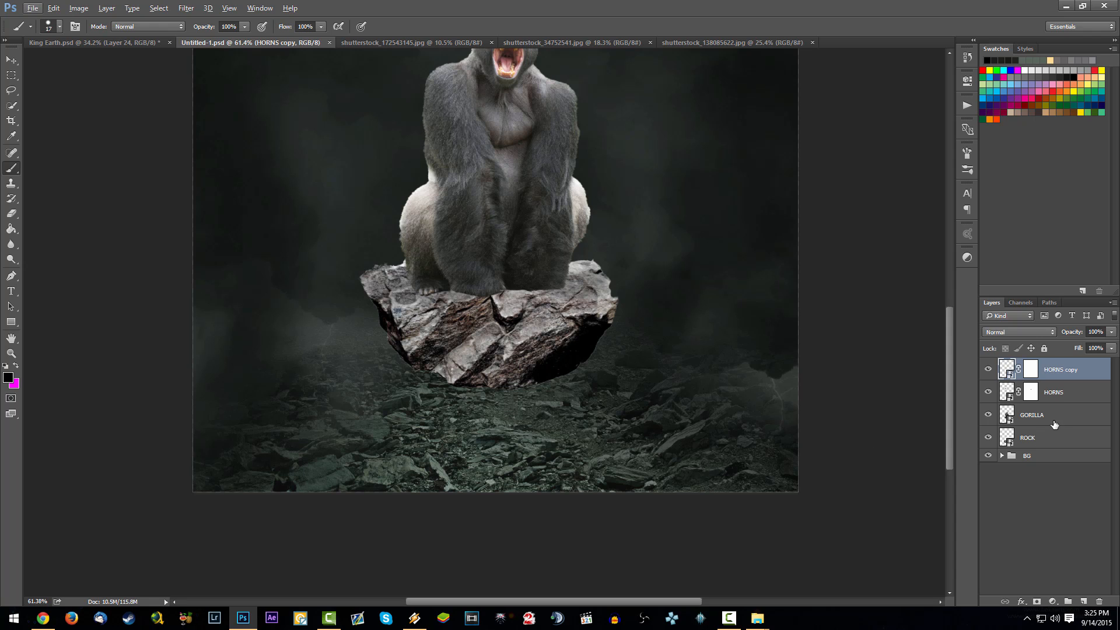
pyautogui.click(1039, 552)
pyautogui.click(1044, 419)
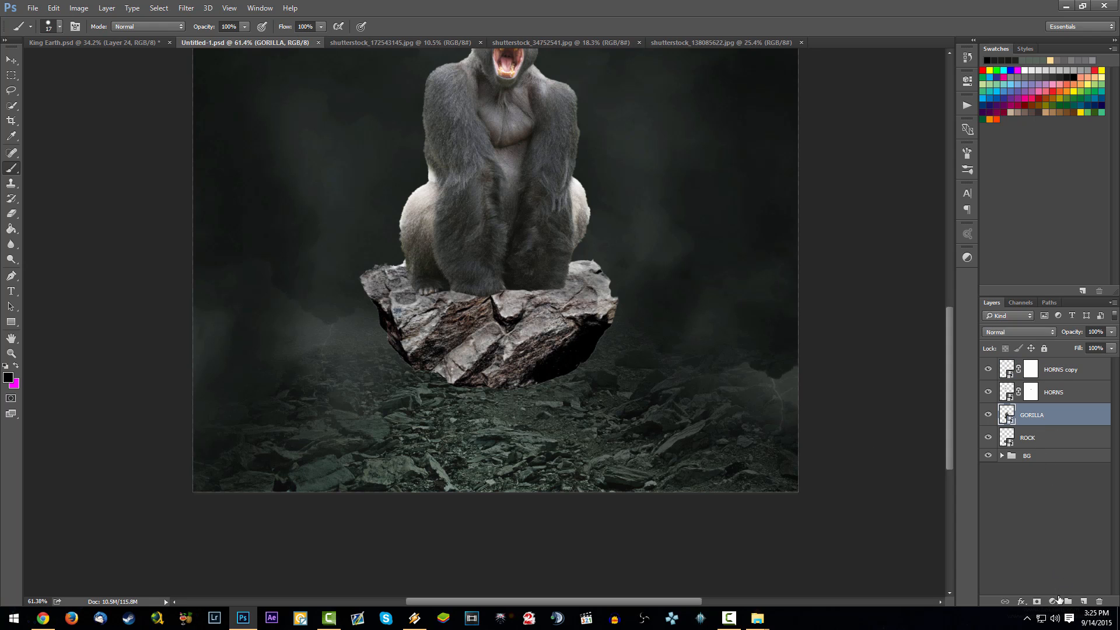
pyautogui.click(1053, 602)
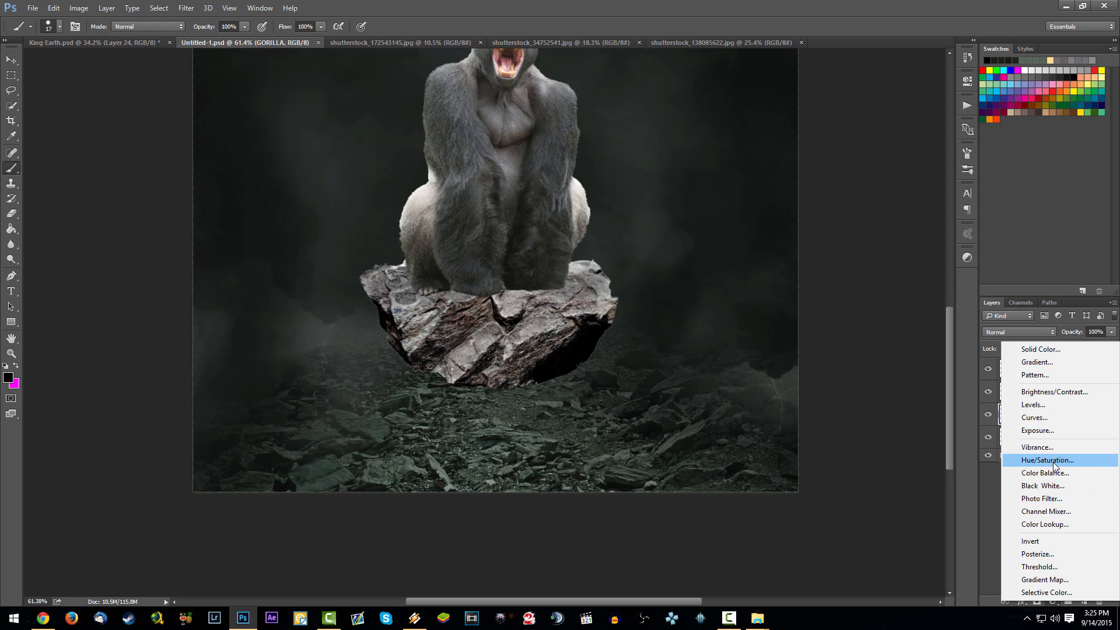
pyautogui.click(1055, 460)
pyautogui.rightClick(1095, 413)
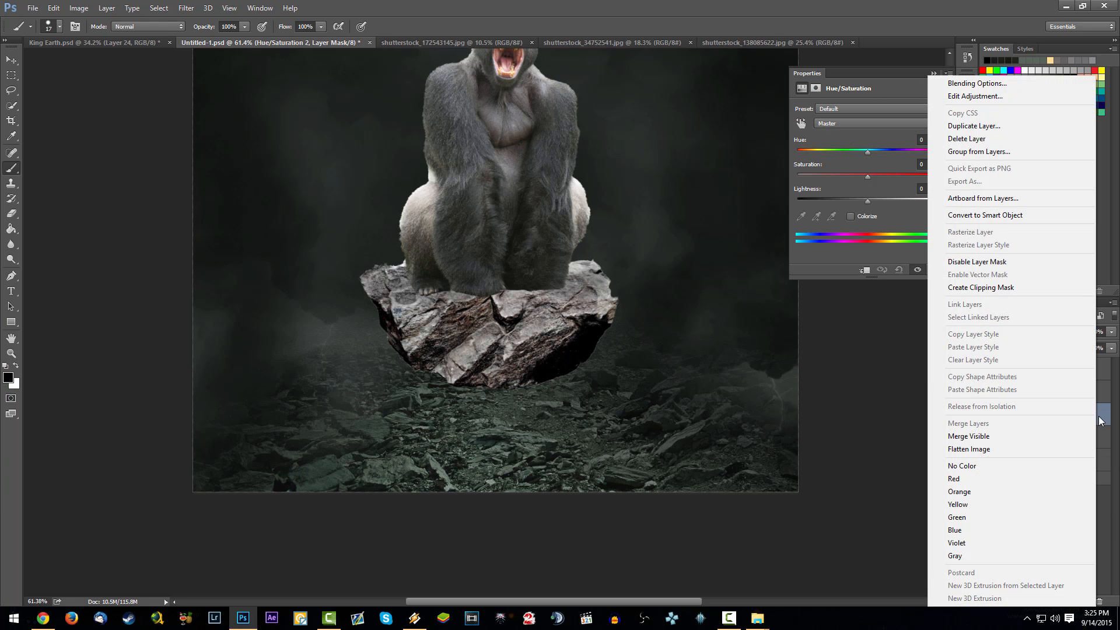
pyautogui.click(1004, 287)
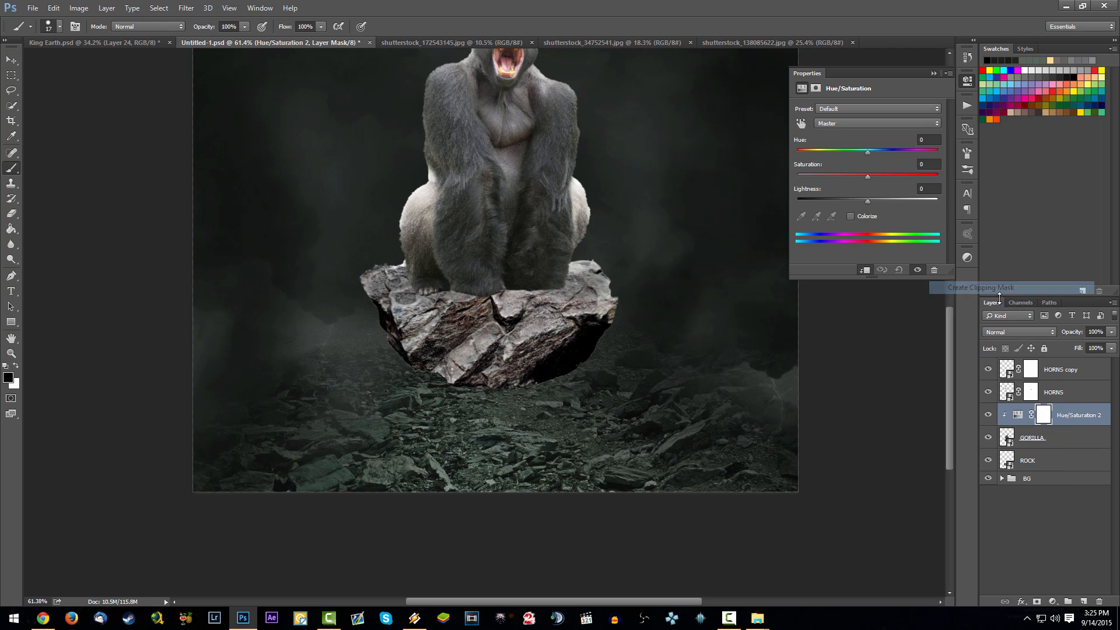
# - Add a Color Balance and a Curves adjustment layer to the gorilla's stack, each as a clipping mask
pyautogui.click(1053, 601)
pyautogui.click(1055, 471)
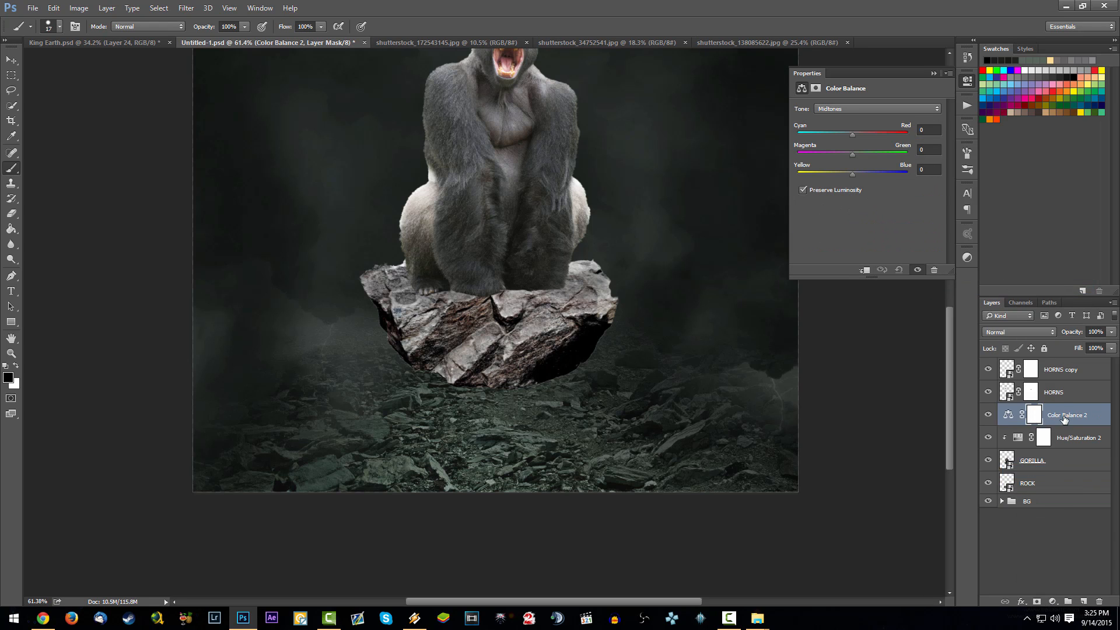
pyautogui.rightClick(1065, 419)
pyautogui.click(969, 287)
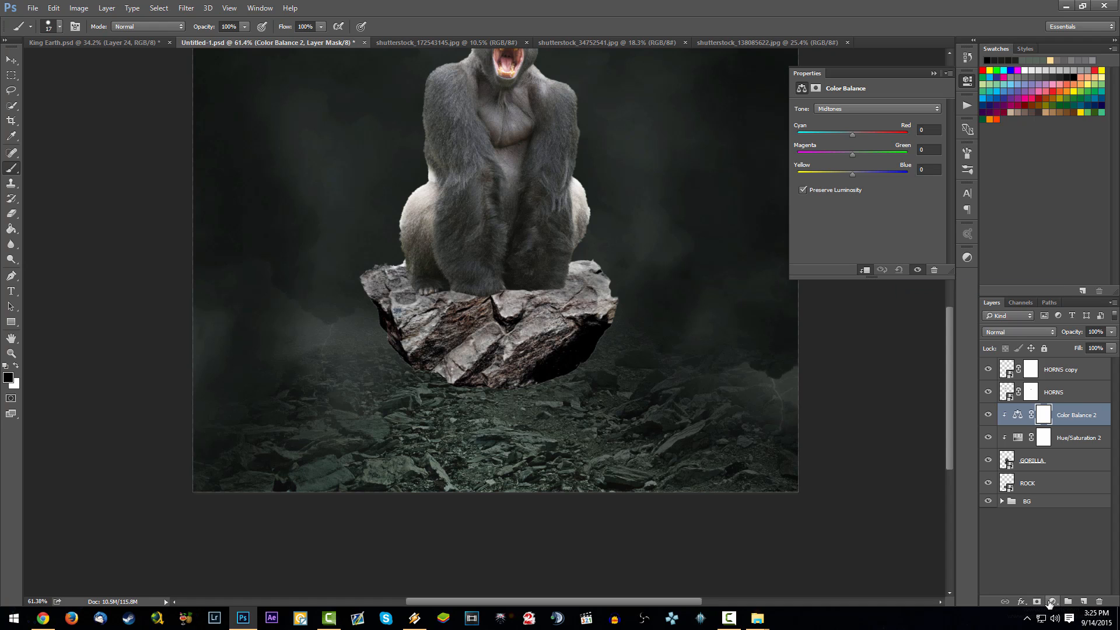
pyautogui.click(1053, 602)
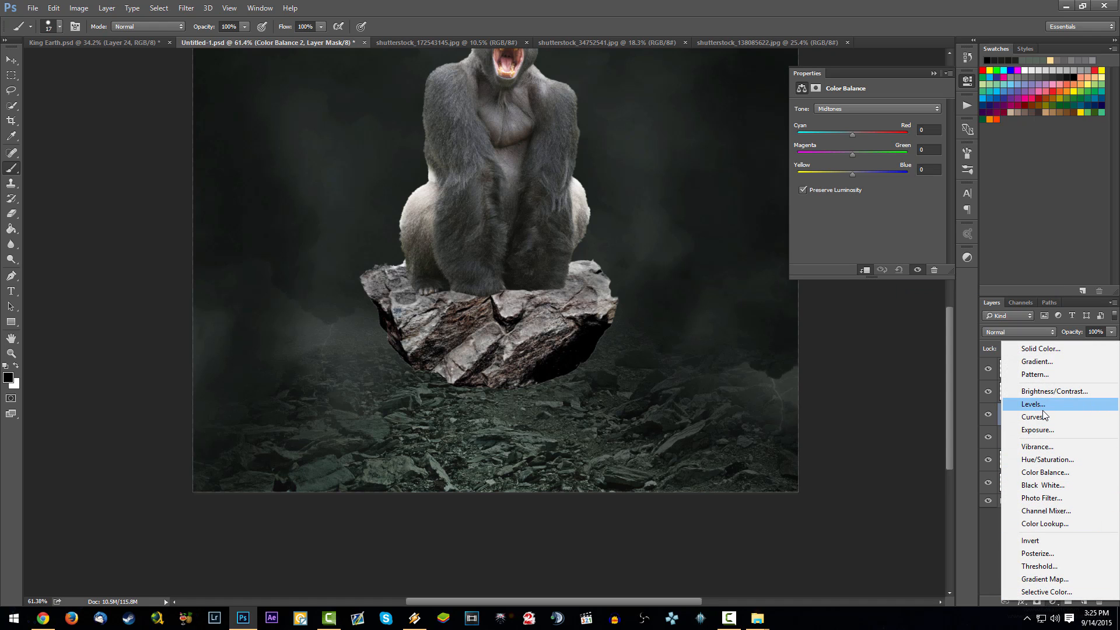
pyautogui.click(1043, 417)
pyautogui.rightClick(1077, 419)
pyautogui.click(995, 287)
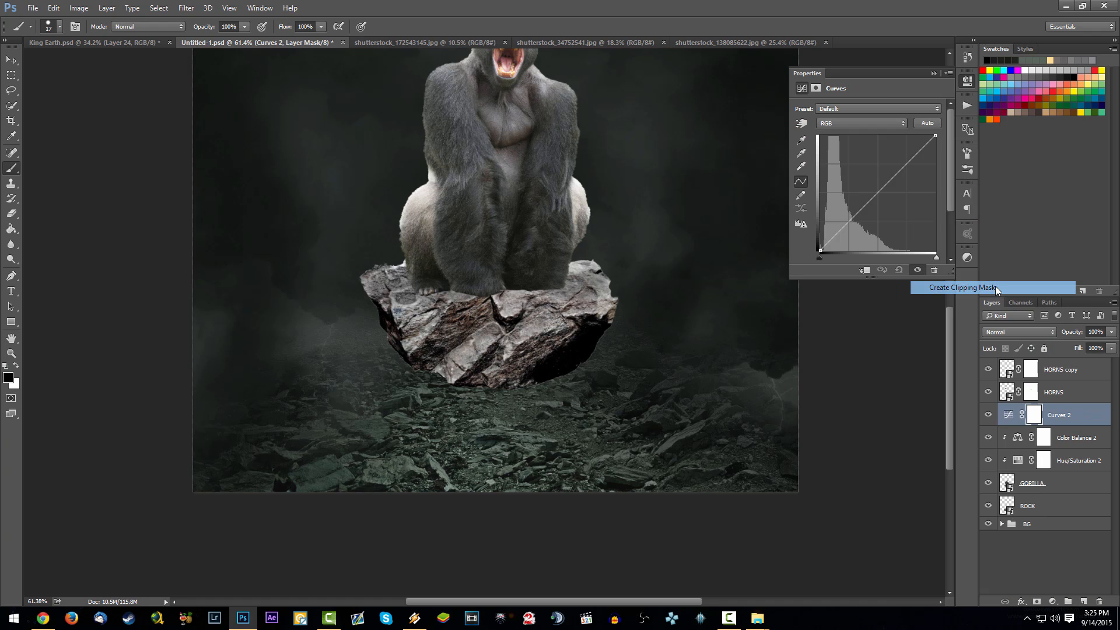
# - Try recolouring the gorilla with a hue shift, saturation +29 and Colorize, and delete its Hue/Saturation layer
pyautogui.press('space')
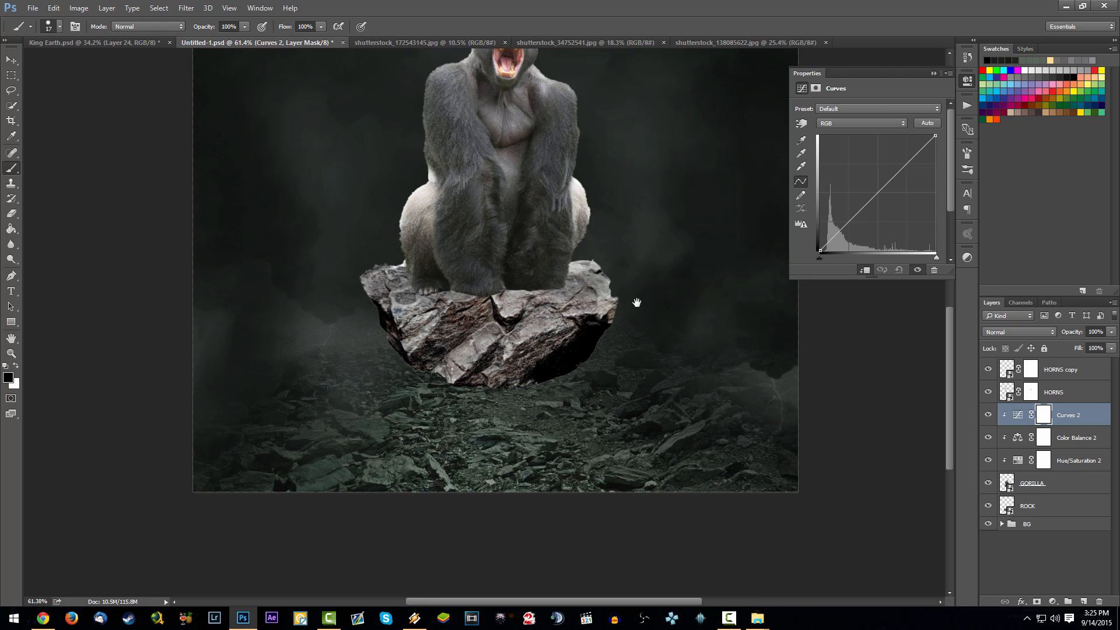
pyautogui.moveTo(629, 289); pyautogui.dragTo(545, 489)
pyautogui.moveTo(594, 425); pyautogui.dragTo(619, 488)
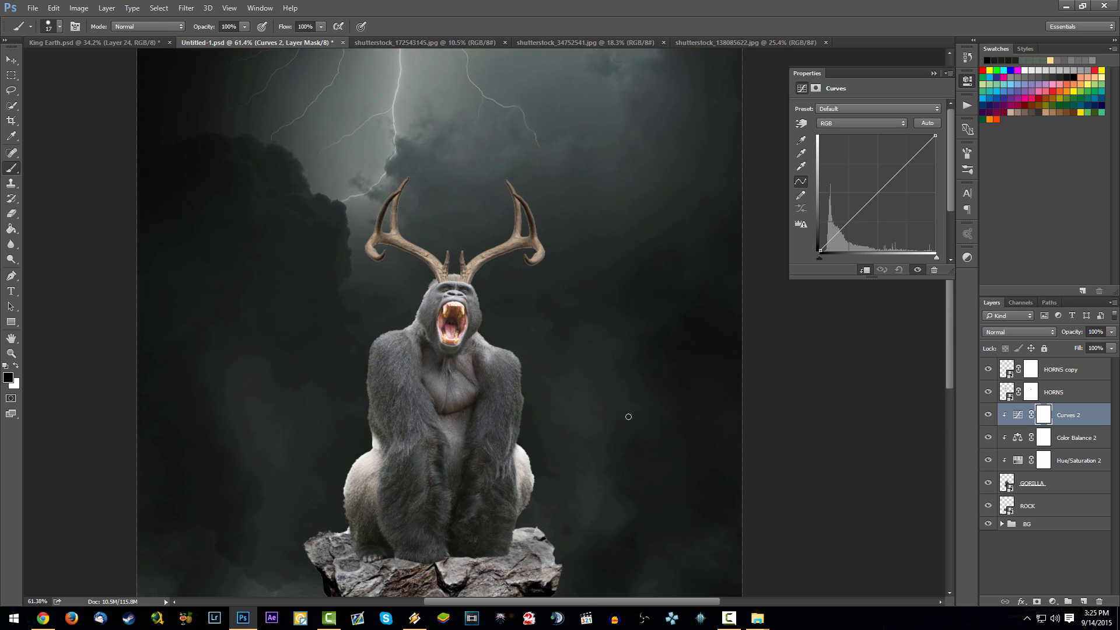
pyautogui.click(1015, 461)
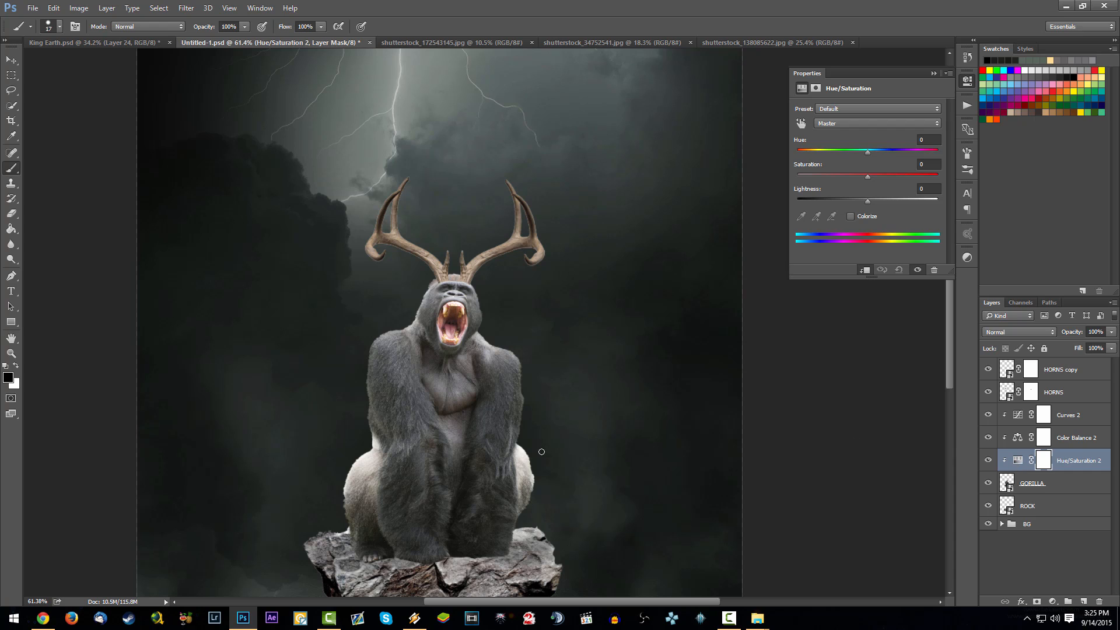
pyautogui.scroll(-3, 487, 330)
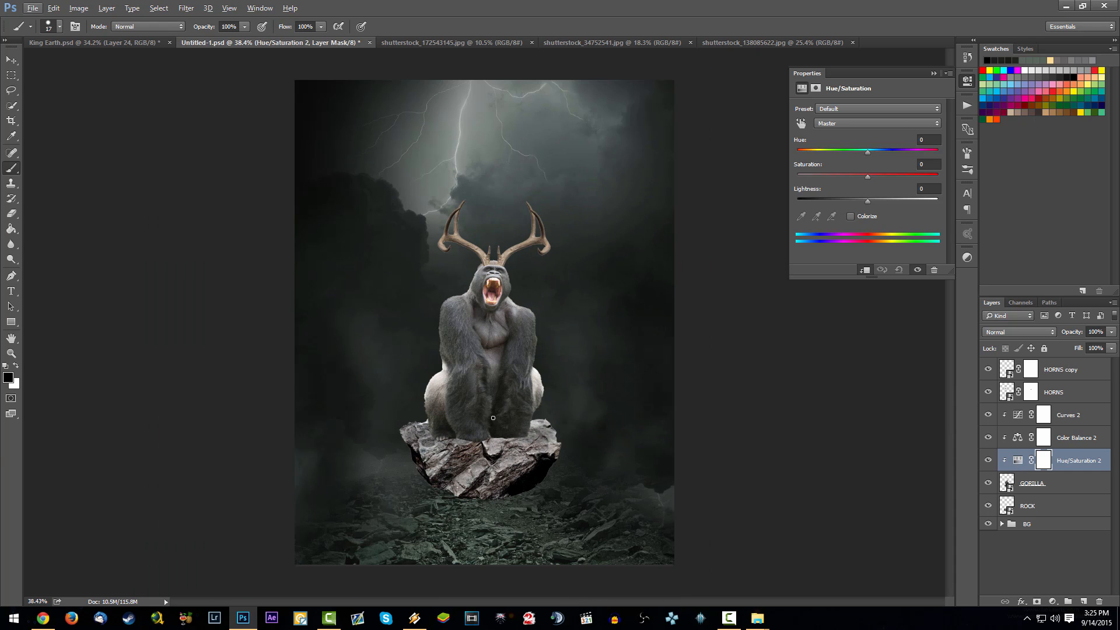
pyautogui.click(1019, 462)
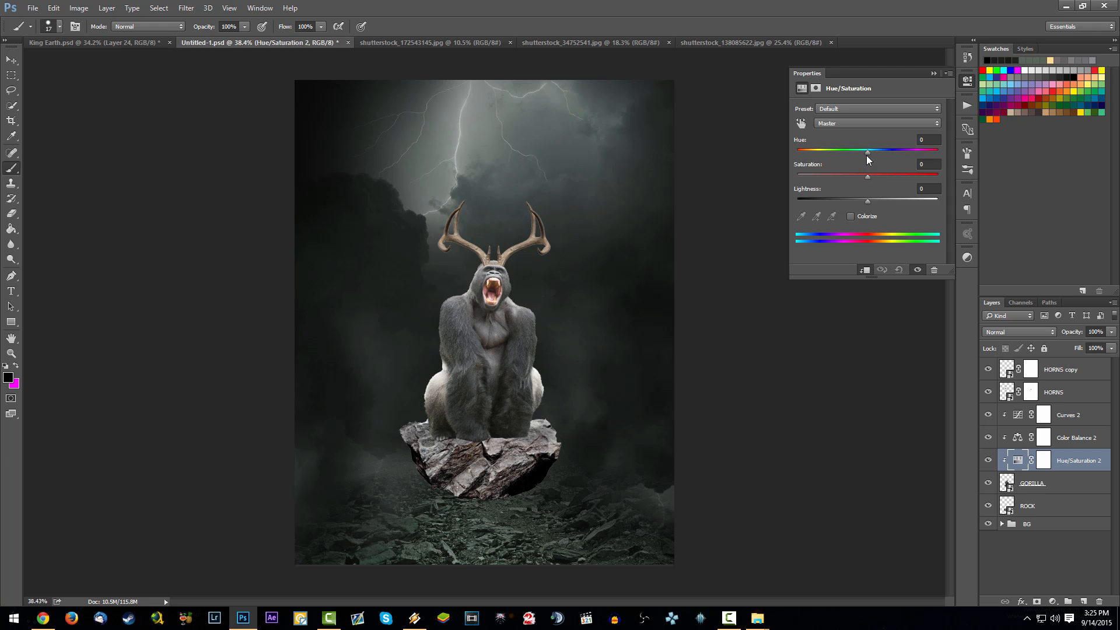
pyautogui.moveTo(870, 176); pyautogui.dragTo(855, 151)
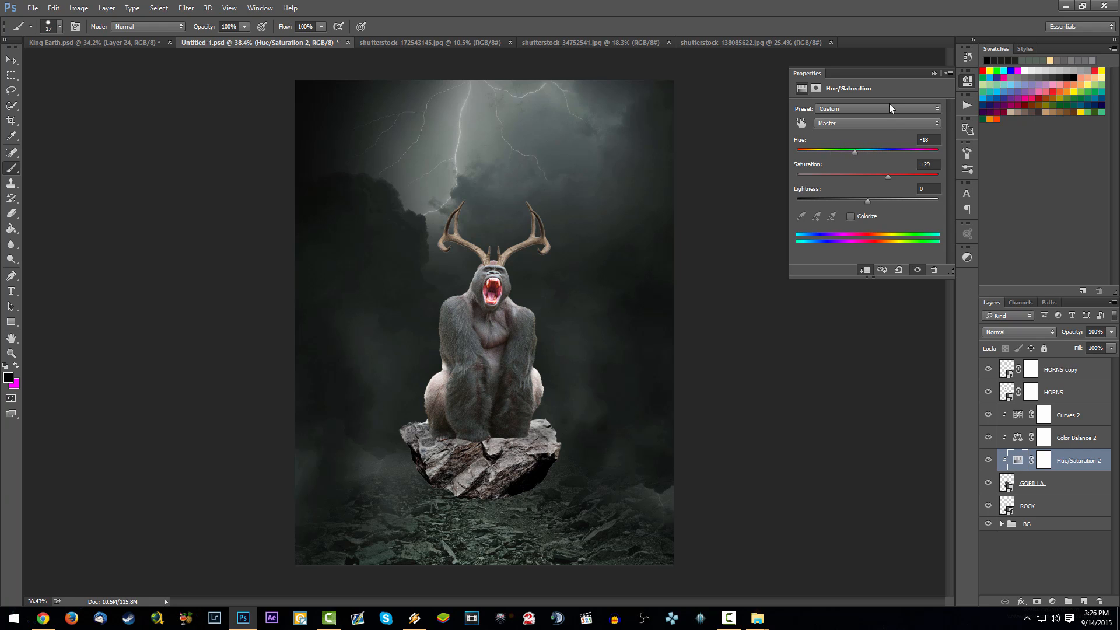
pyautogui.click(851, 216)
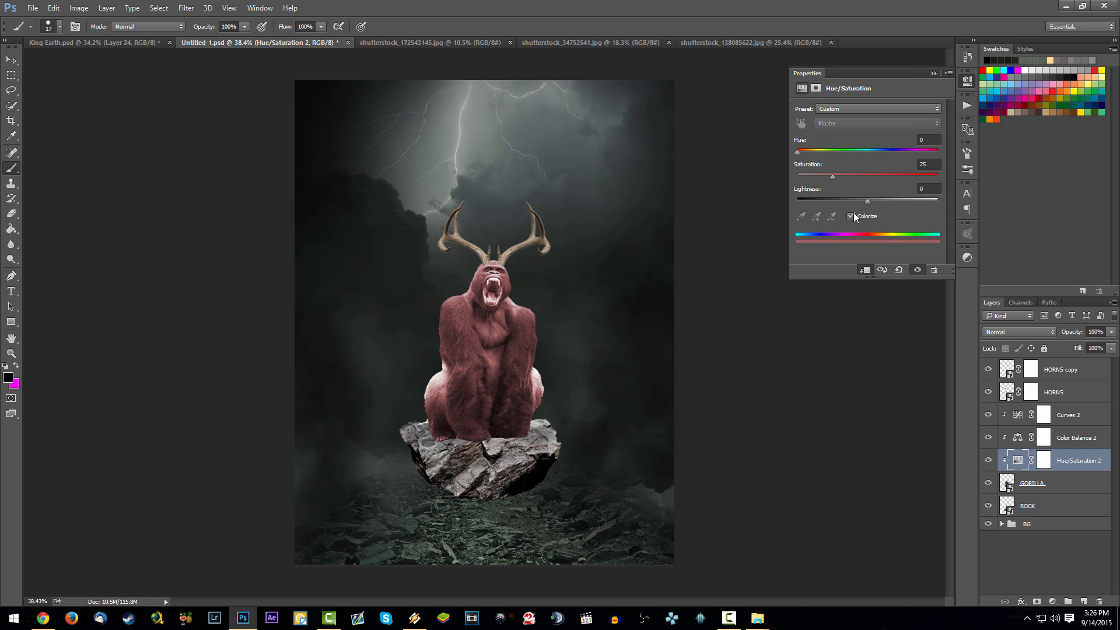
pyautogui.click(937, 73)
pyautogui.press('Delete')
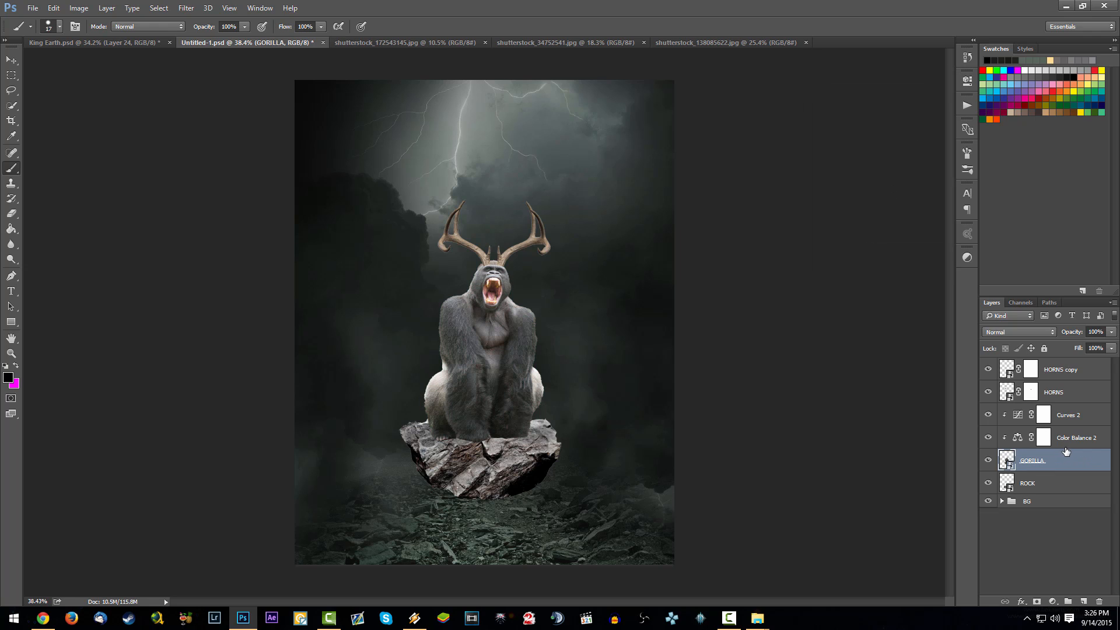
# - Shift the gorilla's Color Balance midtones toward green +22 and blue +20
pyautogui.click(1050, 441)
pyautogui.click(1018, 437)
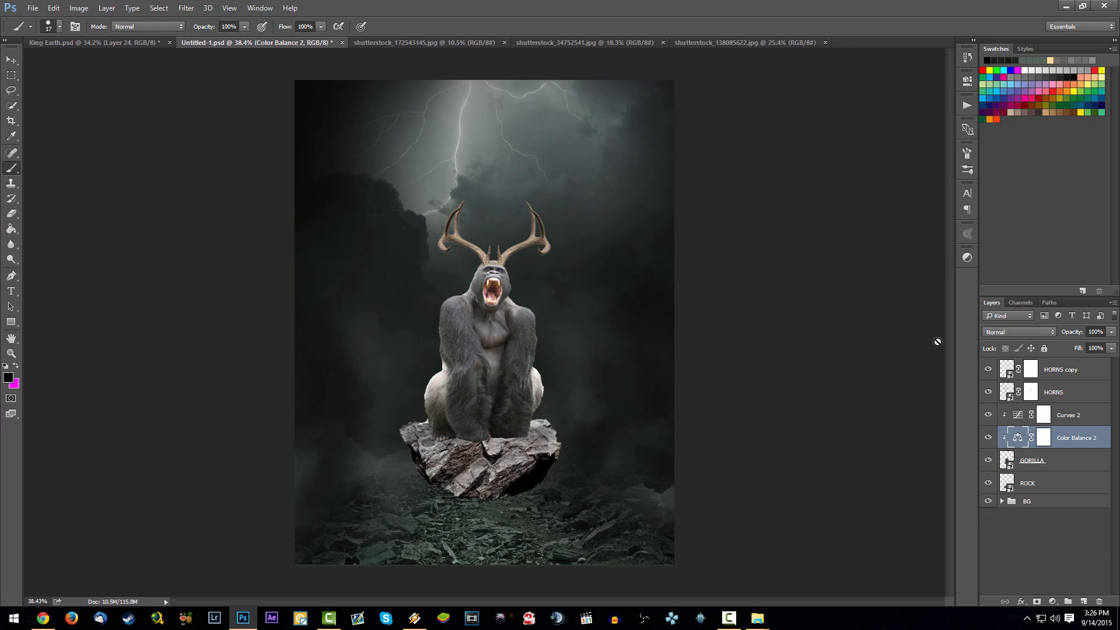
pyautogui.doubleClick(1018, 438)
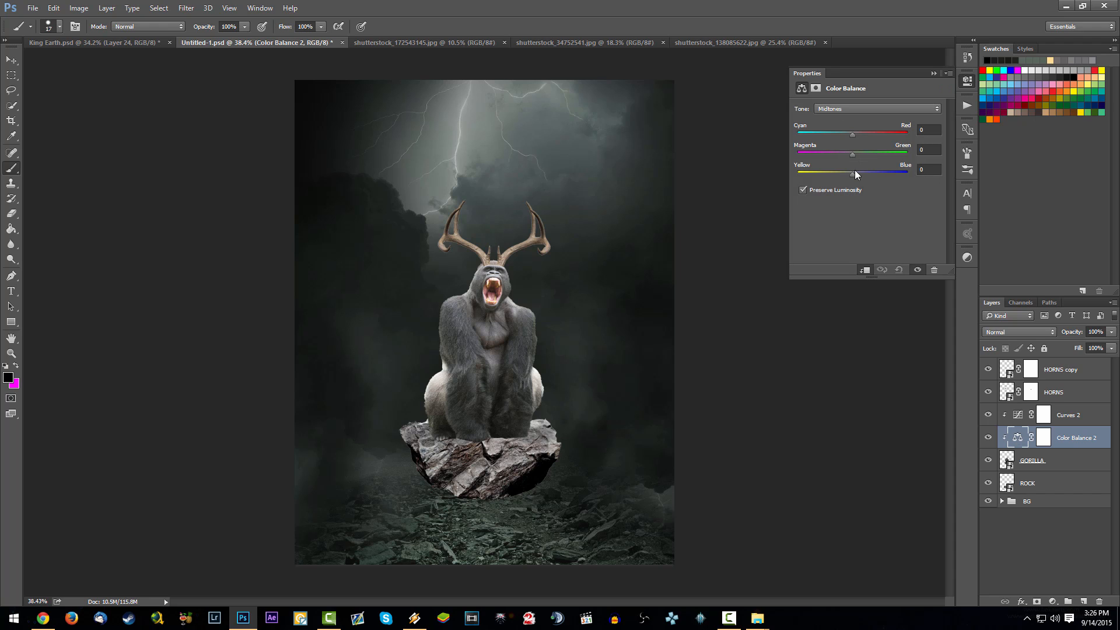
pyautogui.moveTo(855, 170); pyautogui.dragTo(856, 134)
# - Shift the shadows of the gorilla's Color Balance slightly toward blue and green
pyautogui.click(861, 111)
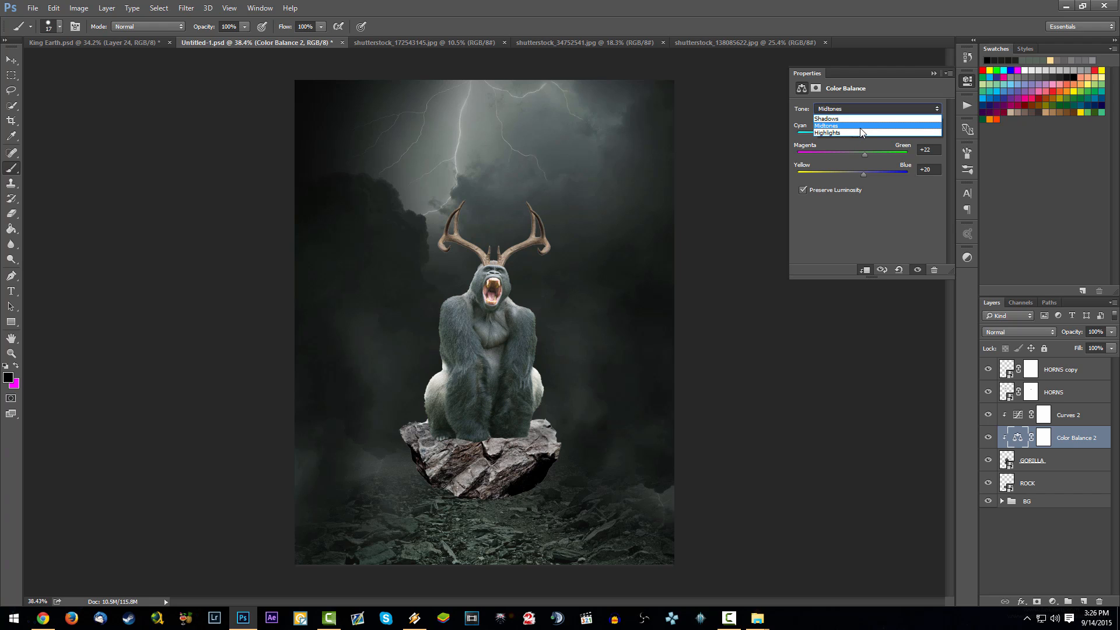
pyautogui.click(859, 120)
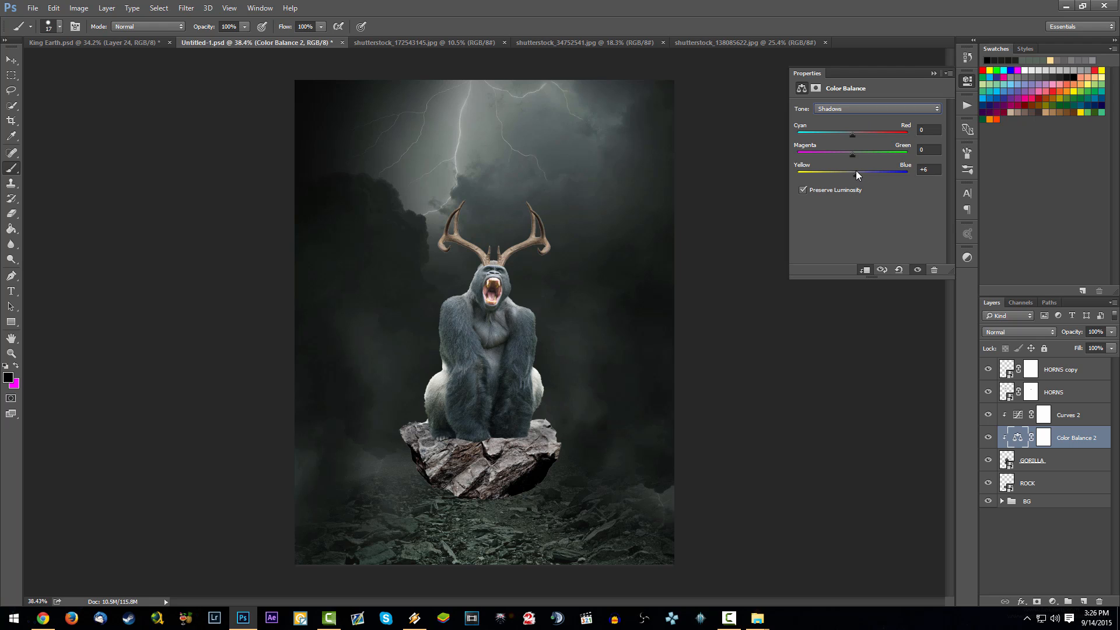
pyautogui.moveTo(852, 155); pyautogui.dragTo(856, 154)
pyautogui.click(936, 73)
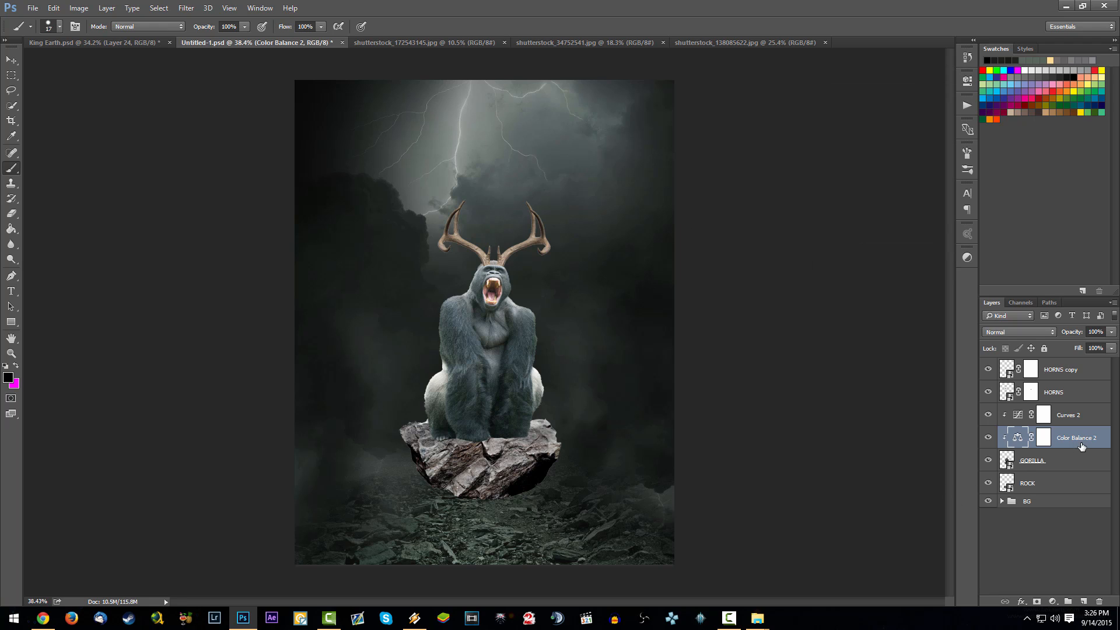
# - Darken the gorilla with its Curves adjustment by lowering the upper part of the curve and fine-tuning a lower point
pyautogui.click(1017, 424)
pyautogui.doubleClick(1017, 415)
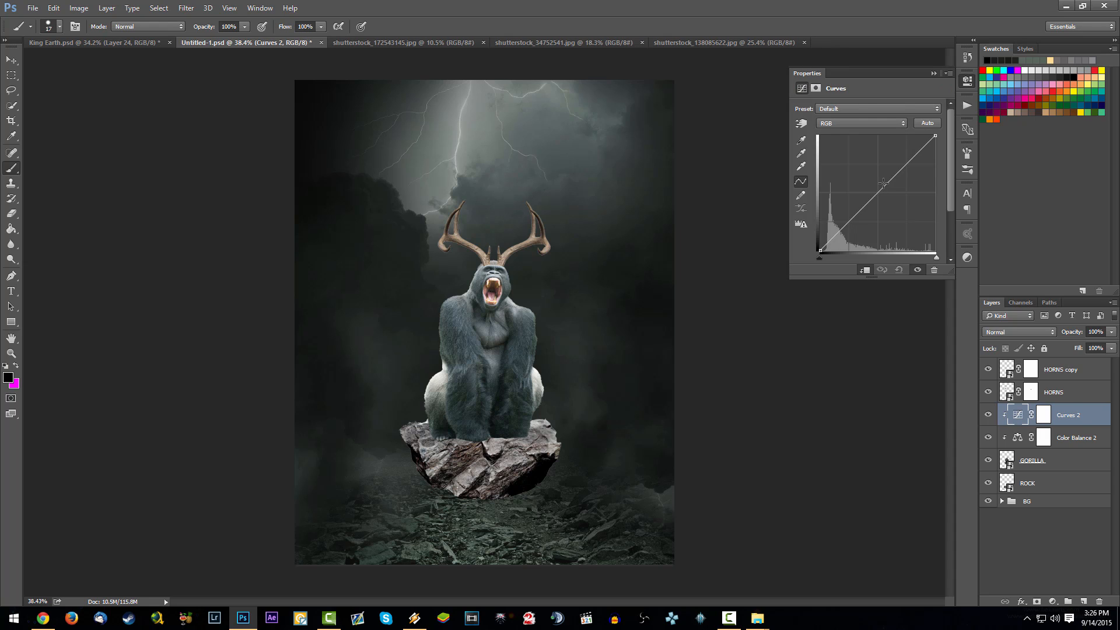
pyautogui.moveTo(884, 184); pyautogui.dragTo(906, 179)
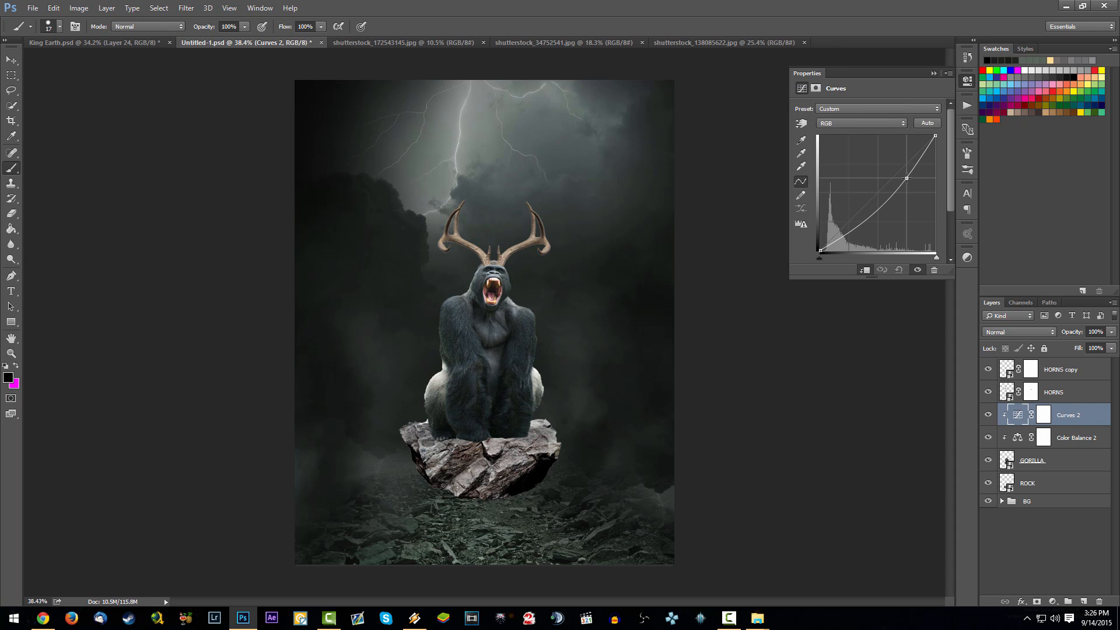
pyautogui.click(861, 228)
pyautogui.moveTo(853, 223); pyautogui.dragTo(857, 221)
pyautogui.click(932, 74)
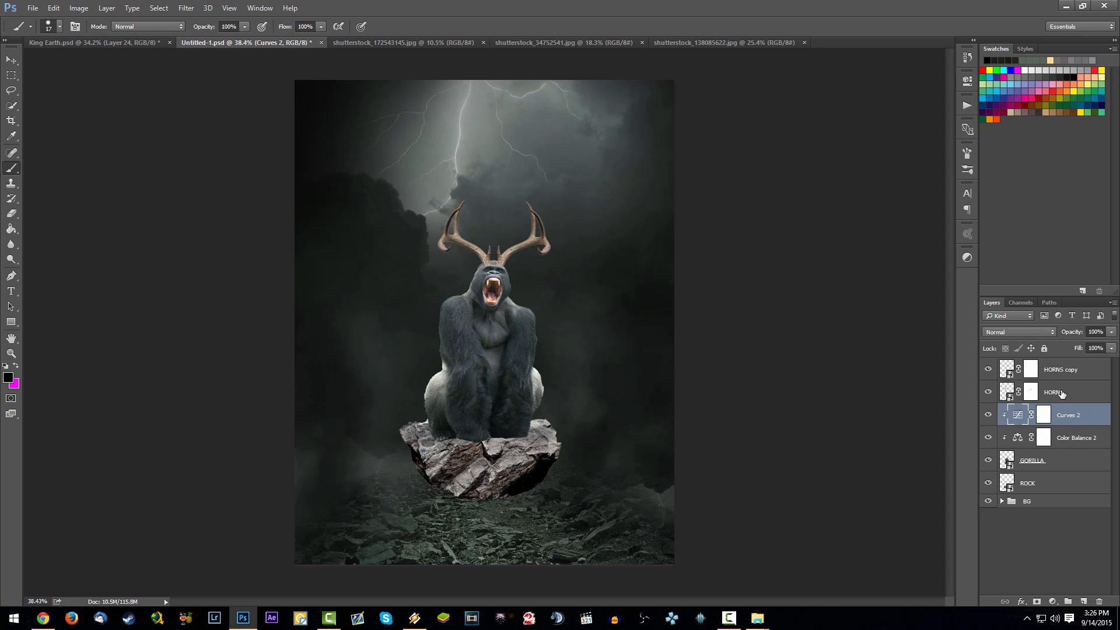
# - Group the GORILLA layer with its Color Balance and Curves adjustments and name the group GORILLA
pyautogui.click(1059, 466)
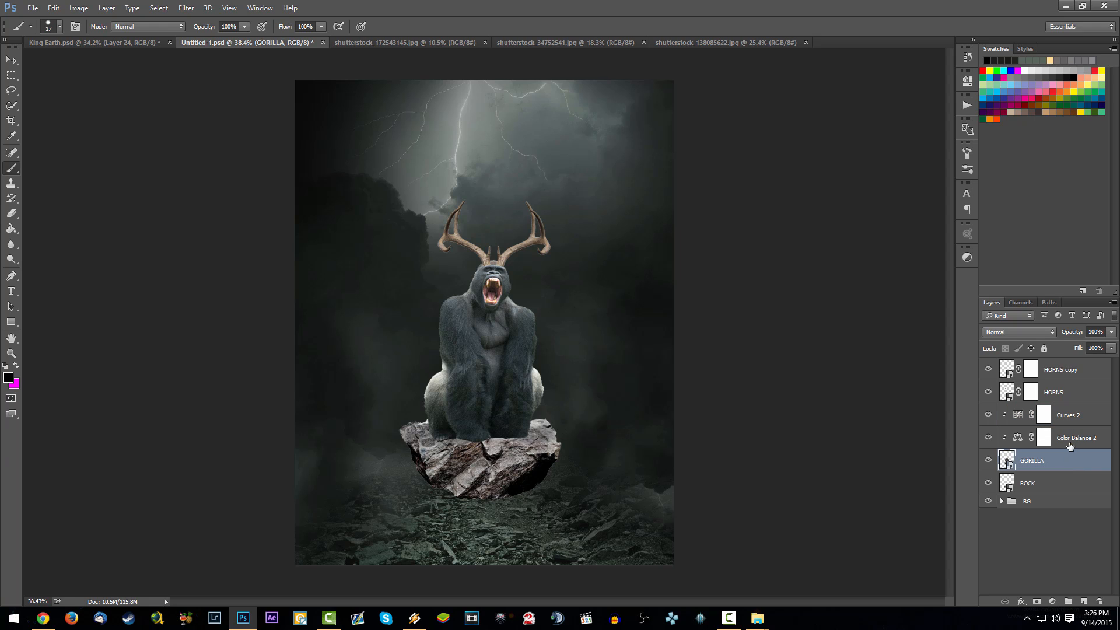
pyautogui.keyDown('shift'); pyautogui.click(1071, 438); pyautogui.keyUp('shift')
pyautogui.keyDown('shift'); pyautogui.click(1071, 415); pyautogui.keyUp('shift')
pyautogui.hotkey('ctrl', 'g')
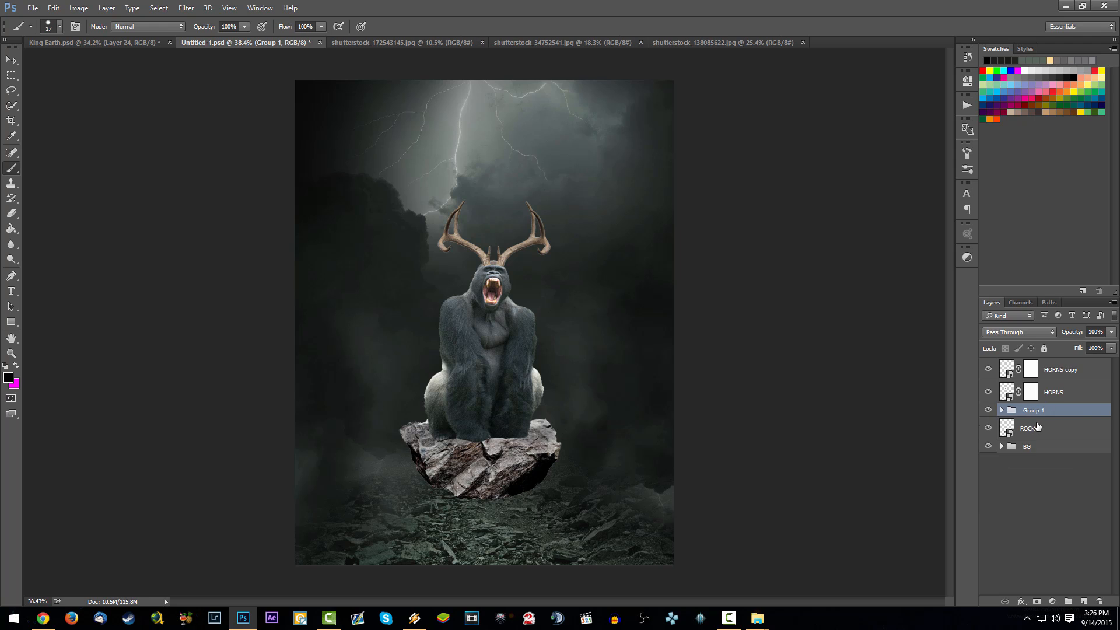
pyautogui.doubleClick(1039, 410)
pyautogui.write('GORILLA')
pyautogui.press('Return')
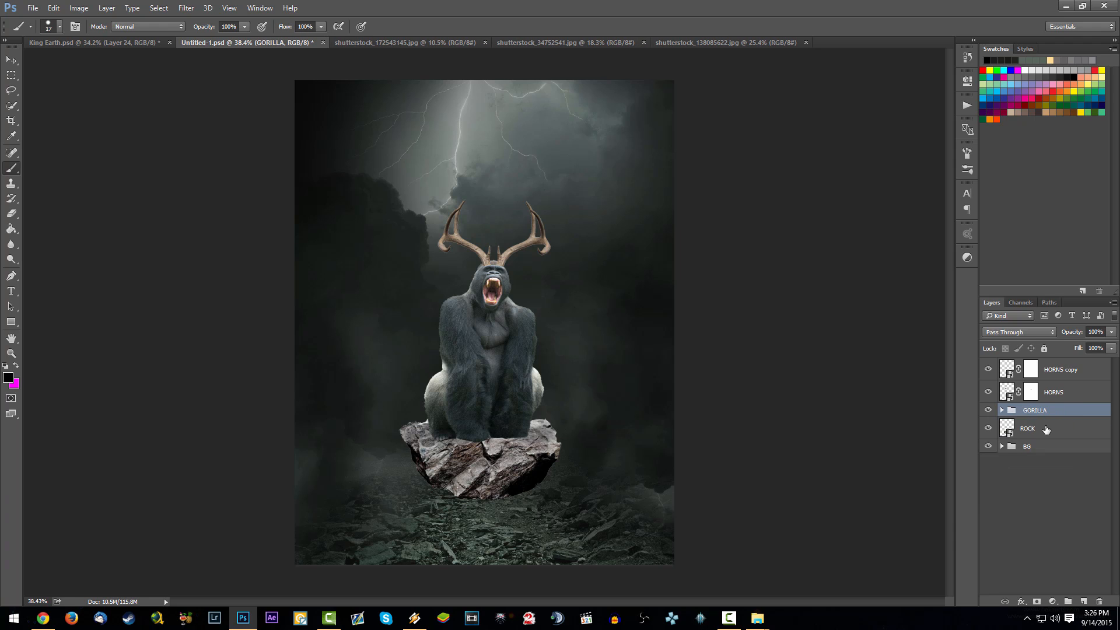
# - Add Color Balance, Curves and Levels adjustment layers above the ROCK layer
pyautogui.click(1038, 427)
pyautogui.click(1054, 601)
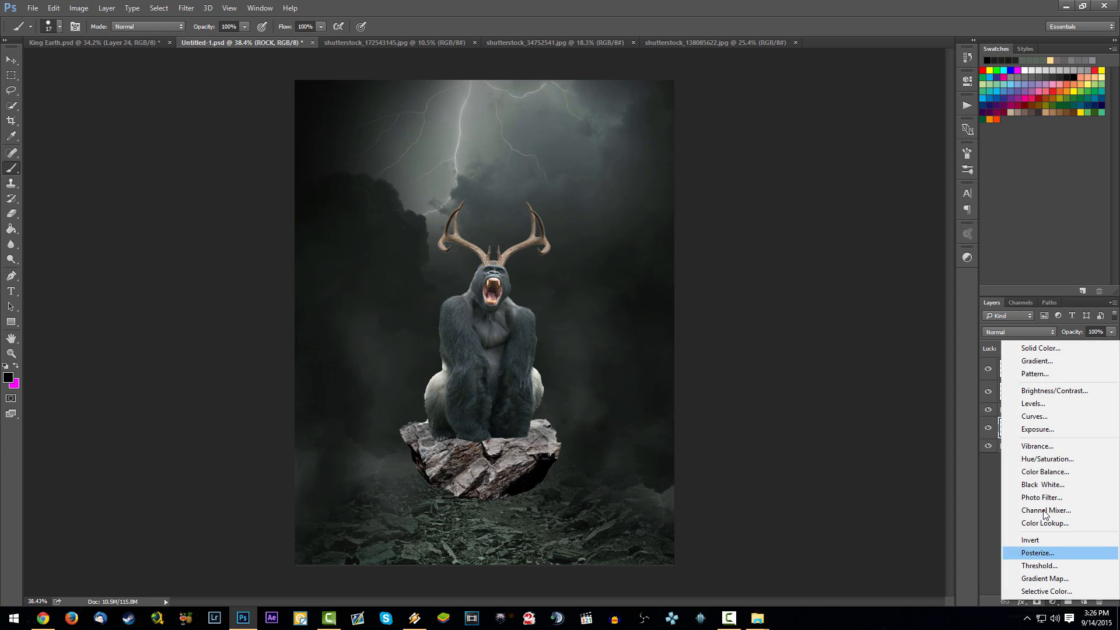
pyautogui.click(1056, 471)
pyautogui.click(1053, 601)
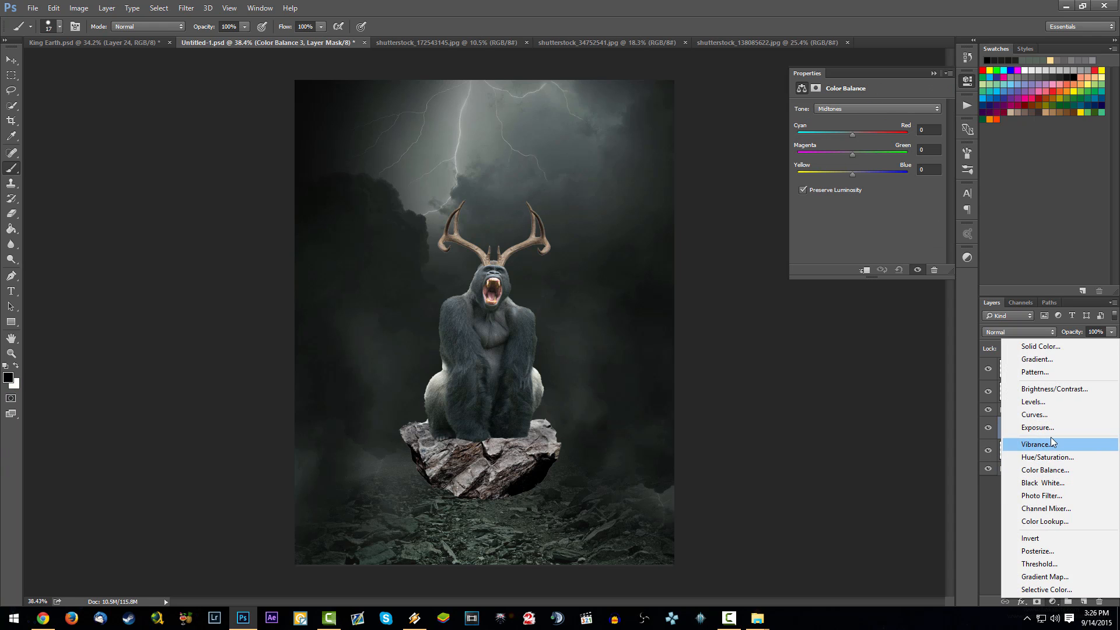
pyautogui.click(1053, 415)
pyautogui.click(1054, 602)
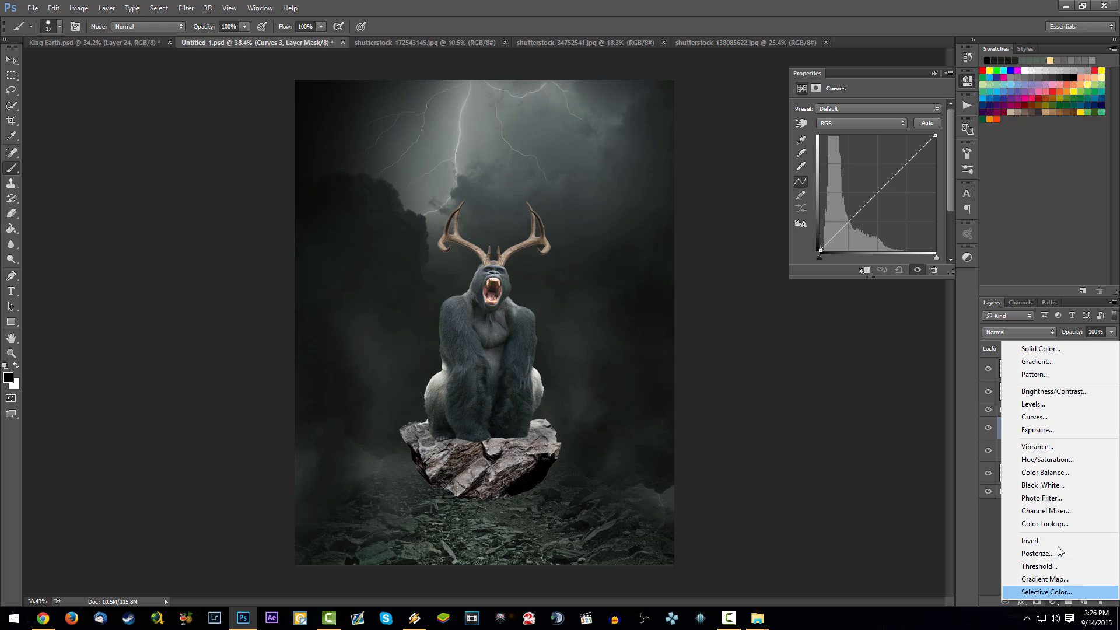
pyautogui.click(1032, 404)
# - Clip the new Color Balance, Curves and Levels adjustments together to the ROCK layer
pyautogui.rightClick(1068, 478)
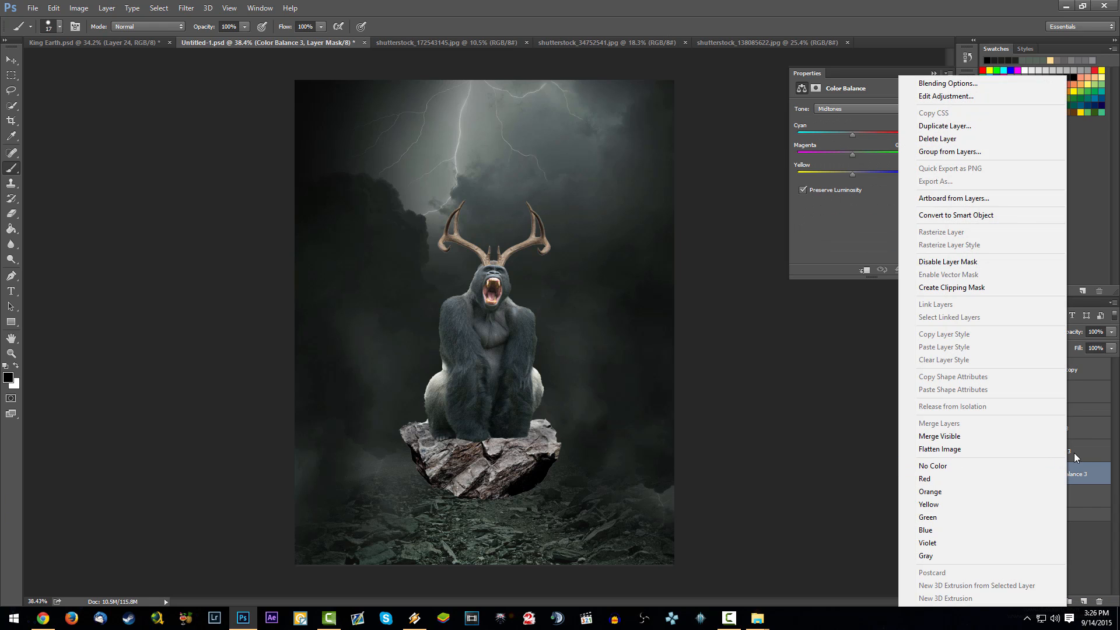
pyautogui.click(1097, 453)
pyautogui.keyDown('shift'); pyautogui.click(1087, 433); pyautogui.keyUp('shift')
pyautogui.rightClick(1075, 477)
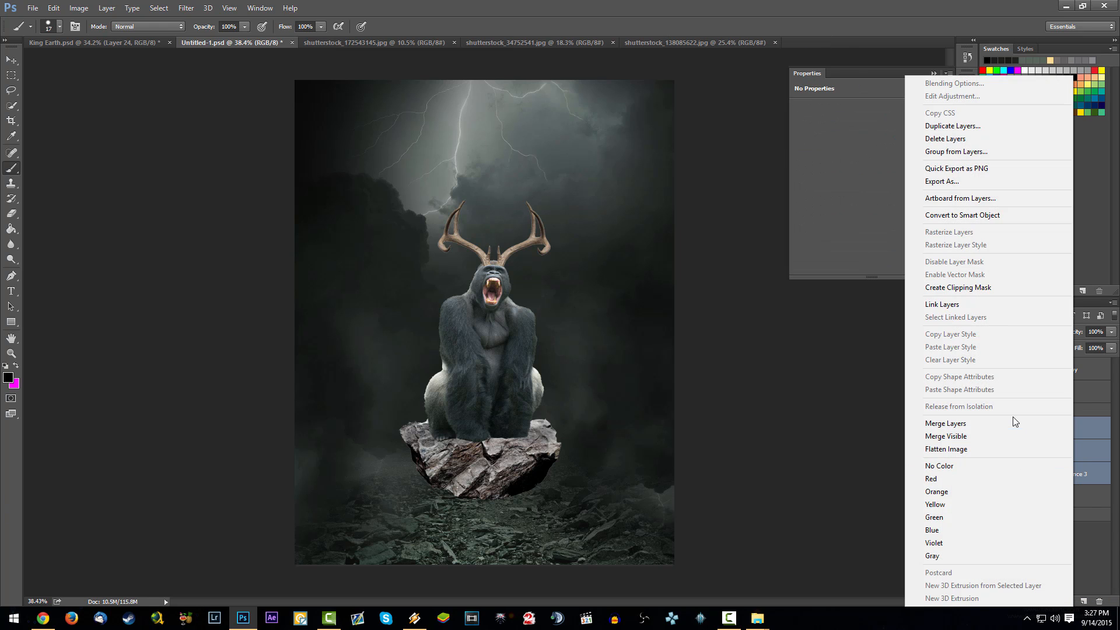
pyautogui.click(996, 289)
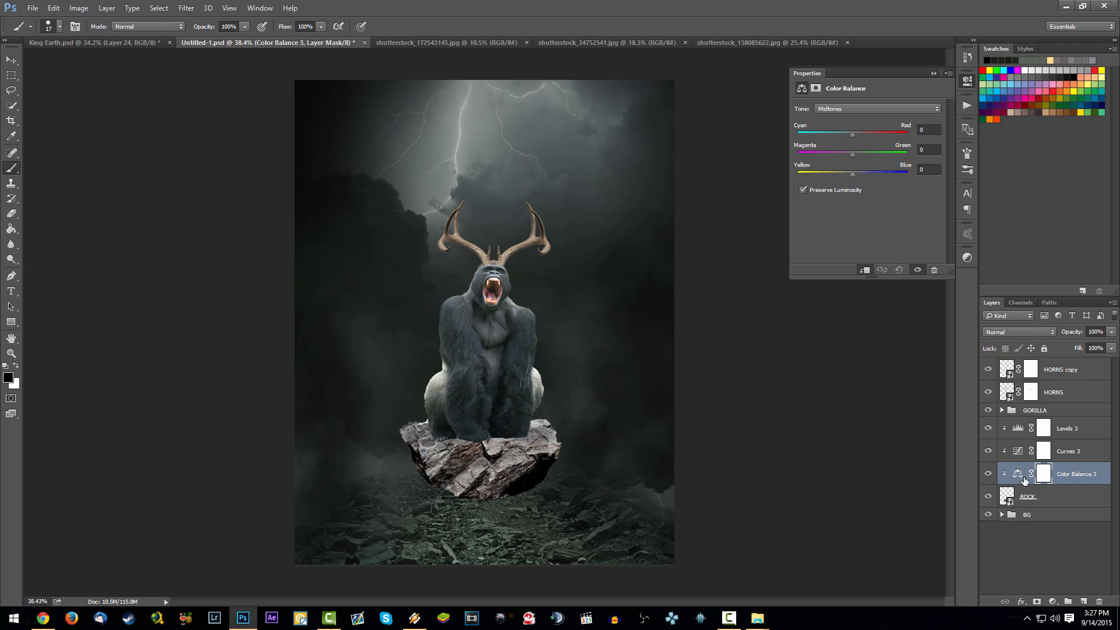
# - Shift the rock's midtones to green +37 and blue +29, and darken it with its Curves adjustment, lifting the lower part slightly
pyautogui.moveTo(855, 173); pyautogui.dragTo(871, 152)
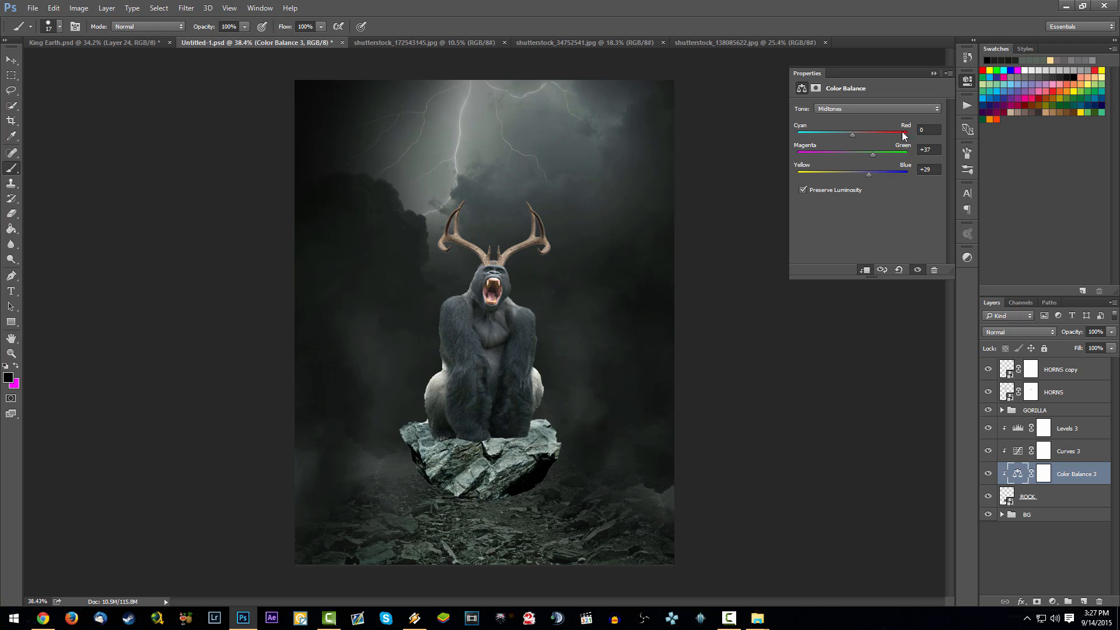
pyautogui.click(934, 73)
pyautogui.doubleClick(1018, 451)
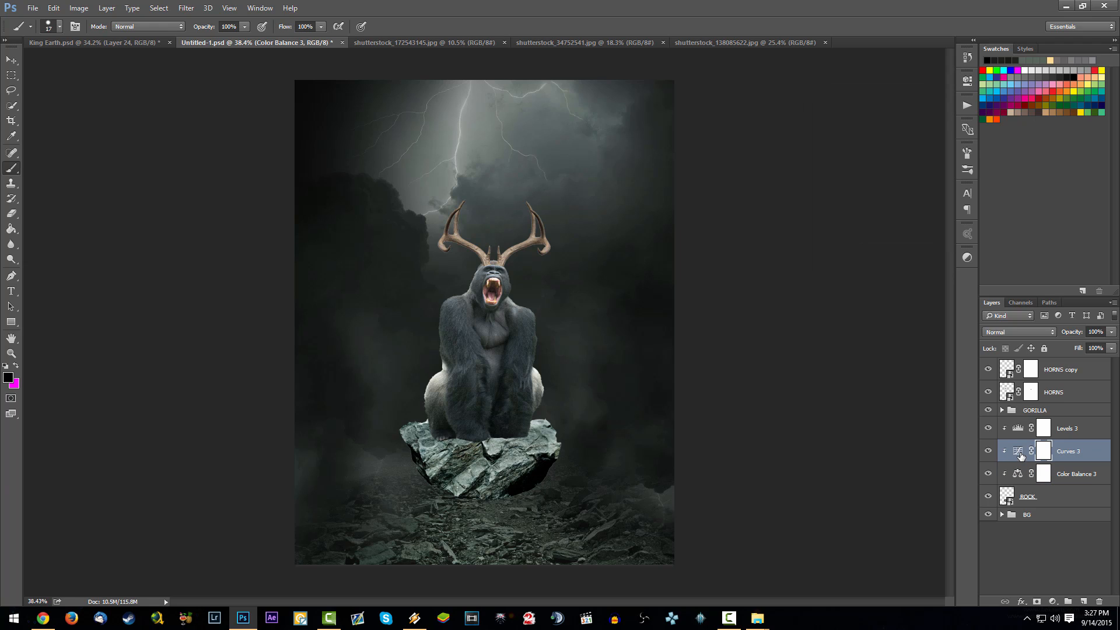
pyautogui.moveTo(900, 173); pyautogui.dragTo(913, 177)
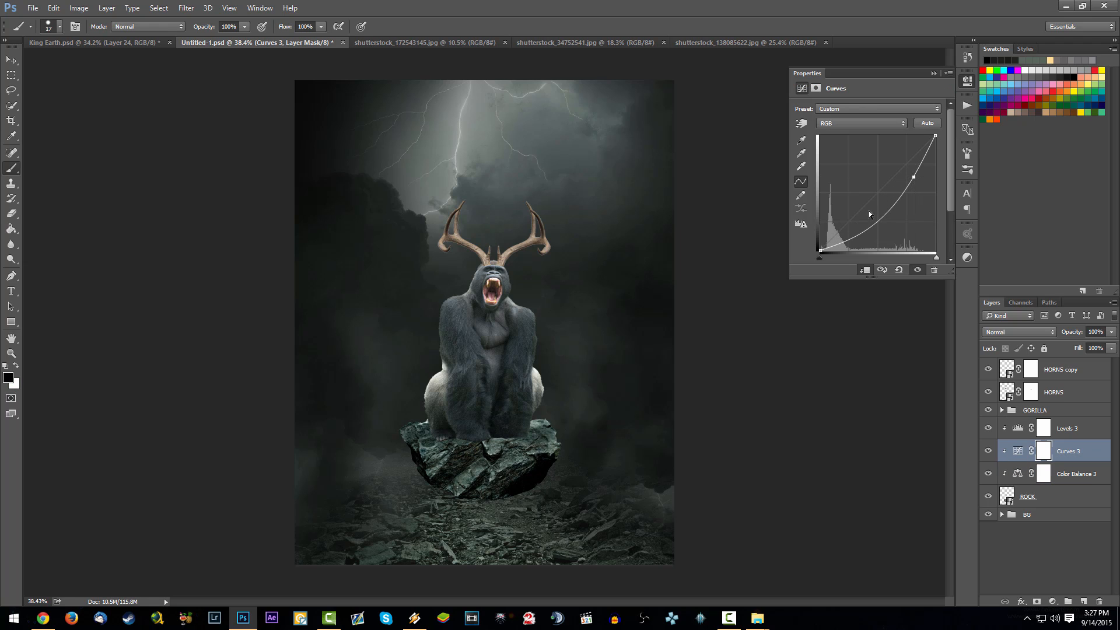
pyautogui.moveTo(872, 222); pyautogui.dragTo(877, 221)
# - Flatten the rock's contrast with its Levels adjustment by raising the black output level to 23 and lowering the white output level
pyautogui.click(1066, 430)
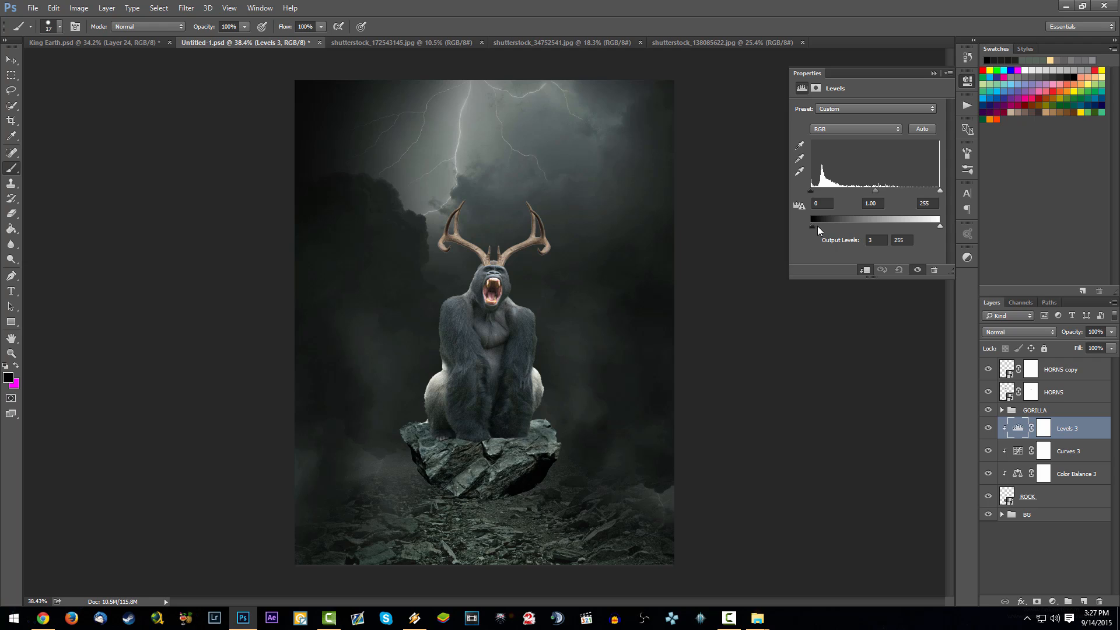
pyautogui.moveTo(817, 225); pyautogui.dragTo(822, 225)
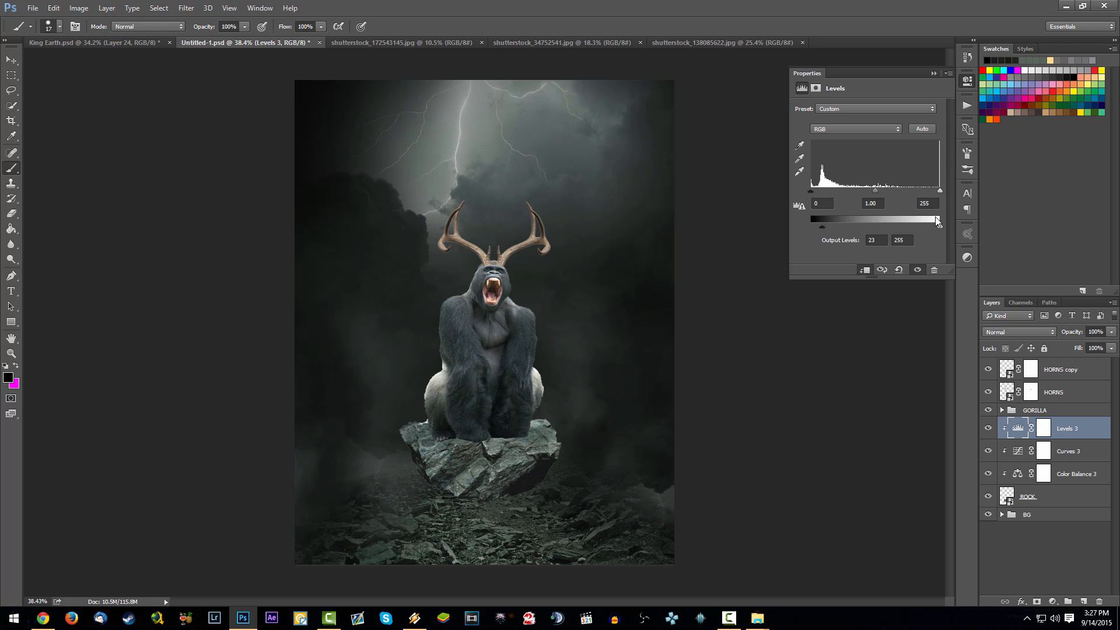
pyautogui.moveTo(940, 227); pyautogui.dragTo(890, 190)
pyautogui.click(933, 74)
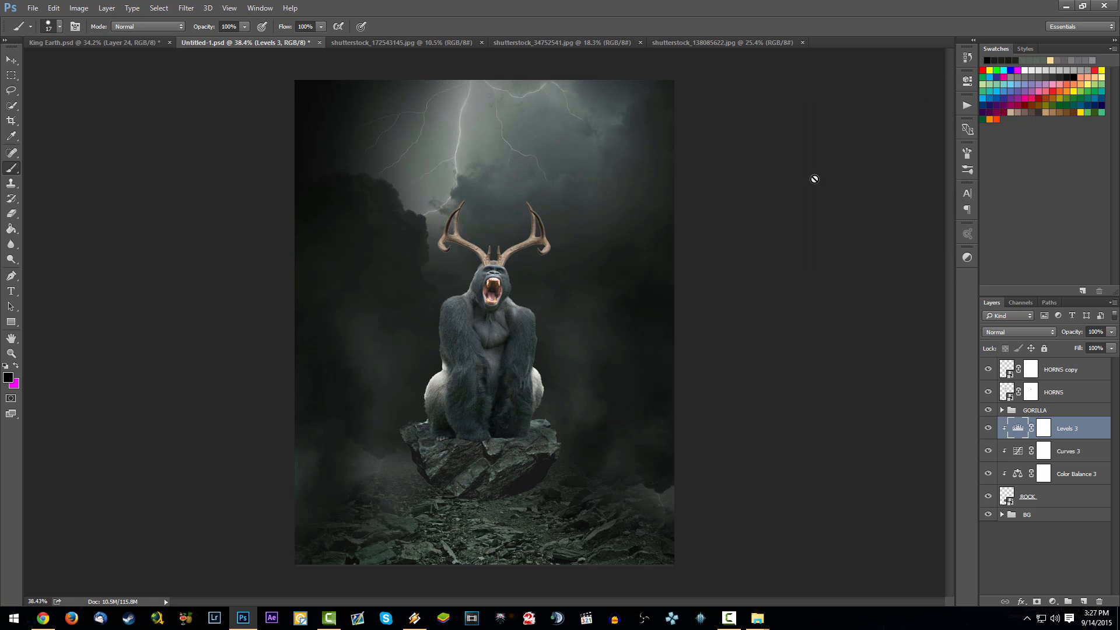
# - Group the ROCK layer with its three clipped adjustments and name the group ROCKS
pyautogui.hotkey('ctrl', '0')
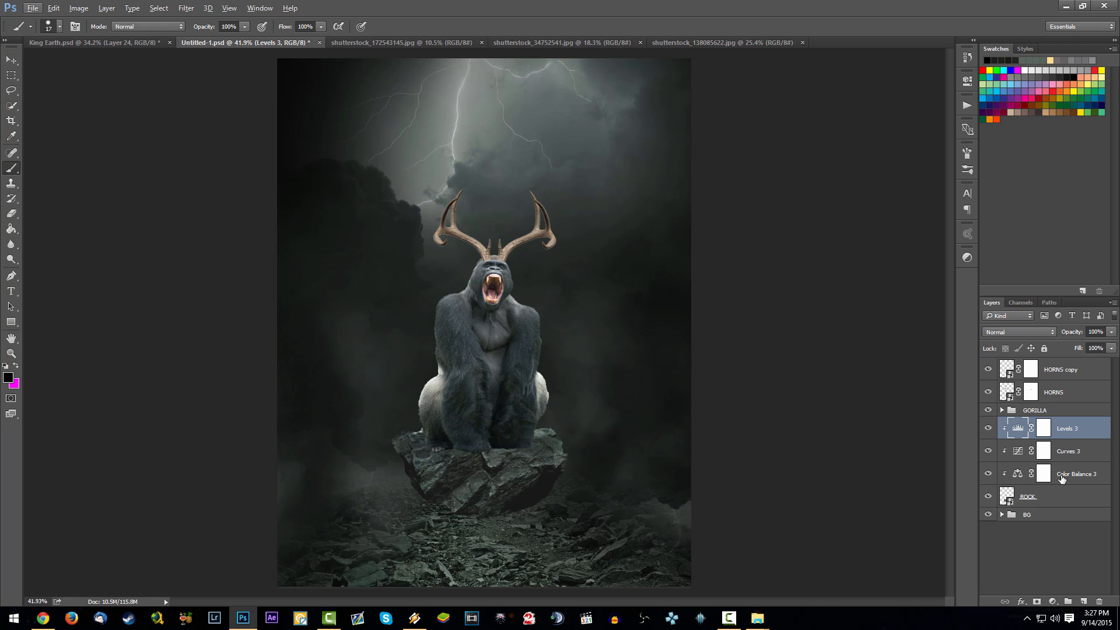
pyautogui.keyDown('shift'); pyautogui.click(1072, 498); pyautogui.keyUp('shift')
pyautogui.hotkey('ctrl', 'g')
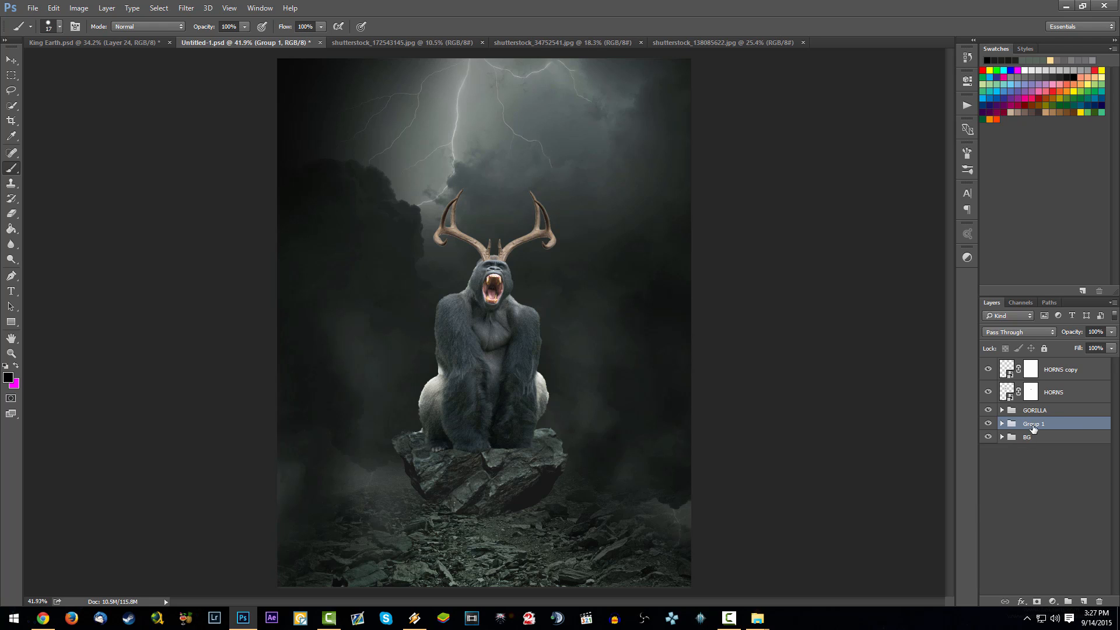
pyautogui.doubleClick(1036, 424)
pyautogui.write('ROCKS')
pyautogui.press('Return')
# - Convert the HORNS and HORNS copy layers together into a single smart object
pyautogui.click(1051, 370)
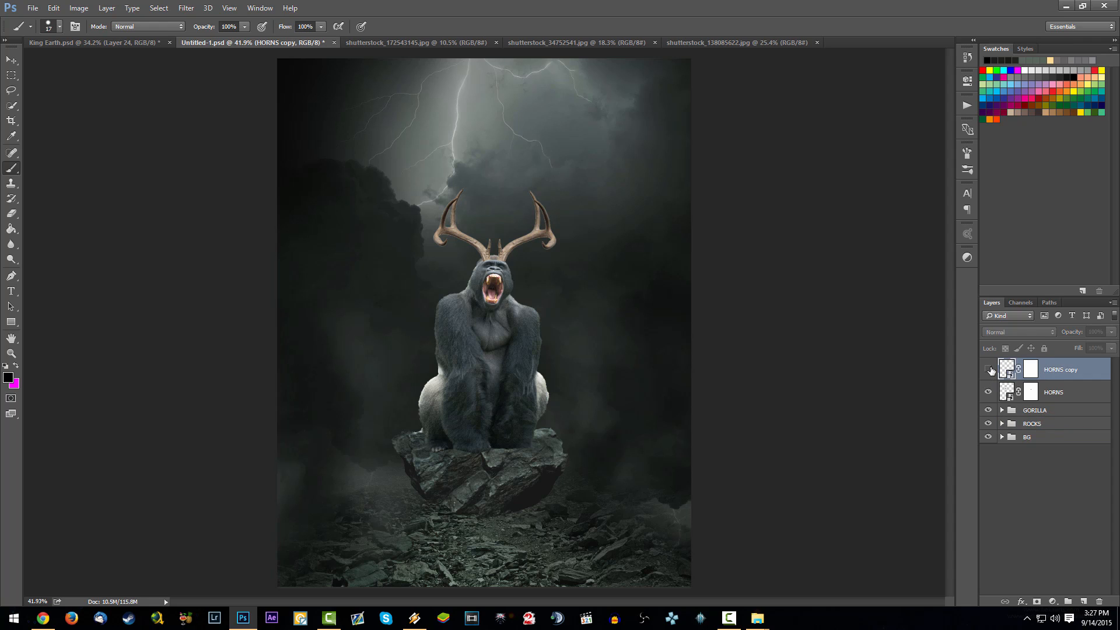
pyautogui.keyDown('shift'); pyautogui.click(1070, 389); pyautogui.keyUp('shift')
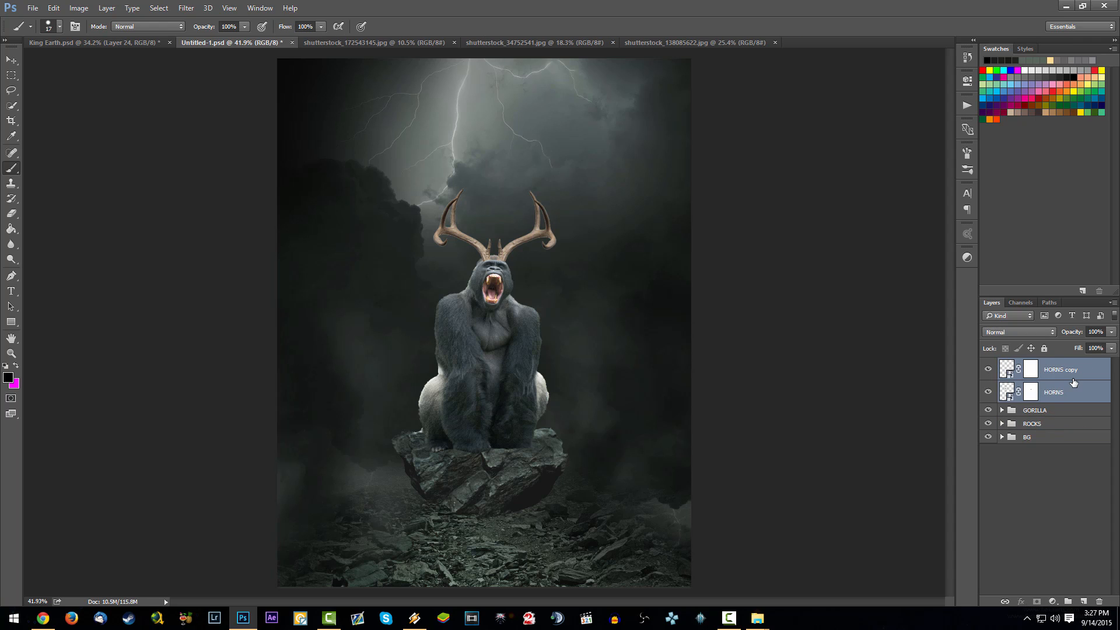
pyautogui.click(1074, 378)
pyautogui.click(1075, 397)
pyautogui.scroll(4, 504, 210)
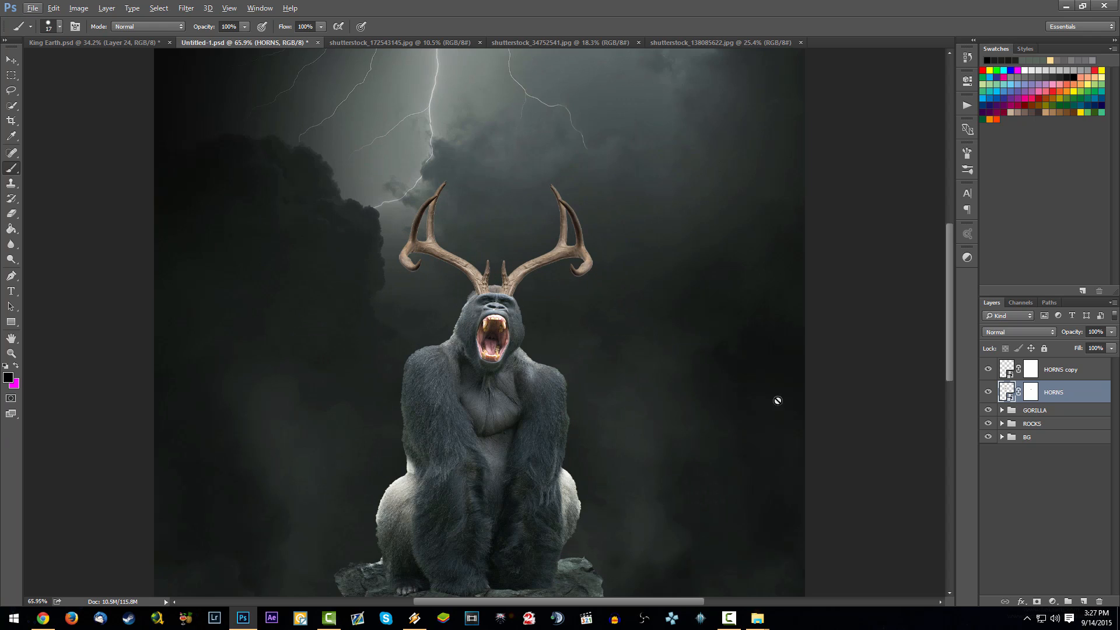
pyautogui.keyDown('shift'); pyautogui.click(1074, 377); pyautogui.keyUp('shift')
pyautogui.rightClick(1075, 376)
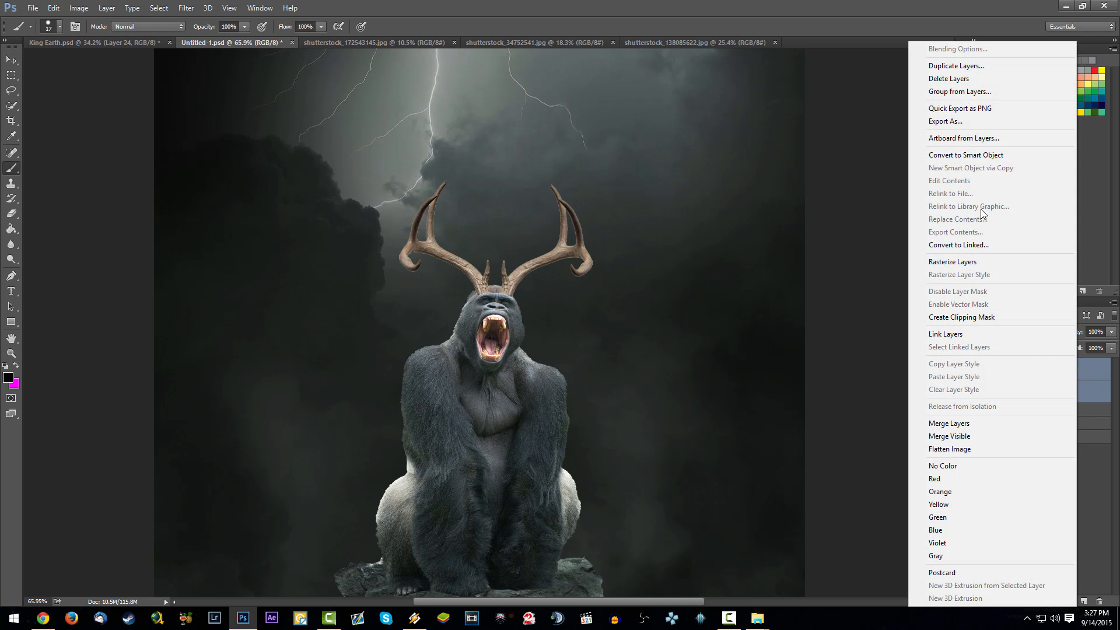
pyautogui.click(986, 156)
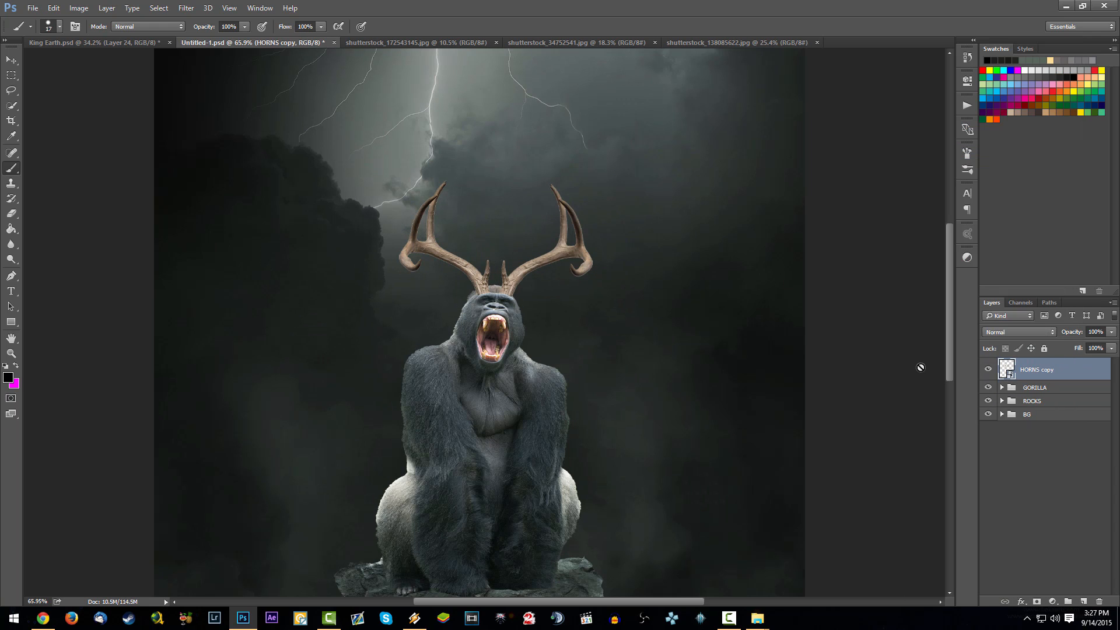
# - Add Color Balance and Curves adjustment layers above the combined antlers layer
pyautogui.click(1054, 601)
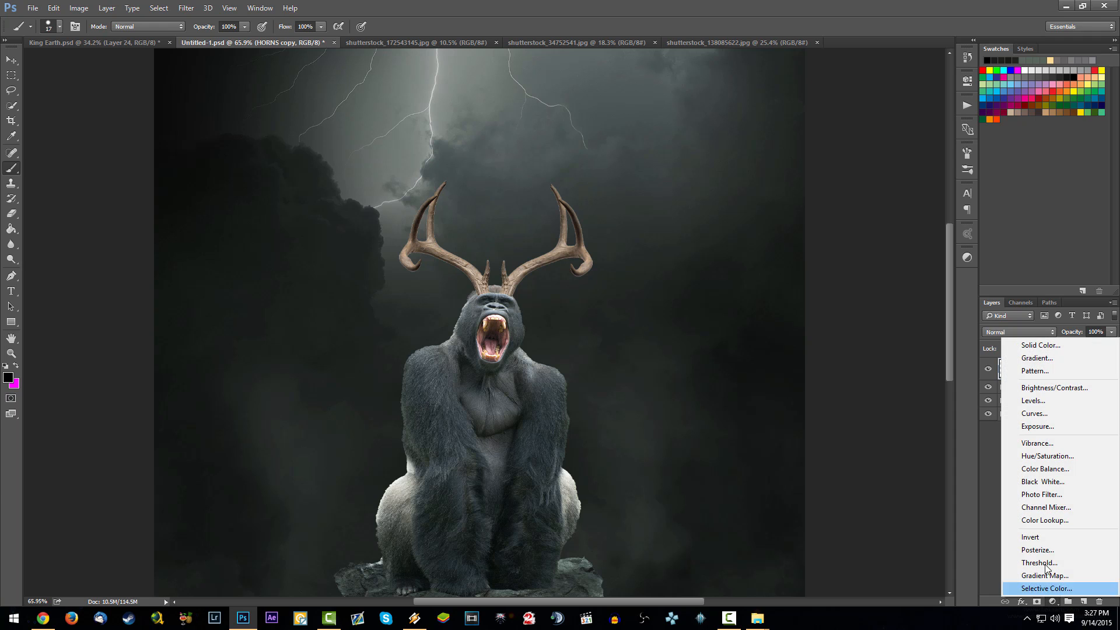
pyautogui.click(1029, 469)
pyautogui.click(1054, 602)
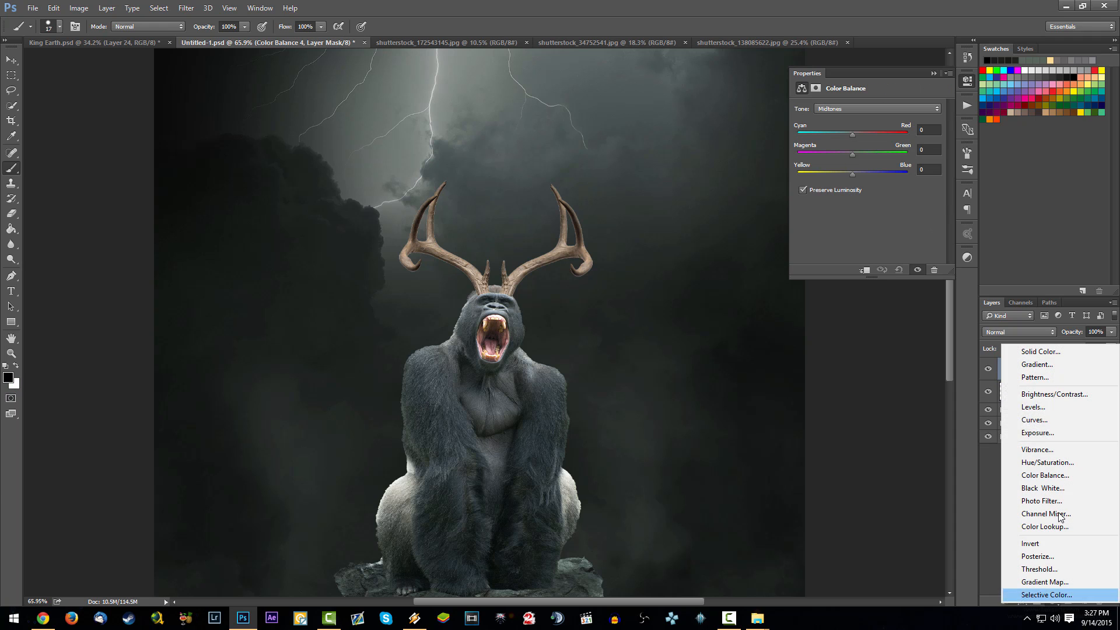
pyautogui.click(1049, 419)
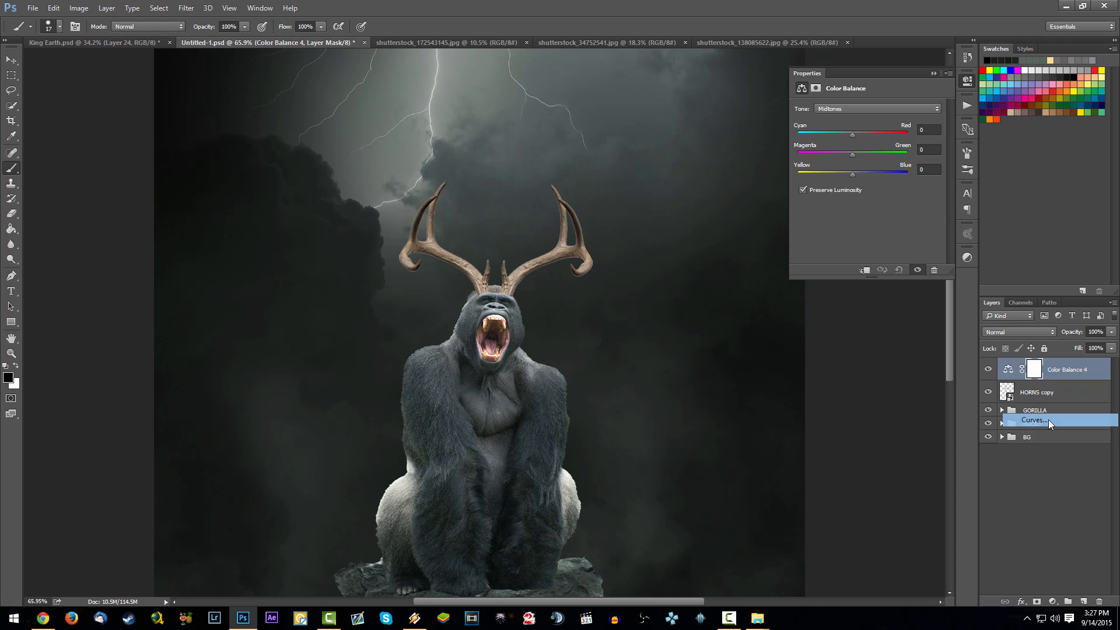
pyautogui.click(1053, 601)
pyautogui.click(978, 495)
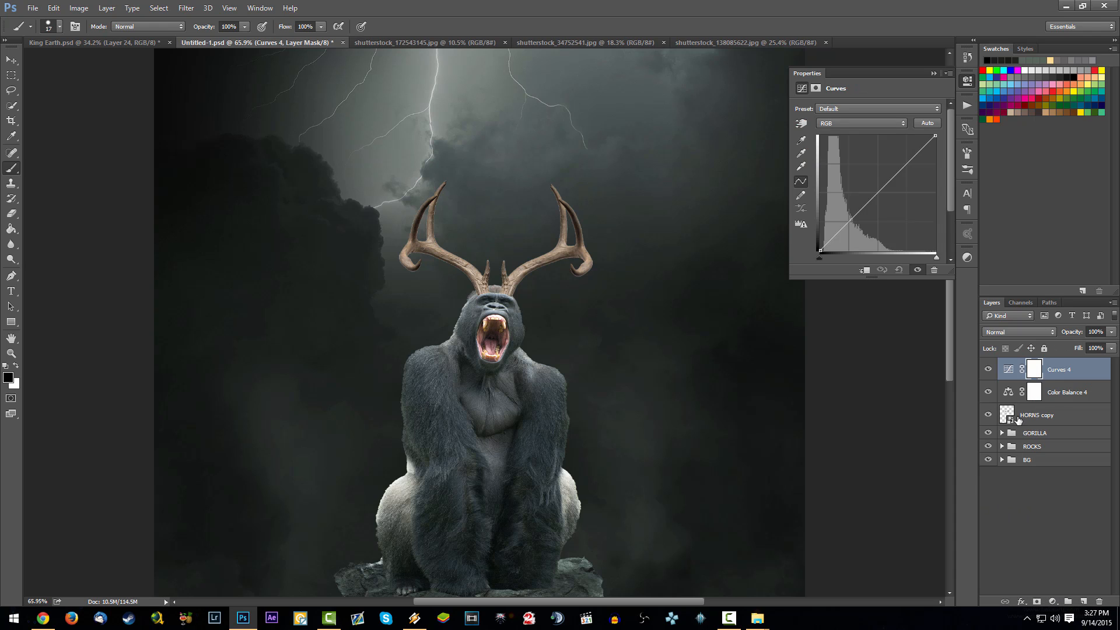
# - Clip the new Color Balance and Curves adjustments to the HORNS copy layer
pyautogui.click(1050, 392)
pyautogui.rightClick(1065, 390)
pyautogui.click(968, 288)
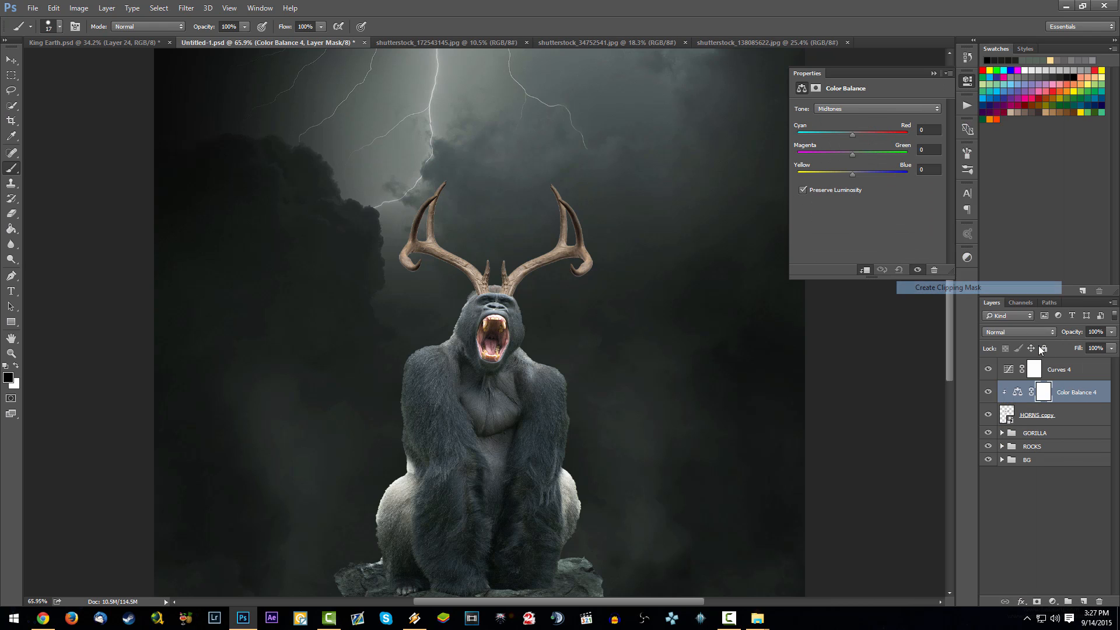
pyautogui.click(1068, 369)
pyautogui.rightClick(1068, 370)
pyautogui.click(957, 287)
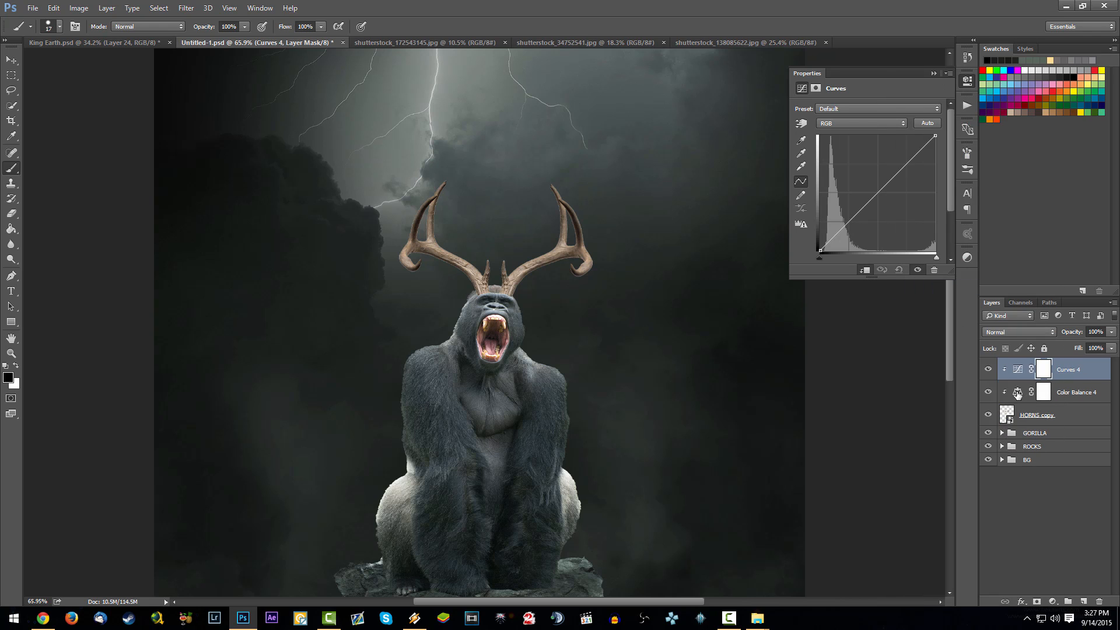
# - Set the antlers' Color Balance to midtones green +28 and blue +39, and shadows cyan-red -8, green +6 and blue +11
pyautogui.click(1017, 393)
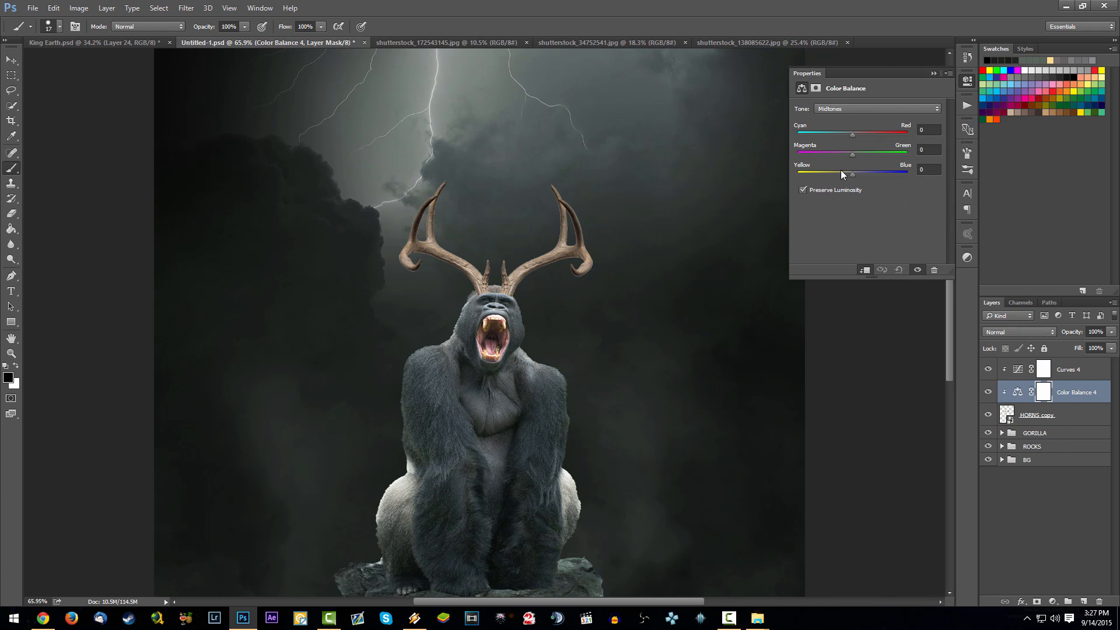
pyautogui.moveTo(856, 155); pyautogui.dragTo(871, 177)
pyautogui.click(849, 107)
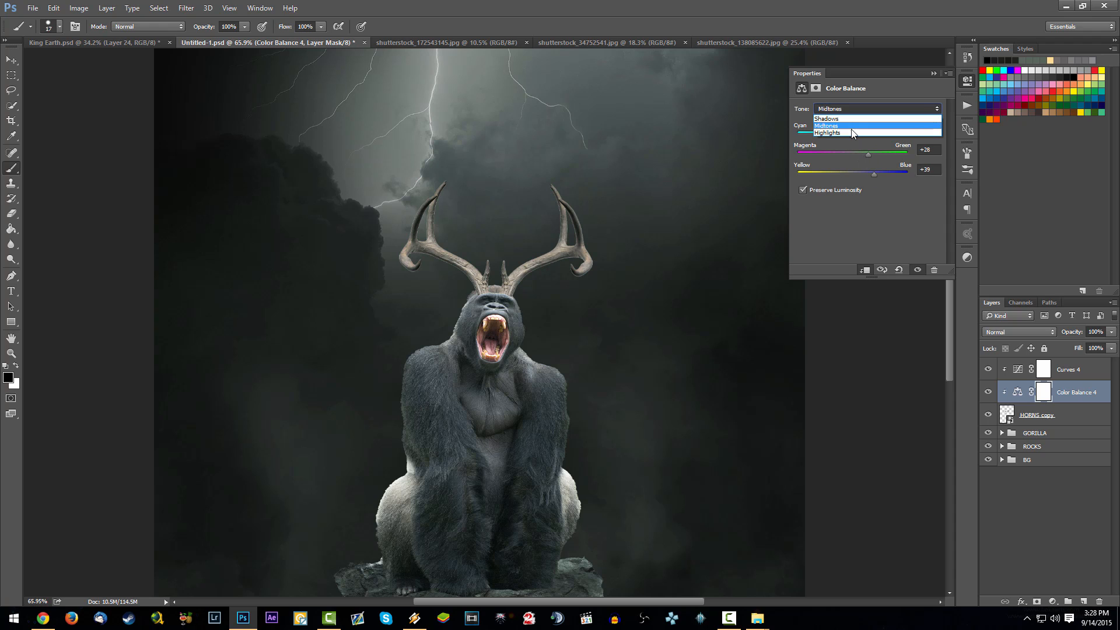
pyautogui.click(849, 114)
pyautogui.click(847, 109)
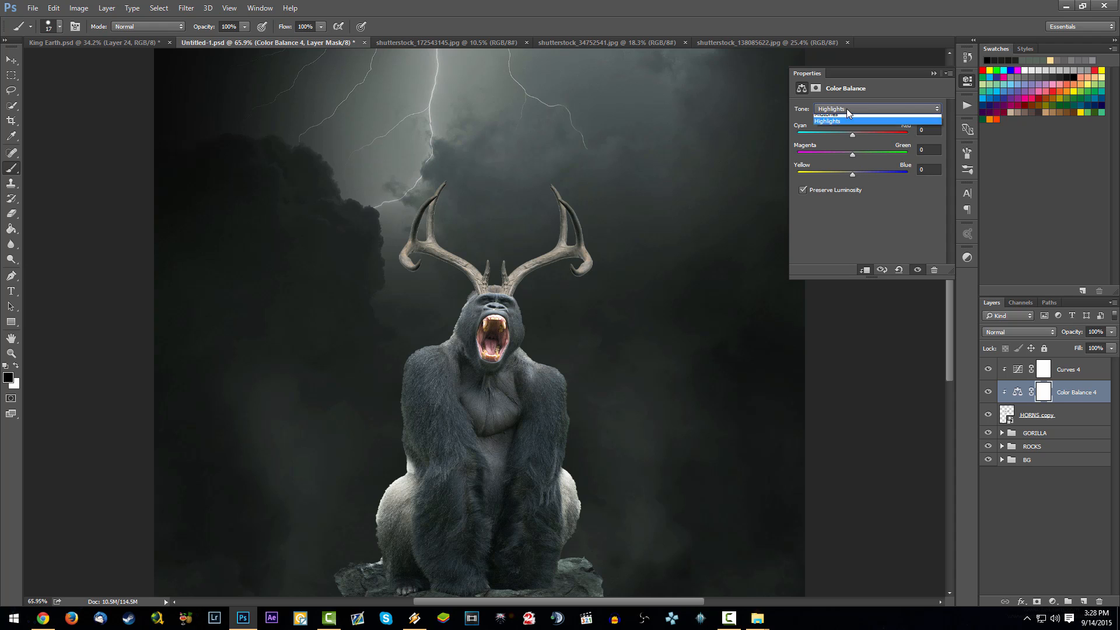
pyautogui.click(846, 116)
pyautogui.moveTo(865, 173); pyautogui.dragTo(858, 171)
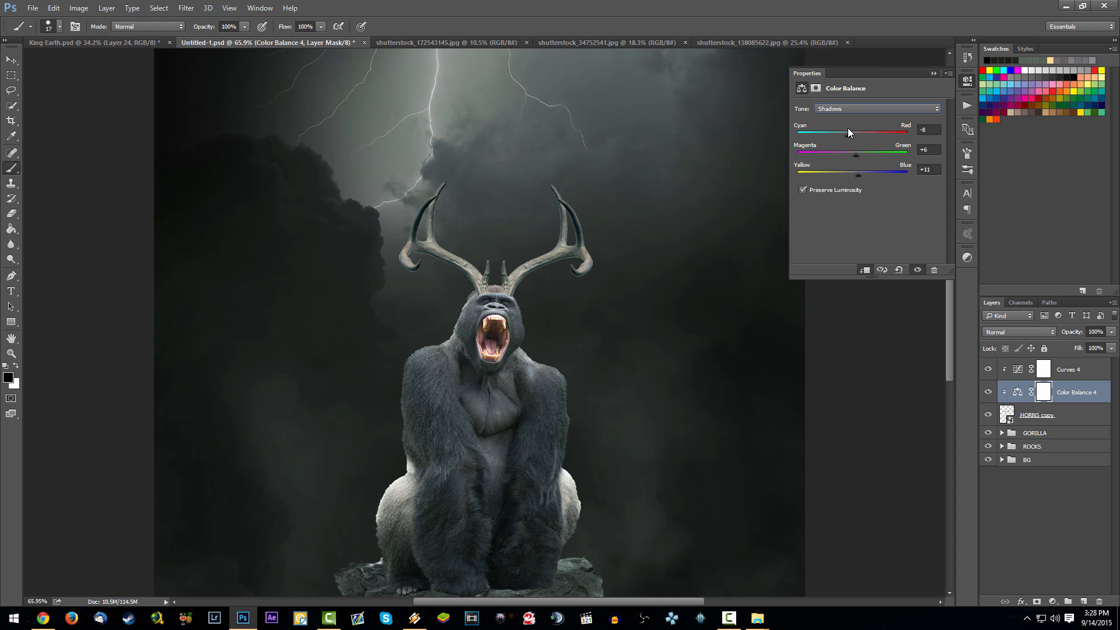
pyautogui.click(934, 73)
# - Group the HORNS copy layer with its Color Balance and Curves adjustments and name the group HORNS
pyautogui.scroll(-4, 513, 302)
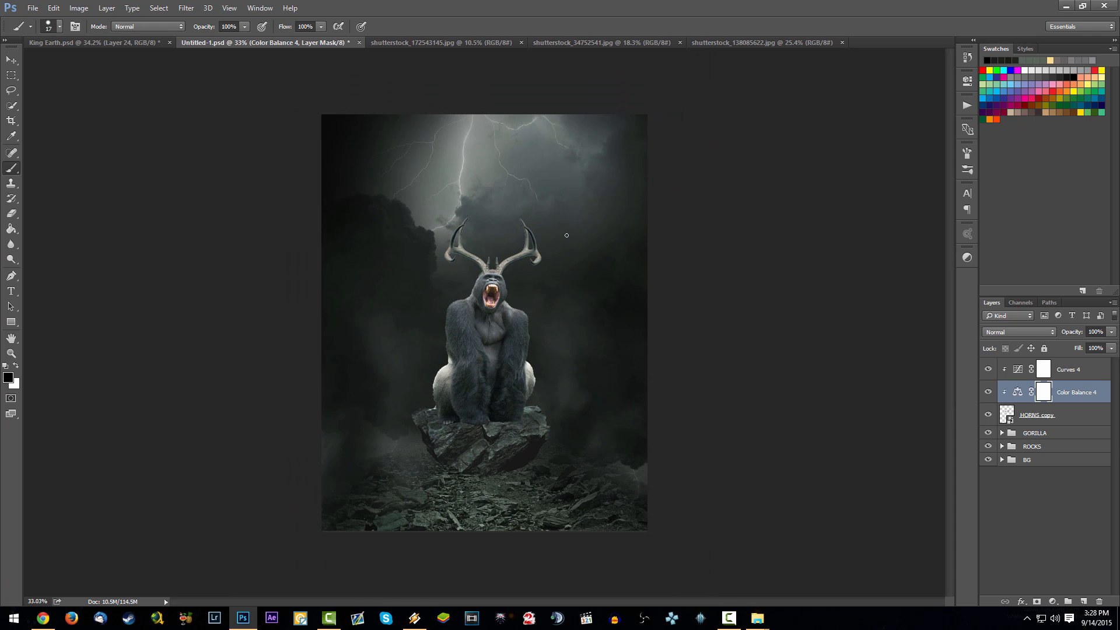
pyautogui.scroll(2, 509, 286)
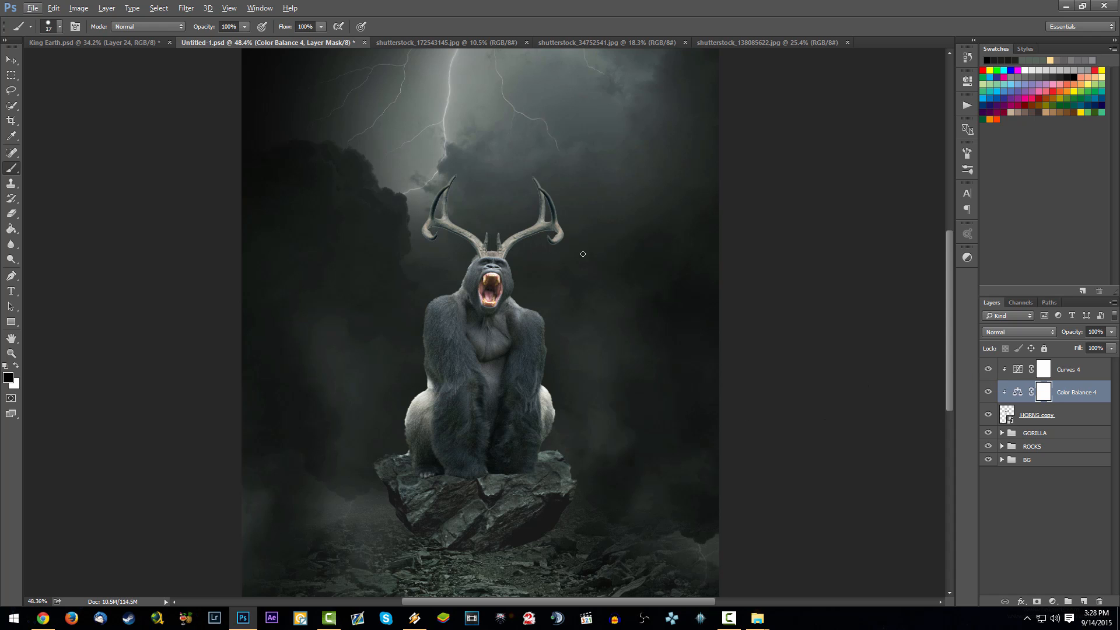
pyautogui.scroll(3, 516, 210)
pyautogui.scroll(-2, 441, 216)
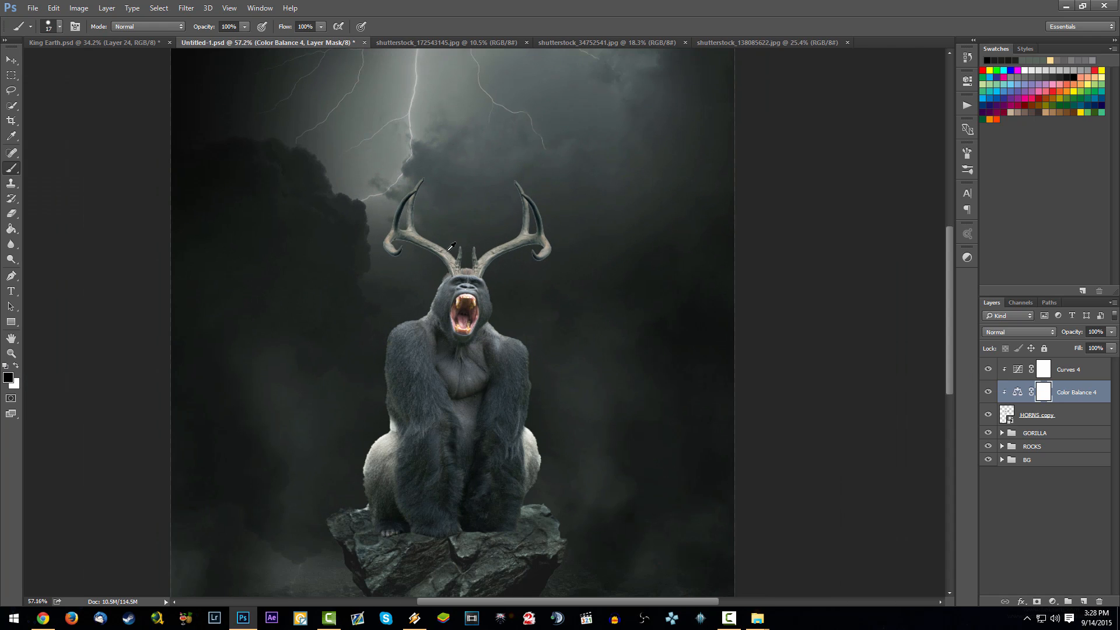
pyautogui.click(1077, 369)
pyautogui.keyDown('shift'); pyautogui.click(1068, 421); pyautogui.keyUp('shift')
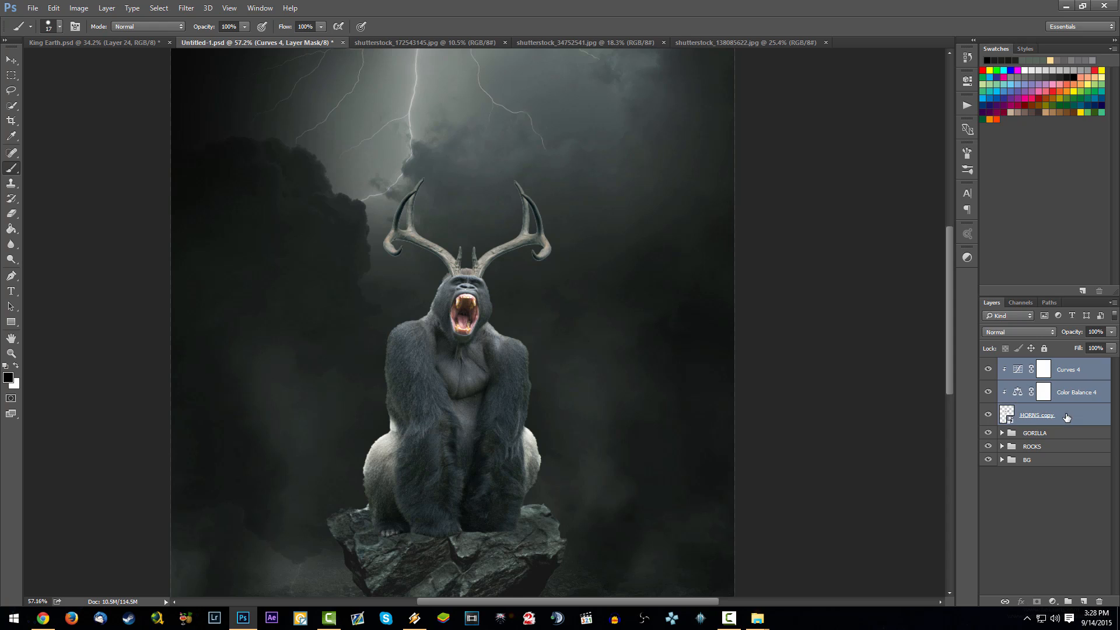
pyautogui.hotkey('ctrl', 'g')
pyautogui.doubleClick(1029, 365)
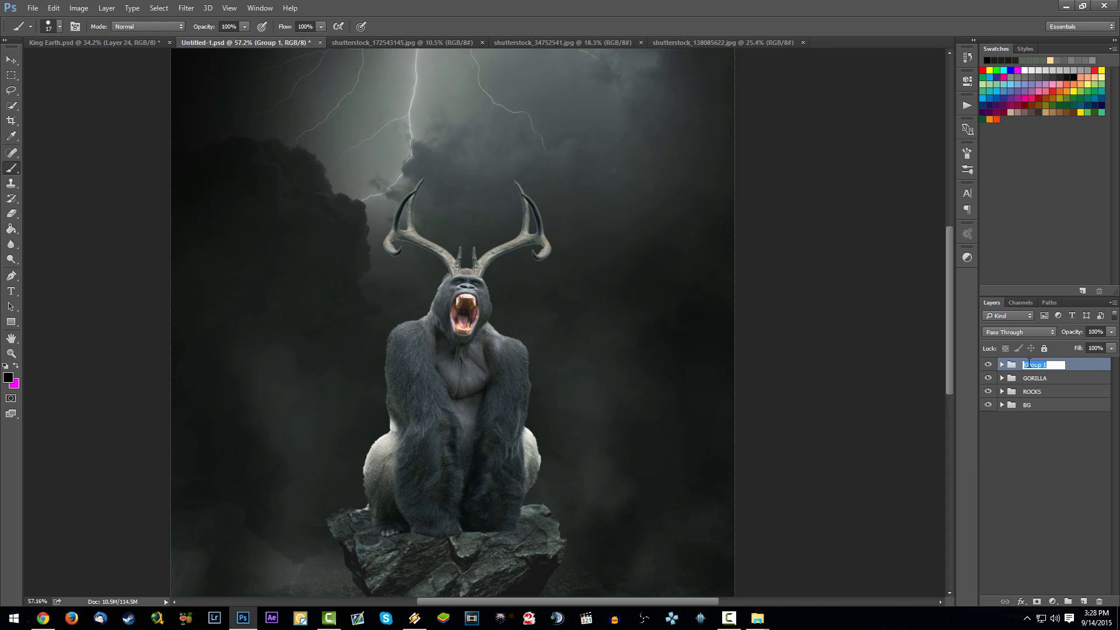
pyautogui.write('HORNS')
pyautogui.press('Return')
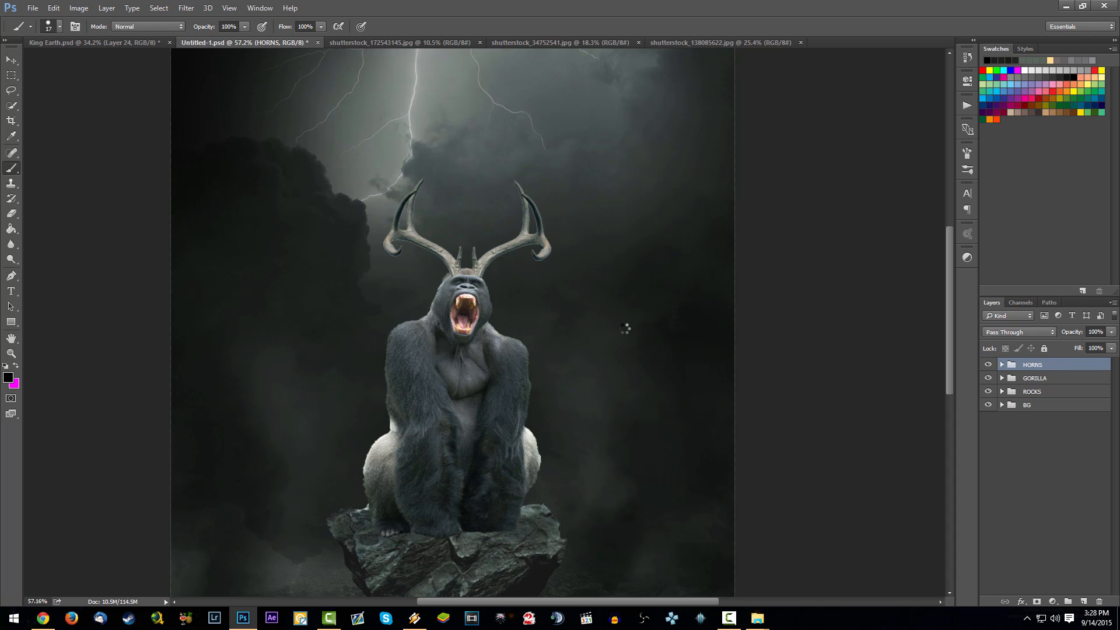
# - Save the composite and open the flame stock image shutterstock_124493101.jpg as a separate document
pyautogui.hotkey('ctrl', 's')
pyautogui.scroll(-3, 626, 325)
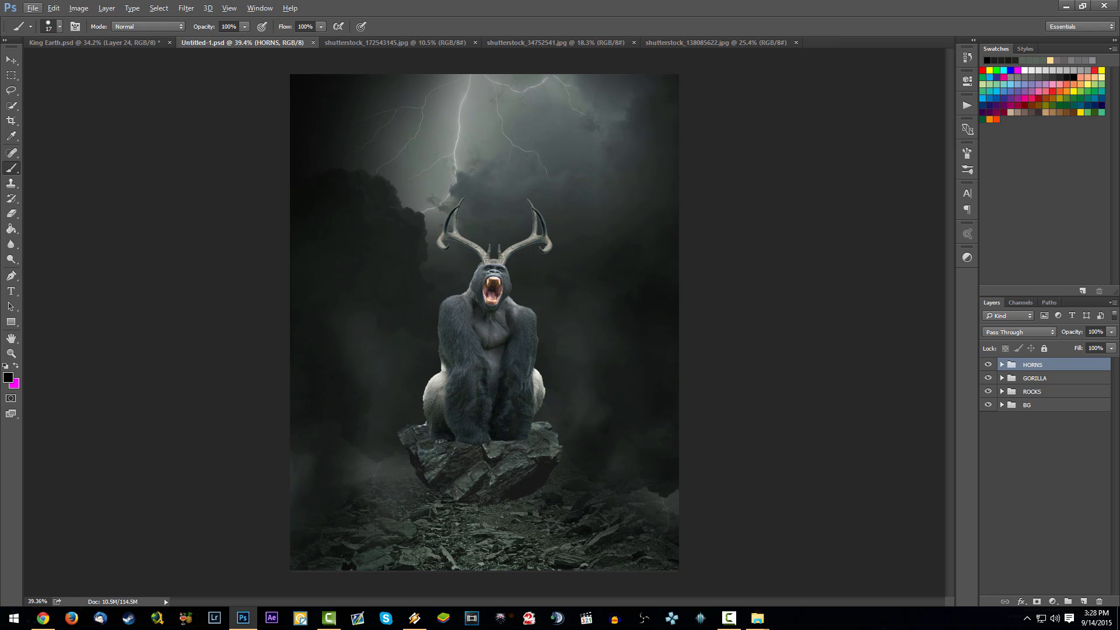
pyautogui.moveTo(719, 457); pyautogui.dragTo(999, 475)
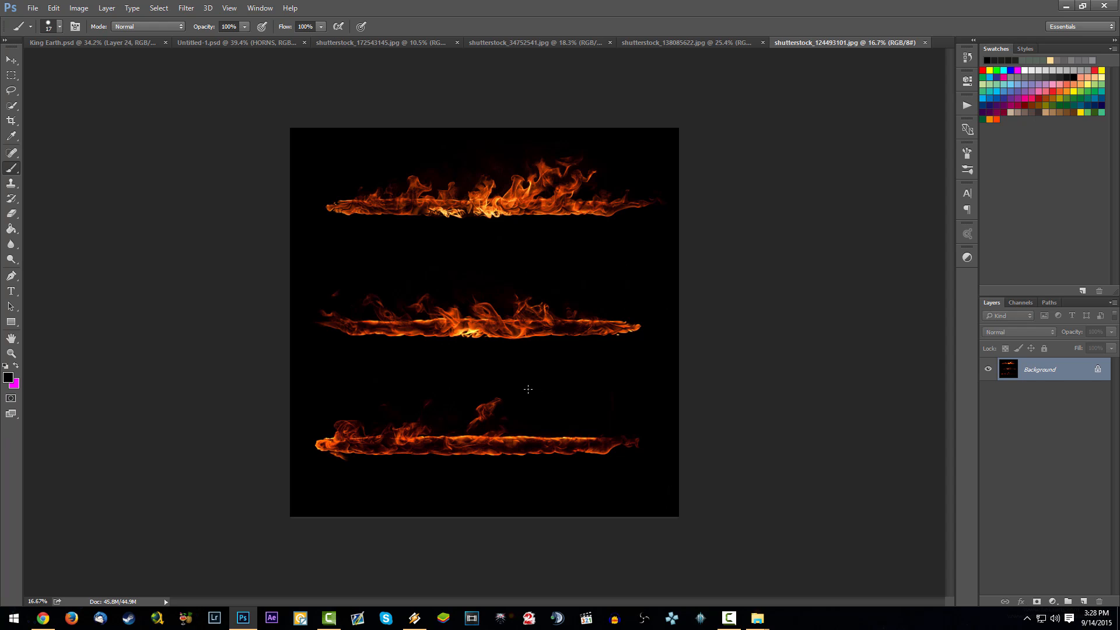
# - Copy the uppermost flame strip with a rectangular marquee selection and paste it into Untitled-1.psd above the HORNS group
pyautogui.click(11, 75)
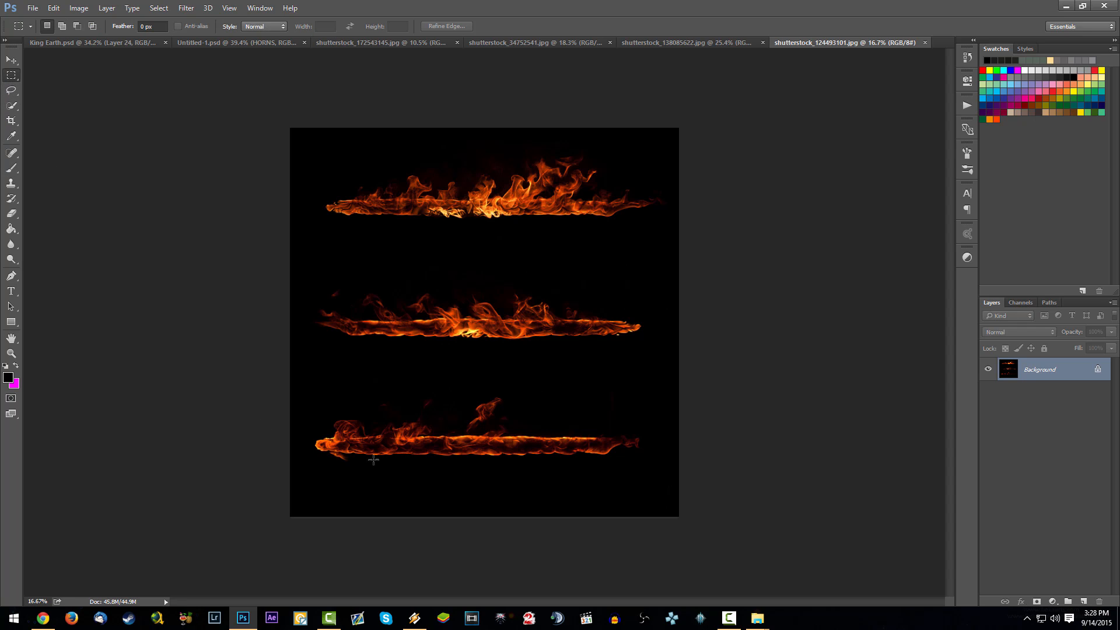
pyautogui.moveTo(317, 463); pyautogui.dragTo(700, 397)
pyautogui.hotkey('ctrl', 'd')
pyautogui.moveTo(278, 235); pyautogui.dragTo(741, 108)
pyautogui.hotkey('ctrl', 'c')
pyautogui.click(244, 41)
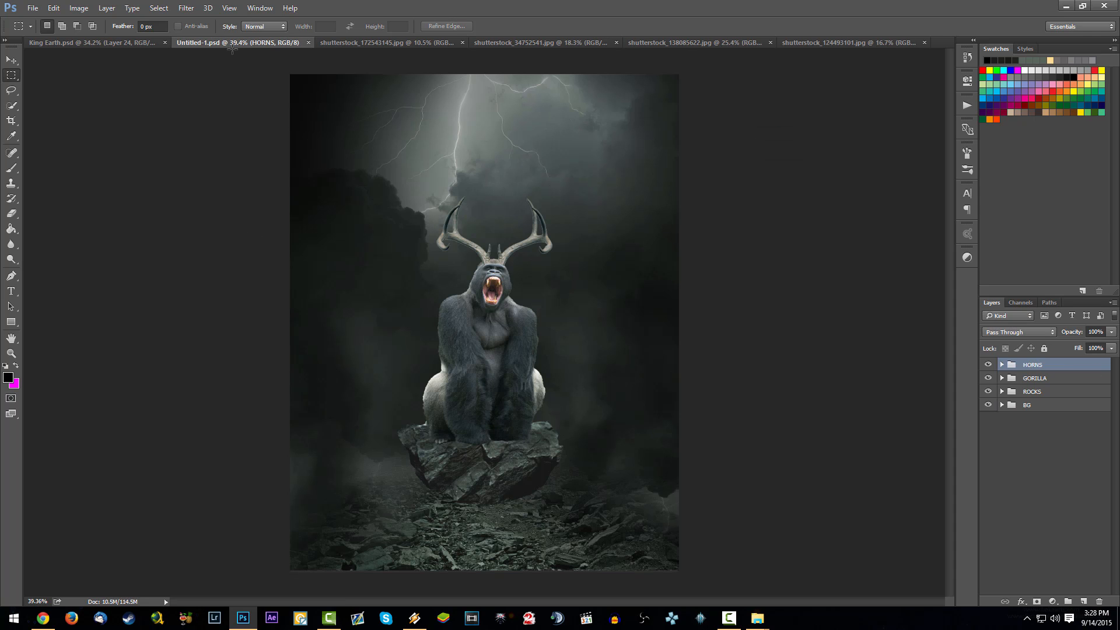
pyautogui.hotkey('ctrl', 'v')
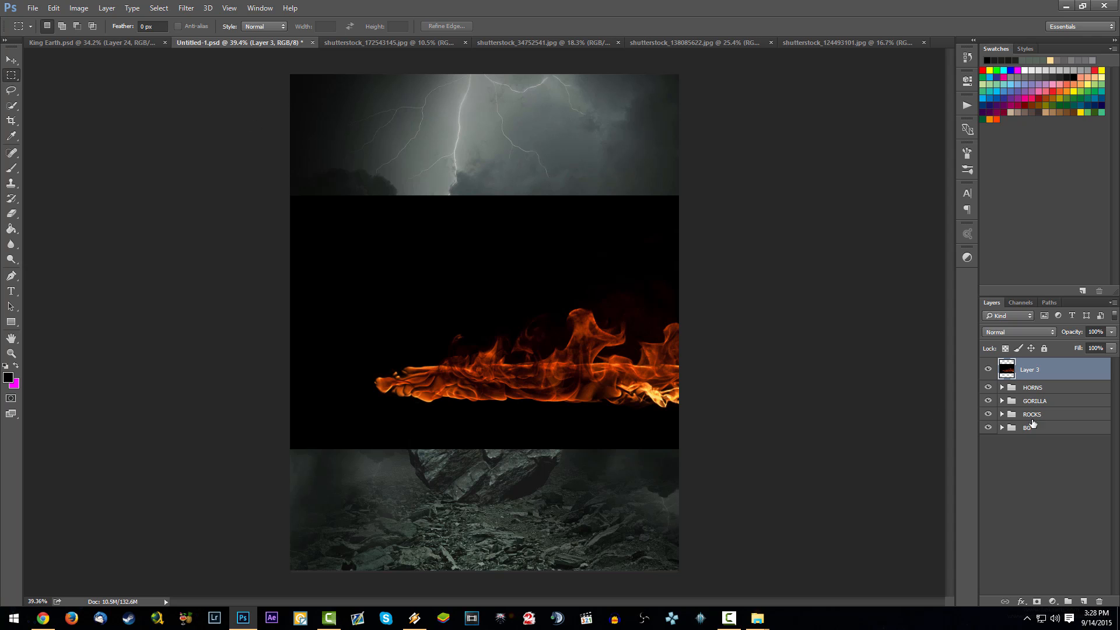
# - Set the flame layer's blend mode to Screen and move it up over the gorilla's antlers
pyautogui.click(1041, 332)
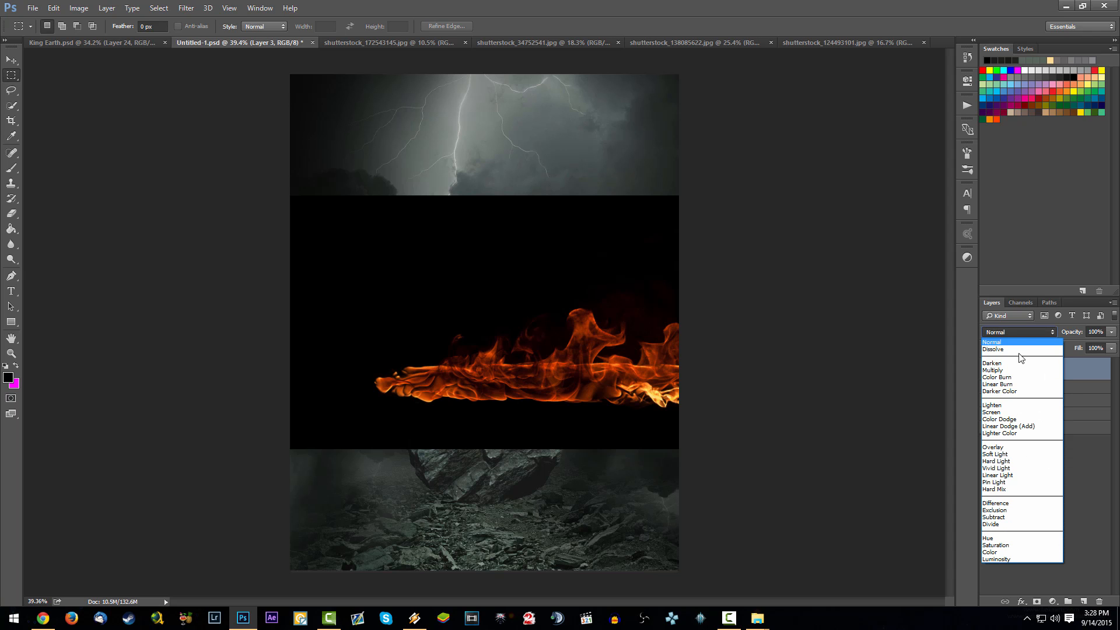
pyautogui.click(1044, 414)
pyautogui.moveTo(487, 388); pyautogui.dragTo(472, 274)
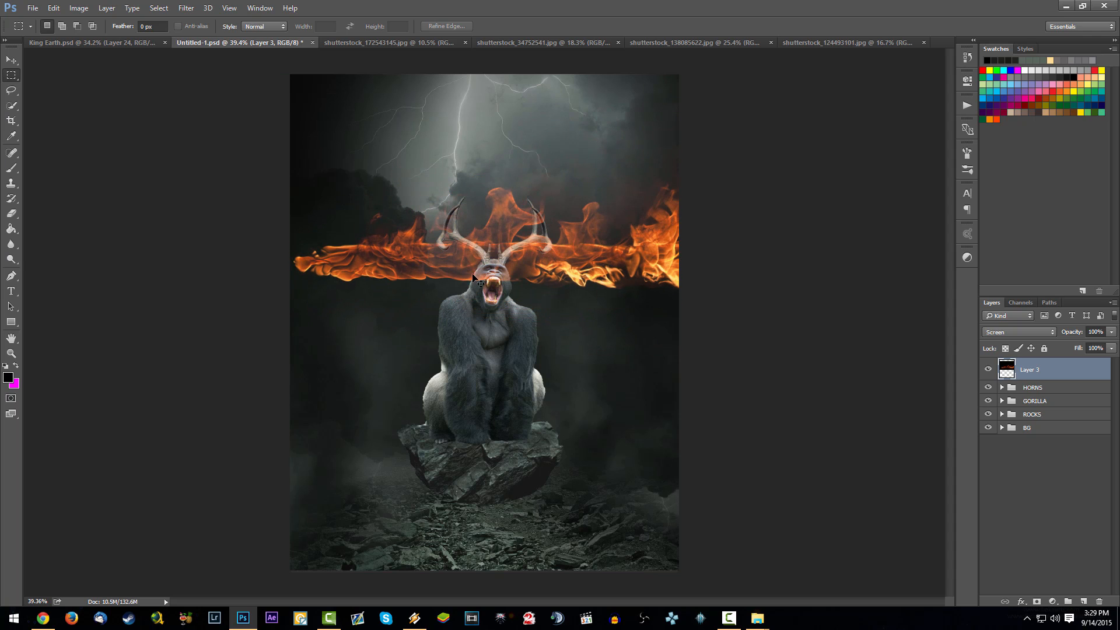
# - Convert the flame layer to a smart object, then scale it to about 11% and rotate it about 38° along the left antler
pyautogui.rightClick(1072, 370)
pyautogui.click(987, 215)
pyautogui.hotkey('ctrl', 't')
pyautogui.moveTo(211, 75); pyautogui.dragTo(442, 230)
pyautogui.scroll(8, 478, 233)
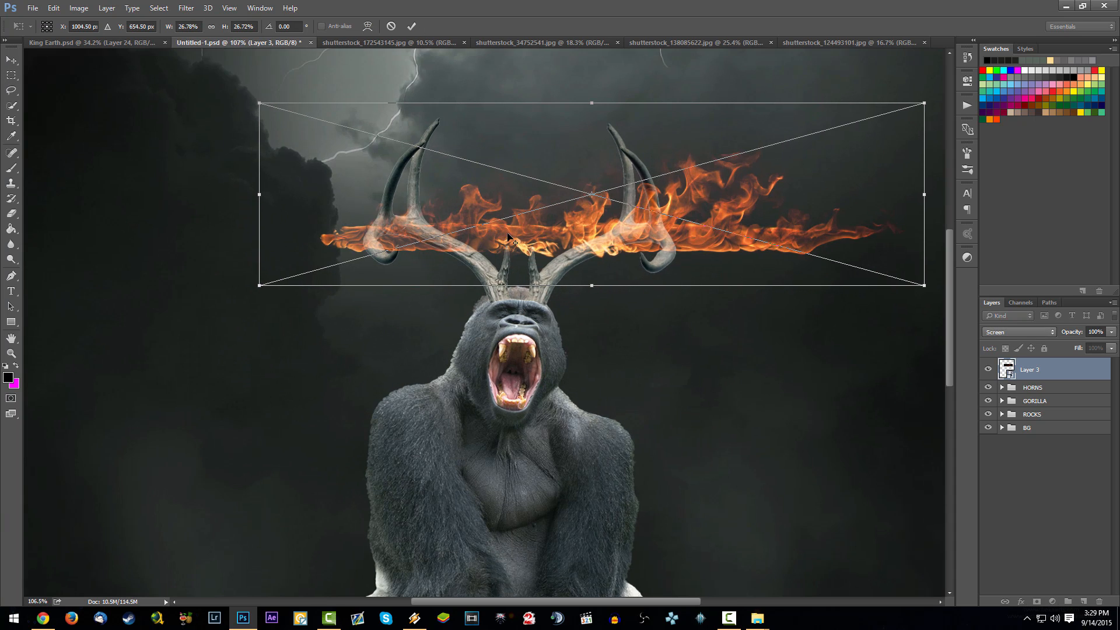
pyautogui.scroll(2, 563, 239)
pyautogui.moveTo(705, 310); pyautogui.dragTo(528, 312)
pyautogui.moveTo(647, 356); pyautogui.dragTo(638, 335)
pyautogui.press('Return')
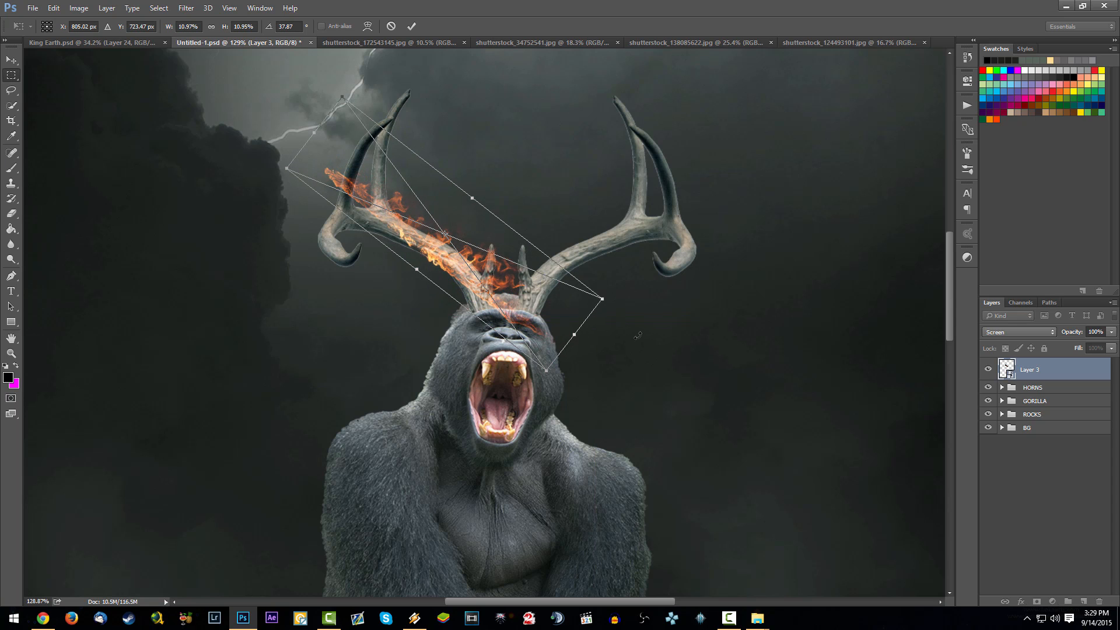
pyautogui.moveTo(548, 324)
pyautogui.mouseDown()
pyautogui.moveTo(601, 286)
pyautogui.moveTo(531, 319)
pyautogui.mouseUp()
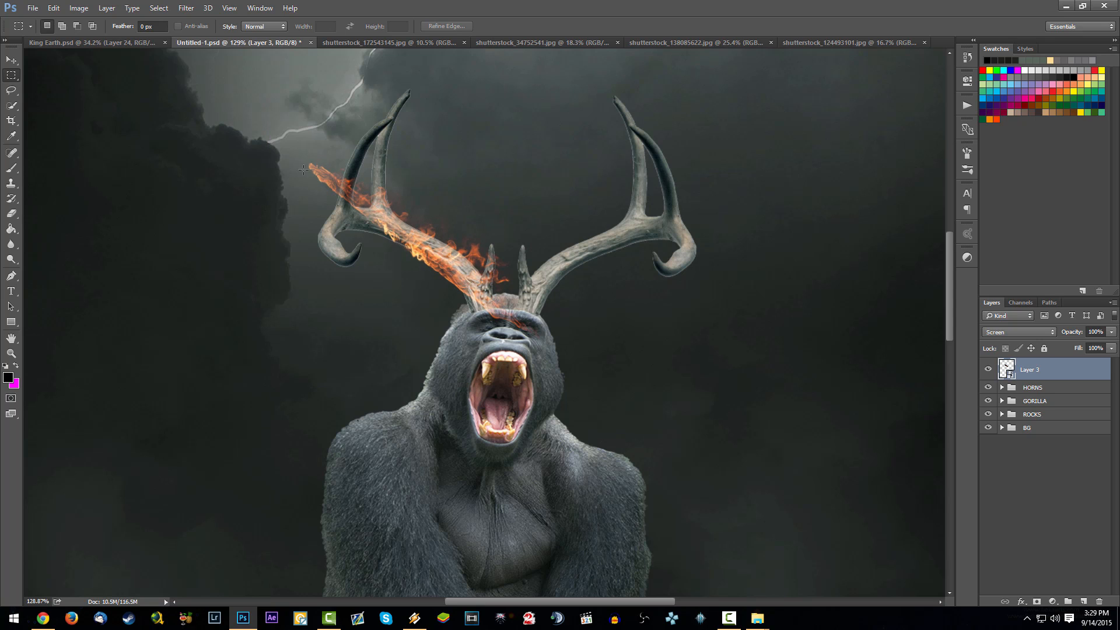
pyautogui.moveTo(470, 252); pyautogui.dragTo(471, 249)
# - Puppet Warp the flame with pins so it bends up along the left antler's branch and follows its base
pyautogui.click(57, 8)
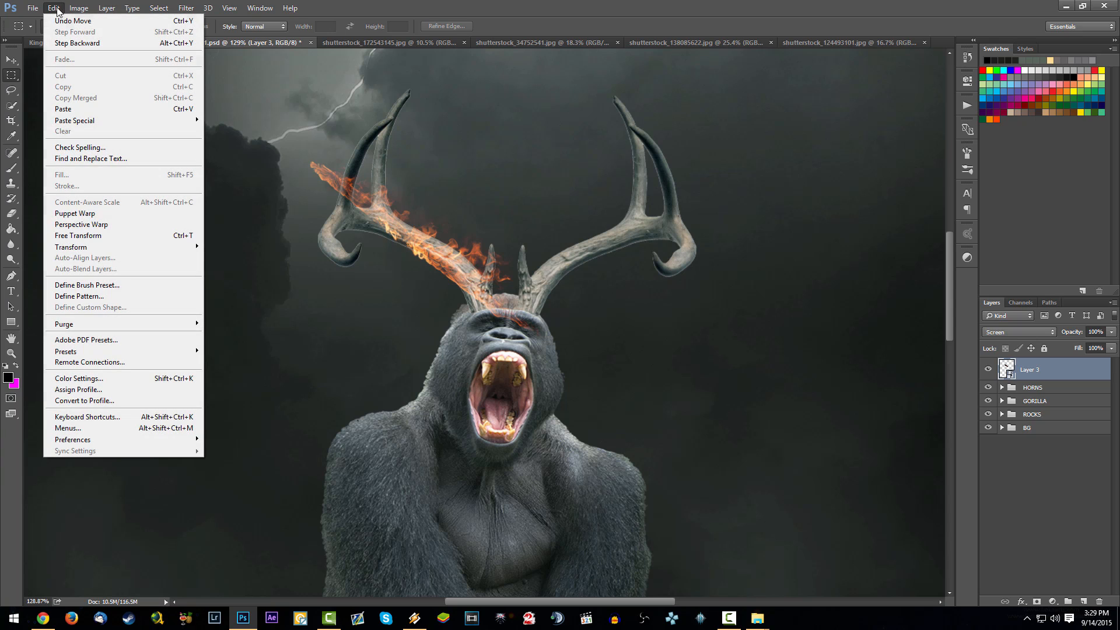
pyautogui.click(131, 213)
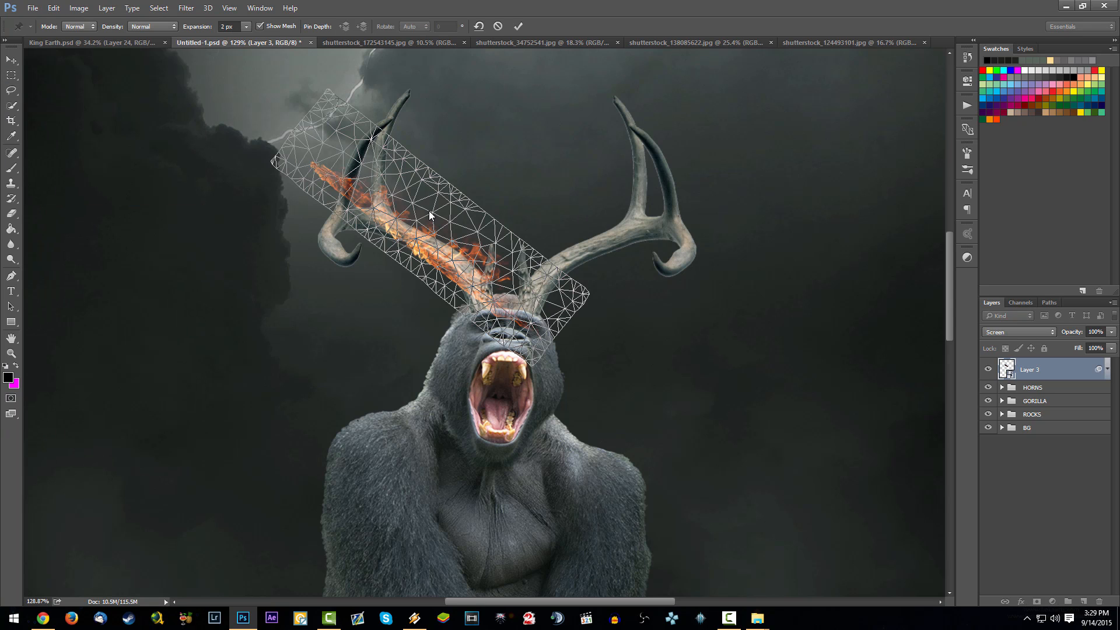
pyautogui.click(346, 183)
pyautogui.click(436, 256)
pyautogui.click(476, 301)
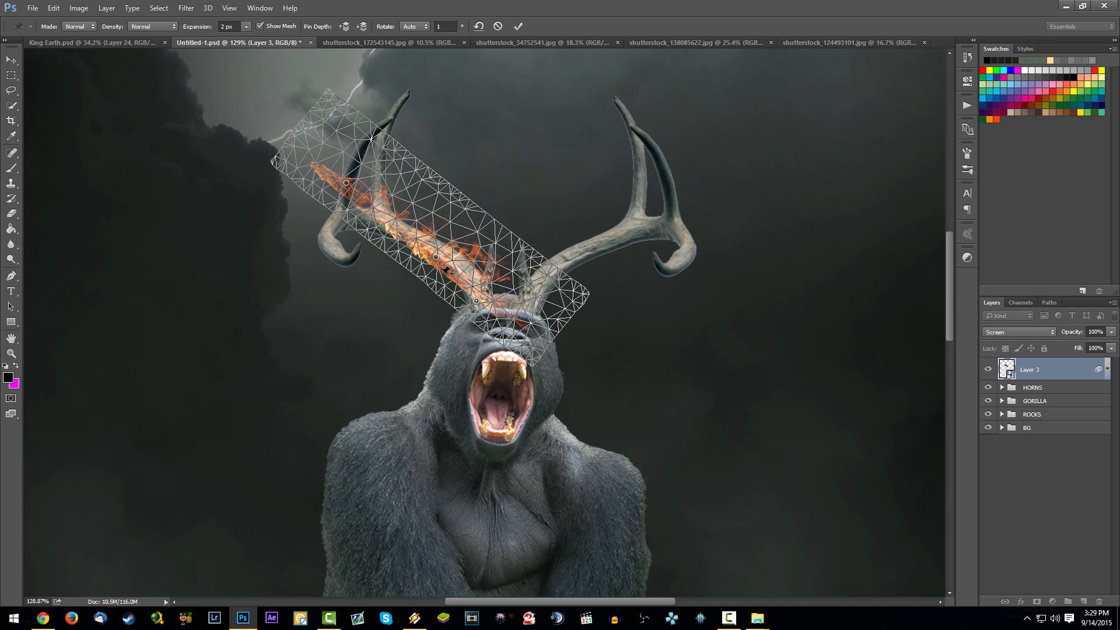
pyautogui.moveTo(347, 184); pyautogui.dragTo(395, 134)
pyautogui.moveTo(408, 178); pyautogui.dragTo(378, 201)
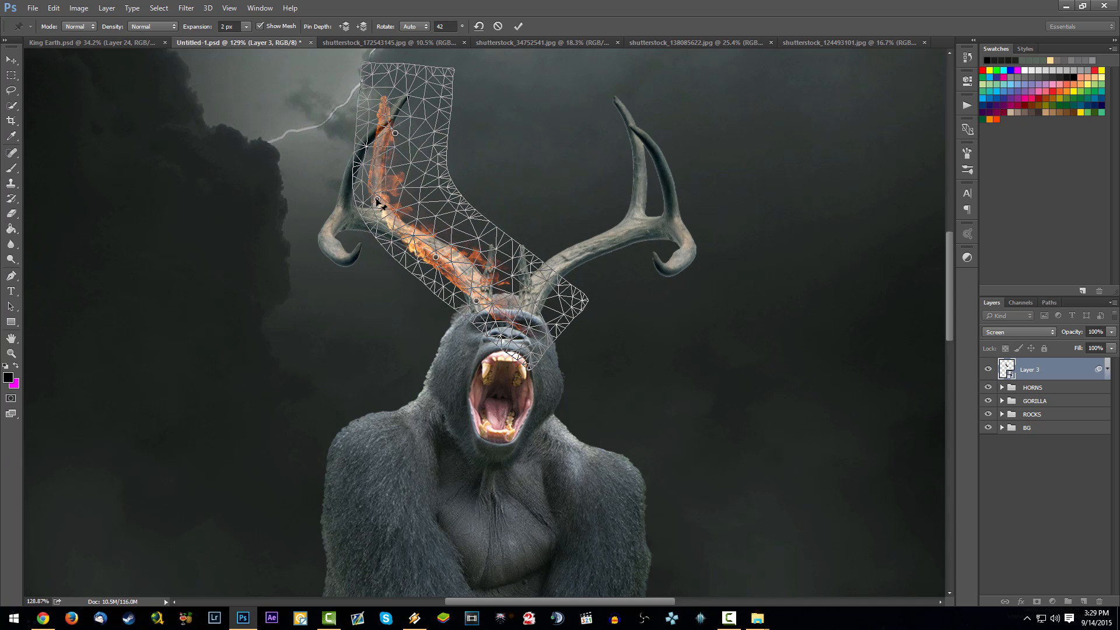
pyautogui.moveTo(477, 300); pyautogui.dragTo(461, 283)
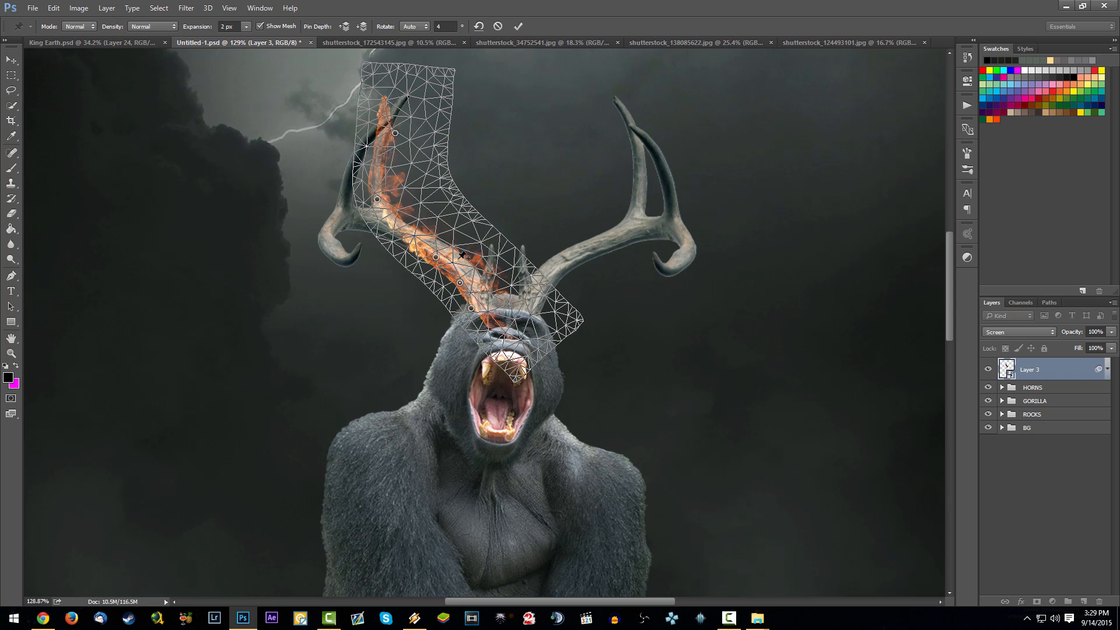
pyautogui.press('Return')
# - Duplicate the warped flame layer to intensify the fire on the left antler
pyautogui.press('m')
pyautogui.hotkey('ctrl', '0')
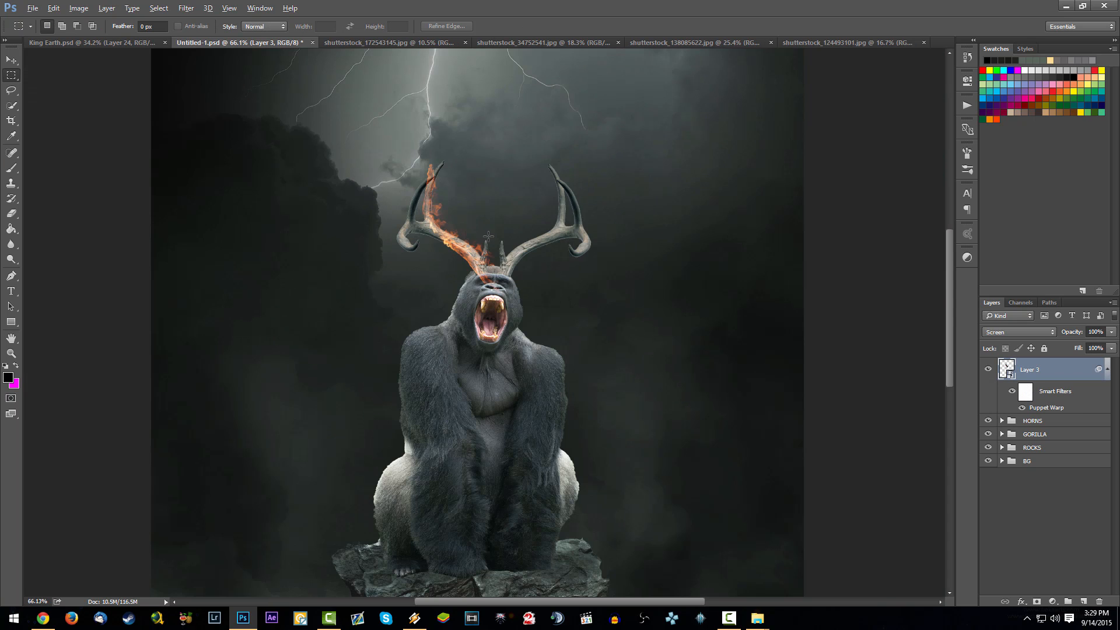
pyautogui.scroll(5, 490, 199)
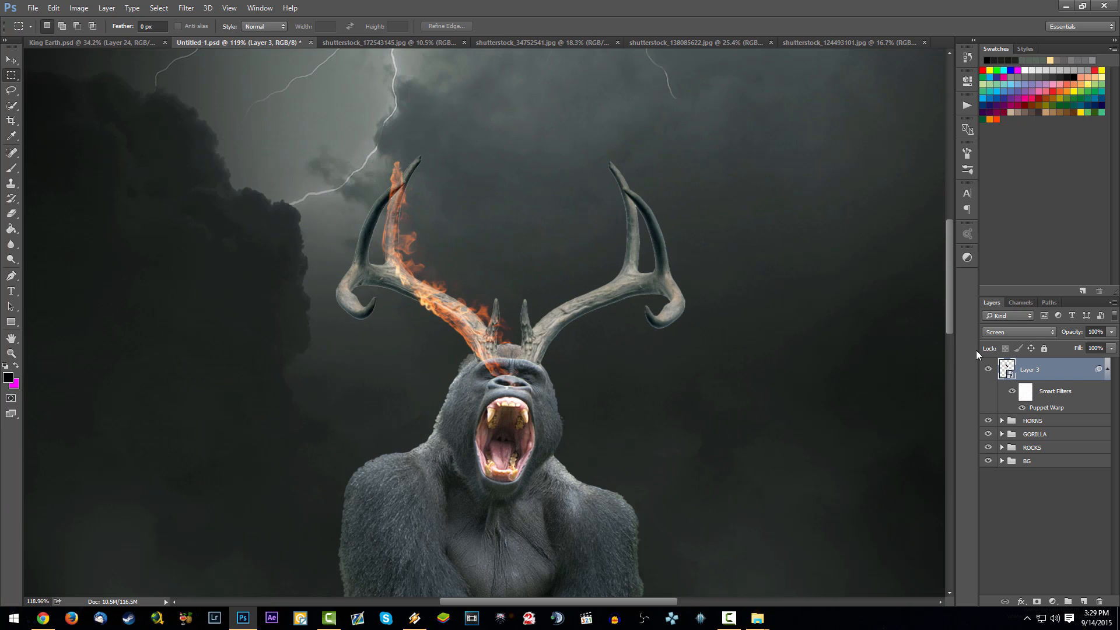
pyautogui.hotkey('ctrl', 'j')
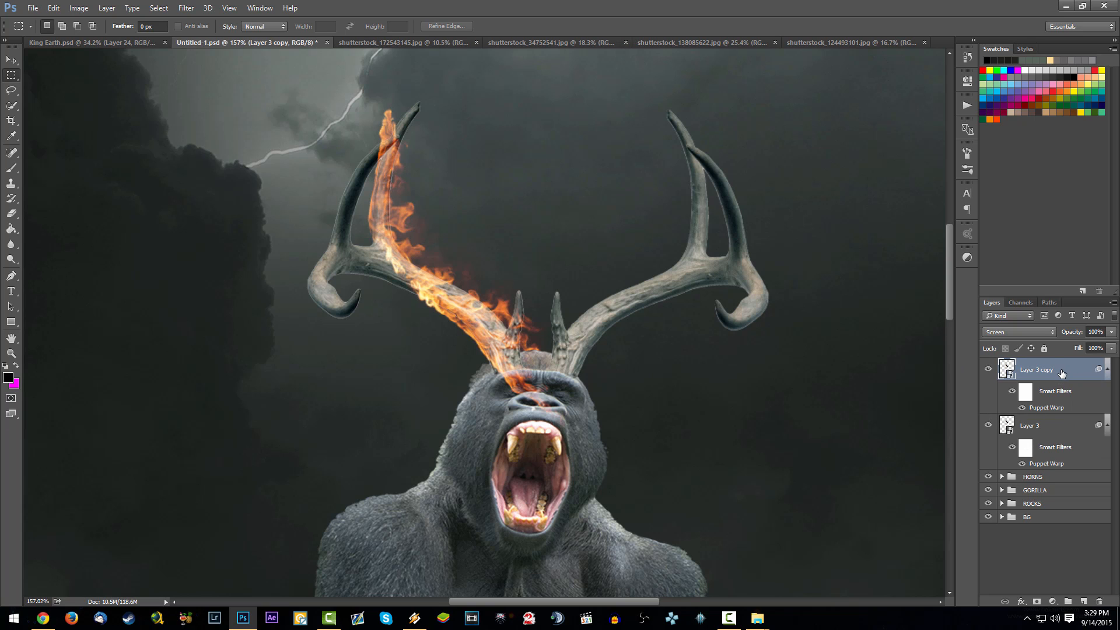
# - Try to convert both flame layers into a single smart object with Screen blending
pyautogui.click(1066, 435)
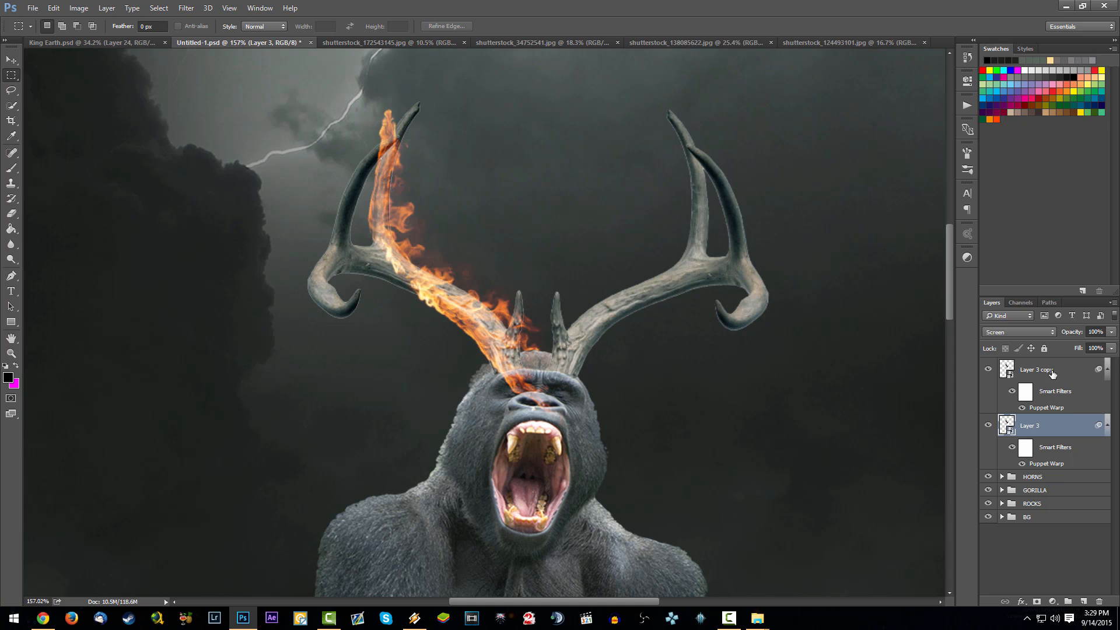
pyautogui.click(1053, 372)
pyautogui.keyDown('ctrl'); pyautogui.click(1059, 421); pyautogui.keyUp('ctrl')
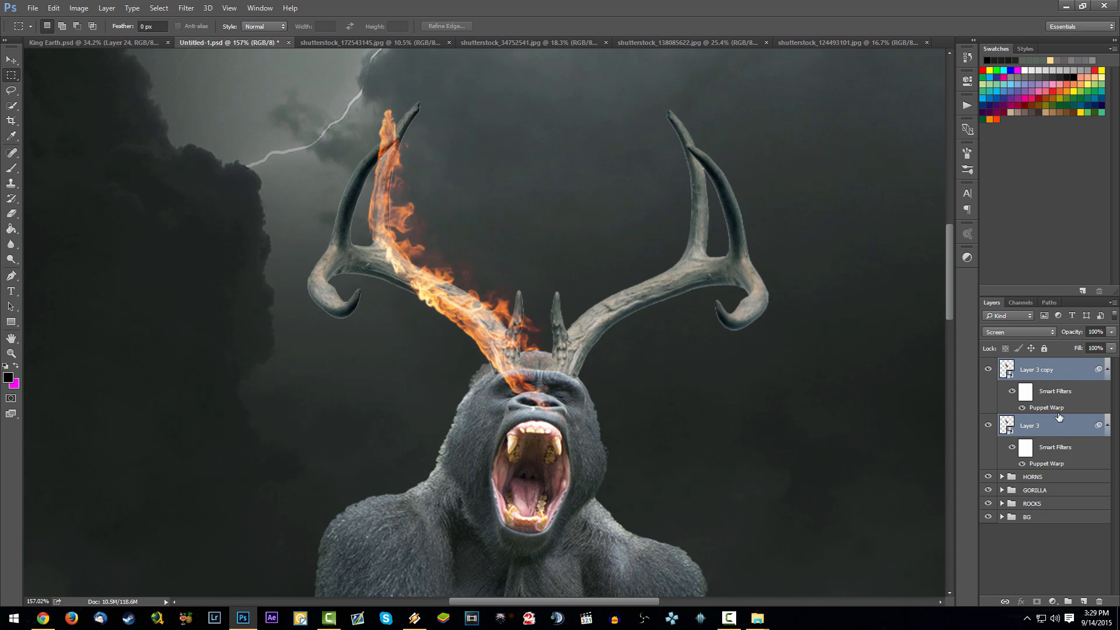
pyautogui.rightClick(1060, 416)
pyautogui.rightClick(1052, 362)
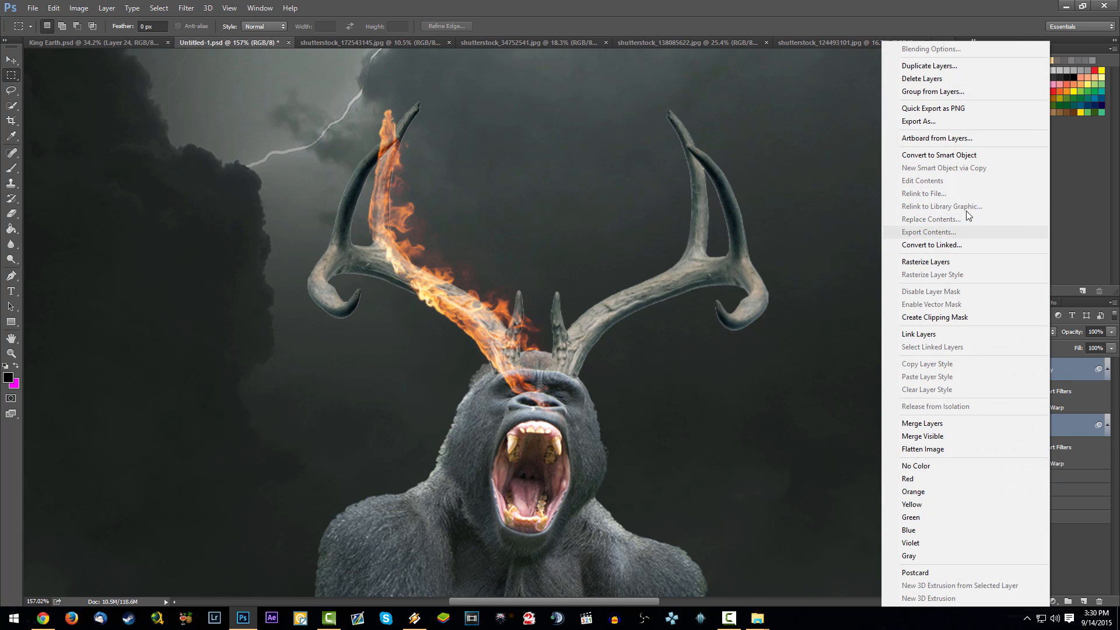
pyautogui.click(907, 155)
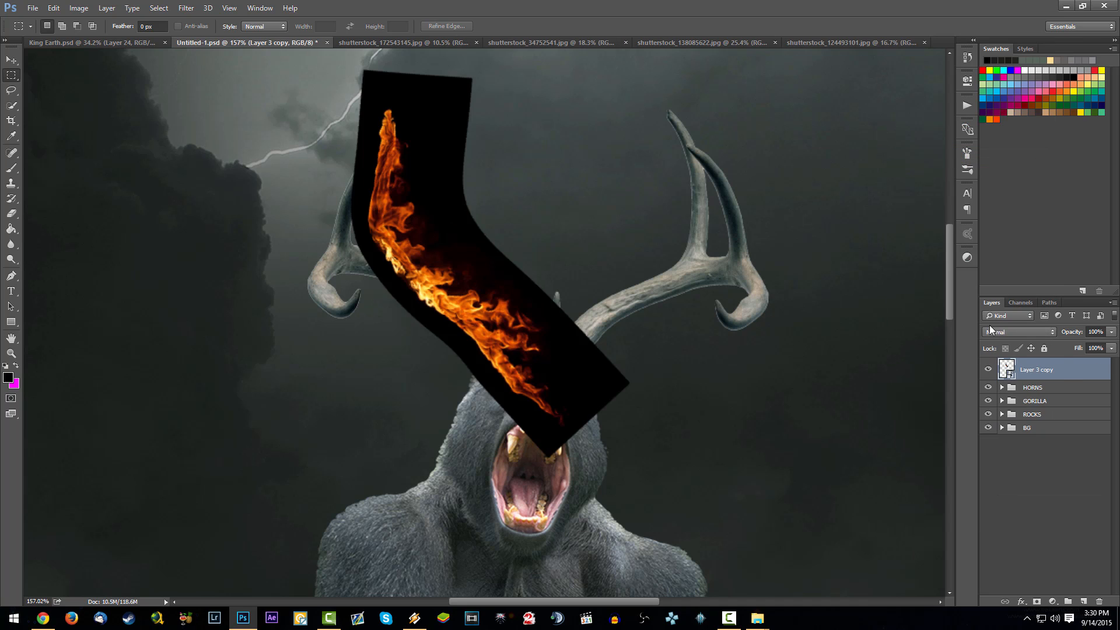
pyautogui.click(991, 331)
pyautogui.click(1010, 410)
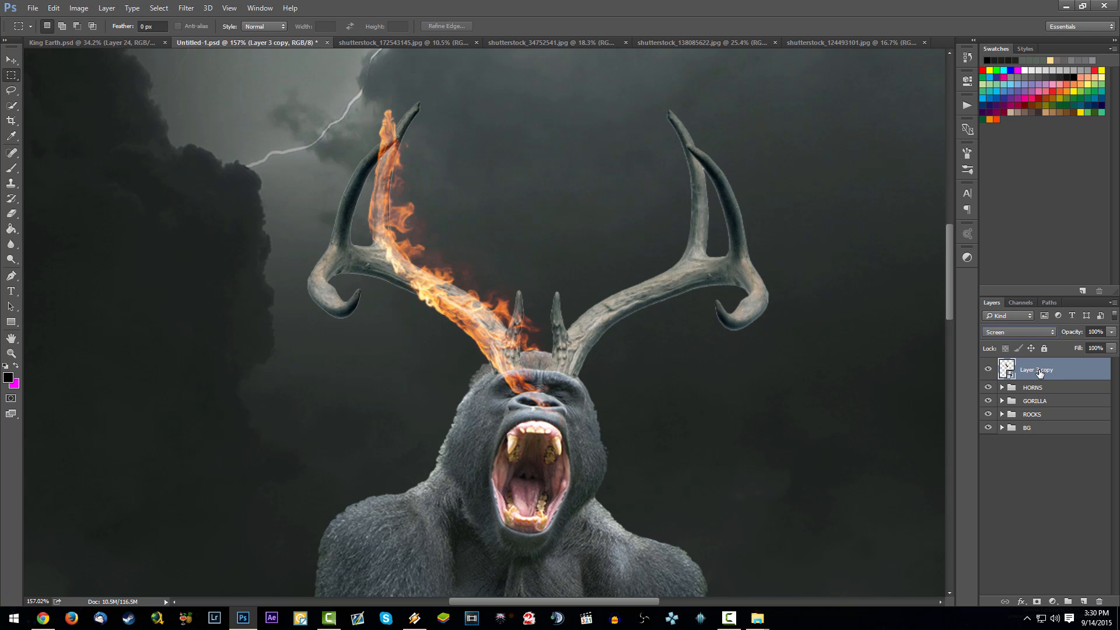
pyautogui.hotkey('ctrl', 's')
pyautogui.scroll(-6, 510, 298)
pyautogui.scroll(-3, 509, 298)
pyautogui.scroll(6, 509, 298)
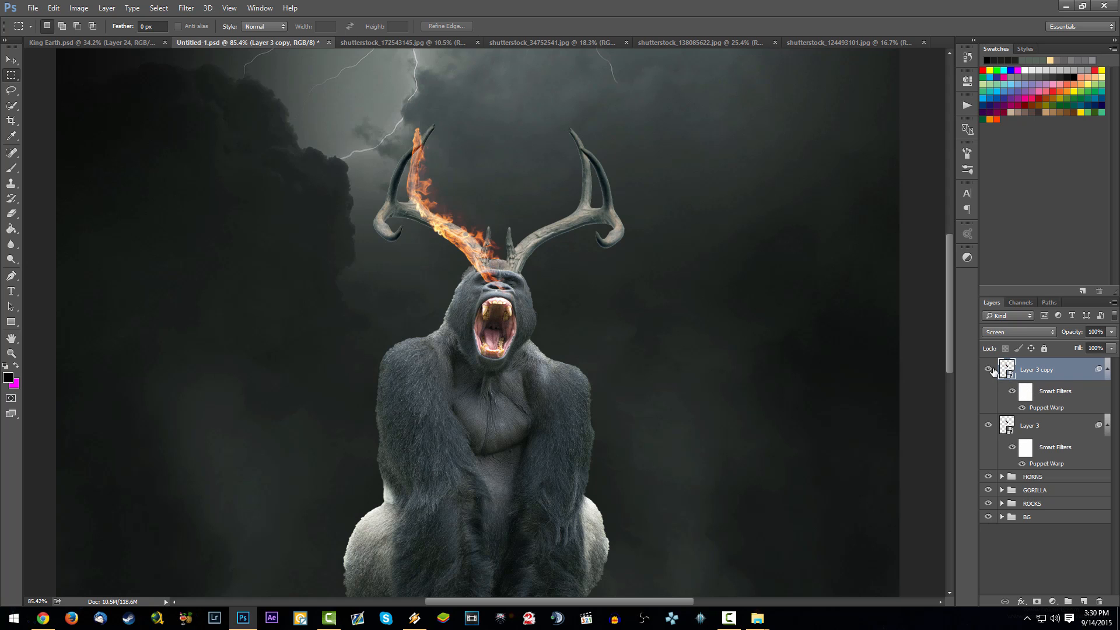
# - Merge Layer 3 and Layer 3 copy into one layer and convert it to a smart object
pyautogui.click(988, 370)
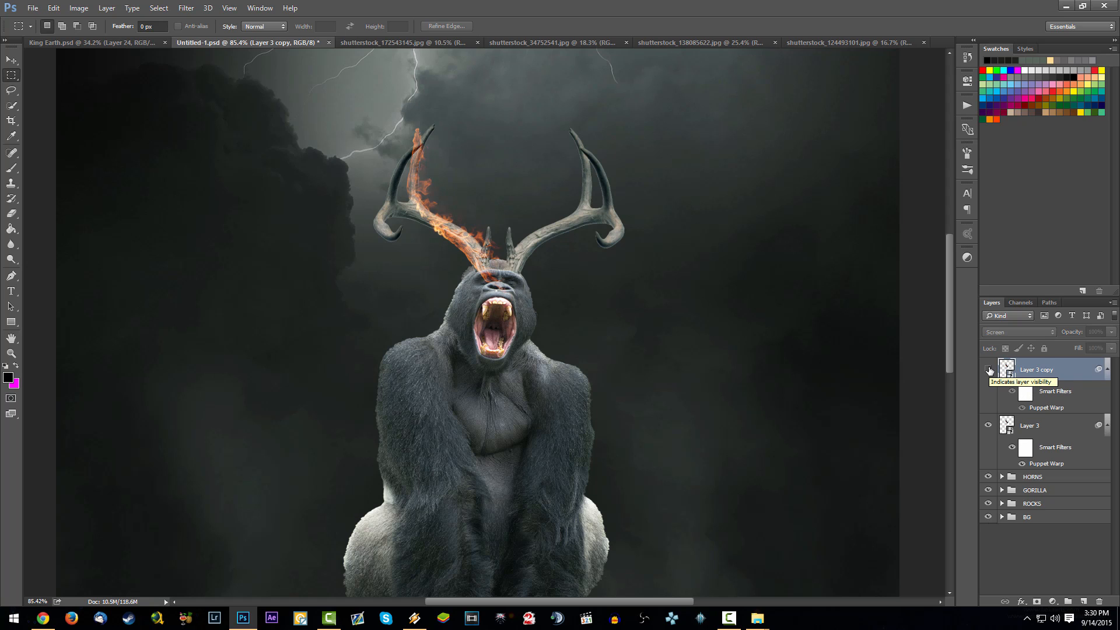
pyautogui.click(988, 370)
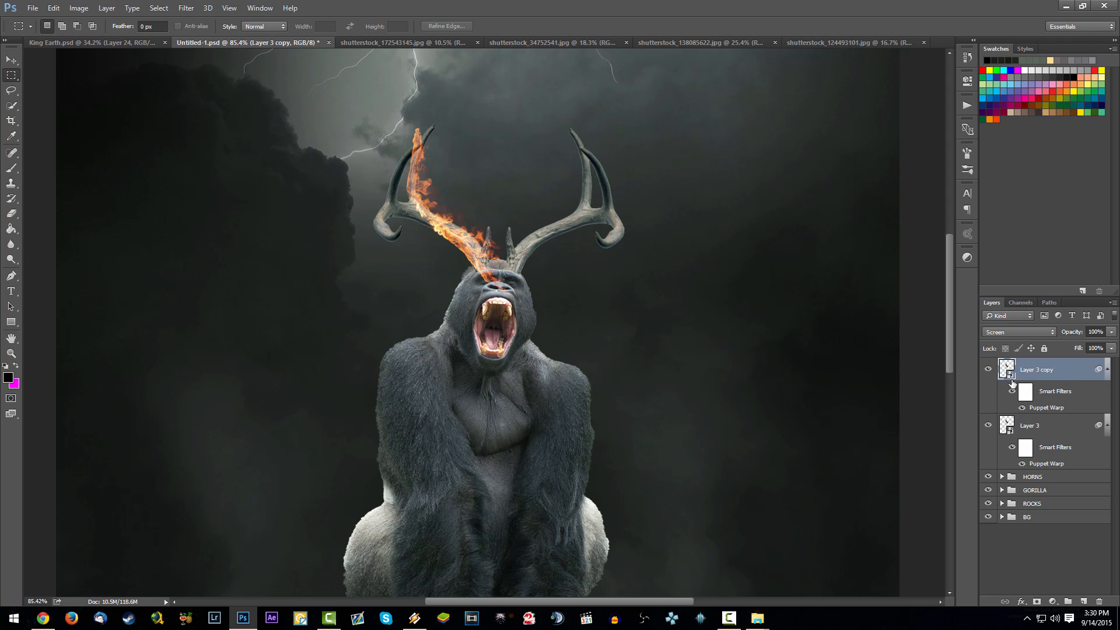
pyautogui.keyDown('shift'); pyautogui.click(1057, 424); pyautogui.keyUp('shift')
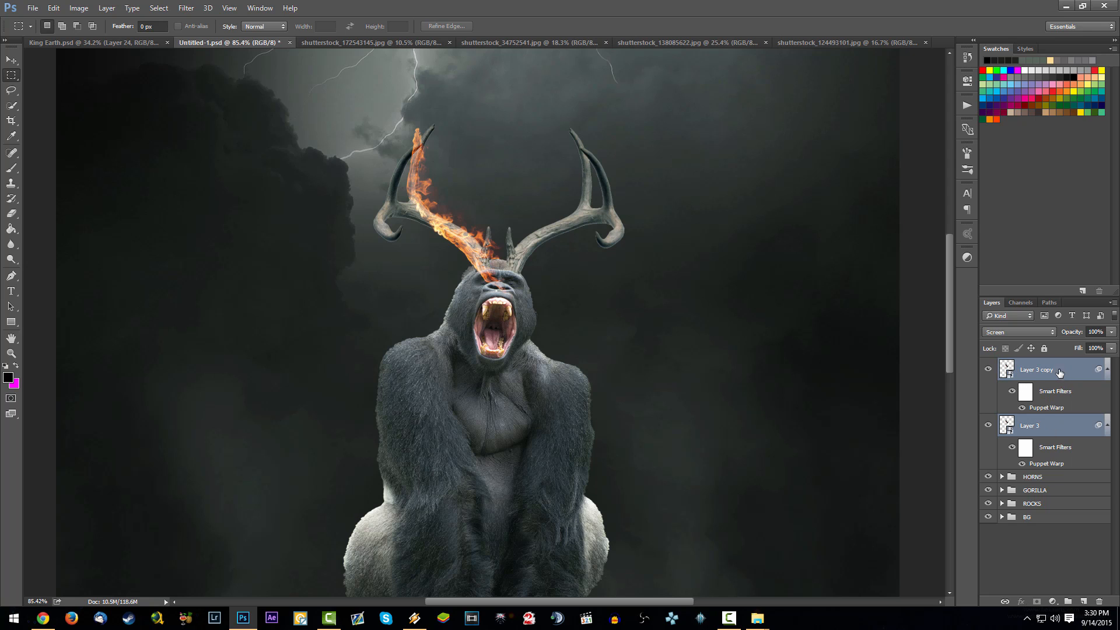
pyautogui.hotkey('ctrl', 'e')
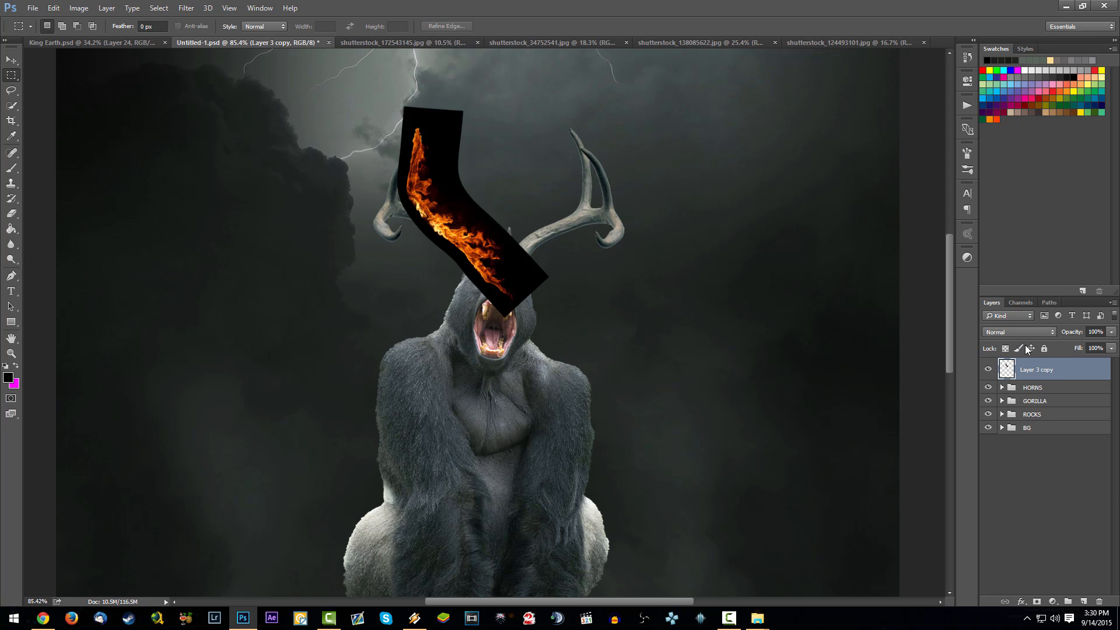
pyautogui.rightClick(1052, 370)
pyautogui.click(979, 212)
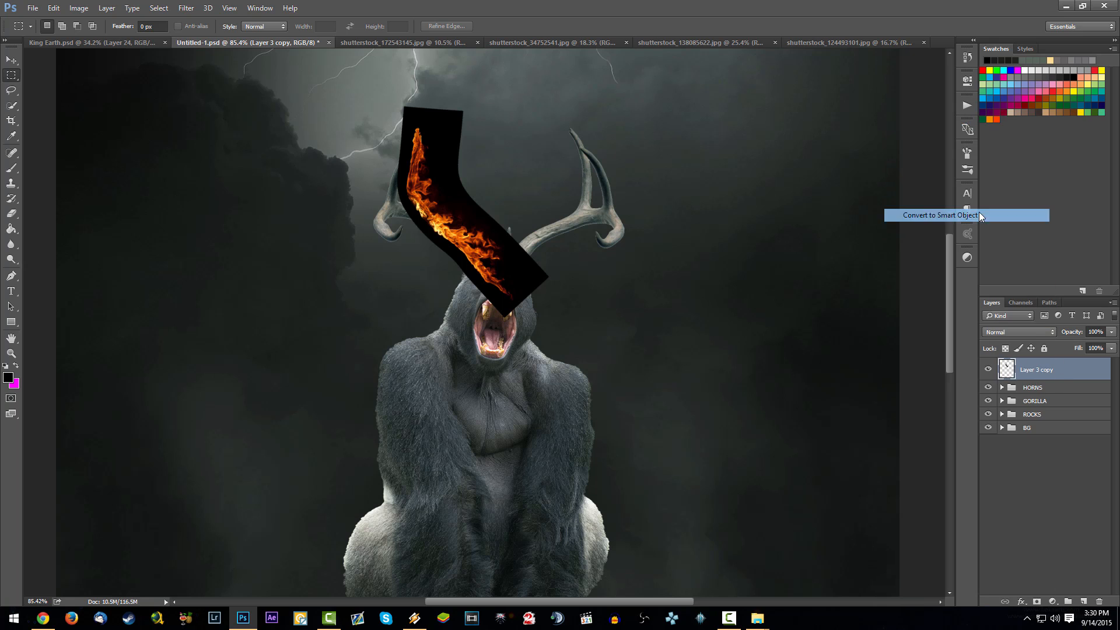
# - Set the merged flame layer's blend mode to Screen
pyautogui.click(1032, 349)
pyautogui.click(1032, 349)
pyautogui.click(1020, 332)
pyautogui.click(997, 433)
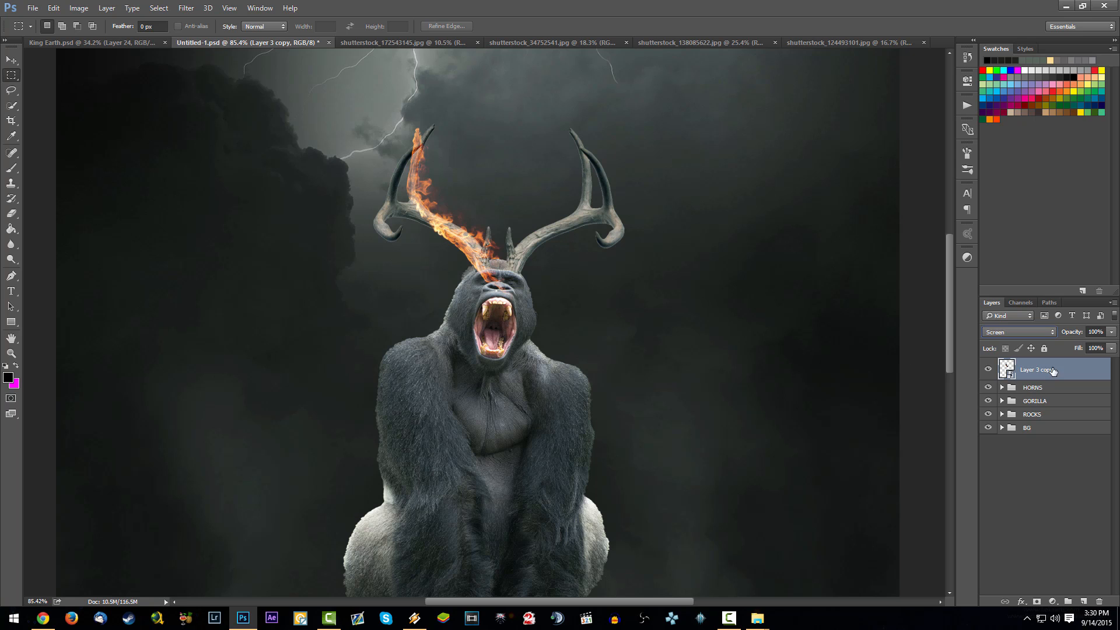
# - Add a layer mask to the merged flame and paint out the fire spilling over the gorilla's face
pyautogui.click(1037, 601)
pyautogui.scroll(5, 463, 242)
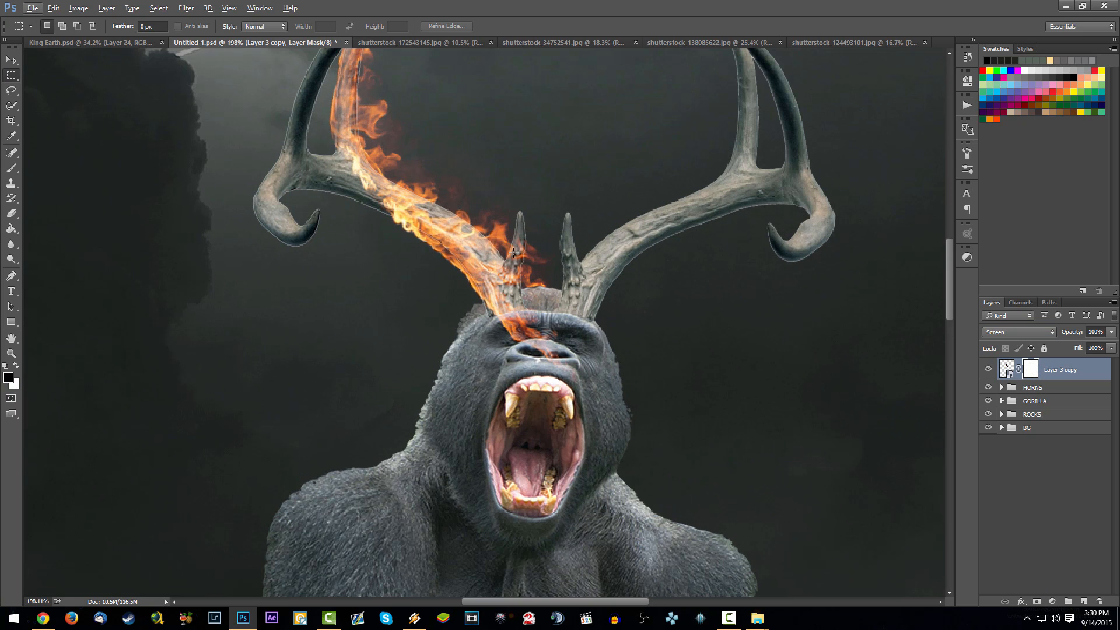
pyautogui.press('b')
pyautogui.moveTo(535, 332)
pyautogui.mouseDown()
pyautogui.moveTo(482, 354)
pyautogui.moveTo(509, 348)
pyautogui.moveTo(497, 332)
pyautogui.moveTo(531, 326)
pyautogui.moveTo(496, 323)
pyautogui.moveTo(537, 325)
pyautogui.moveTo(521, 325)
pyautogui.moveTo(542, 332)
pyautogui.moveTo(546, 362)
pyautogui.mouseUp()
pyautogui.hotkey('ctrl', 'z')
pyautogui.scroll(-4, 524, 330)
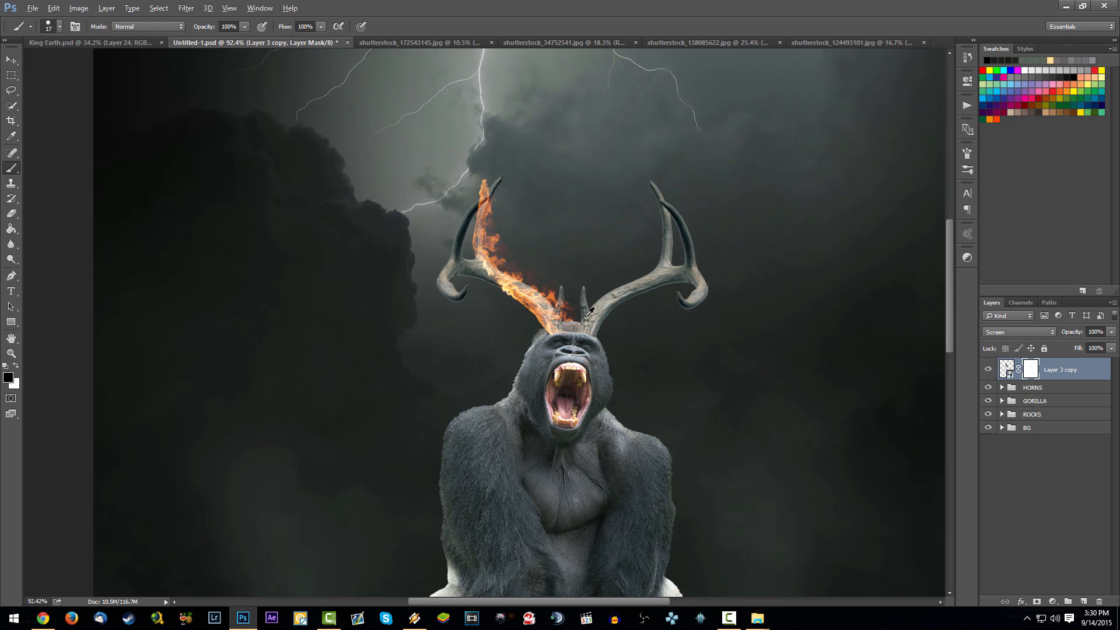
pyautogui.scroll(3, 601, 290)
pyautogui.scroll(-2, 464, 307)
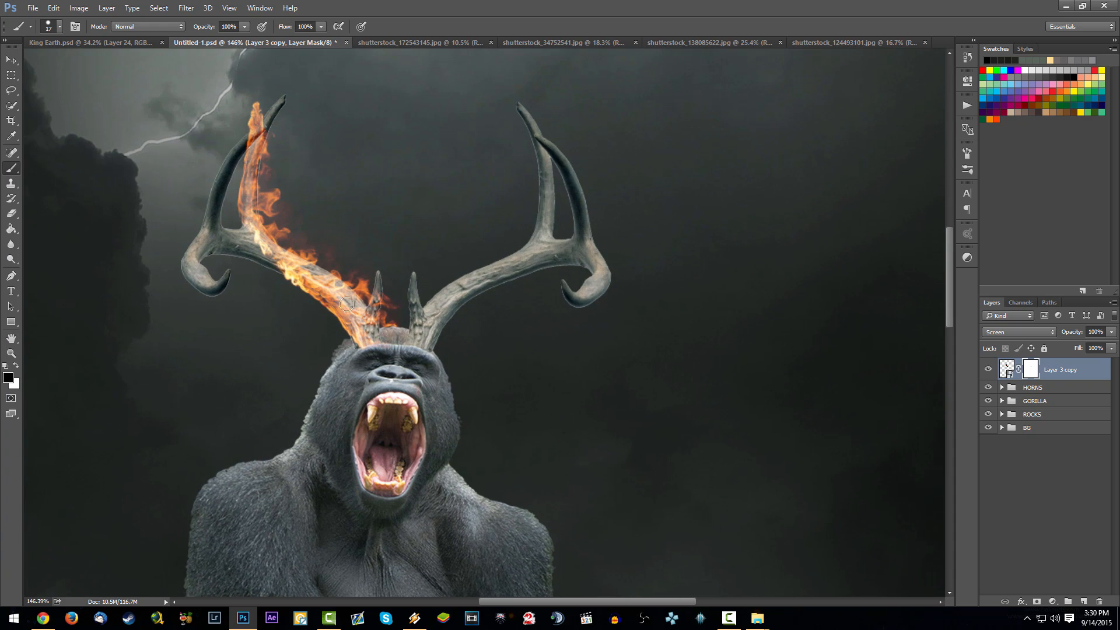
# - Duplicate the masked flame layer and adjust the copy's shape with a transform over the left antler
pyautogui.moveTo(1071, 375); pyautogui.dragTo(1083, 601)
pyautogui.hotkey('ctrl', 't')
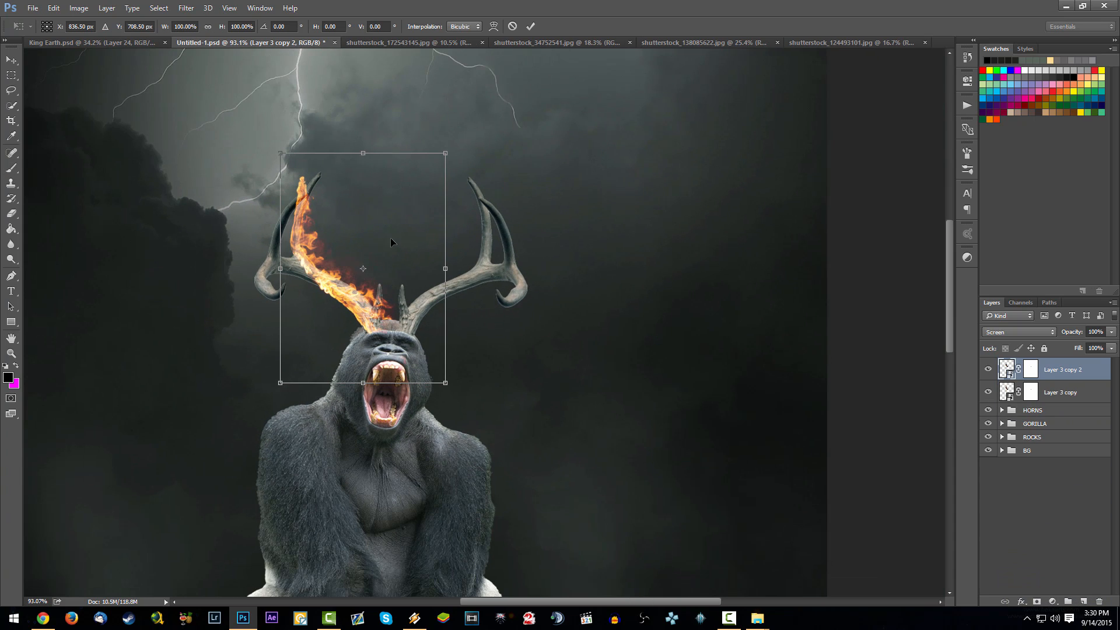
pyautogui.rightClick(391, 242)
pyautogui.click(328, 324)
pyautogui.press('Return')
pyautogui.press('b')
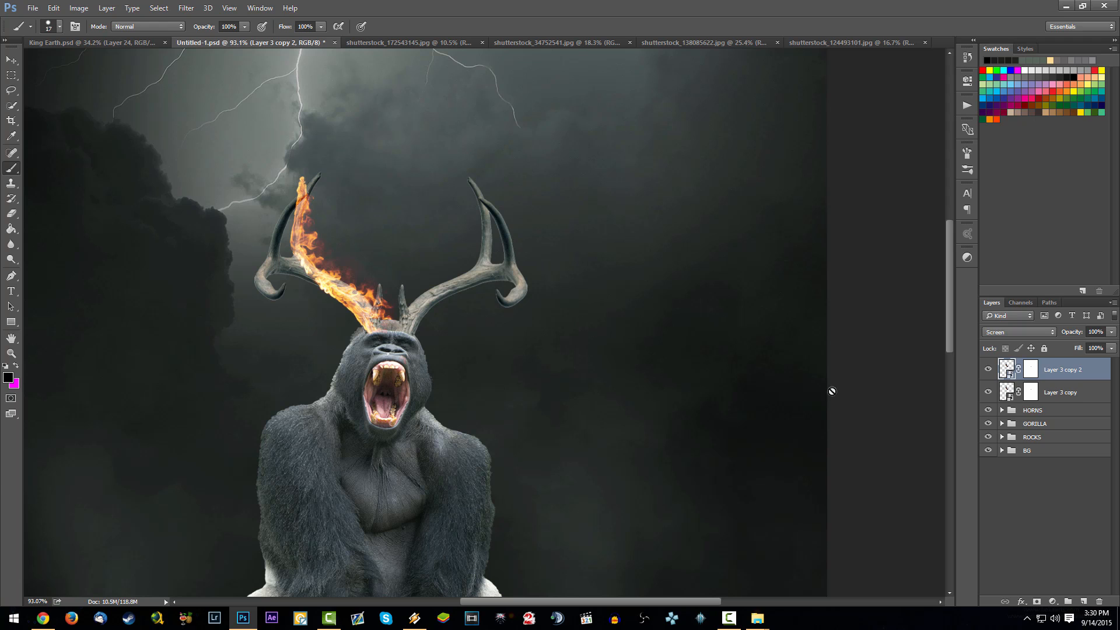
# - Group the two masked flame layers and name the group Fire Horns Left
pyautogui.keyDown('shift'); pyautogui.click(1049, 393); pyautogui.keyUp('shift')
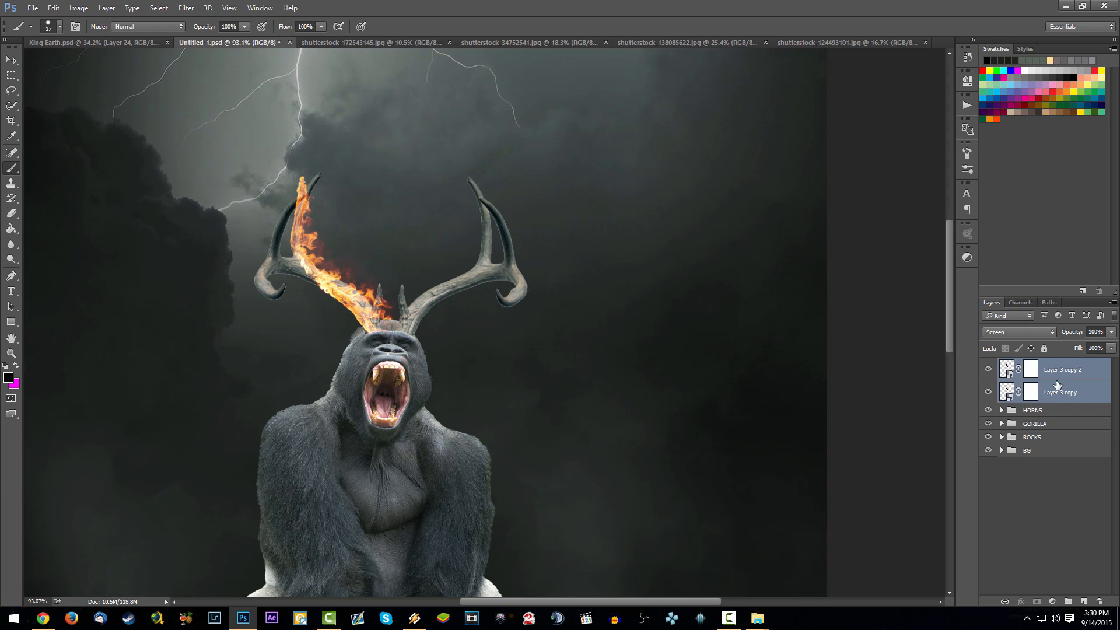
pyautogui.hotkey('ctrl', 'g')
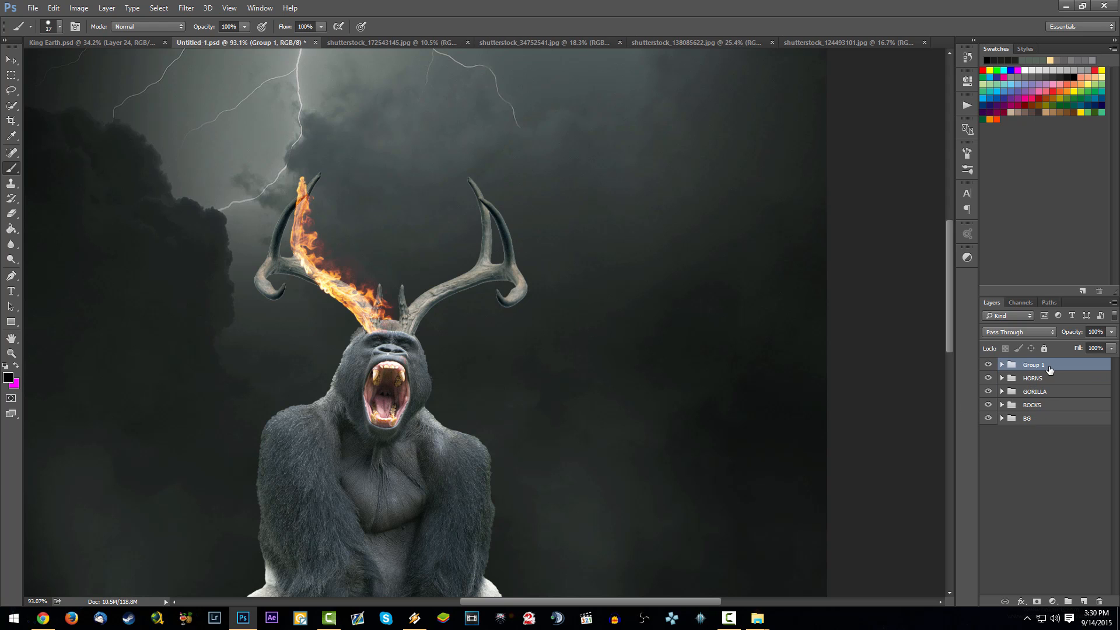
pyautogui.doubleClick(1037, 364)
pyautogui.press('Return')
# - Duplicate the Fire Horns Left group and rename the copy Fire Horns Right
pyautogui.moveTo(1029, 363); pyautogui.dragTo(1083, 601)
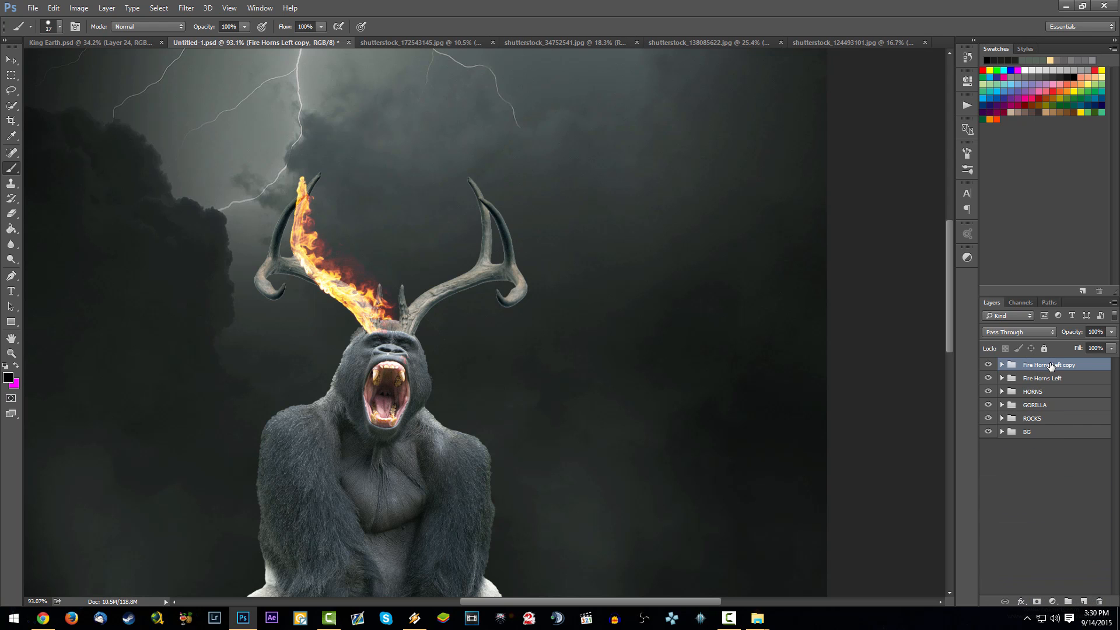
pyautogui.doubleClick(1051, 365)
pyautogui.write('Fire Horns Right')
pyautogui.press('Return')
# - Flip the Fire Horns Right group horizontally and fit it onto the right antler, rotated about 7°
pyautogui.hotkey('ctrl', 't')
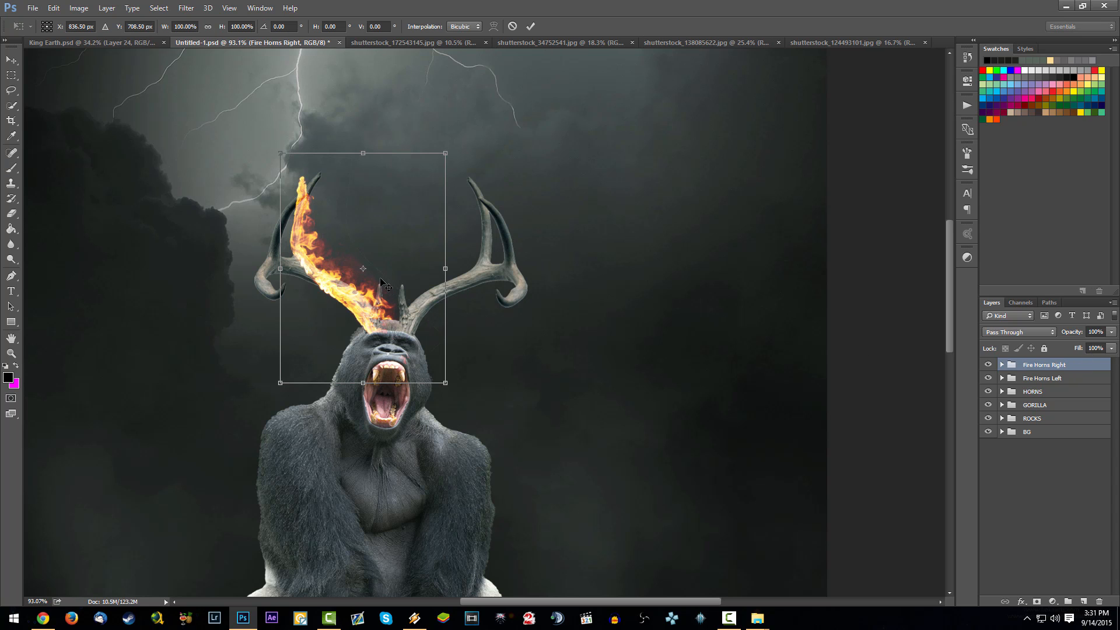
pyautogui.rightClick(388, 254)
pyautogui.click(443, 429)
pyautogui.moveTo(406, 339); pyautogui.dragTo(471, 339)
pyautogui.moveTo(548, 348); pyautogui.dragTo(540, 365)
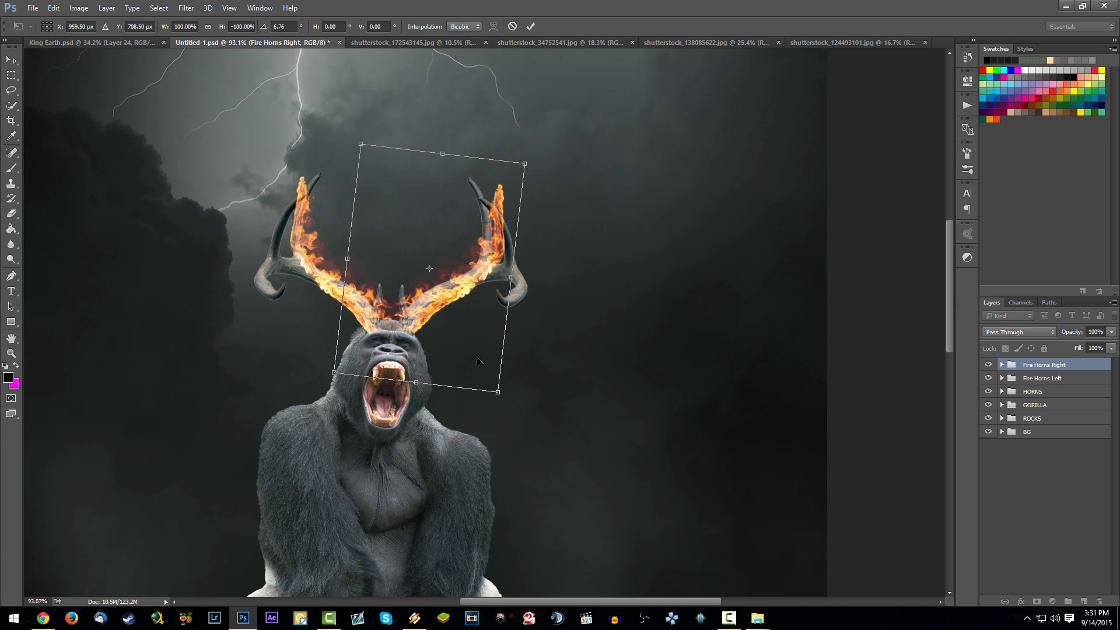
pyautogui.moveTo(474, 356); pyautogui.dragTo(470, 353)
pyautogui.press('Return')
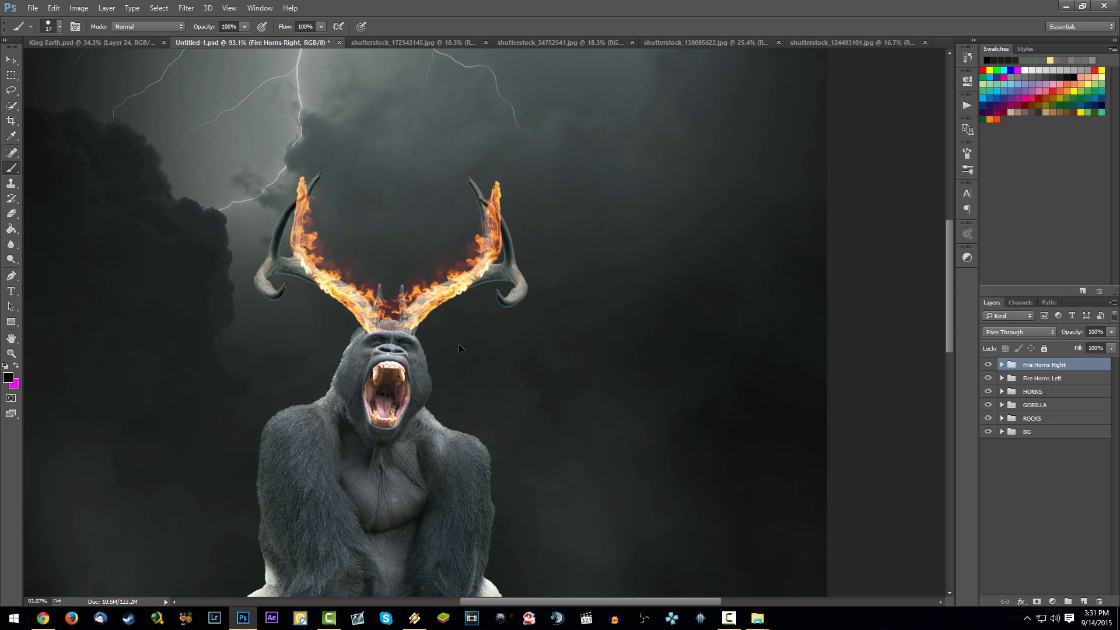
# - In the Fire Horns Right group, paint black on the Layer 3 copy 2 mask to hide flames on the right antler's upper part
pyautogui.scroll(-10, 381, 311)
pyautogui.scroll(8, 452, 241)
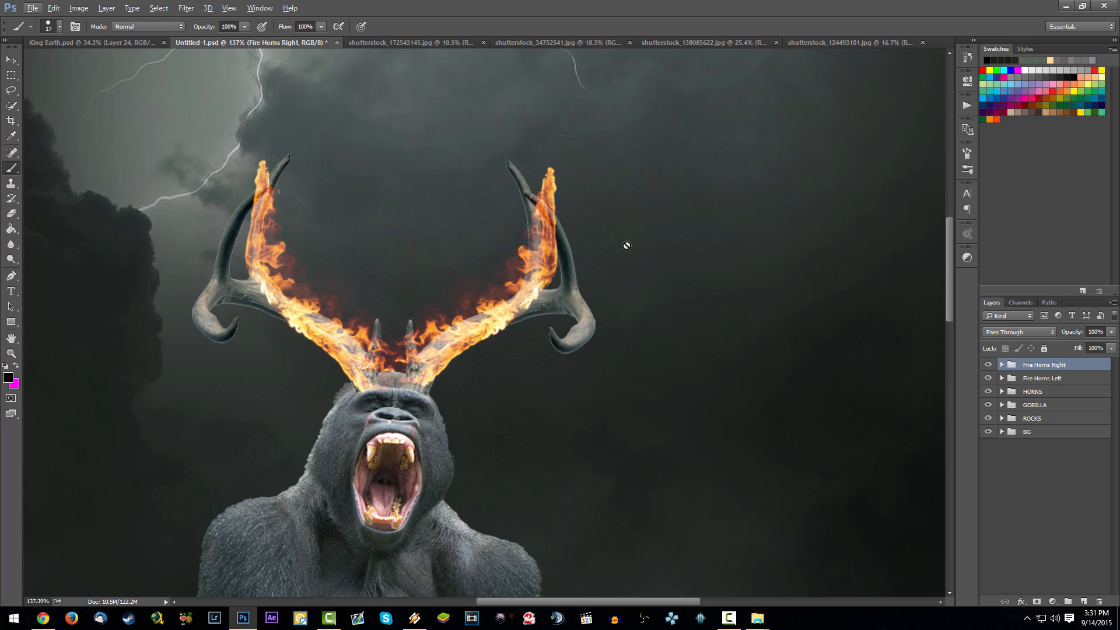
pyautogui.click(1002, 364)
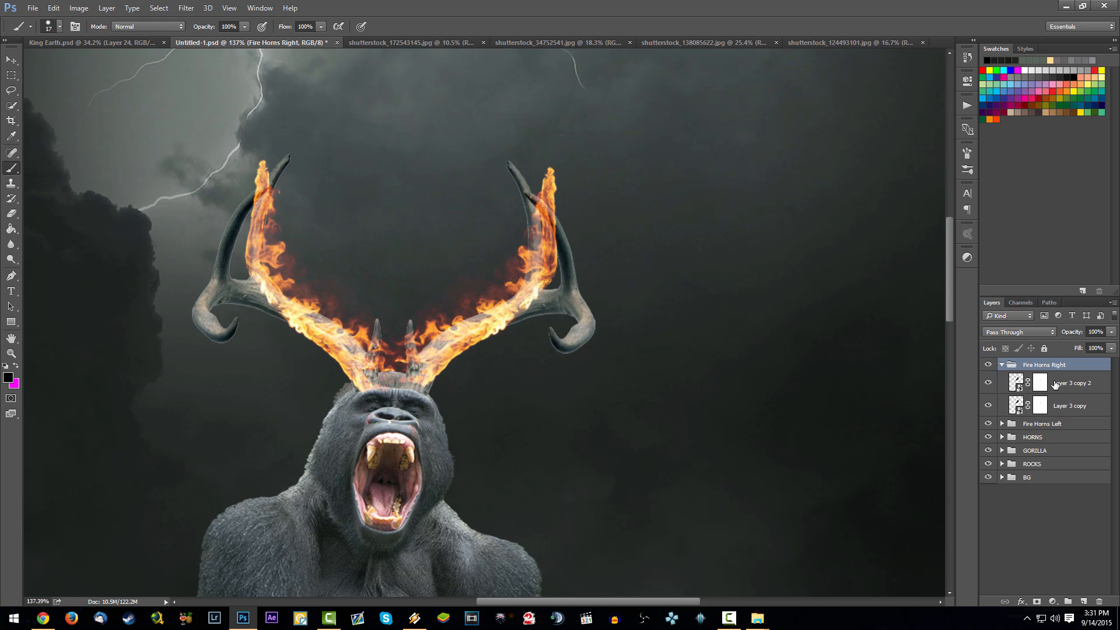
pyautogui.click(1053, 384)
pyautogui.click(988, 383)
pyautogui.click(989, 382)
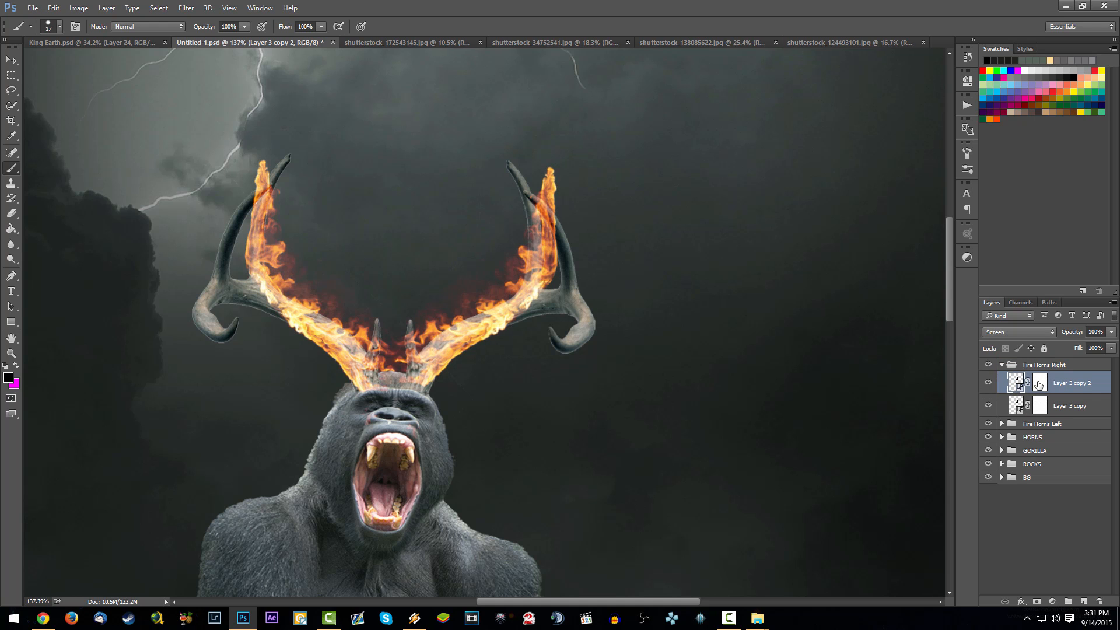
pyautogui.click(1039, 385)
pyautogui.moveTo(527, 248)
pyautogui.mouseDown()
pyautogui.moveTo(549, 263)
pyautogui.moveTo(550, 159)
pyautogui.moveTo(542, 235)
pyautogui.moveTo(545, 186)
pyautogui.moveTo(525, 250)
pyautogui.moveTo(548, 299)
pyautogui.moveTo(527, 301)
pyautogui.moveTo(480, 356)
pyautogui.mouseUp()
# - Paint black on the Layer 3 copy mask to hide the stray flames beside the right antler's upright prong and tip
pyautogui.click(1040, 406)
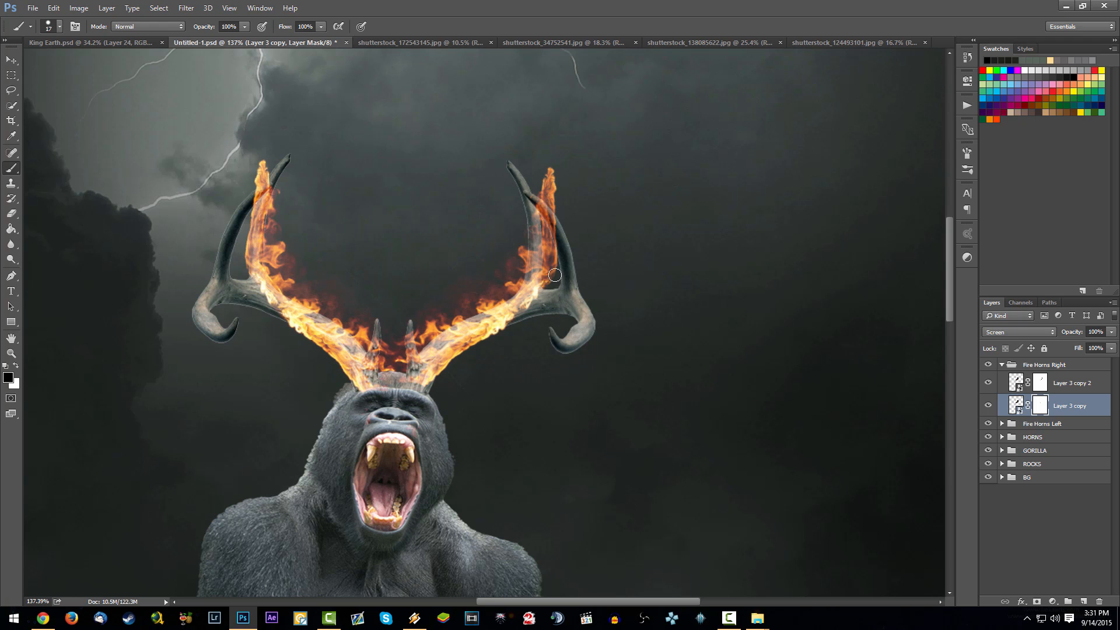
pyautogui.moveTo(555, 274); pyautogui.dragTo(560, 233)
pyautogui.moveTo(549, 274)
pyautogui.mouseDown()
pyautogui.moveTo(546, 234)
pyautogui.moveTo(563, 209)
pyautogui.moveTo(537, 198)
pyautogui.mouseUp()
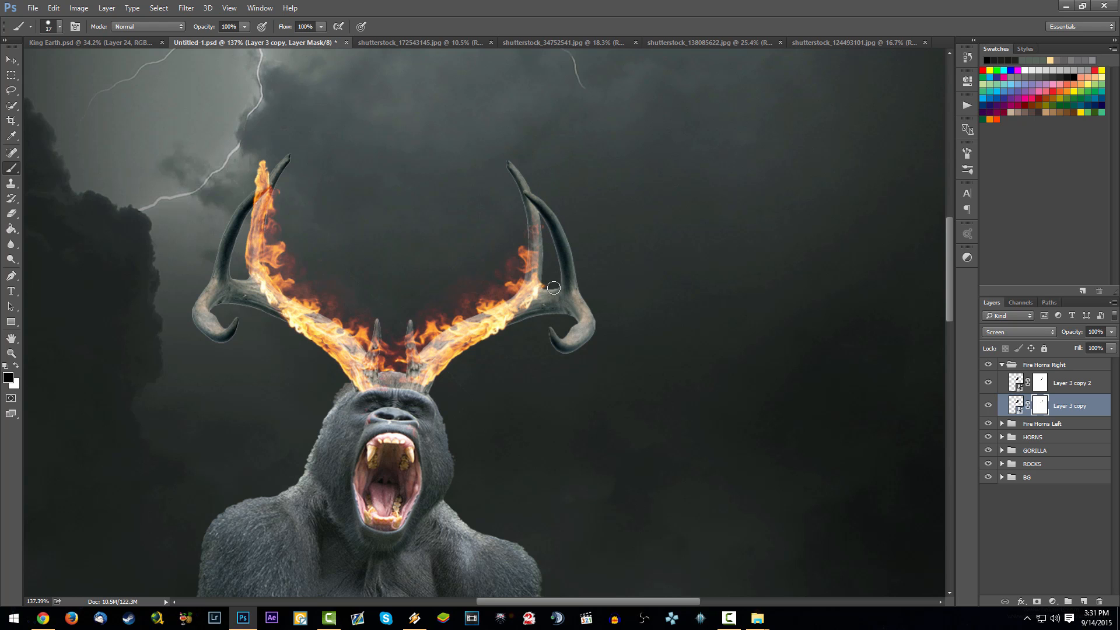
pyautogui.moveTo(554, 288); pyautogui.dragTo(542, 209)
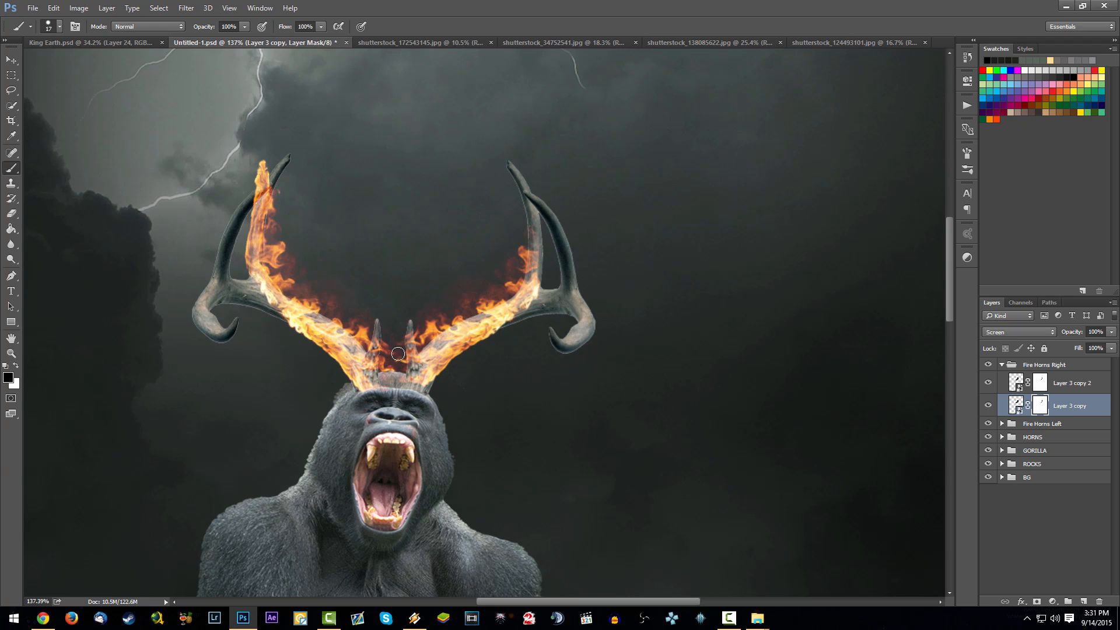
# - Mask out the flames around the small inner prong of the right antler with a 35 px spatter brush
pyautogui.click(1034, 386)
pyautogui.rightClick(424, 250)
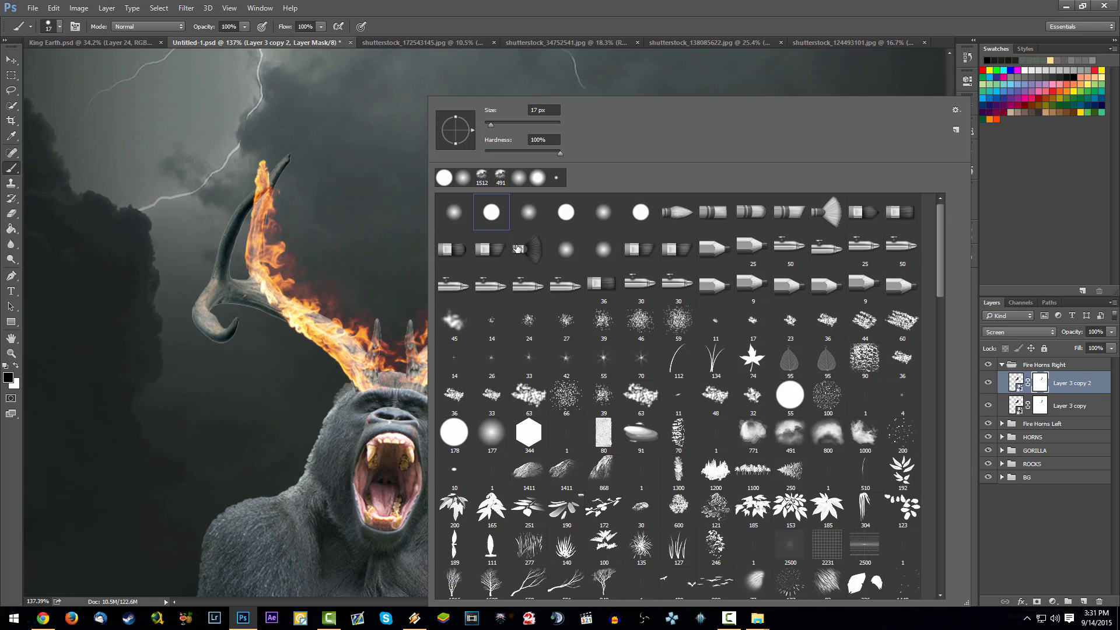
pyautogui.click(564, 387)
pyautogui.moveTo(496, 124); pyautogui.dragTo(498, 125)
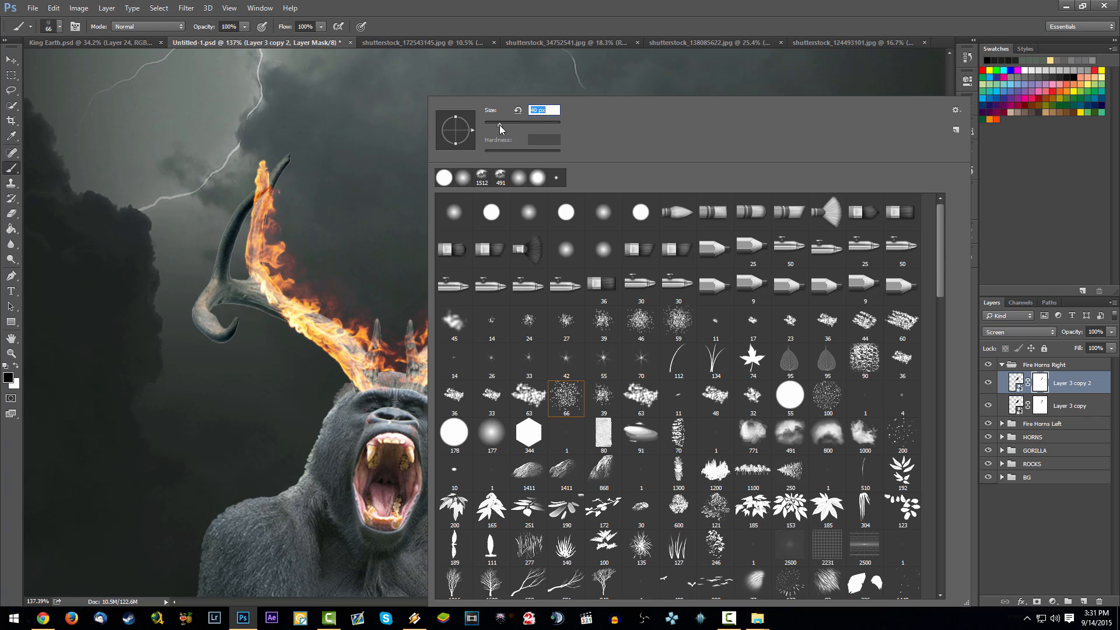
pyautogui.click(399, 334)
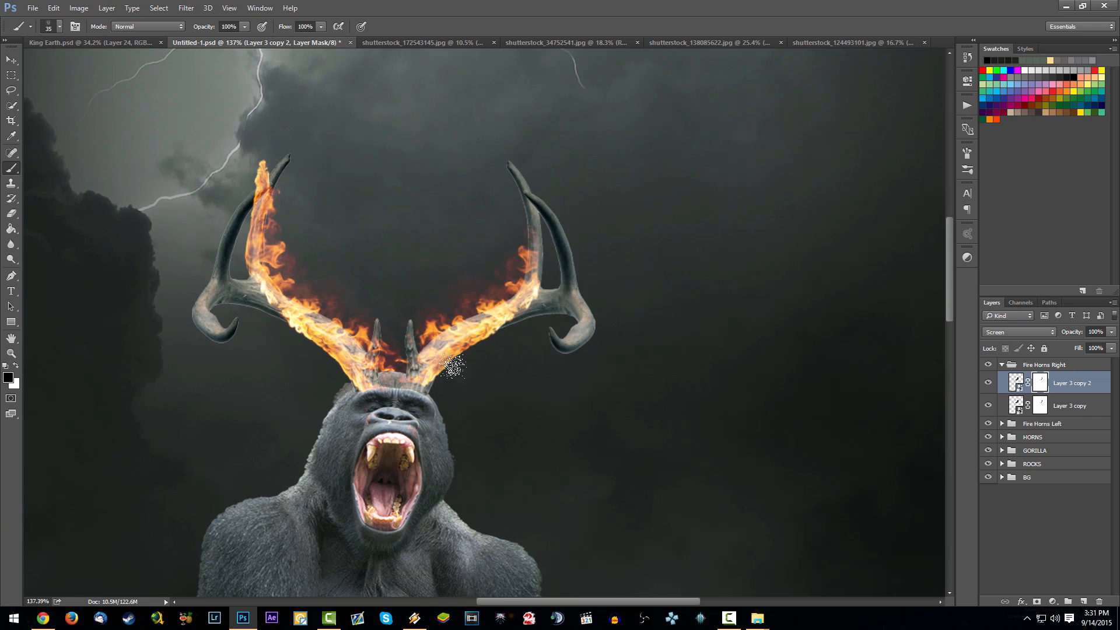
pyautogui.scroll(-5, 474, 320)
pyautogui.scroll(4, 472, 295)
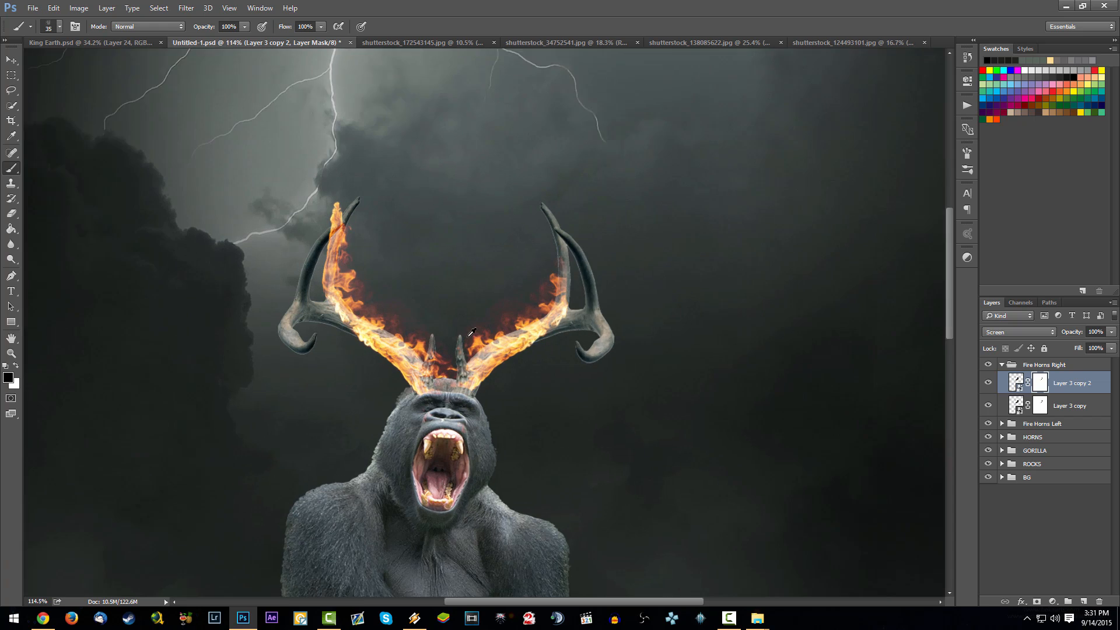
pyautogui.scroll(5, 445, 337)
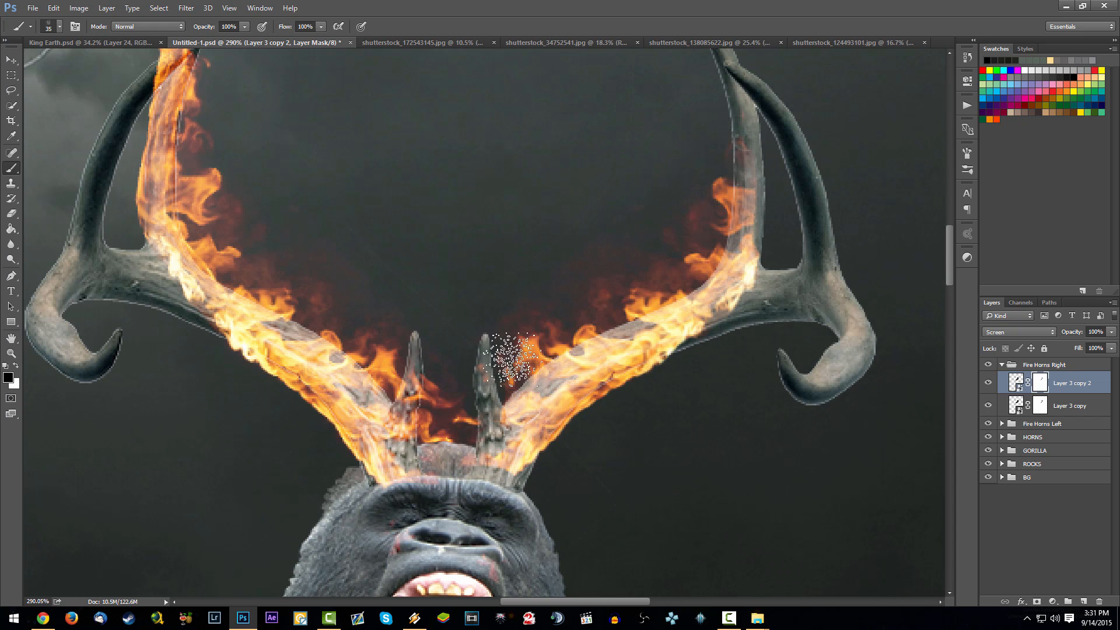
pyautogui.hotkey('alt', '[')
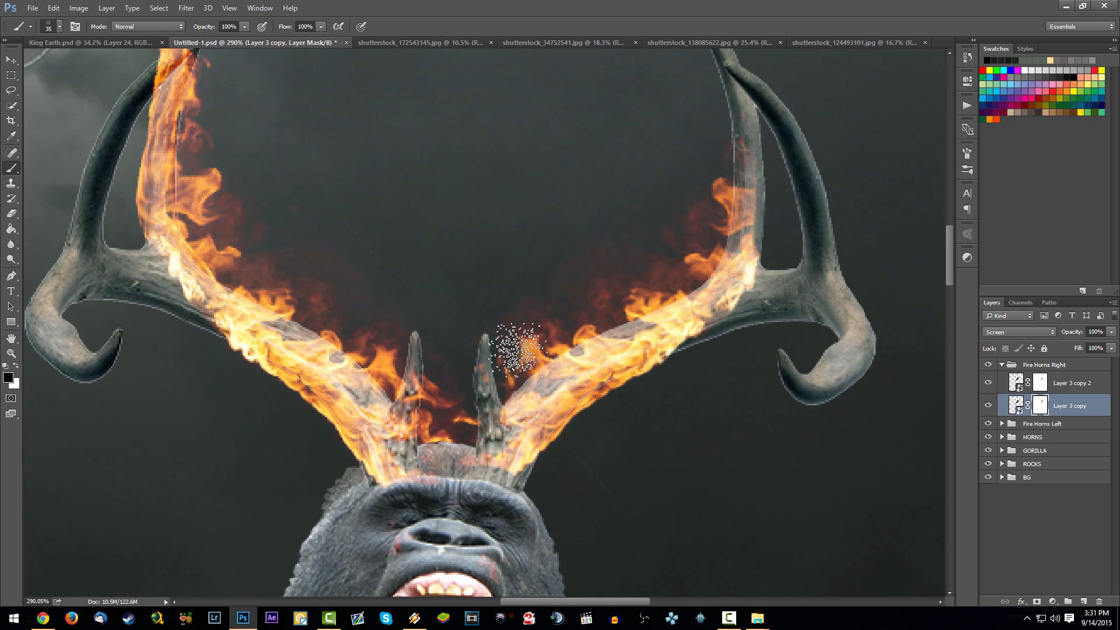
pyautogui.scroll(-5, 590, 350)
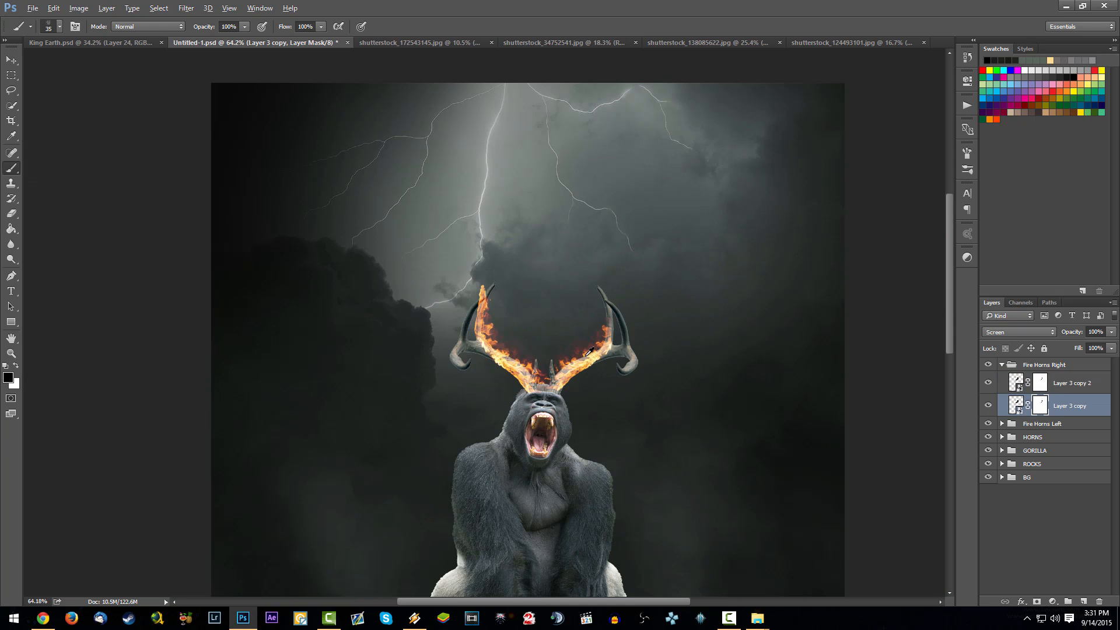
pyautogui.scroll(-2, 598, 337)
pyautogui.scroll(4, 525, 327)
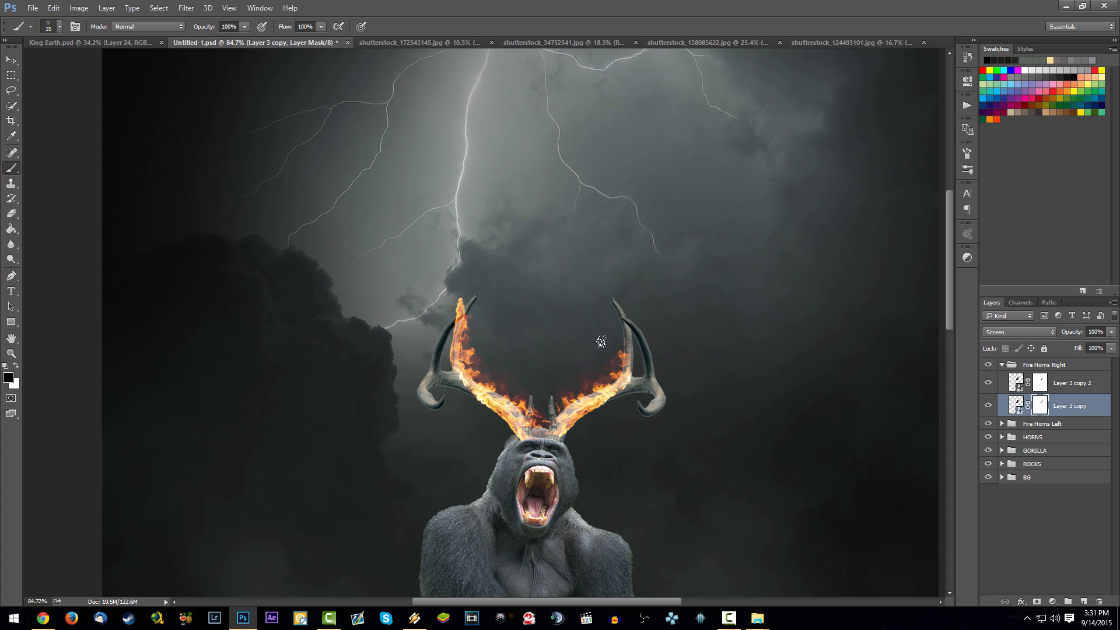
pyautogui.scroll(2, 583, 364)
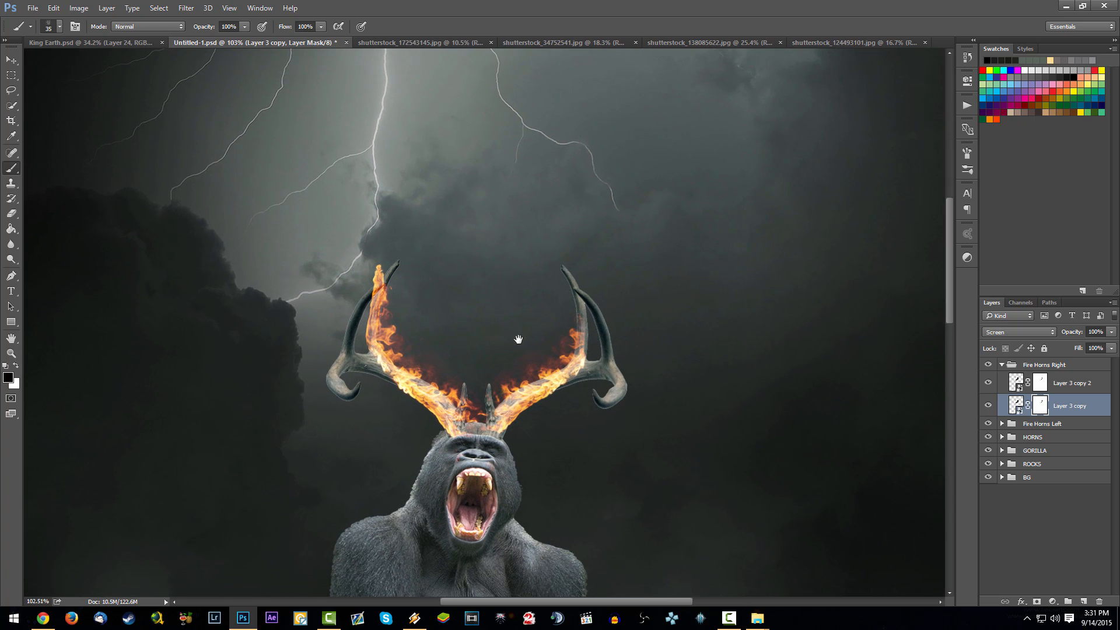
# - Puppet Warp Layer 3 copy 2 in the Fire Horns Left group, pinning the flame along the antler and bending its tip onto the antler tip
pyautogui.click(998, 366)
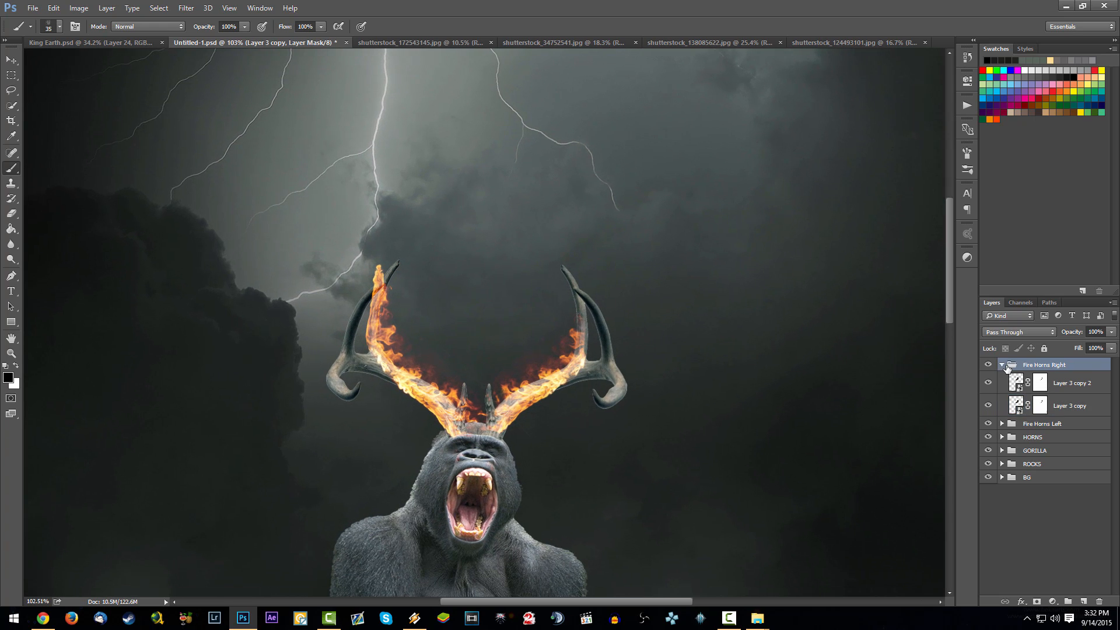
pyautogui.click(1002, 378)
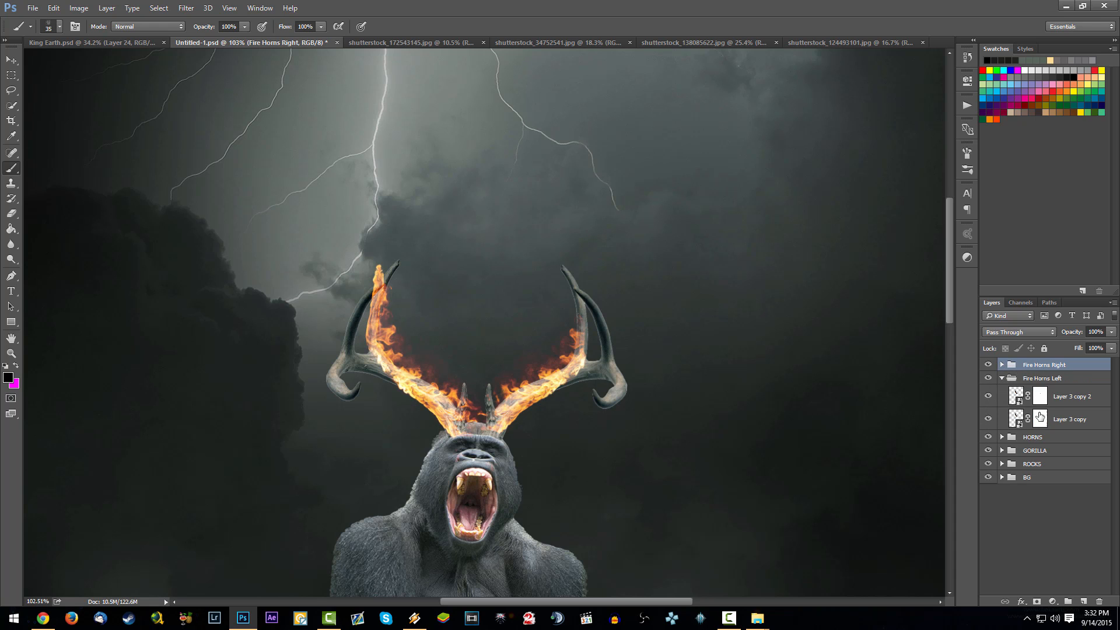
pyautogui.click(1015, 397)
pyautogui.click(53, 8)
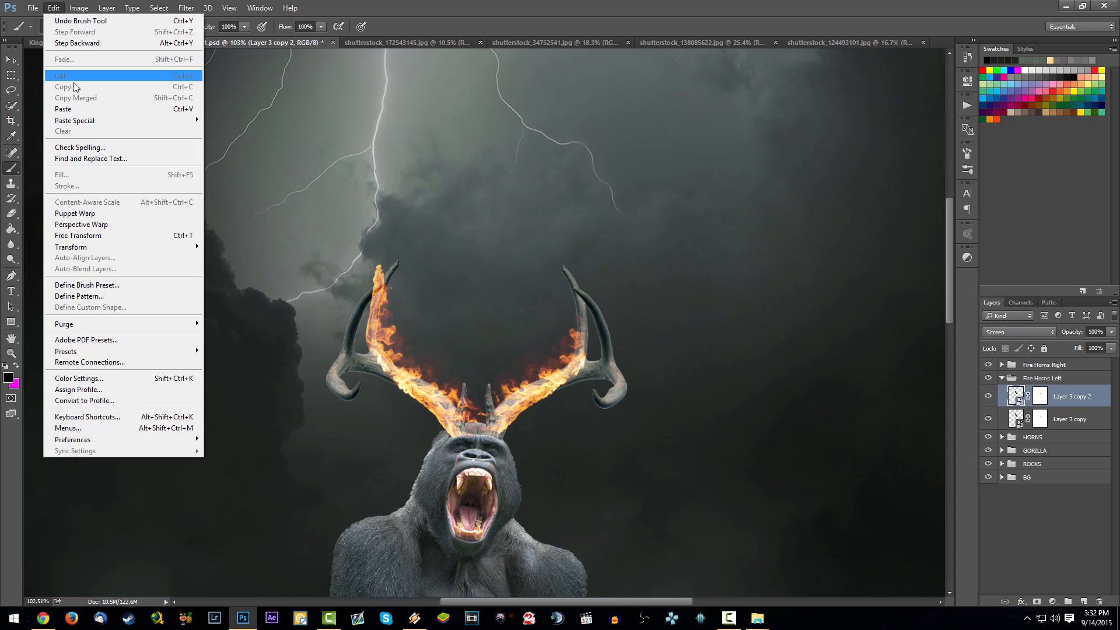
pyautogui.click(90, 213)
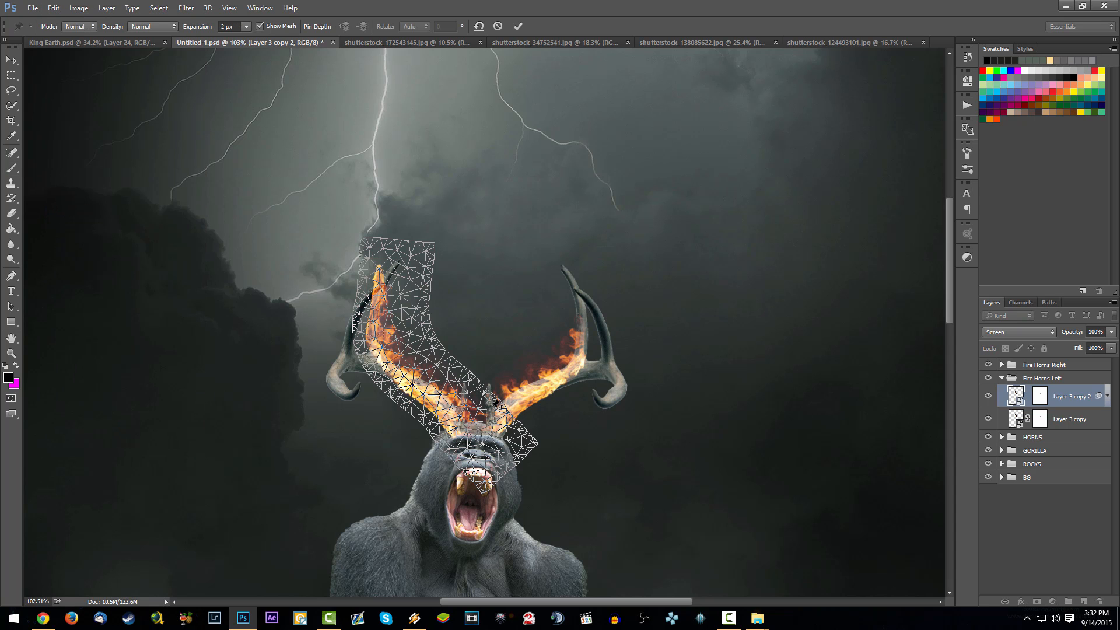
pyautogui.click(450, 419)
pyautogui.click(411, 388)
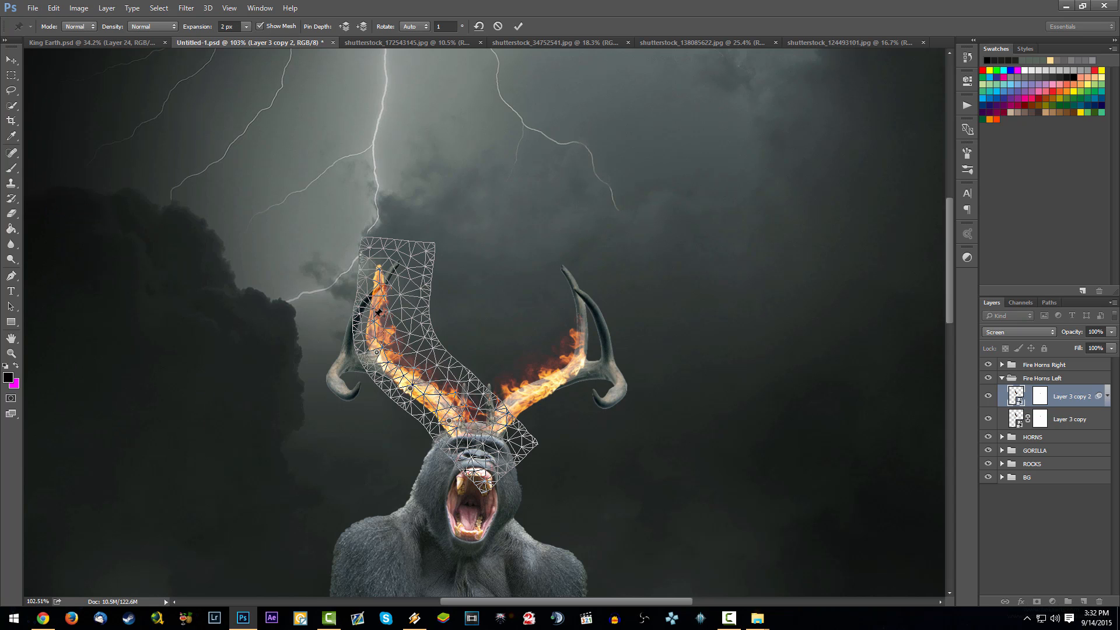
pyautogui.moveTo(383, 266); pyautogui.dragTo(401, 261)
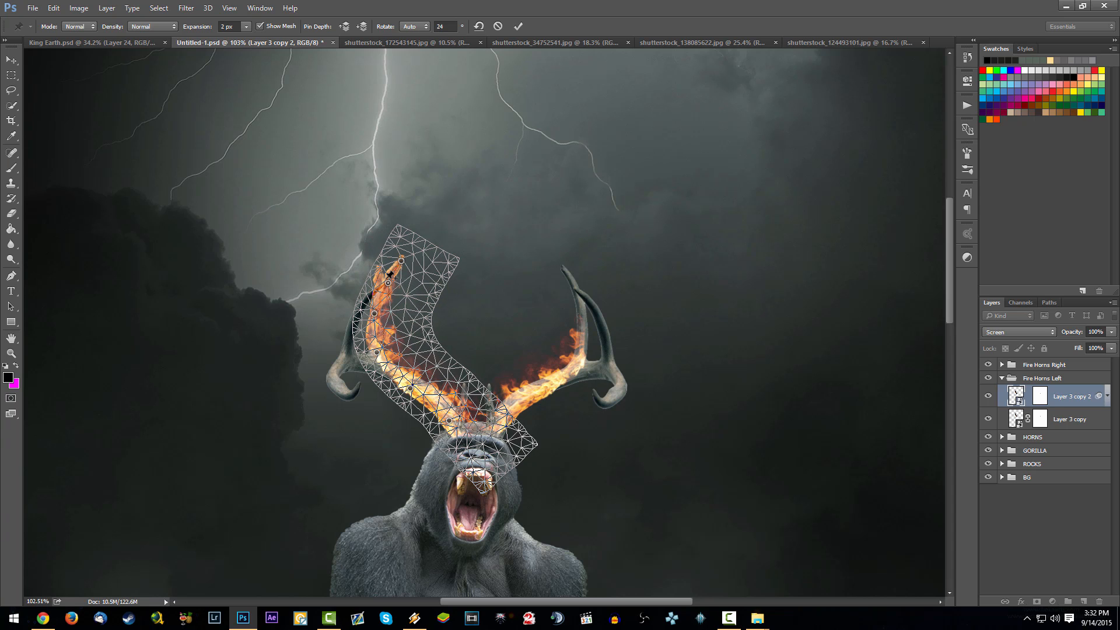
pyautogui.press('b')
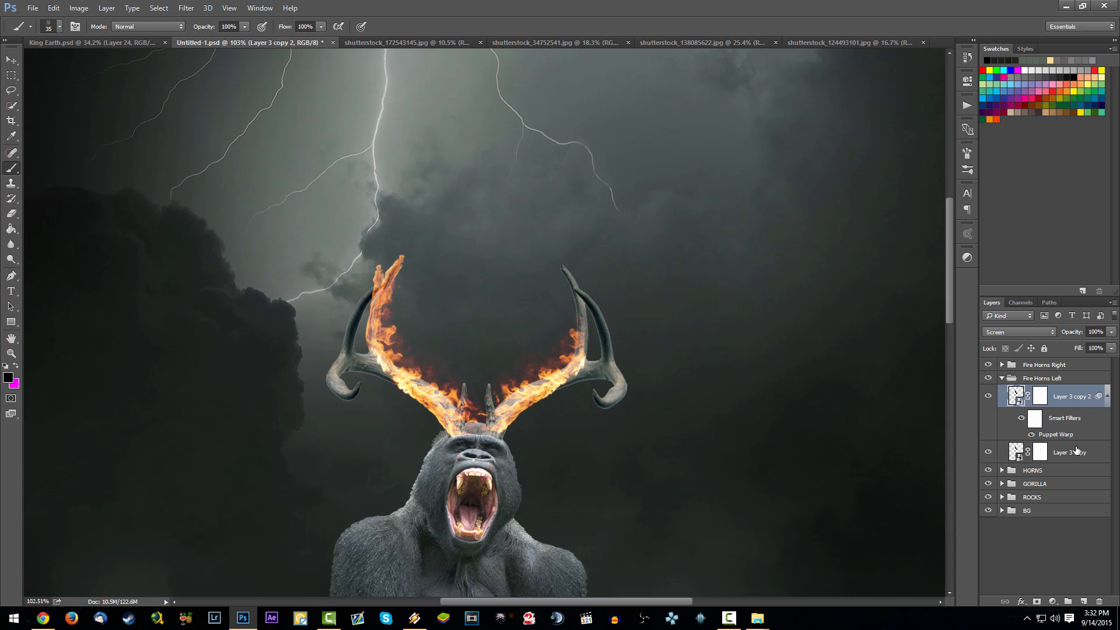
# - Delete the unwarped Layer 3 copy from Fire Horns Left, duplicate the warped Layer 3 copy 2 and save the document
pyautogui.click(1077, 449)
pyautogui.press('Delete')
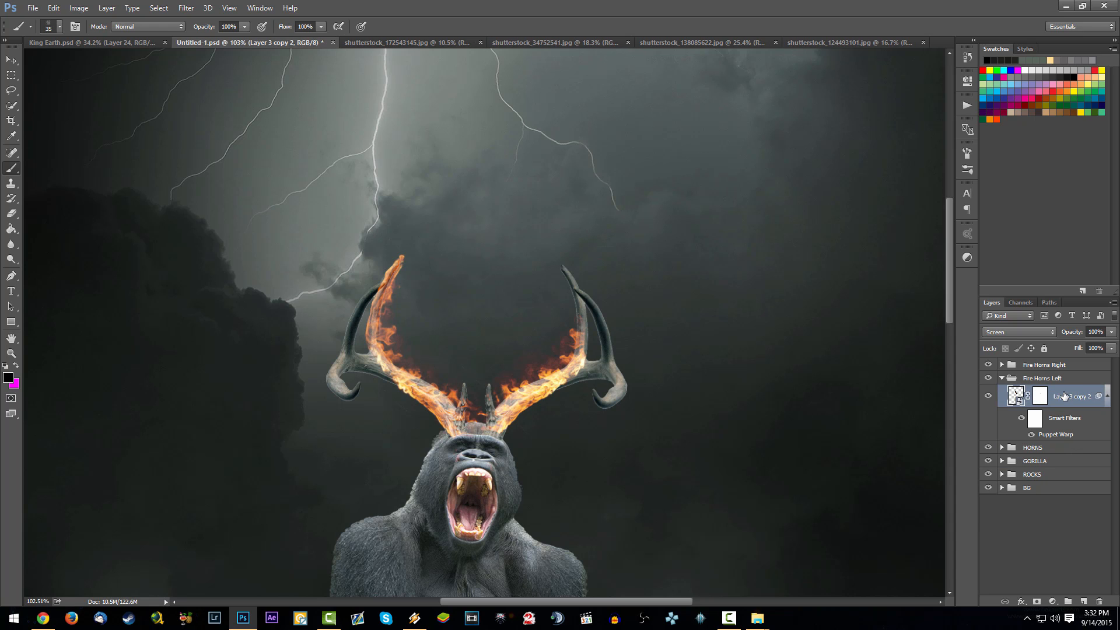
pyautogui.hotkey('ctrl', 'j')
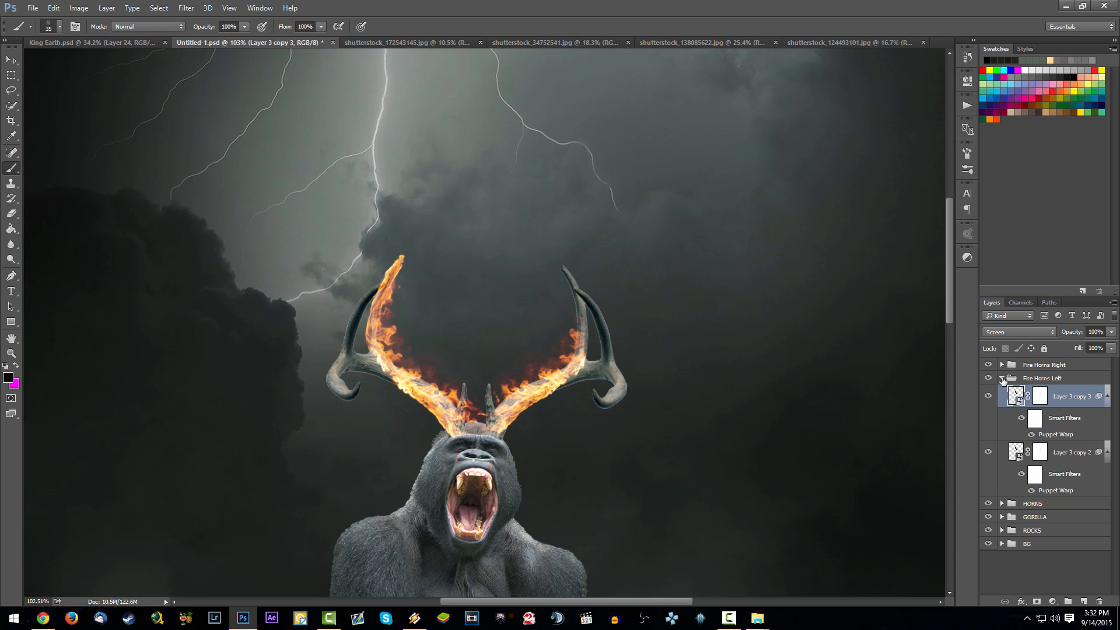
pyautogui.hotkey('ctrl', 's')
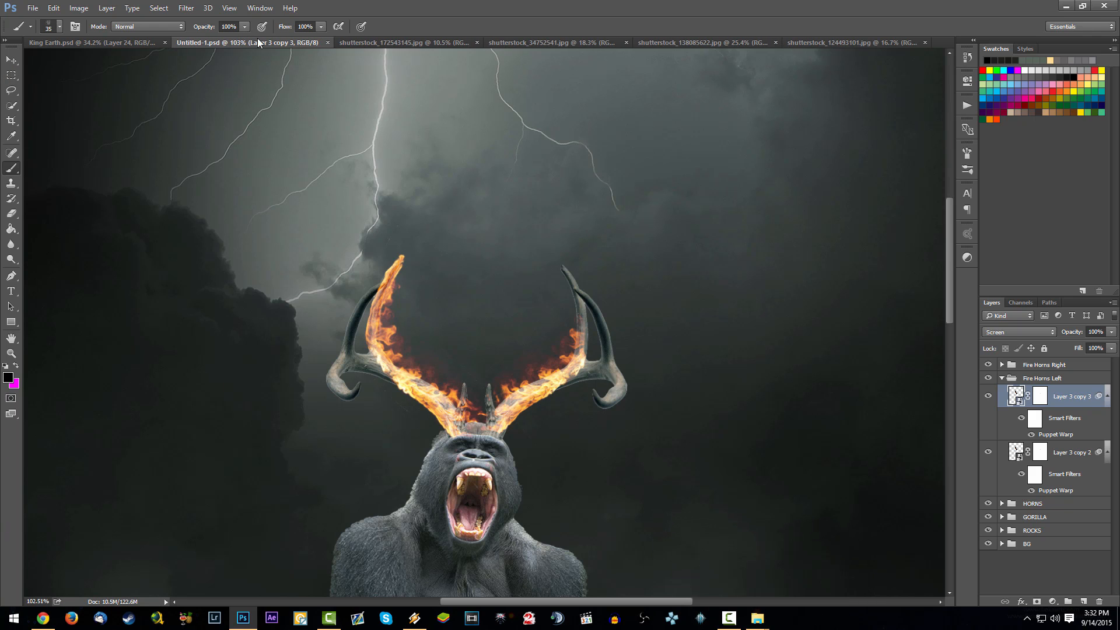
# - Close the stock images shutterstock_172543145.jpg, shutterstock_34752541.jpg and shutterstock_138085622.jpg
pyautogui.click(420, 44)
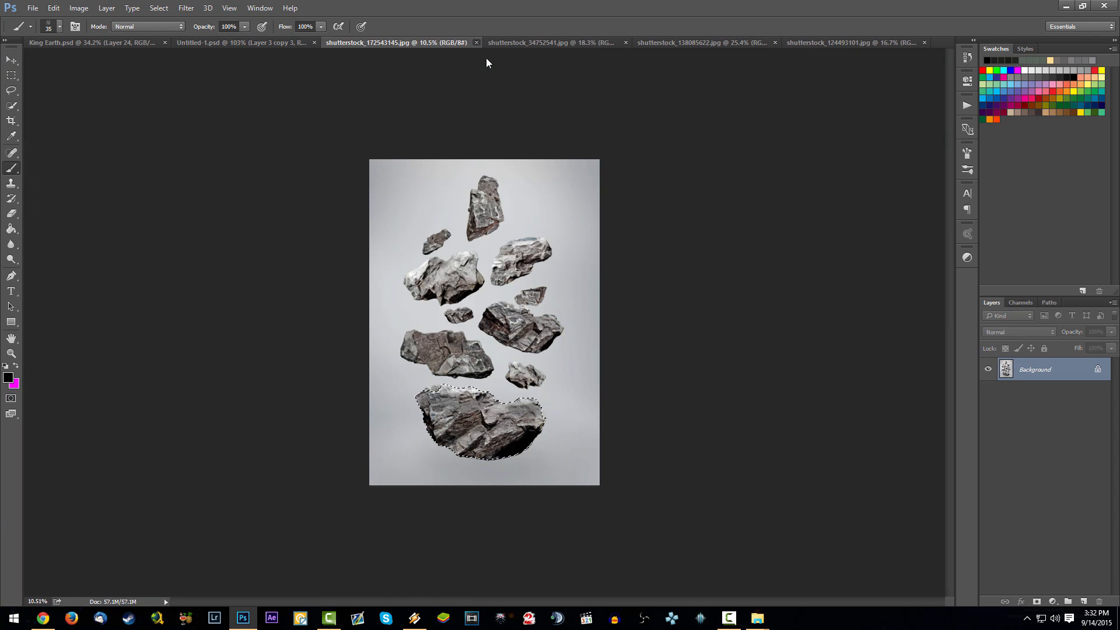
pyautogui.click(476, 42)
pyautogui.click(456, 42)
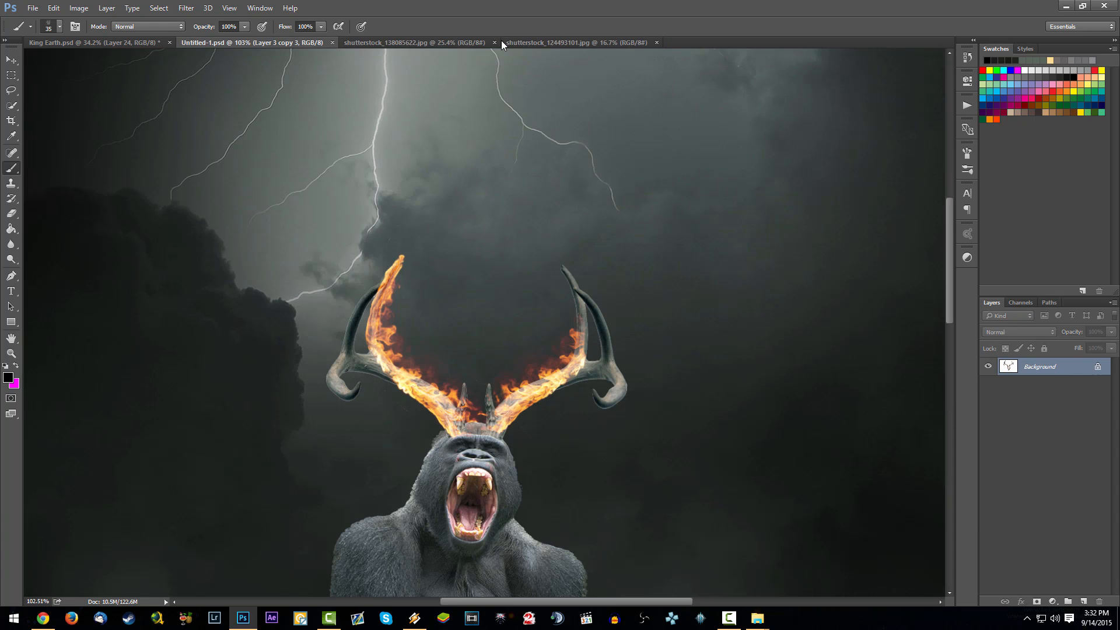
pyautogui.click(492, 44)
pyautogui.click(477, 43)
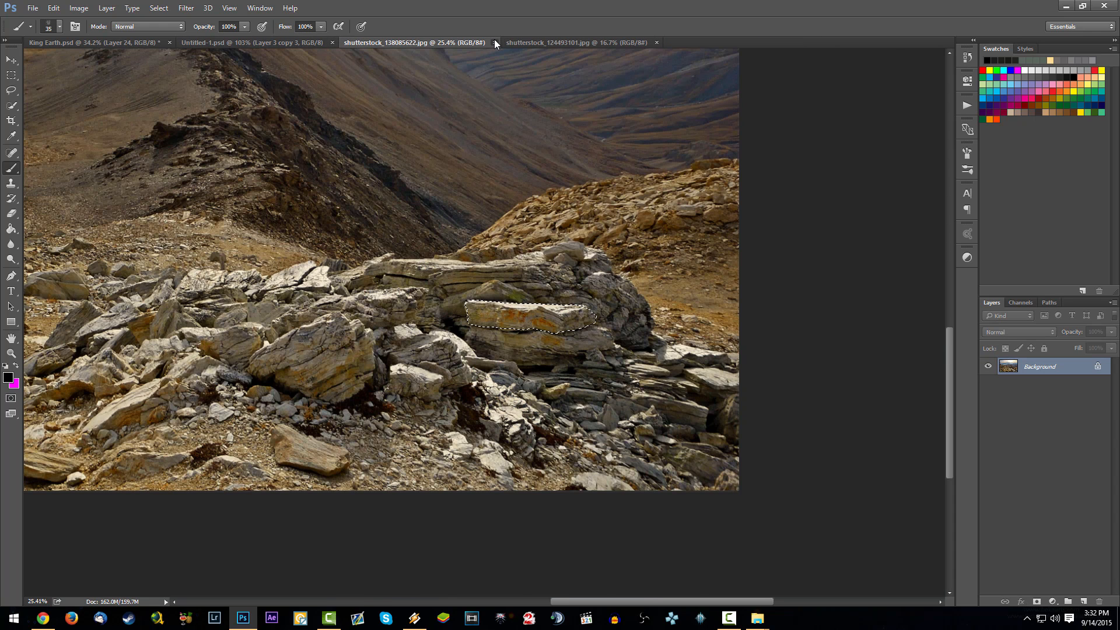
pyautogui.click(494, 41)
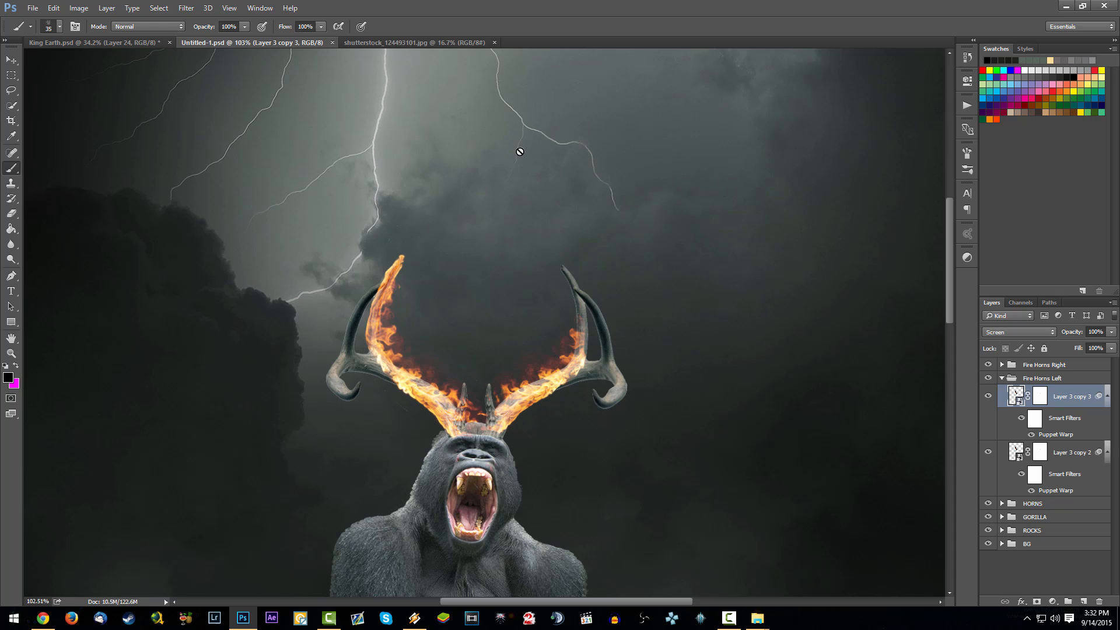
# - Copy the middle flame strip from shutterstock_124493101.jpg and paste it into Untitled-1.psd as a new layer
pyautogui.click(456, 43)
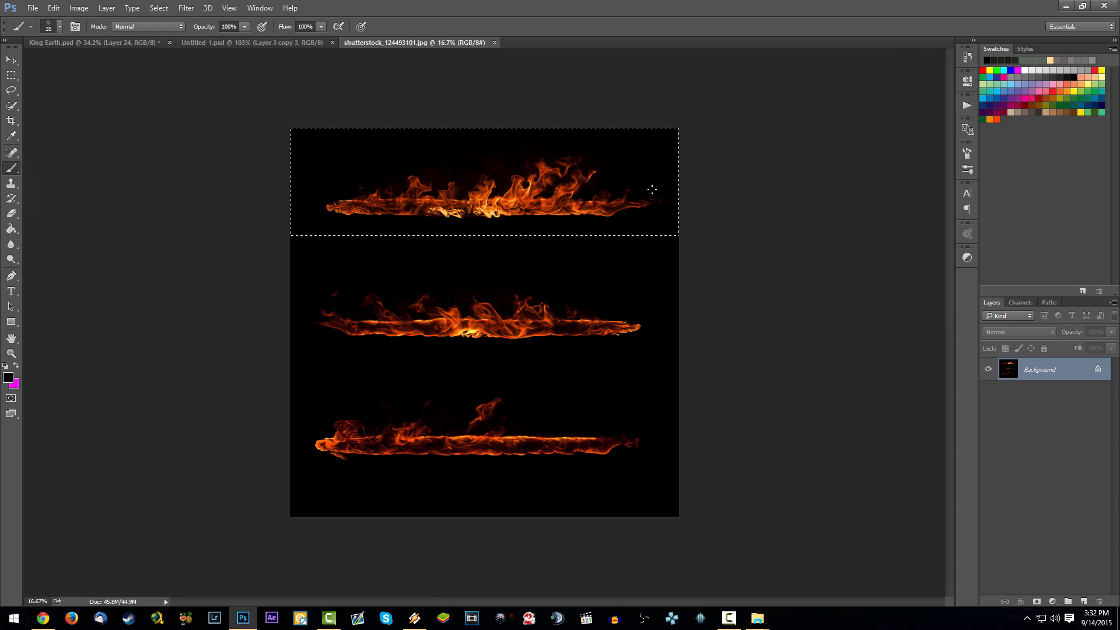
pyautogui.click(11, 76)
pyautogui.moveTo(294, 252); pyautogui.dragTo(694, 369)
pyautogui.click(195, 45)
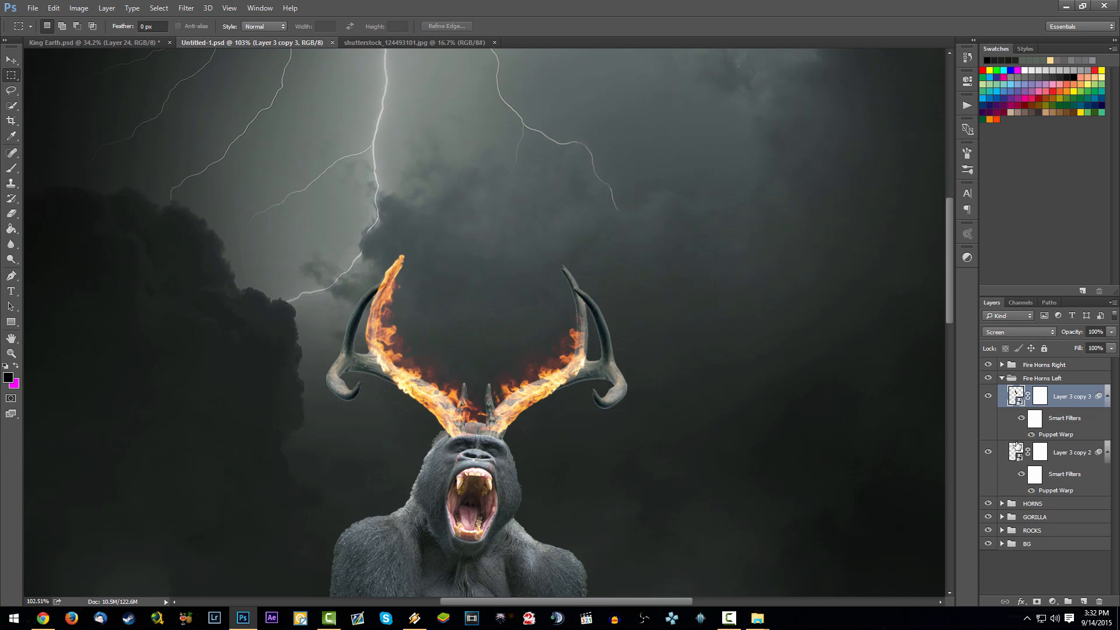
pyautogui.hotkey('ctrl', 'v')
# - Set the pasted flame layer's blend mode to Screen and convert it to a smart object
pyautogui.click(1020, 332)
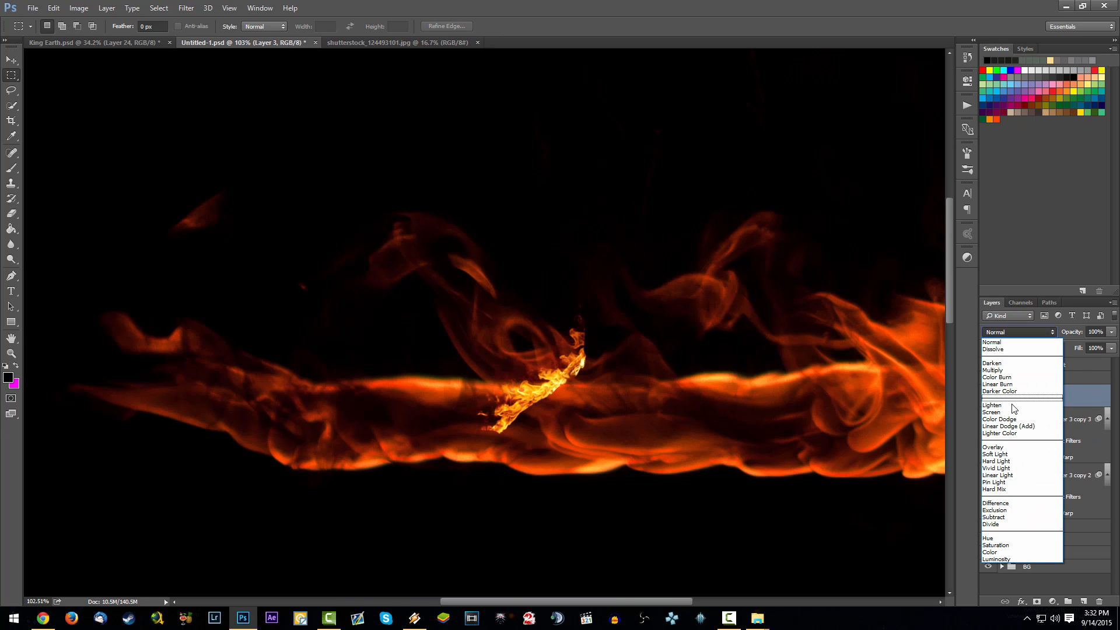
pyautogui.click(1019, 416)
pyautogui.rightClick(1084, 400)
pyautogui.click(1009, 215)
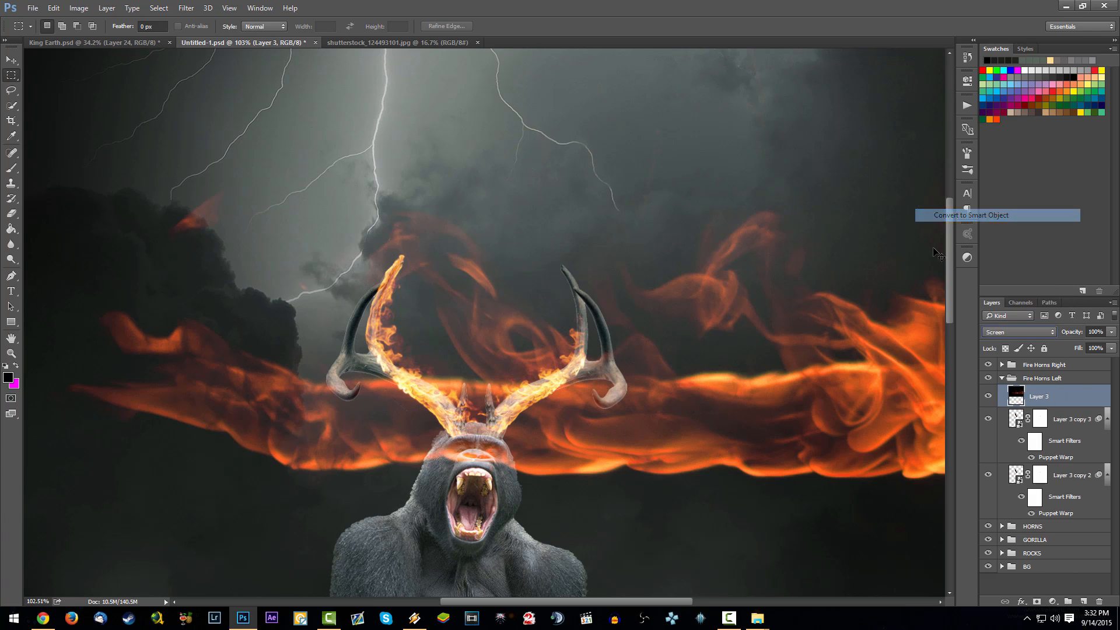
# - Free-transform the pasted flame Layer 3, scaling it down to about 10% of its size
pyautogui.hotkey('ctrl', 't')
pyautogui.scroll(-5, 333, 331)
pyautogui.scroll(-3, 290, 296)
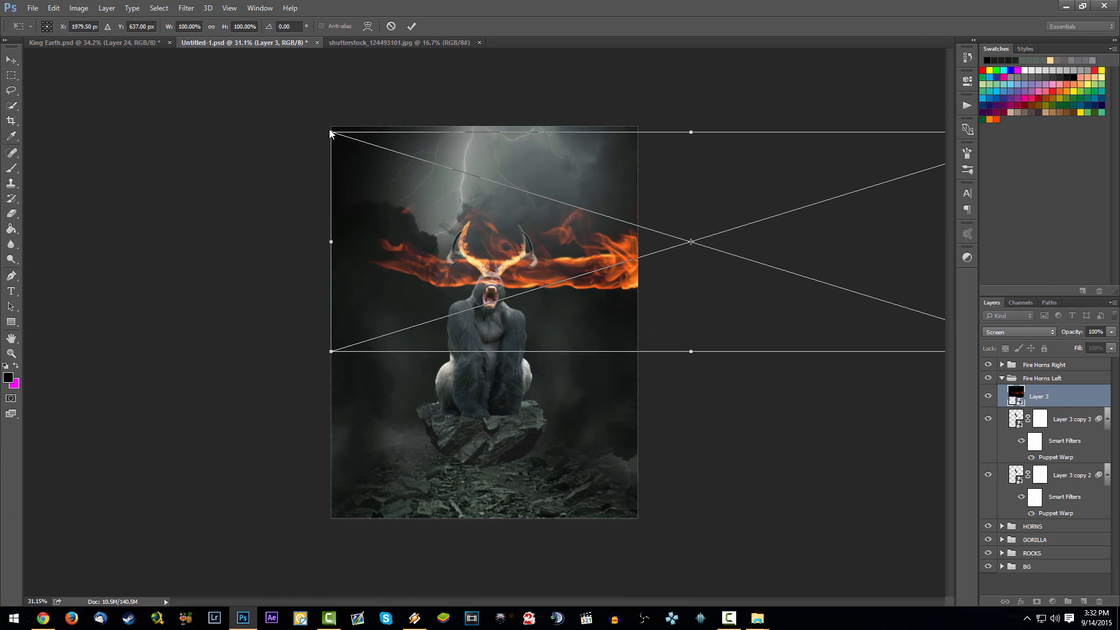
pyautogui.moveTo(387, 167); pyautogui.dragTo(750, 315)
pyautogui.moveTo(844, 310); pyautogui.dragTo(292, 216)
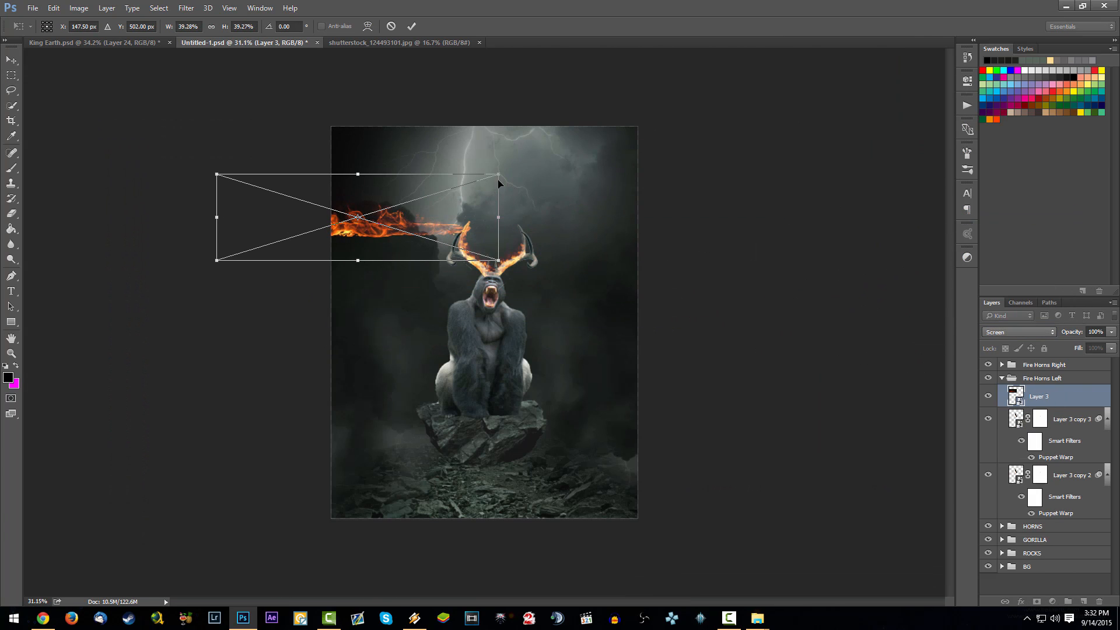
pyautogui.moveTo(499, 175); pyautogui.dragTo(290, 238)
pyautogui.scroll(9, 292, 256)
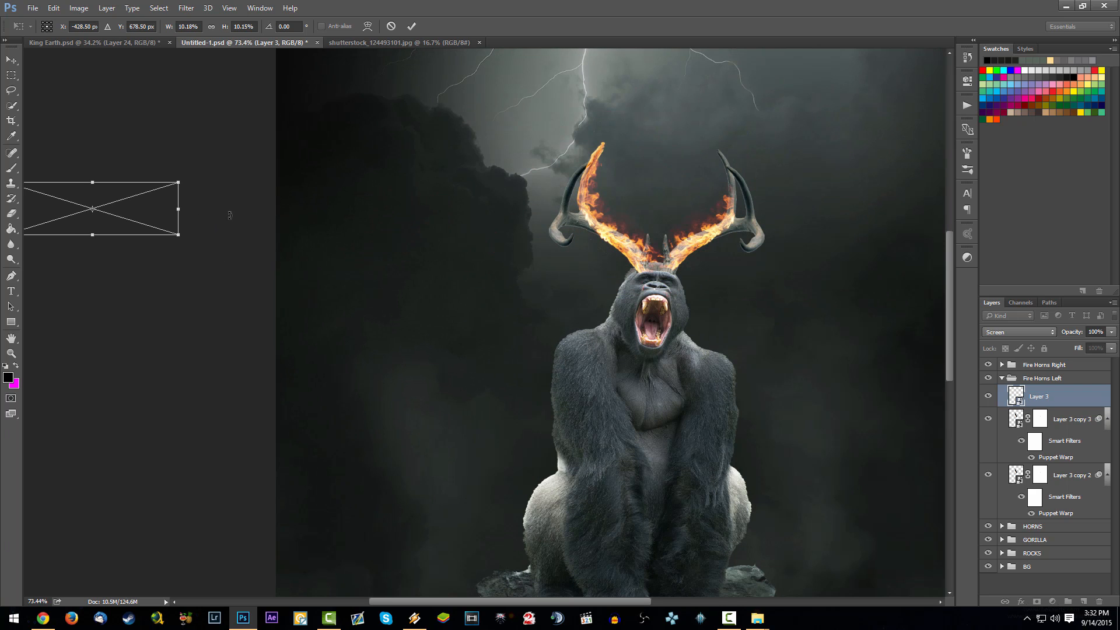
# - Move the small flame onto the side tine of the gorilla's left-hand antler and rotate it counter-clockwise
pyautogui.moveTo(149, 201); pyautogui.dragTo(656, 211)
pyautogui.scroll(6, 671, 225)
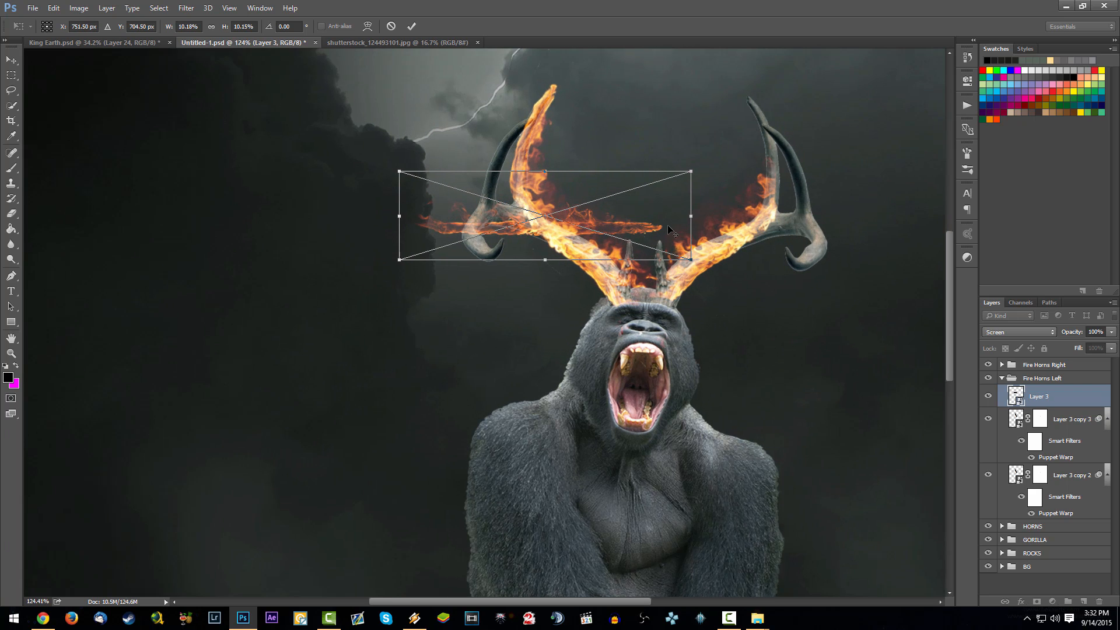
pyautogui.moveTo(716, 249); pyautogui.dragTo(715, 181)
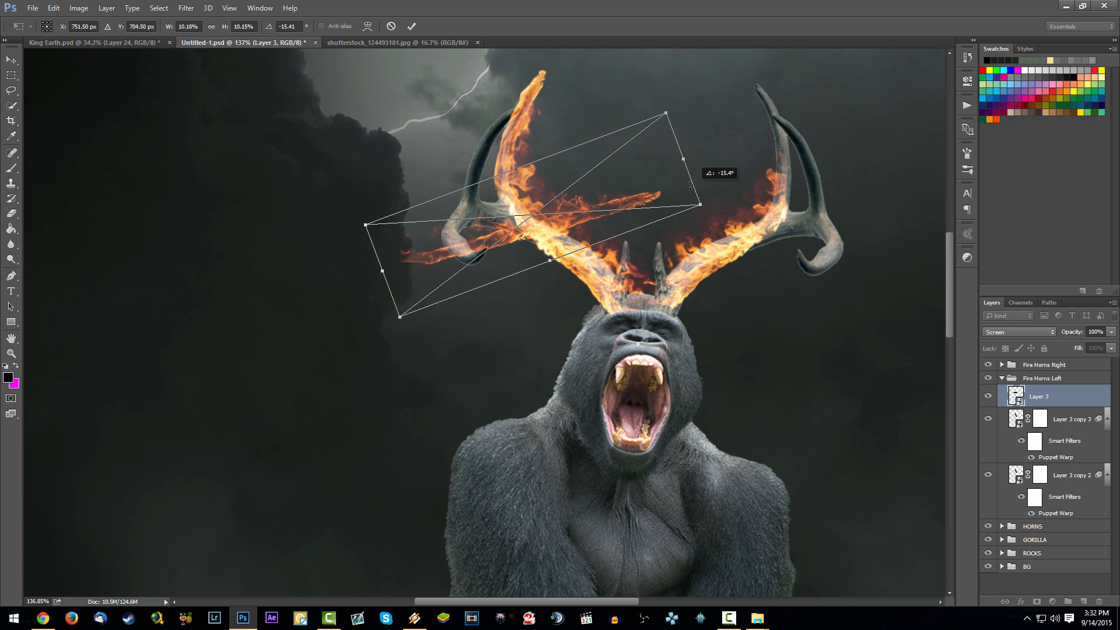
pyautogui.moveTo(532, 237)
pyautogui.mouseDown()
pyautogui.moveTo(441, 237)
pyautogui.moveTo(523, 236)
pyautogui.moveTo(513, 231)
pyautogui.mouseUp()
pyautogui.press('Return')
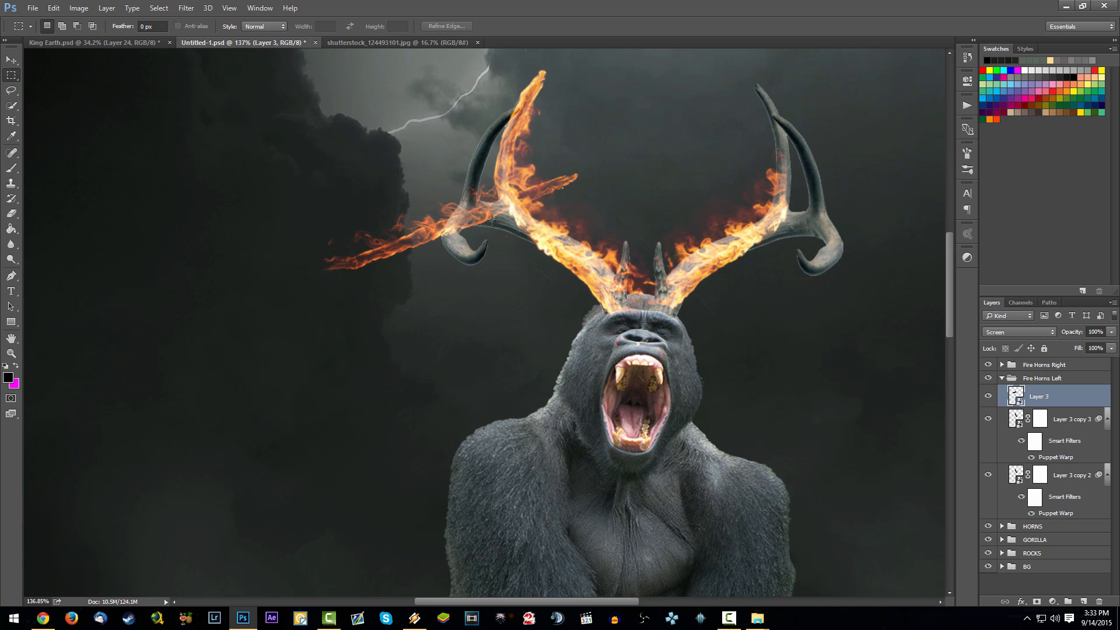
# - Puppet-warp the Layer 3 flame with several pins so it bends around the curled side tine of the left-hand antler
pyautogui.click(53, 7)
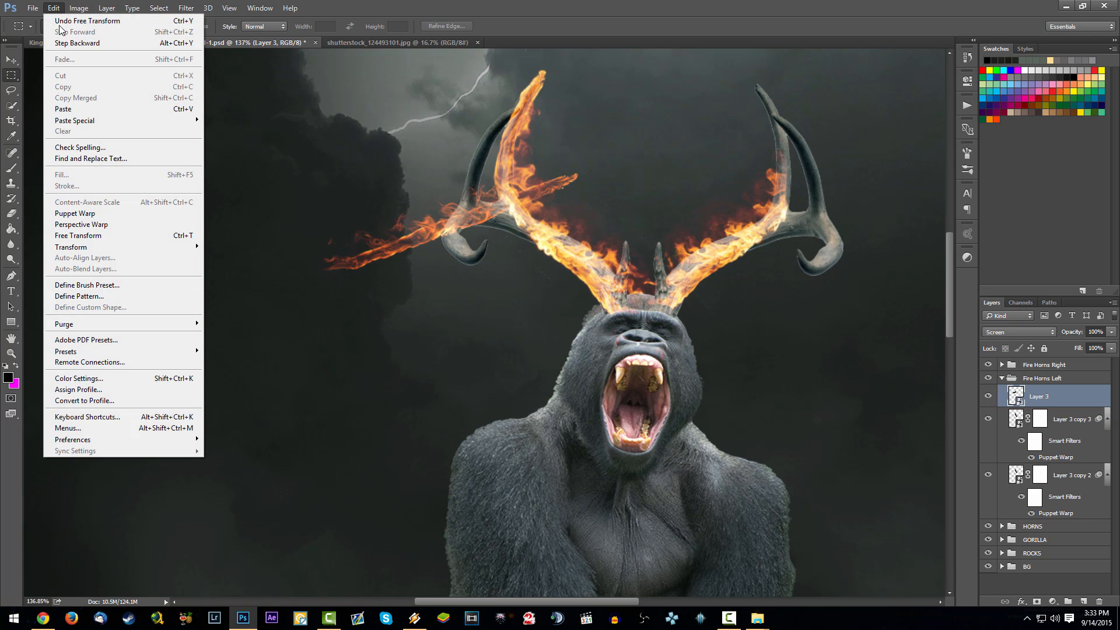
pyautogui.click(95, 213)
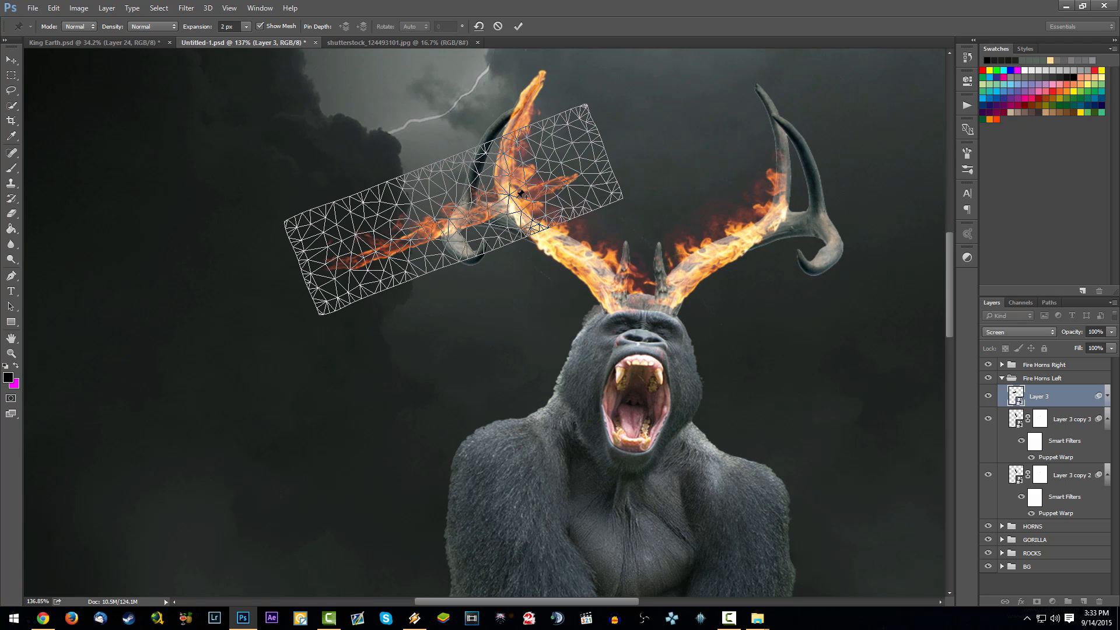
pyautogui.click(556, 181)
pyautogui.click(507, 199)
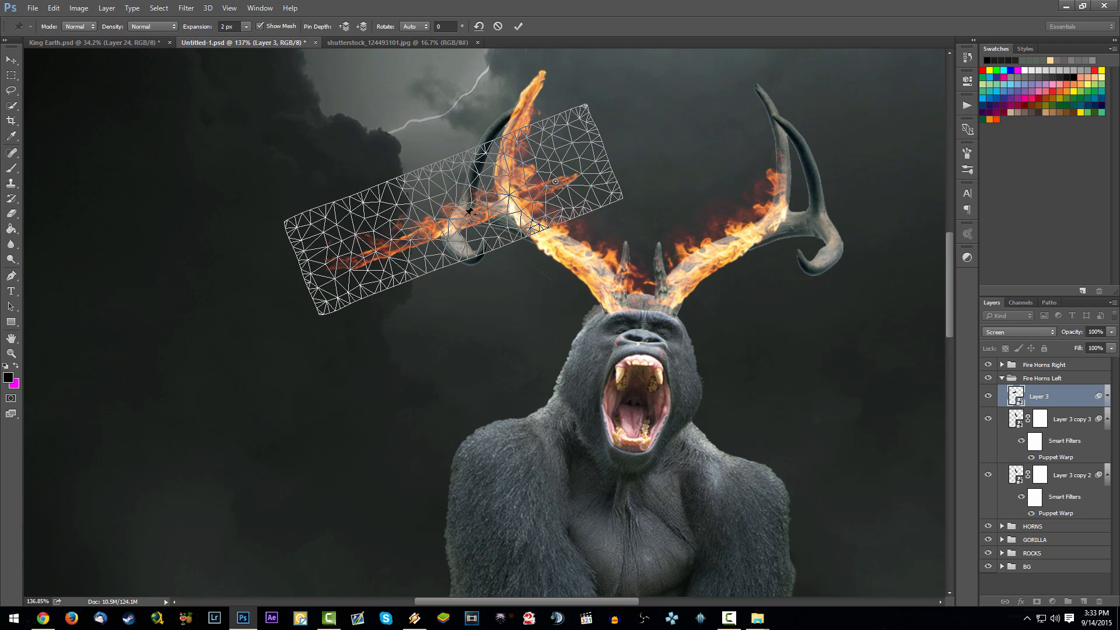
pyautogui.moveTo(377, 254); pyautogui.dragTo(482, 252)
pyautogui.click(488, 204)
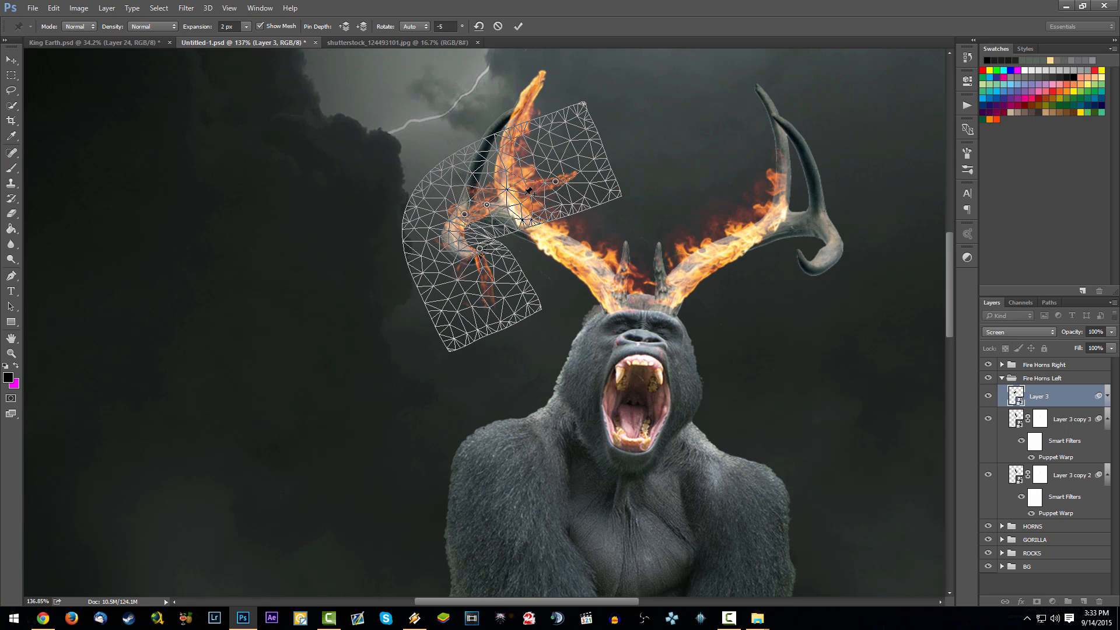
pyautogui.moveTo(557, 241); pyautogui.dragTo(561, 245)
pyautogui.click(507, 219)
pyautogui.press('Return')
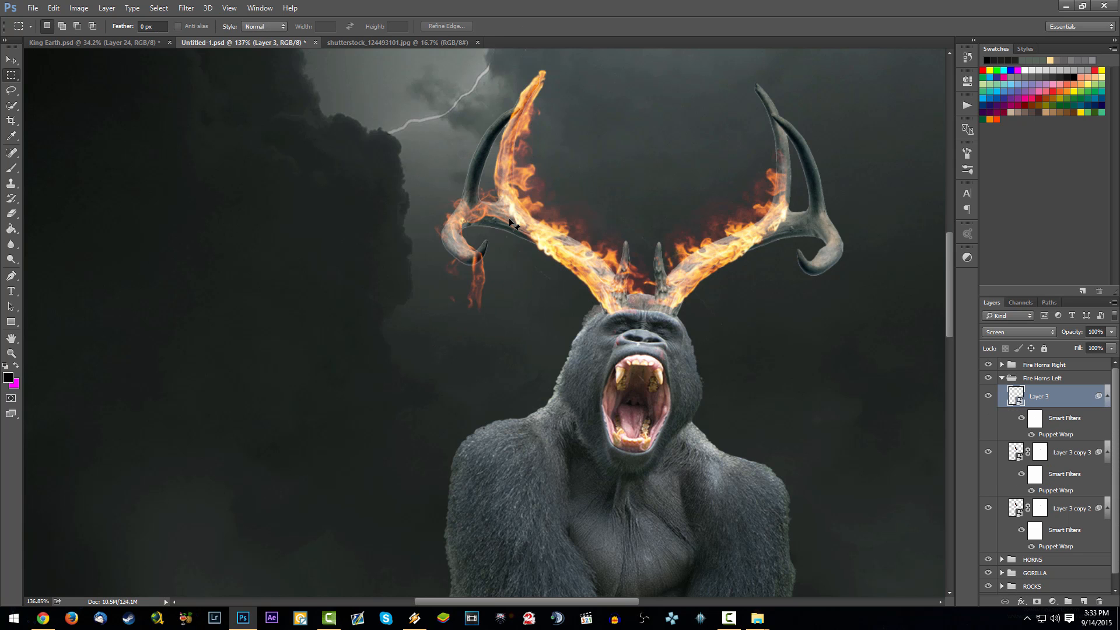
# - Add a layer mask to Layer 3 and paint out in black the flame hanging below the curled tine
pyautogui.moveTo(559, 277); pyautogui.dragTo(417, 353)
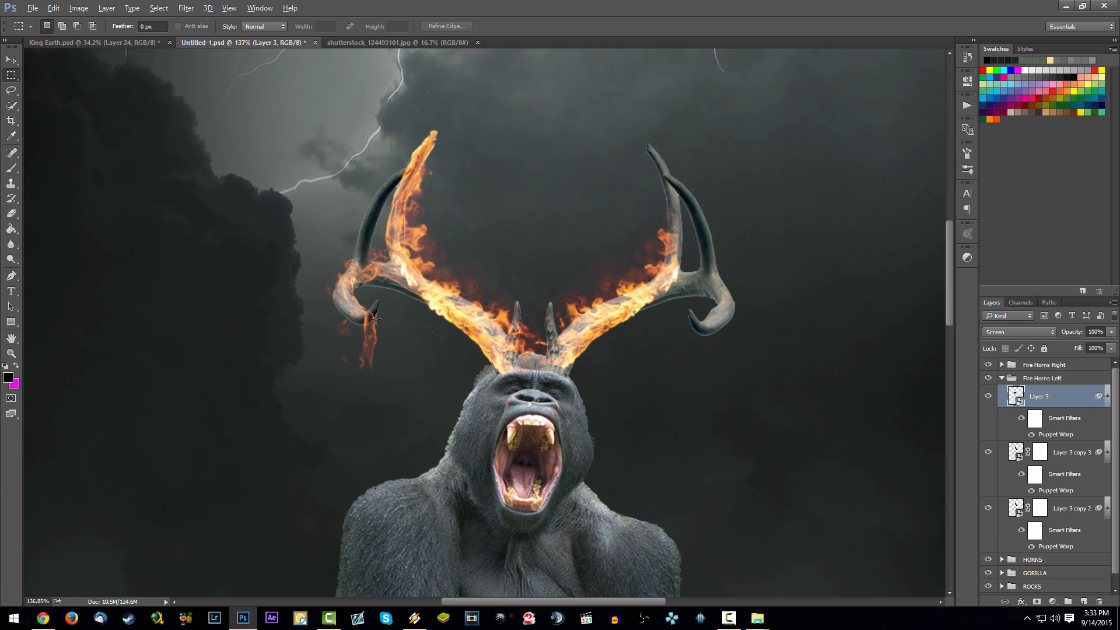
pyautogui.scroll(-10, 376, 320)
pyautogui.scroll(6, 381, 337)
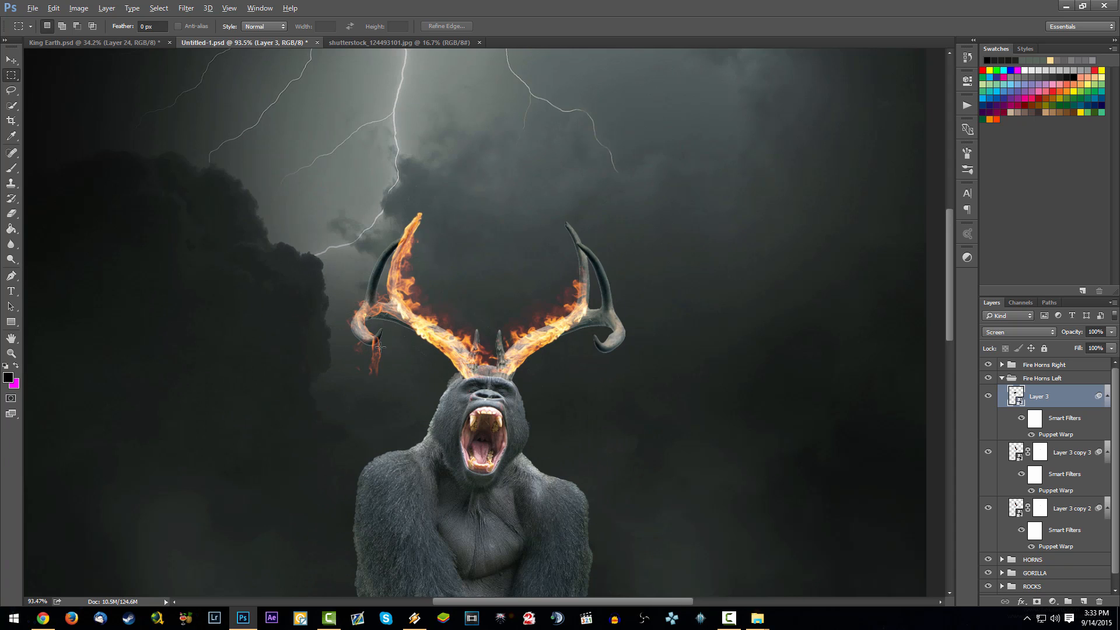
pyautogui.scroll(4, 379, 347)
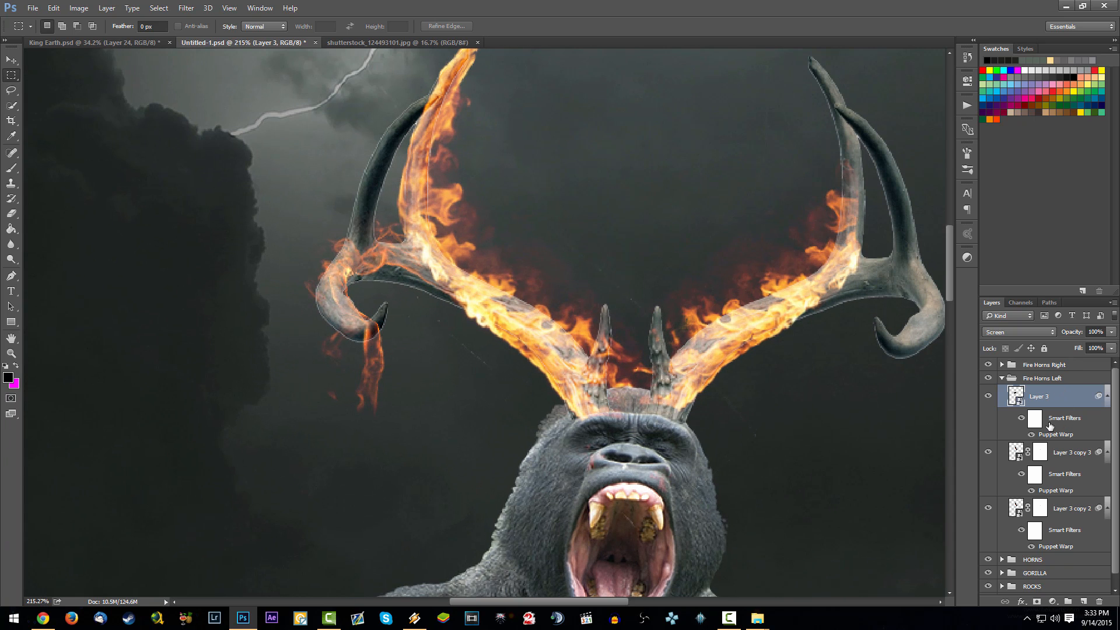
pyautogui.click(1037, 602)
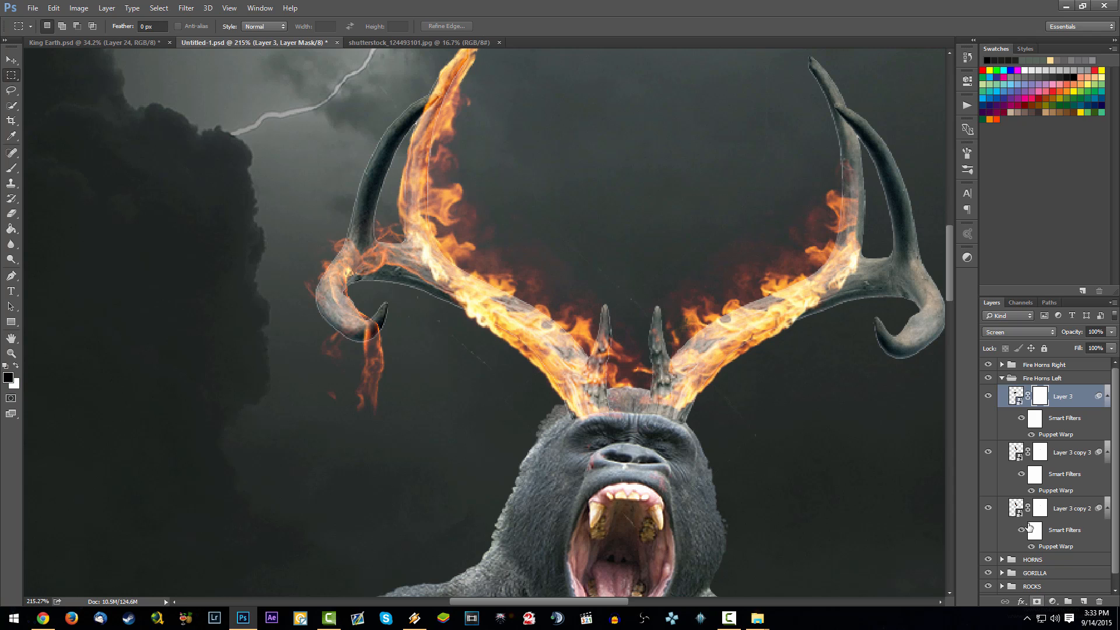
pyautogui.press('b')
pyautogui.moveTo(376, 324)
pyautogui.mouseDown()
pyautogui.moveTo(350, 335)
pyautogui.moveTo(379, 355)
pyautogui.moveTo(358, 364)
pyautogui.moveTo(376, 378)
pyautogui.moveTo(370, 412)
pyautogui.mouseUp()
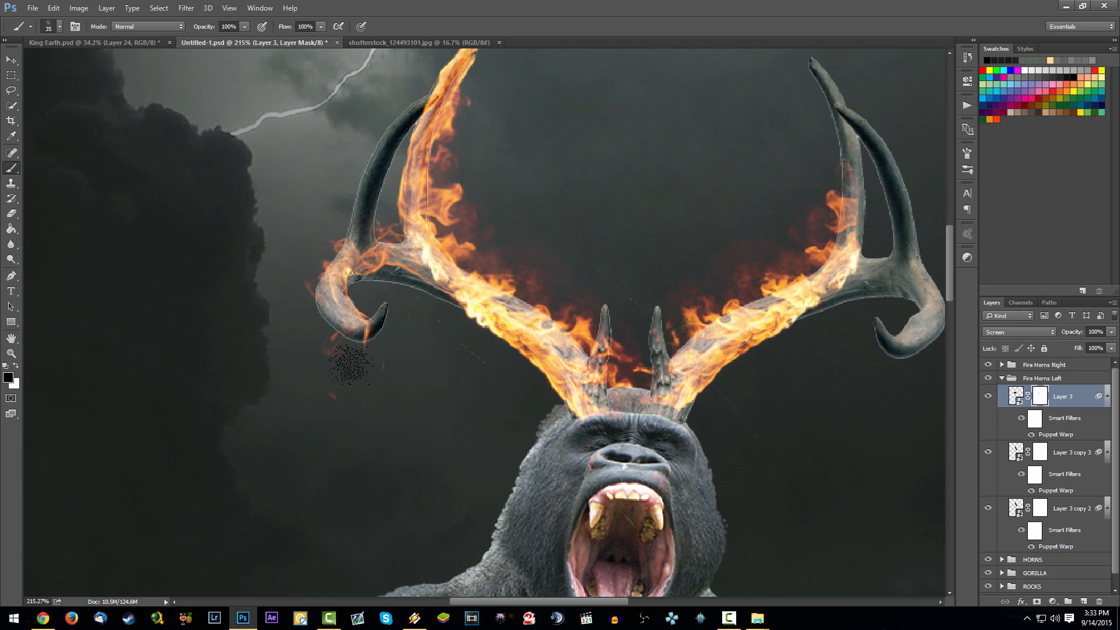
pyautogui.moveTo(347, 362); pyautogui.dragTo(349, 344)
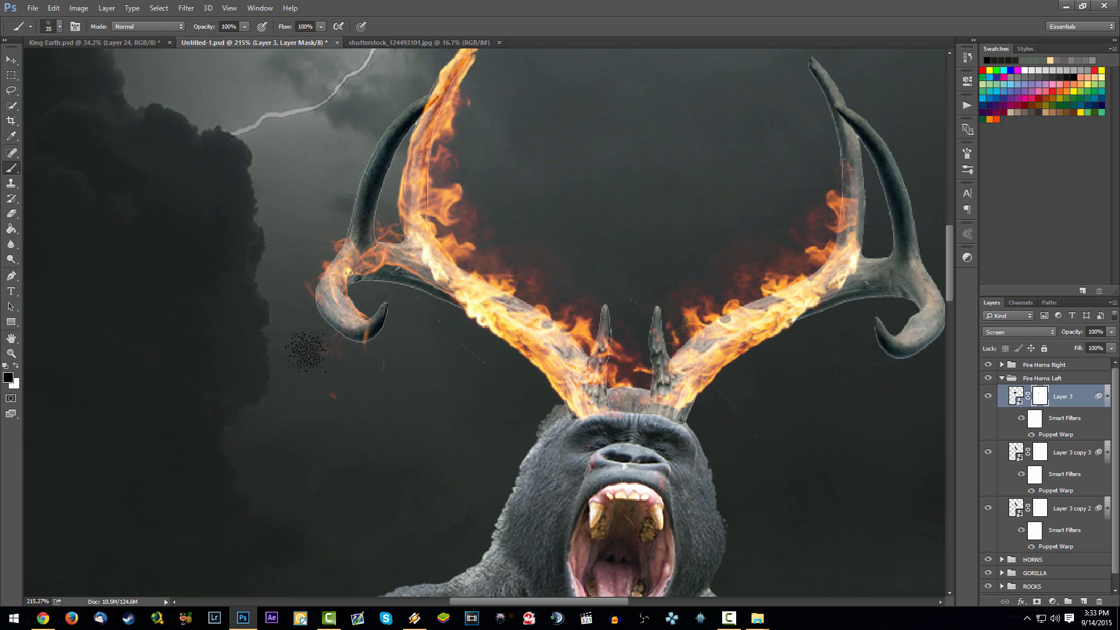
# - Duplicate the masked Layer 3 flame into the Fire Horns Right group, collapse Fire Horns Left and expand Fire Horns Right
pyautogui.scroll(-1, 543, 298)
pyautogui.scroll(-3, 543, 298)
pyautogui.scroll(4, 561, 263)
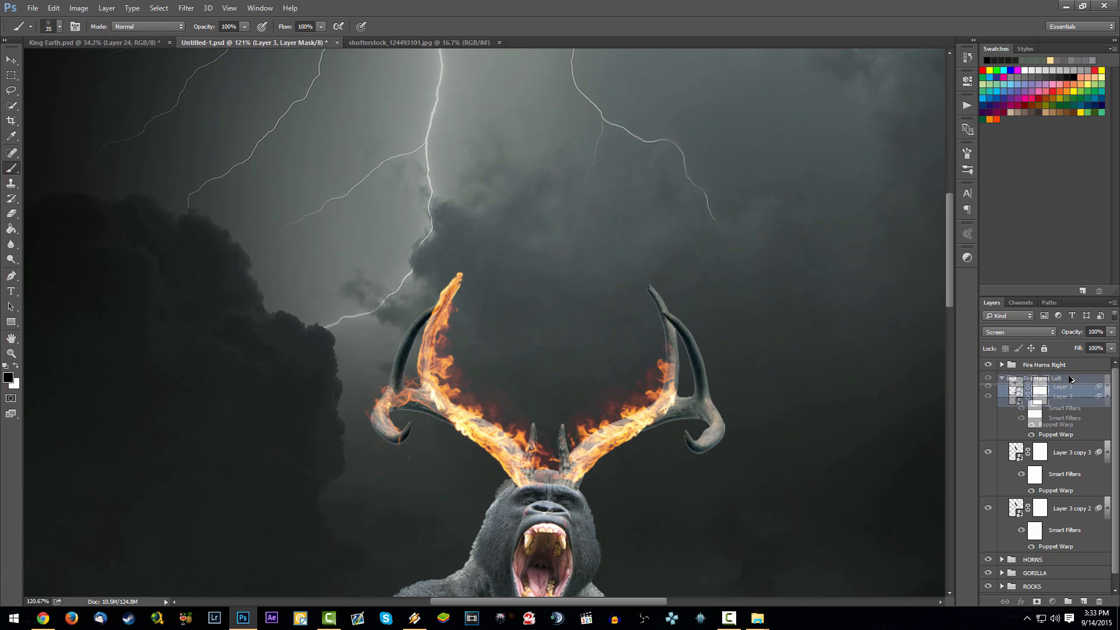
pyautogui.click(1071, 367)
pyautogui.click(1002, 379)
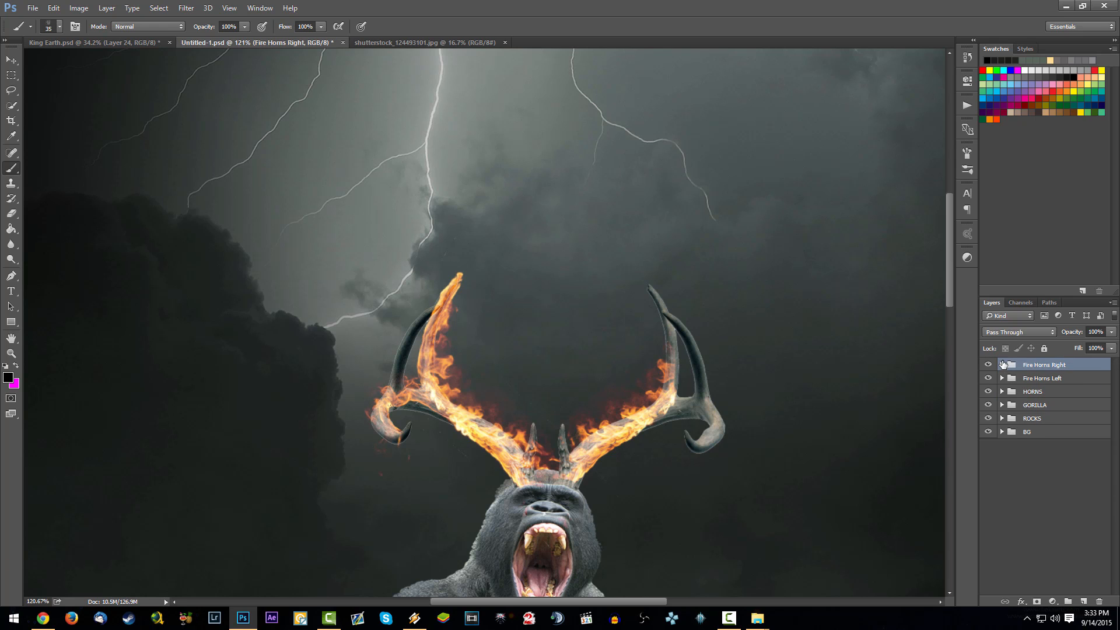
pyautogui.click(1002, 365)
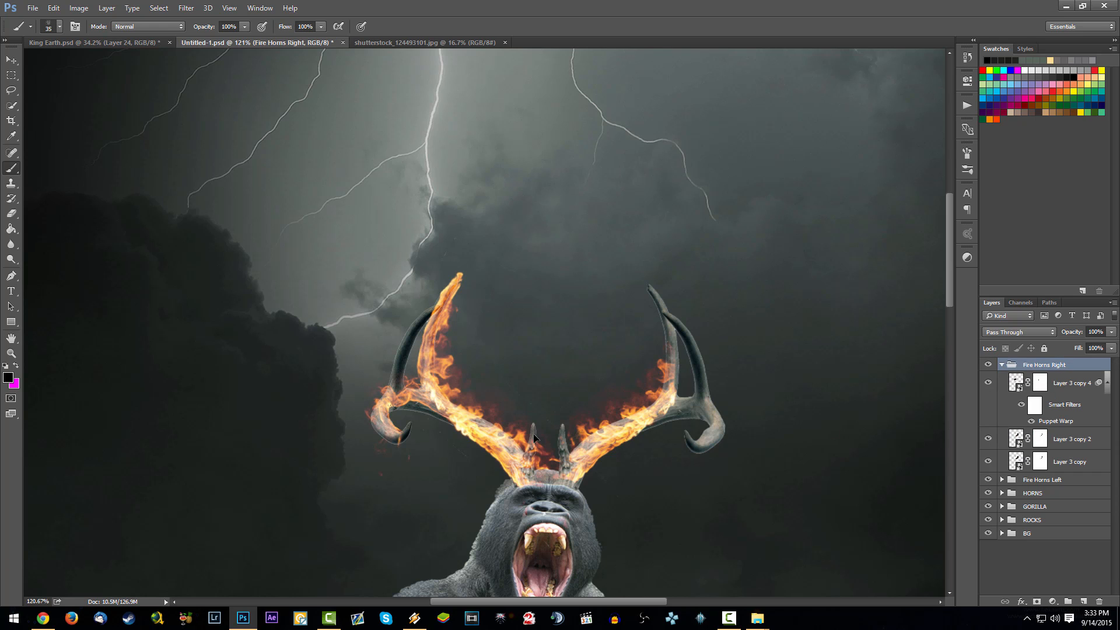
# - Undo the stray move, select Layer 3 copy 4 in Fire Horns Right and toggle its visibility to check it
pyautogui.moveTo(562, 413); pyautogui.dragTo(733, 431)
pyautogui.hotkey('ctrl', 'z')
pyautogui.click(1073, 385)
pyautogui.click(988, 383)
pyautogui.click(989, 382)
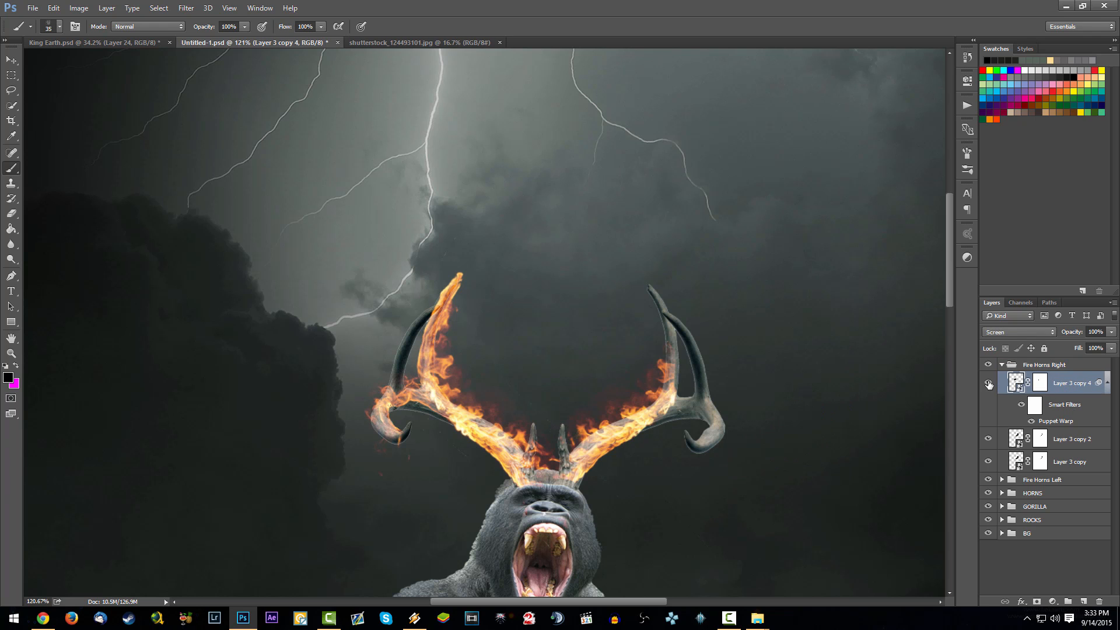
pyautogui.click(989, 384)
pyautogui.click(989, 384)
# - Move Layer 3 copy 4 to the right-hand antler, flip it horizontally and fit it over the curled side tine
pyautogui.moveTo(433, 439); pyautogui.dragTo(741, 451)
pyautogui.hotkey('ctrl', 't')
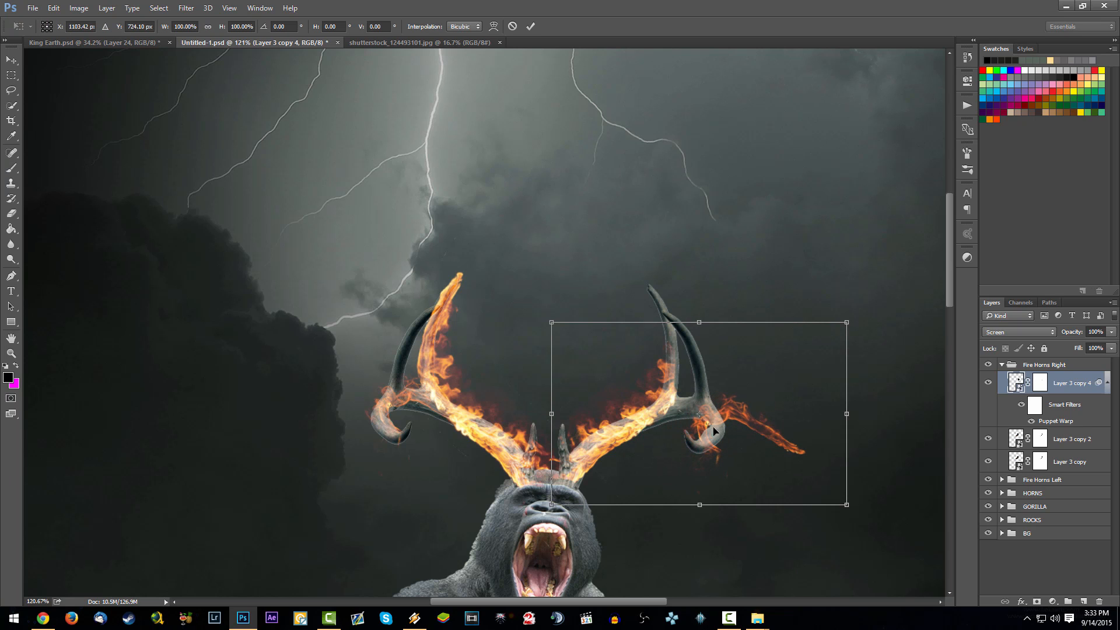
pyautogui.rightClick(734, 410)
pyautogui.press('Escape')
pyautogui.rightClick(727, 409)
pyautogui.click(773, 581)
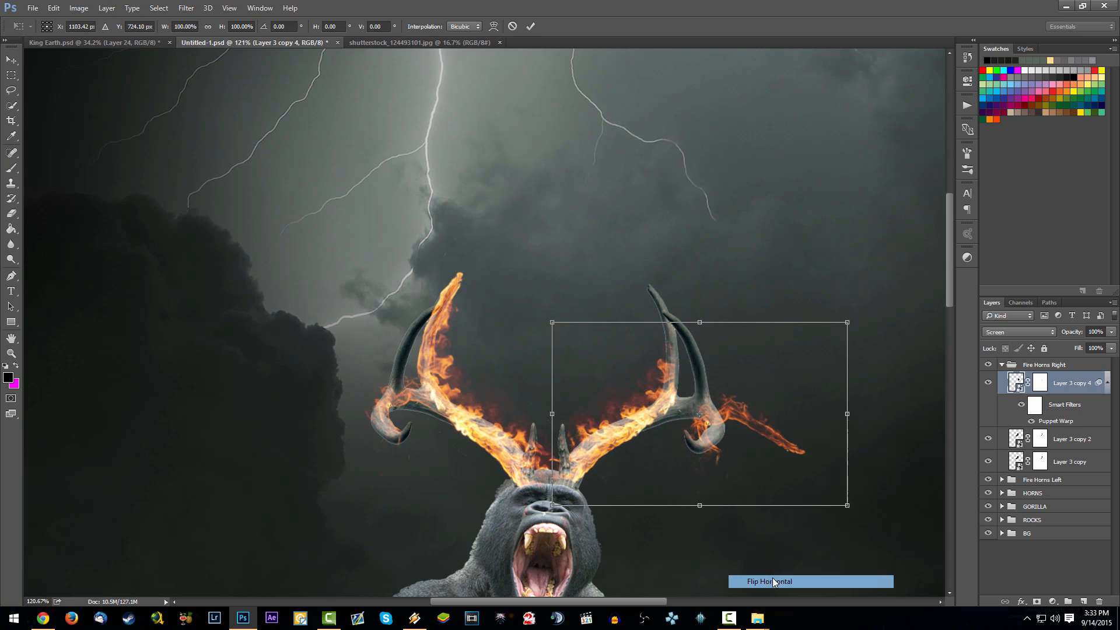
pyautogui.moveTo(752, 455)
pyautogui.mouseDown()
pyautogui.moveTo(737, 441)
pyautogui.moveTo(761, 439)
pyautogui.moveTo(726, 433)
pyautogui.moveTo(742, 425)
pyautogui.moveTo(702, 421)
pyautogui.mouseUp()
pyautogui.press('Return')
# - Duplicate Layer 3 copy 4 and collapse the smart filter lists of both flame copies in Fire Horns Right
pyautogui.press('b')
pyautogui.hotkey('ctrl', 'j')
pyautogui.keyDown('shift'); pyautogui.click(1072, 434); pyautogui.keyUp('shift')
pyautogui.scroll(-1, 725, 393)
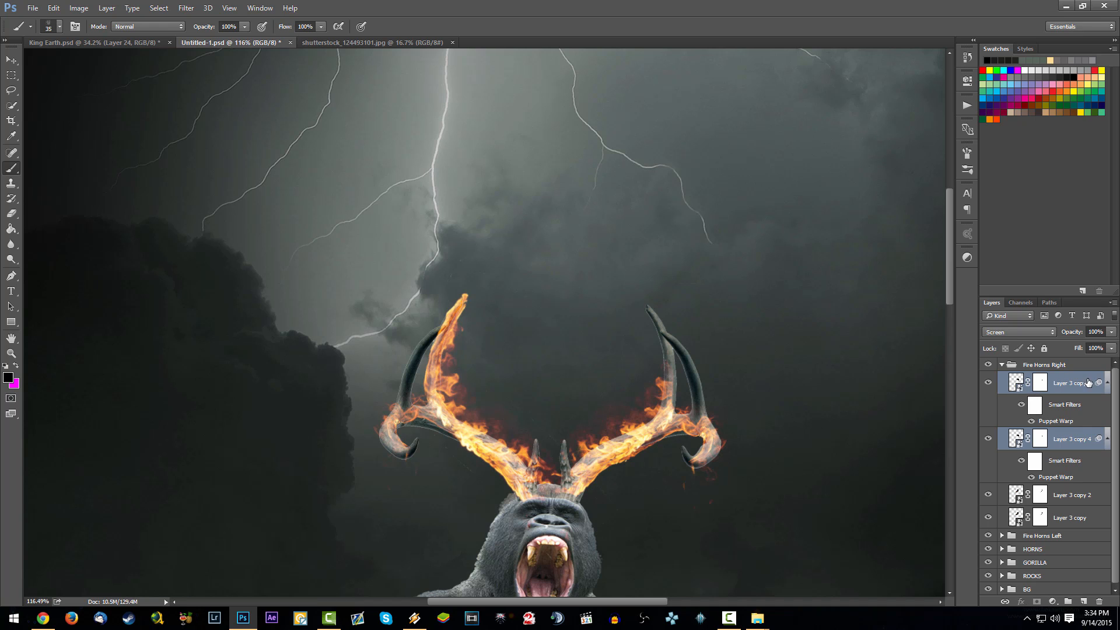
pyautogui.keyDown('alt'); pyautogui.click(1107, 382); pyautogui.keyUp('alt')
pyautogui.keyDown('alt'); pyautogui.click(1107, 405); pyautogui.keyUp('alt')
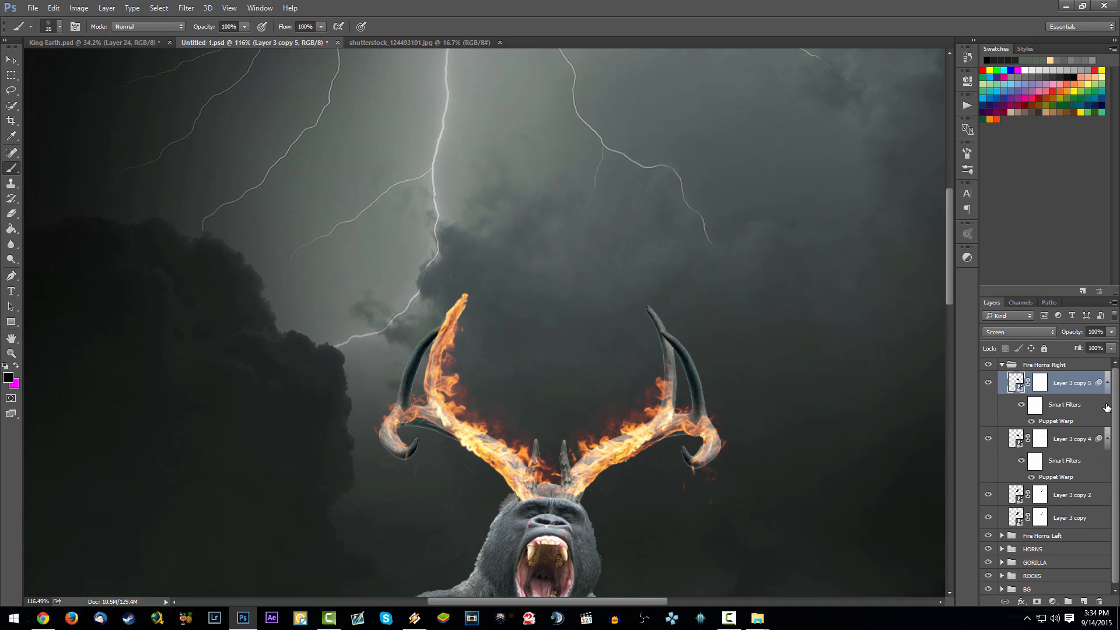
pyautogui.click(1107, 441)
pyautogui.click(1107, 385)
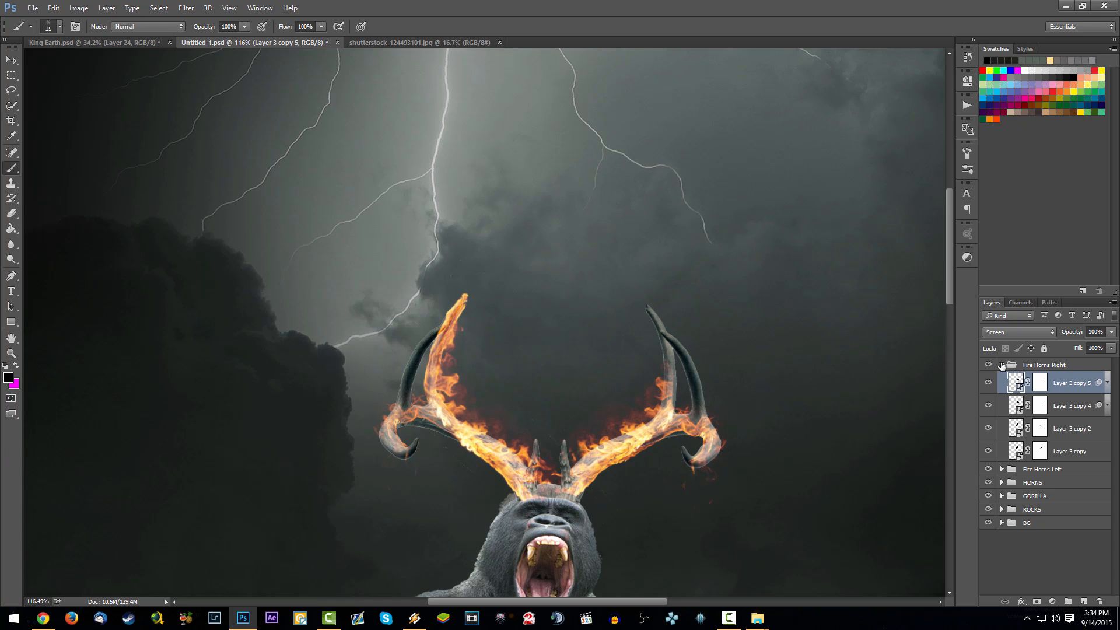
# - Paste the flame strip into Fire Horns Right, convert it to a smart object and set its blend mode to Screen
pyautogui.hotkey('ctrl', 'v')
pyautogui.rightClick(1053, 383)
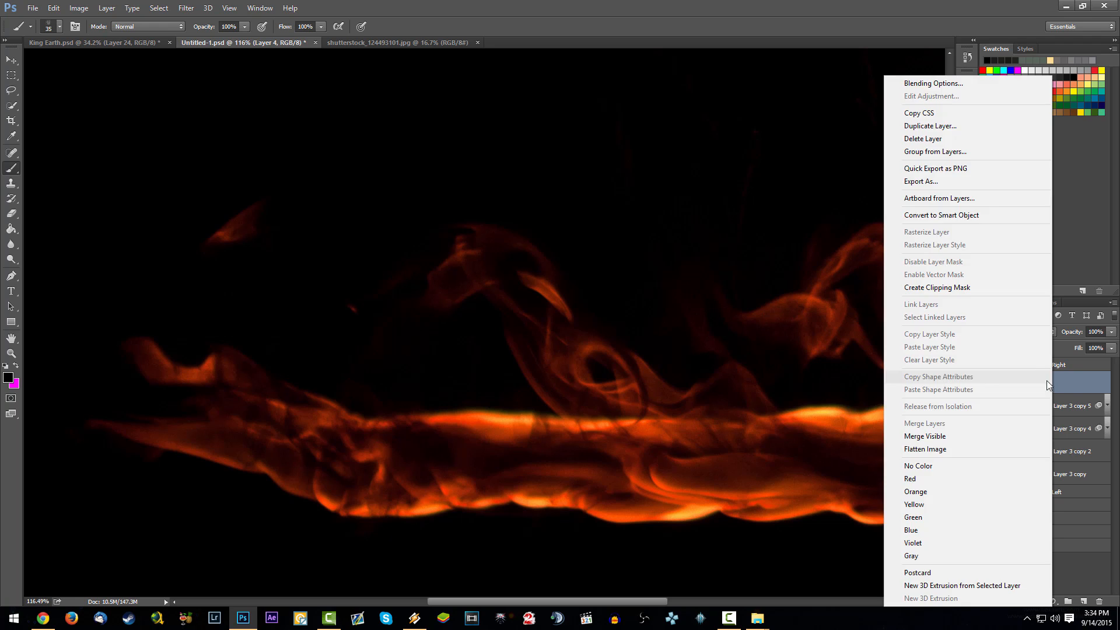
pyautogui.click(965, 215)
pyautogui.click(1028, 328)
pyautogui.click(1017, 412)
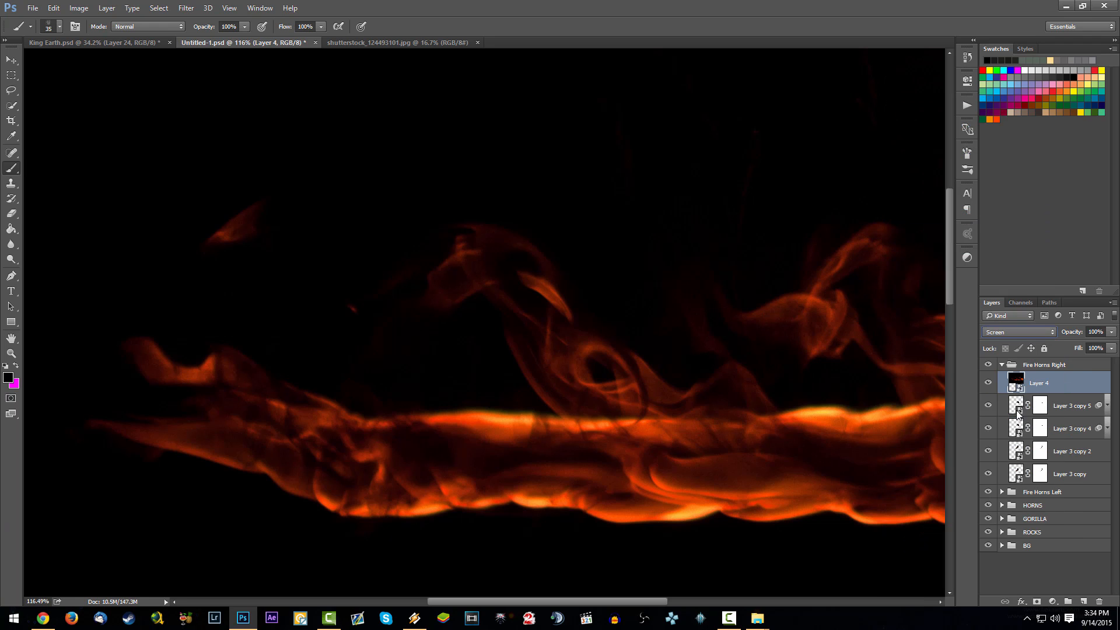
# - Free-transform the pasted flame Layer 4, scaling it down to about 10.4% above the right-hand antler
pyautogui.hotkey('ctrl', 't')
pyautogui.scroll(-7, 672, 286)
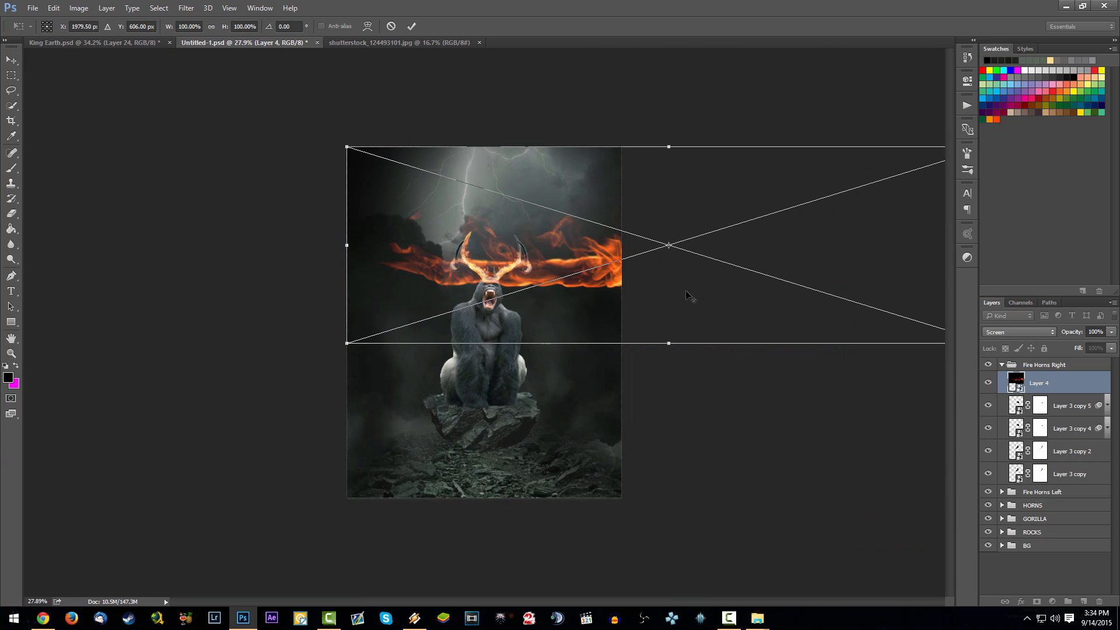
pyautogui.moveTo(353, 150); pyautogui.dragTo(813, 291)
pyautogui.moveTo(908, 309); pyautogui.dragTo(575, 201)
pyautogui.scroll(5, 575, 202)
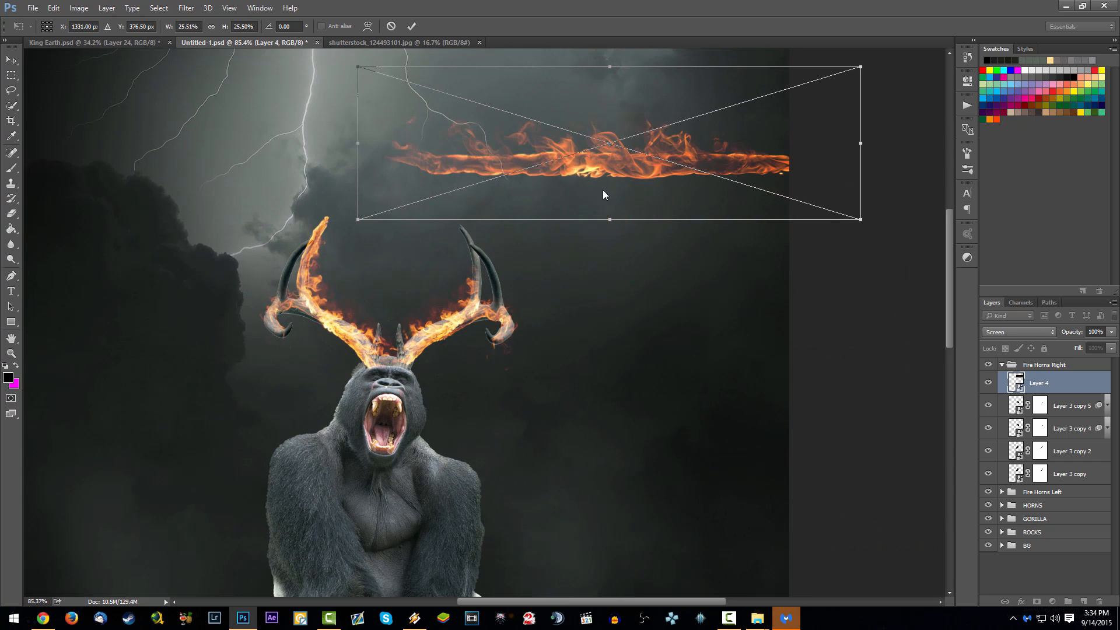
pyautogui.moveTo(791, 100); pyautogui.dragTo(485, 199)
pyautogui.scroll(3, 484, 201)
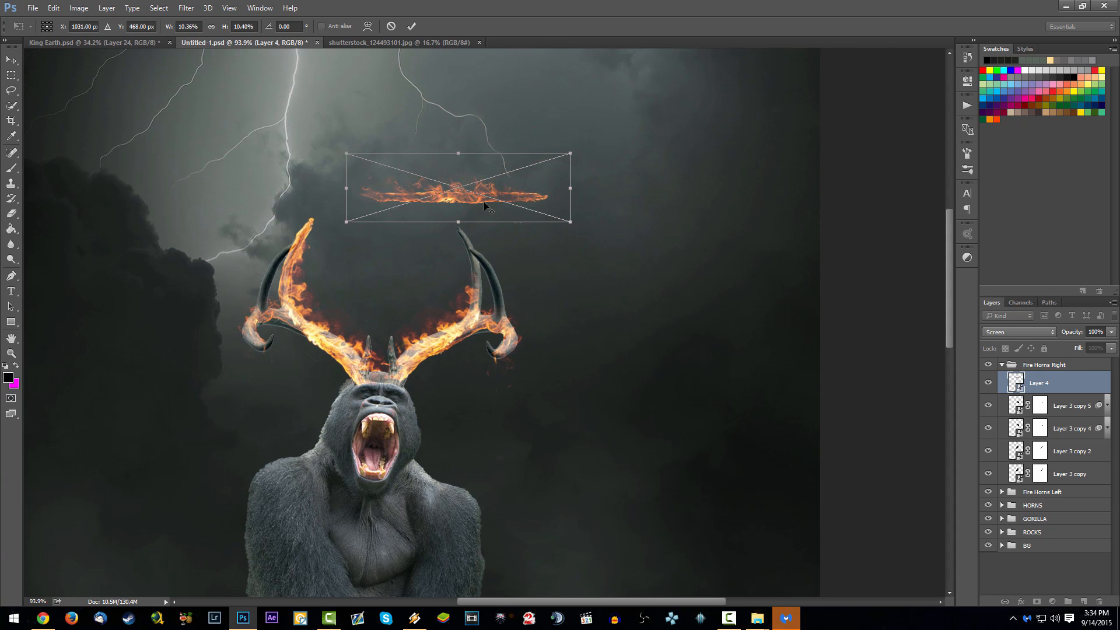
# - Rotate the Layer 4 flame to about -95.9° and place it over the upright tine of the right-hand antler
pyautogui.moveTo(639, 193); pyautogui.dragTo(449, 50)
pyautogui.moveTo(482, 205); pyautogui.dragTo(481, 375)
pyautogui.moveTo(569, 367)
pyautogui.mouseDown()
pyautogui.moveTo(572, 355)
pyautogui.moveTo(564, 382)
pyautogui.mouseUp()
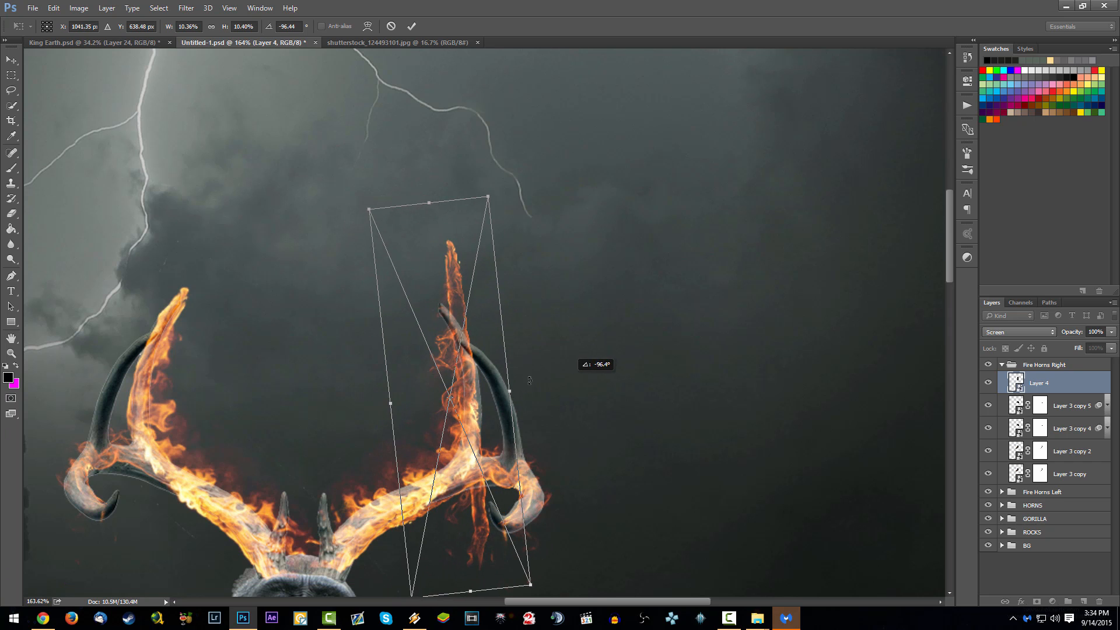
pyautogui.moveTo(491, 387); pyautogui.dragTo(494, 410)
pyautogui.press('Return')
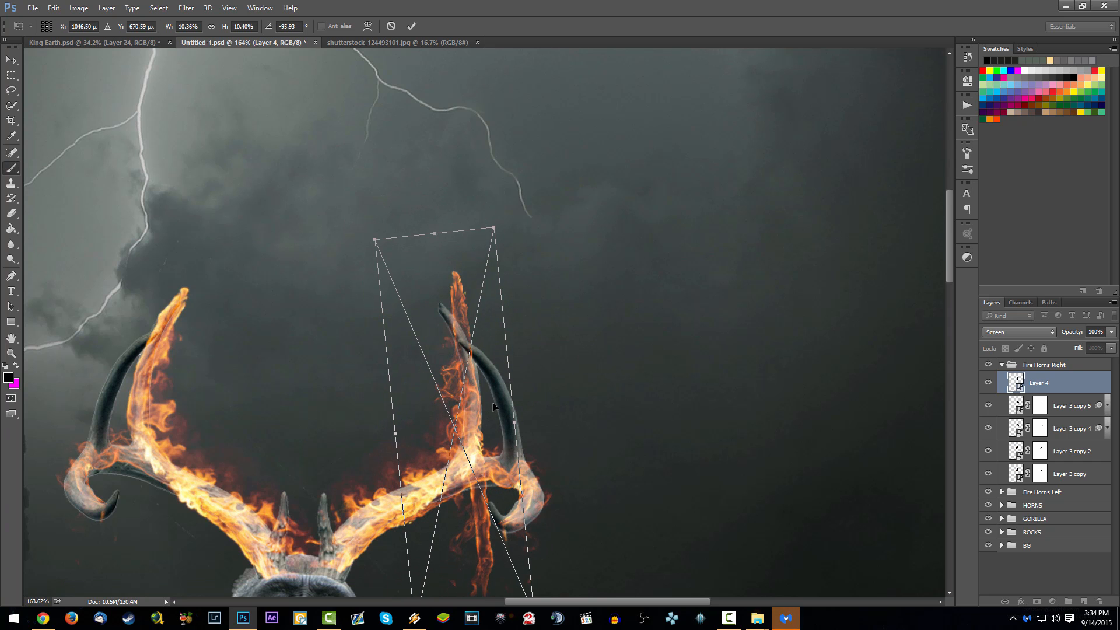
# - Puppet-warp the Layer 4 flame, bending its upper end to follow the upright tine of the right-hand antler
pyautogui.press('b')
pyautogui.click(53, 8)
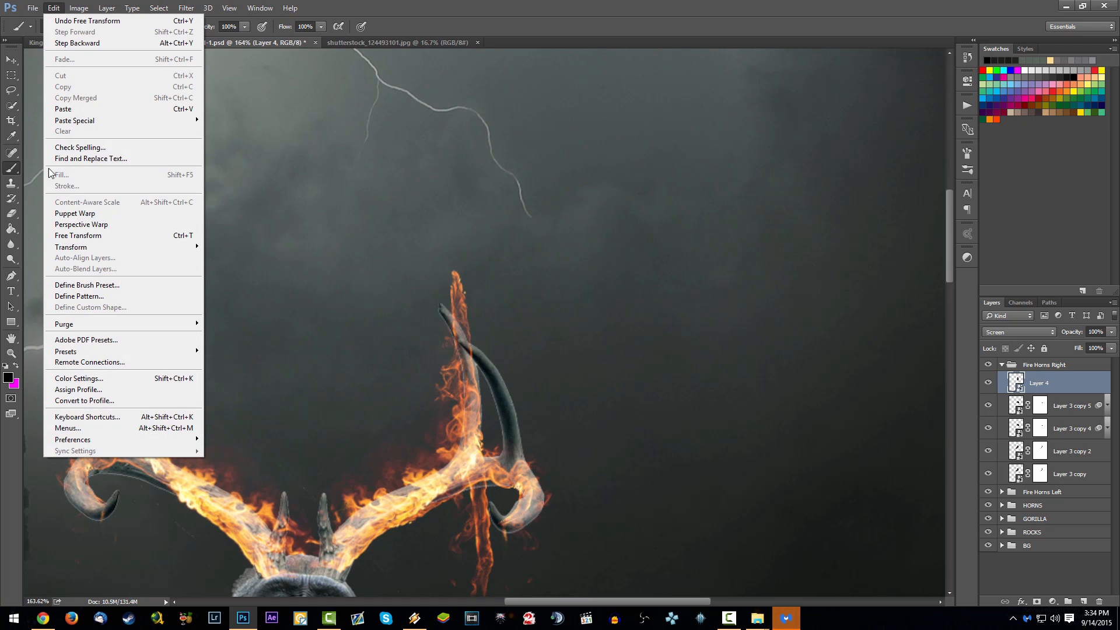
pyautogui.click(85, 211)
pyautogui.click(470, 452)
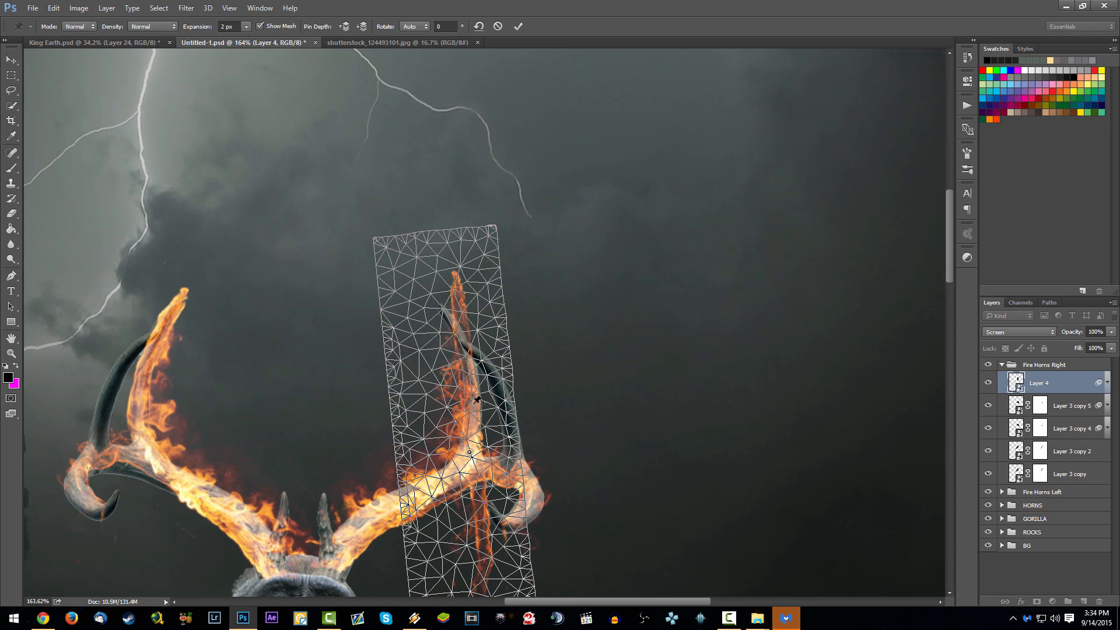
pyautogui.moveTo(455, 286); pyautogui.dragTo(445, 307)
pyautogui.moveTo(467, 347); pyautogui.dragTo(471, 348)
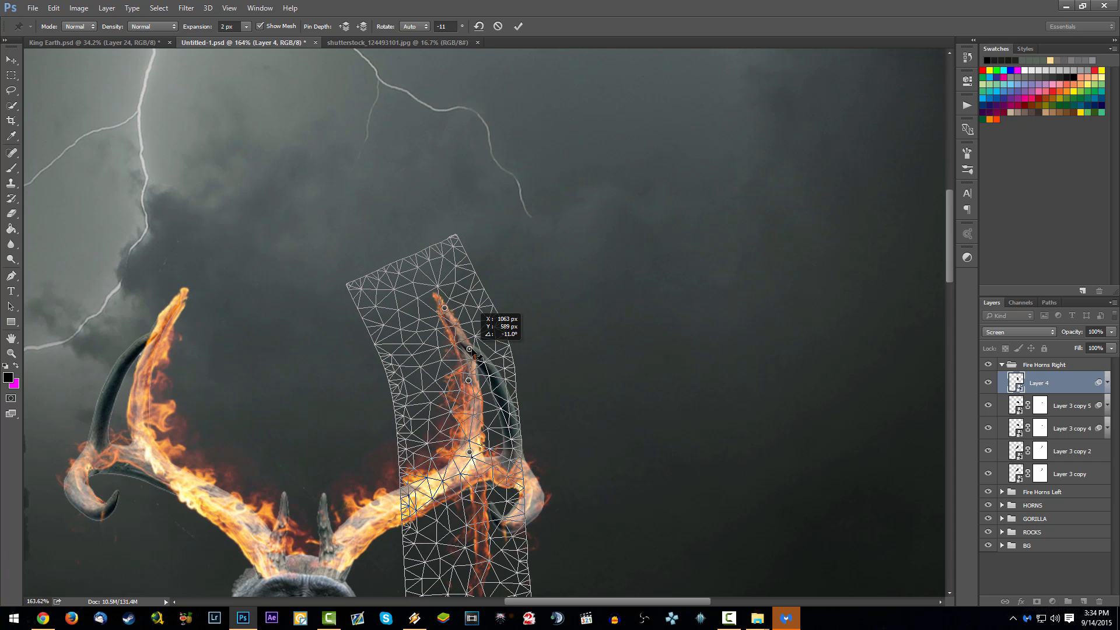
pyautogui.press('Return')
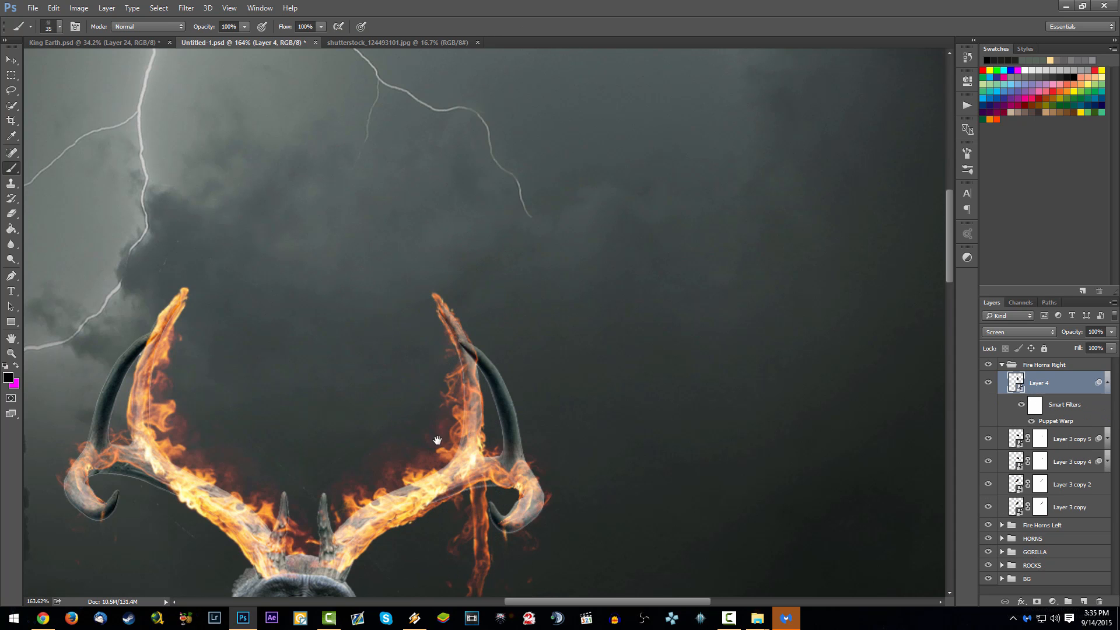
# - Add a layer mask to Layer 4 and brush out the flame tail hanging below the right-hand antler
pyautogui.moveTo(437, 438); pyautogui.dragTo(415, 295)
pyautogui.click(1036, 602)
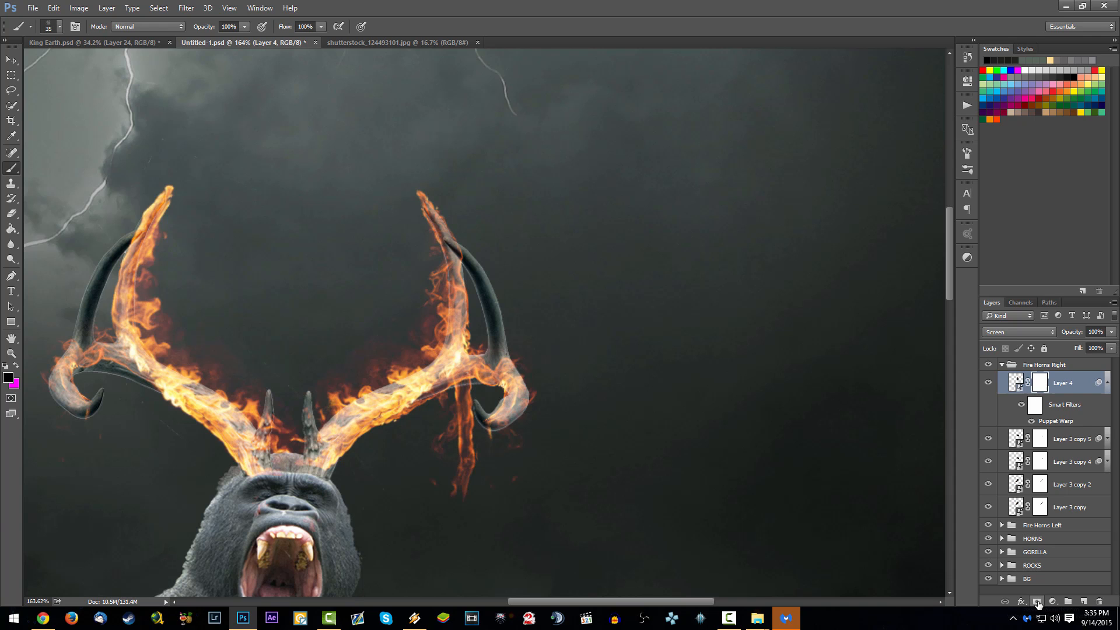
pyautogui.moveTo(471, 439)
pyautogui.mouseDown()
pyautogui.moveTo(466, 399)
pyautogui.moveTo(447, 401)
pyautogui.moveTo(503, 396)
pyautogui.mouseUp()
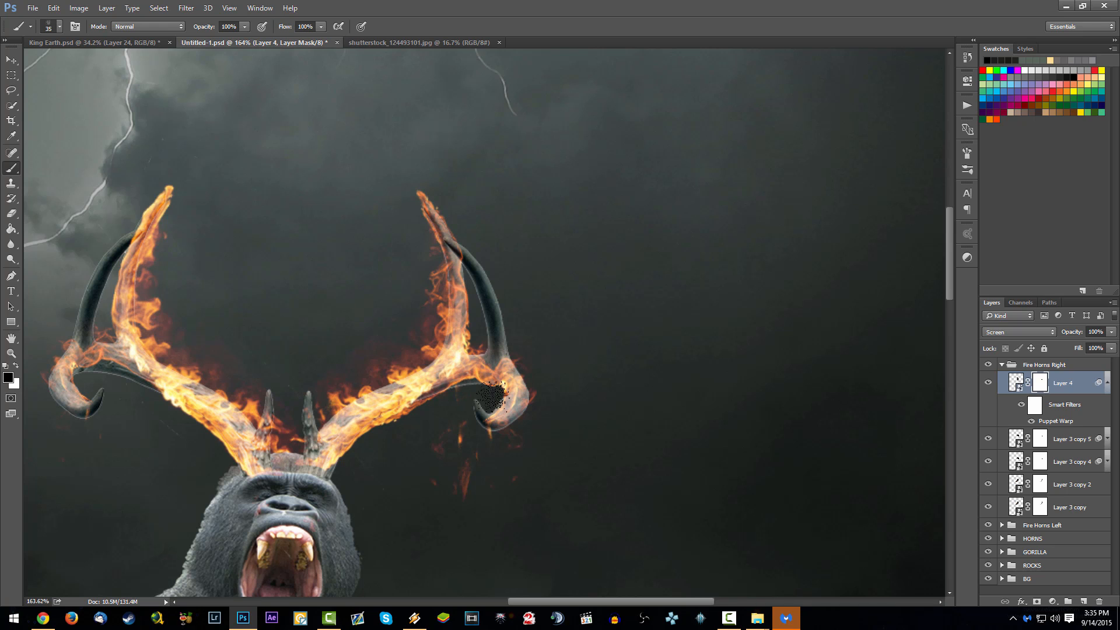
# - Switch to a soft round brush of about 71 px and mask out the stray flames still left below the right-hand antler
pyautogui.rightClick(620, 195)
pyautogui.click(677, 222)
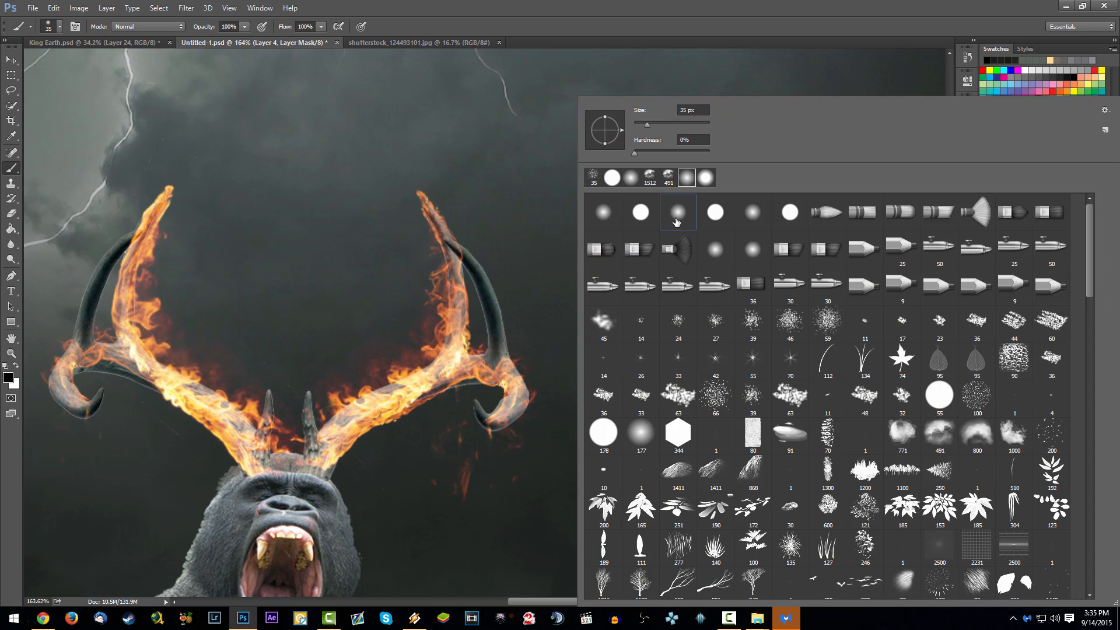
pyautogui.moveTo(663, 117); pyautogui.dragTo(664, 118)
pyautogui.moveTo(449, 453)
pyautogui.mouseDown()
pyautogui.moveTo(450, 483)
pyautogui.moveTo(468, 486)
pyautogui.mouseUp()
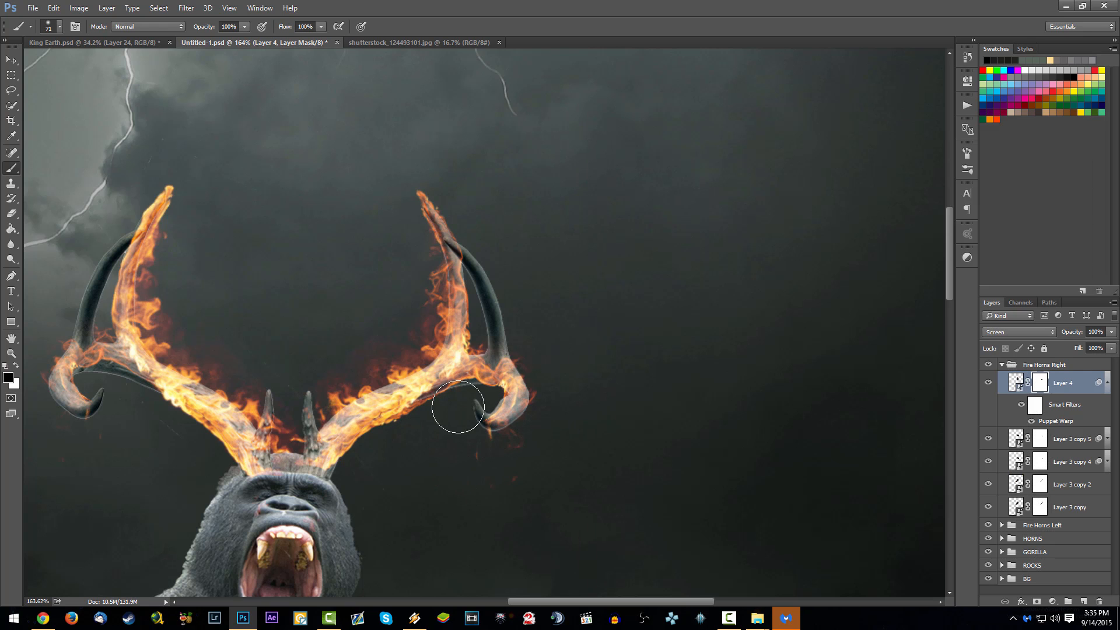
pyautogui.scroll(-5, 441, 402)
pyautogui.scroll(5, 470, 357)
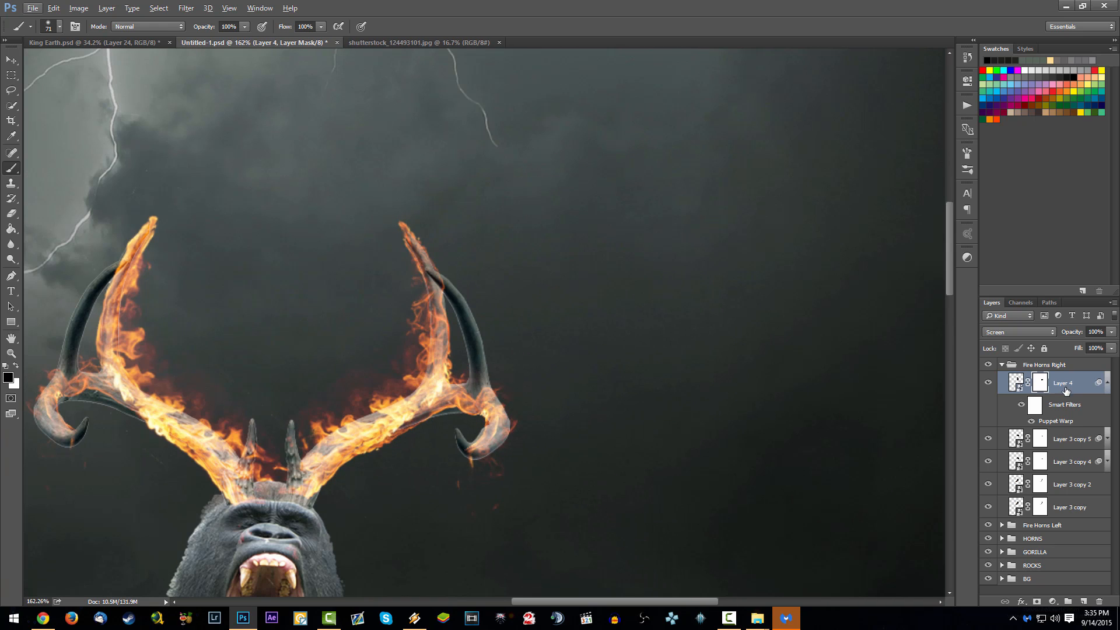
# - Duplicate Layer 4 twice in Fire Horns Right to intensify the tine's flame, and save the document
pyautogui.hotkey('ctrl', 'j')
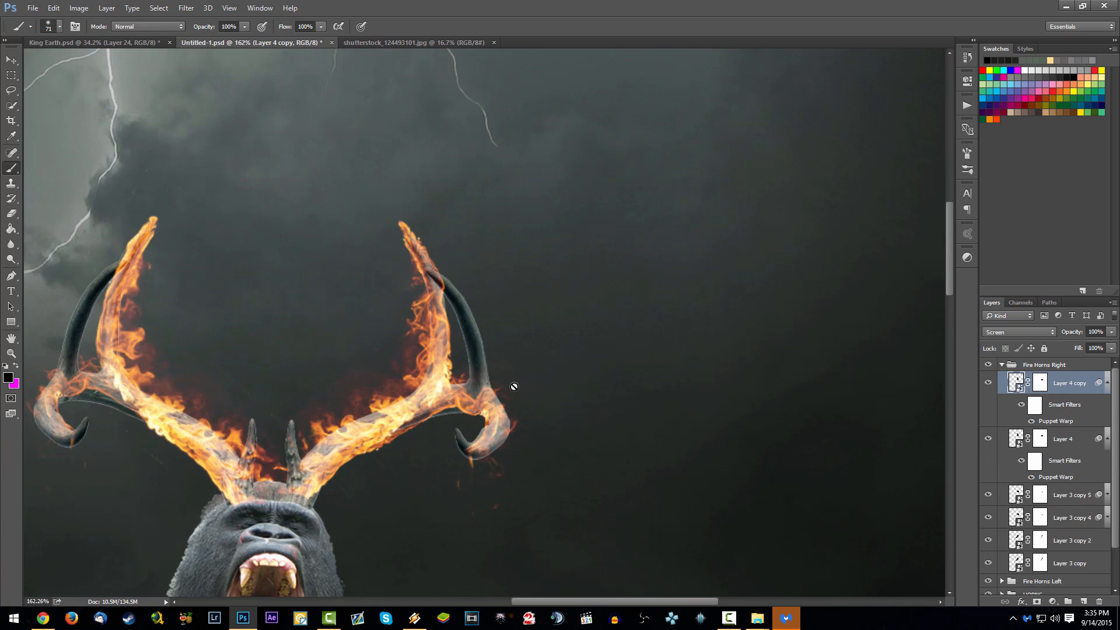
pyautogui.hotkey('ctrl', 's')
pyautogui.scroll(-5, 465, 356)
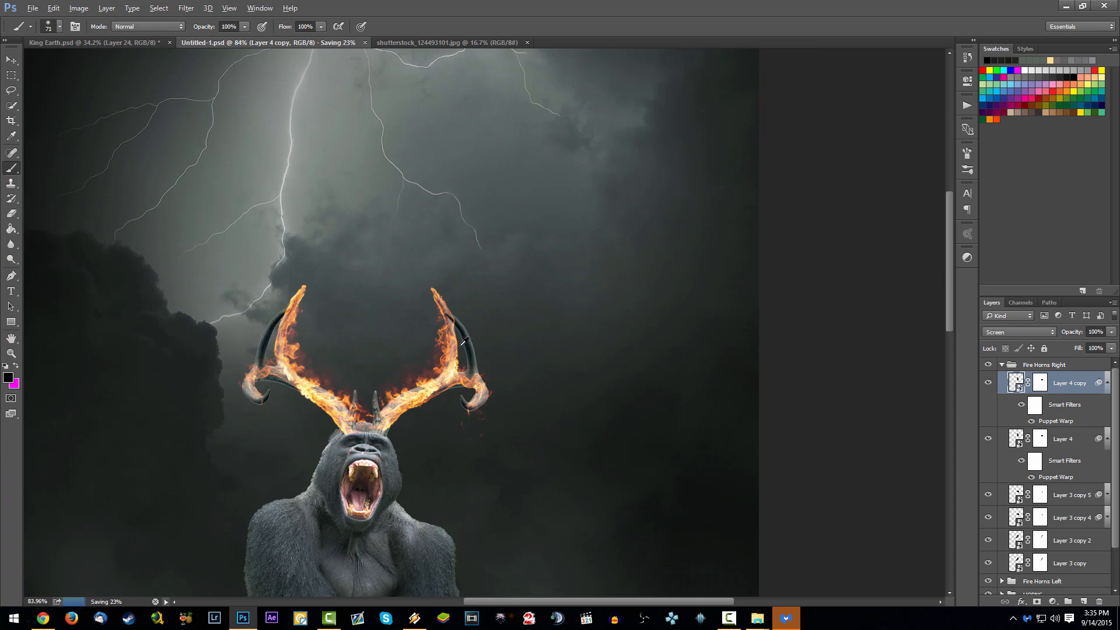
pyautogui.scroll(3, 465, 354)
pyautogui.hotkey('ctrl', 'j')
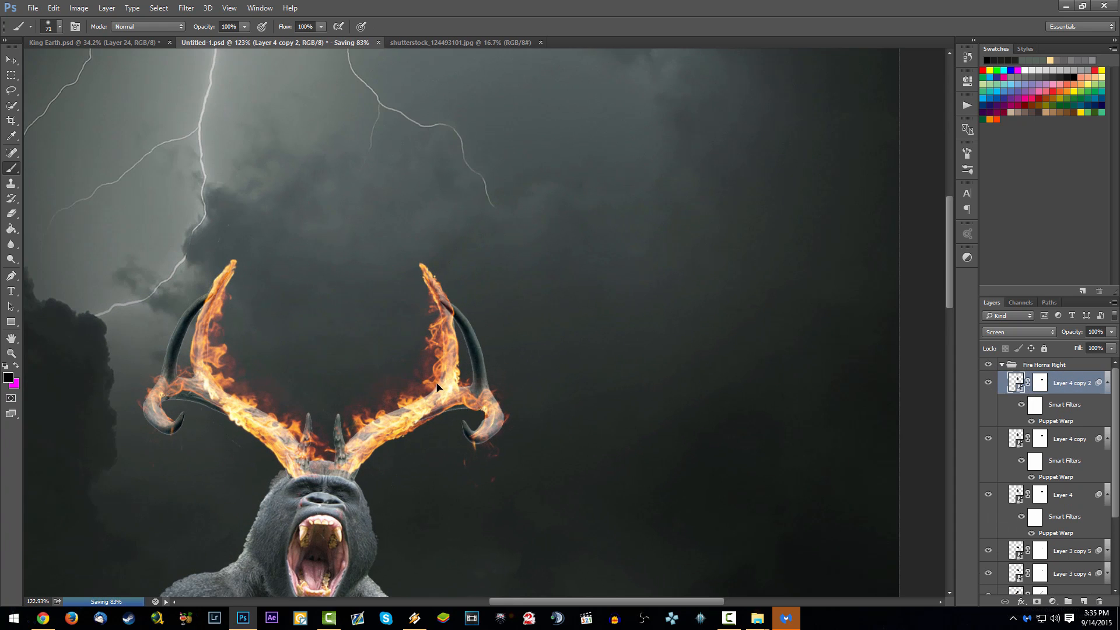
# - Free-transform Layer 4 copy 2 over the outer curved tine of the right-hand antler, duplicate it and select both copies
pyautogui.moveTo(433, 384); pyautogui.dragTo(458, 400)
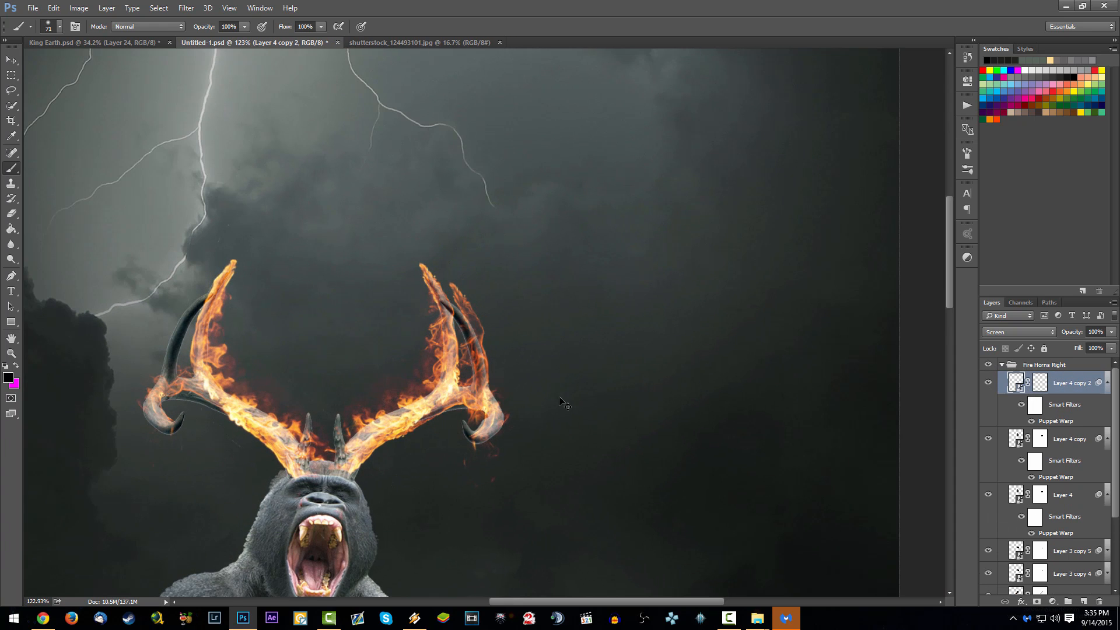
pyautogui.hotkey('ctrl', 't')
pyautogui.moveTo(627, 374); pyautogui.dragTo(597, 350)
pyautogui.press('Return')
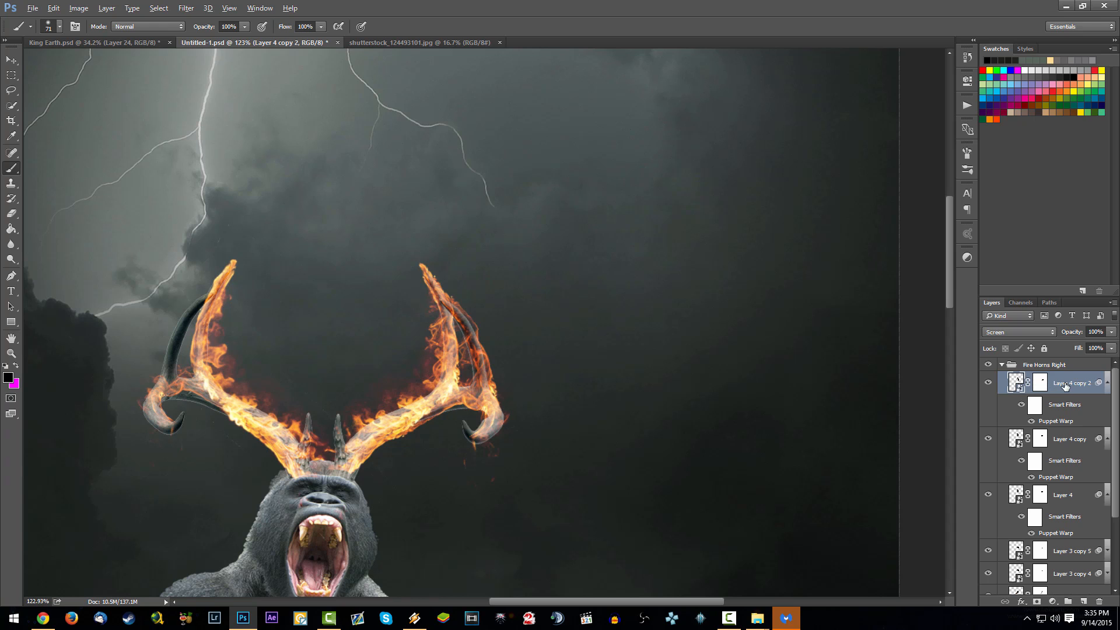
pyautogui.hotkey('ctrl', 'j')
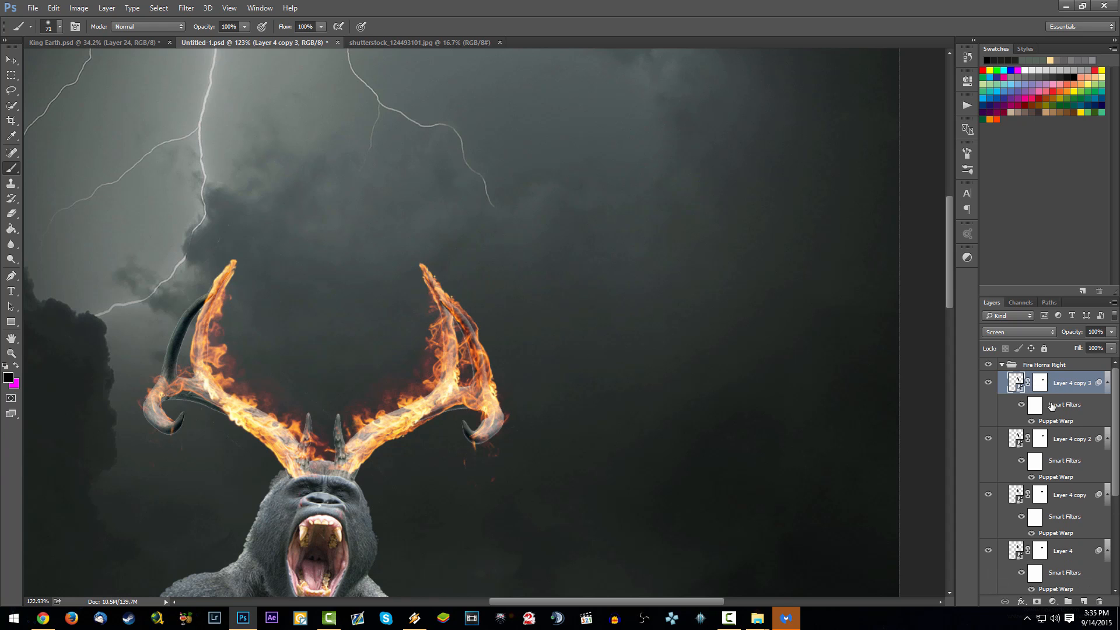
pyautogui.keyDown('shift'); pyautogui.click(1063, 441); pyautogui.keyUp('shift')
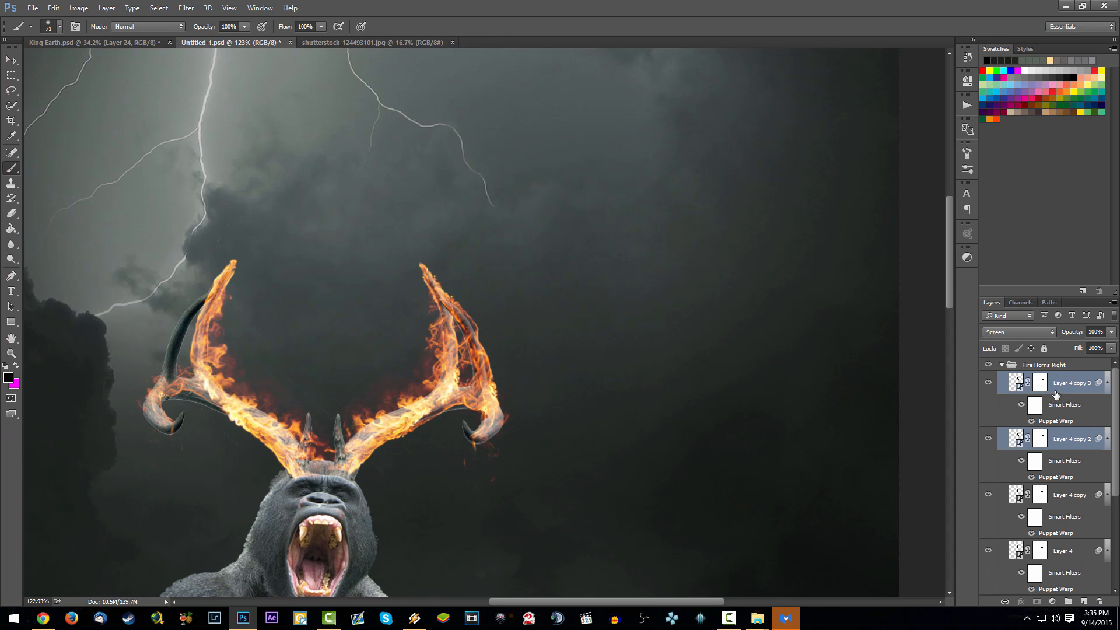
pyautogui.moveTo(1061, 380); pyautogui.dragTo(1064, 360)
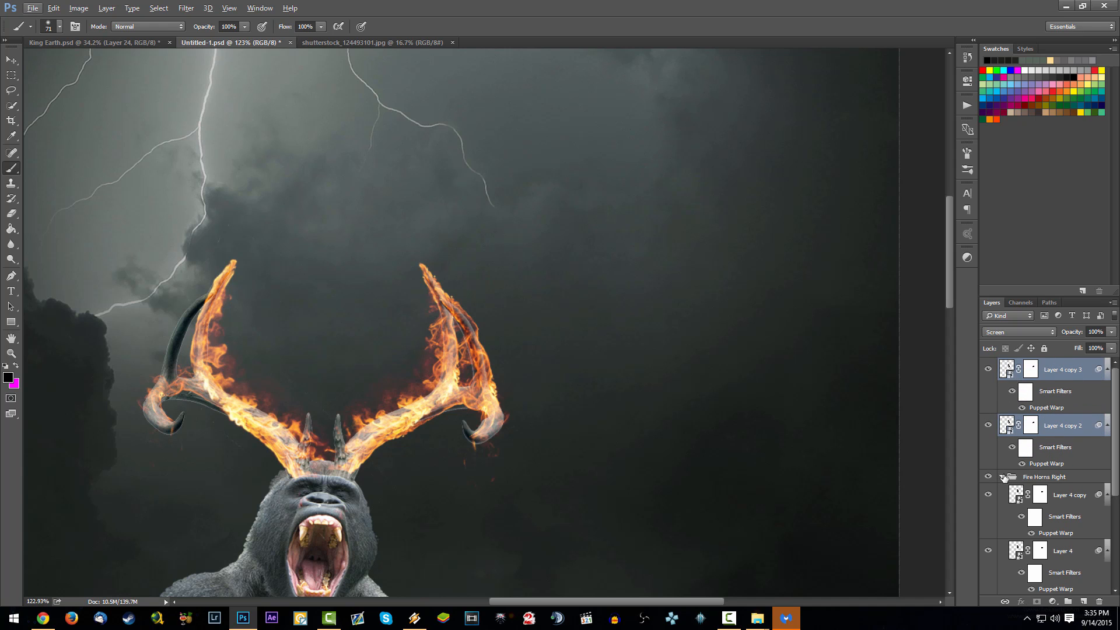
pyautogui.click(1003, 477)
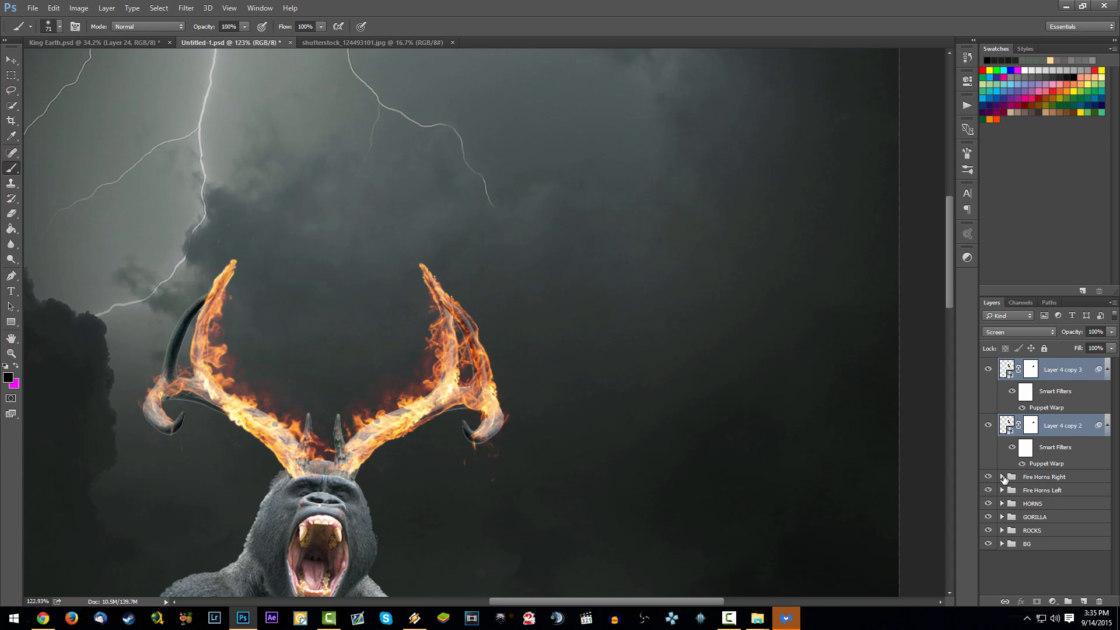
pyautogui.click(1003, 477)
pyautogui.moveTo(1059, 374); pyautogui.dragTo(1056, 481)
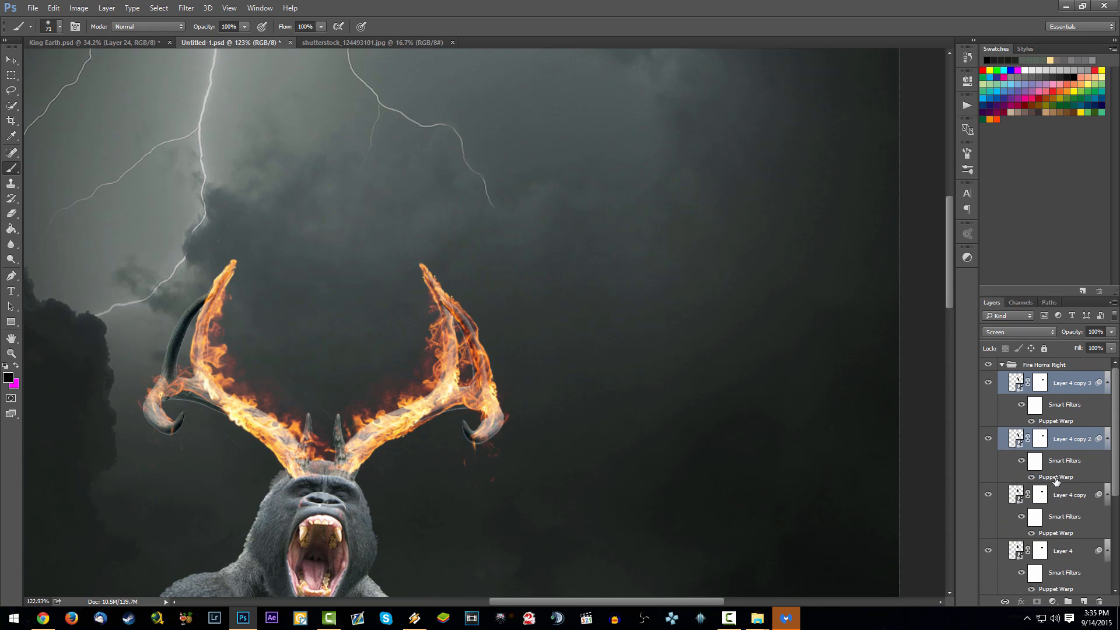
# - Flip the two selected flame copies horizontally, tilt them and move them onto the outer tine of the left-hand antler
pyautogui.hotkey('ctrl', 't')
pyautogui.rightClick(455, 332)
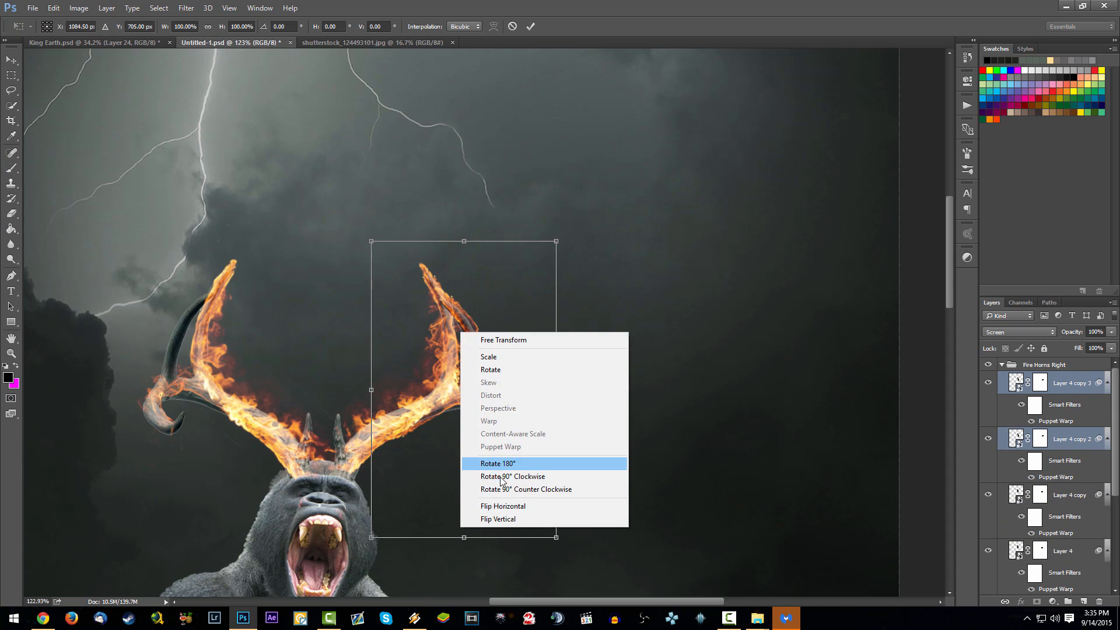
pyautogui.click(513, 506)
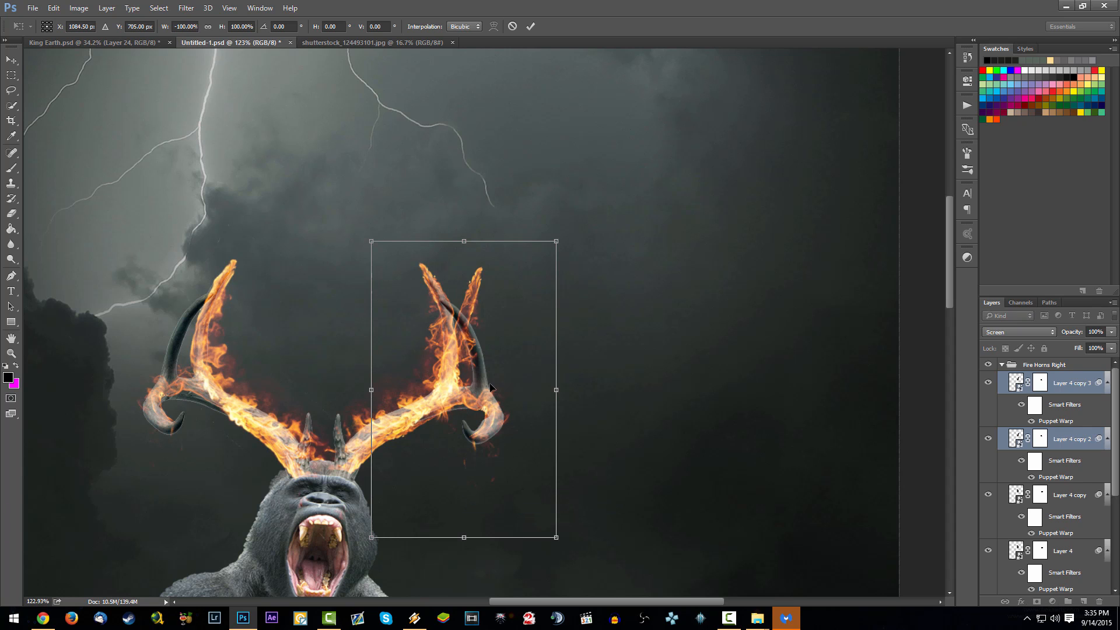
pyautogui.press('Return')
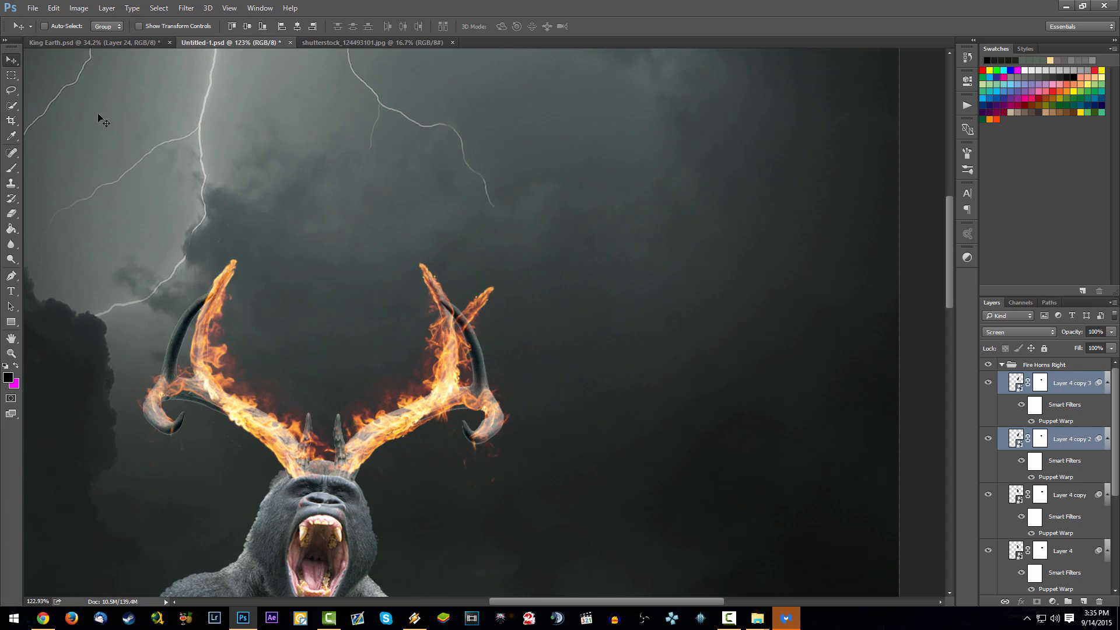
pyautogui.moveTo(470, 330); pyautogui.dragTo(234, 325)
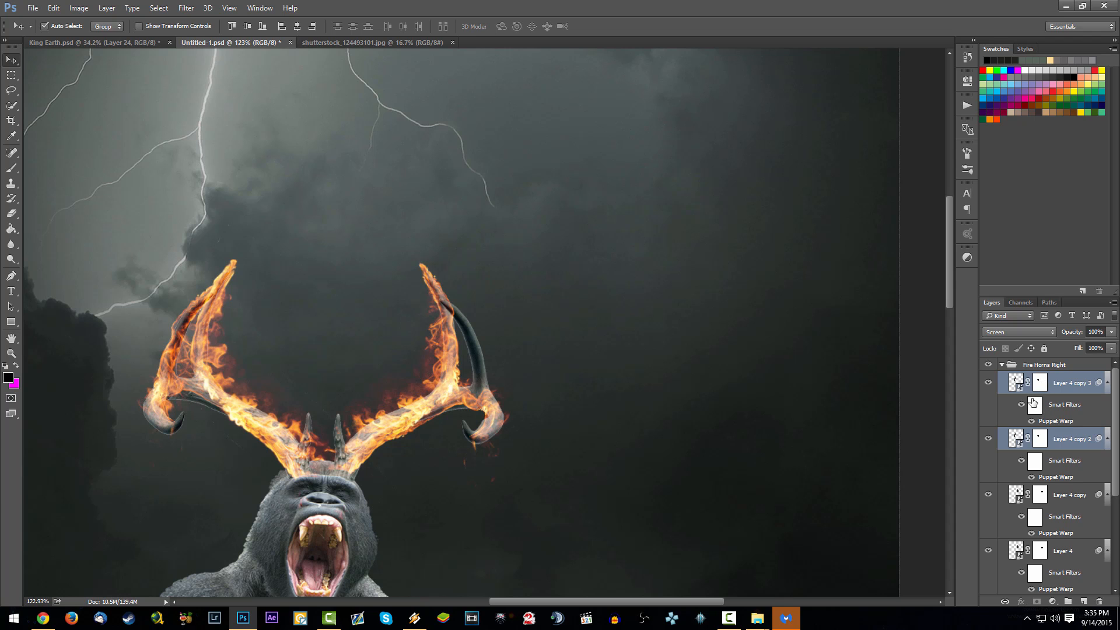
# - Duplicate Layer 4 copy 3 and Layer 4 copy 2 into the Fire Horns Left group, above Layer 3
pyautogui.click(1030, 377)
pyautogui.click(1001, 366)
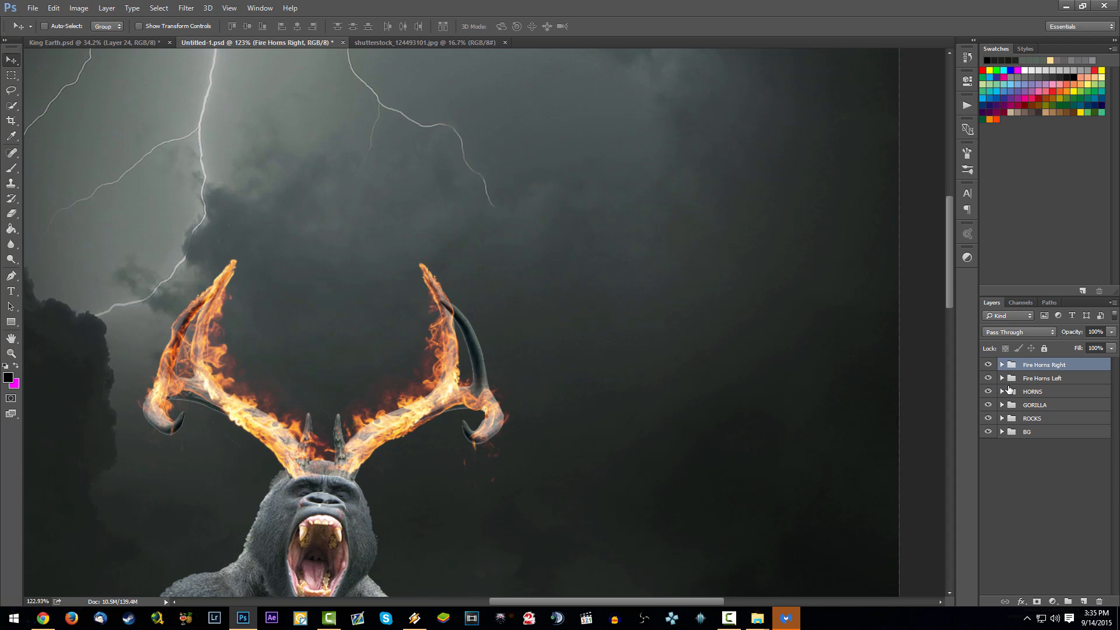
pyautogui.click(1002, 378)
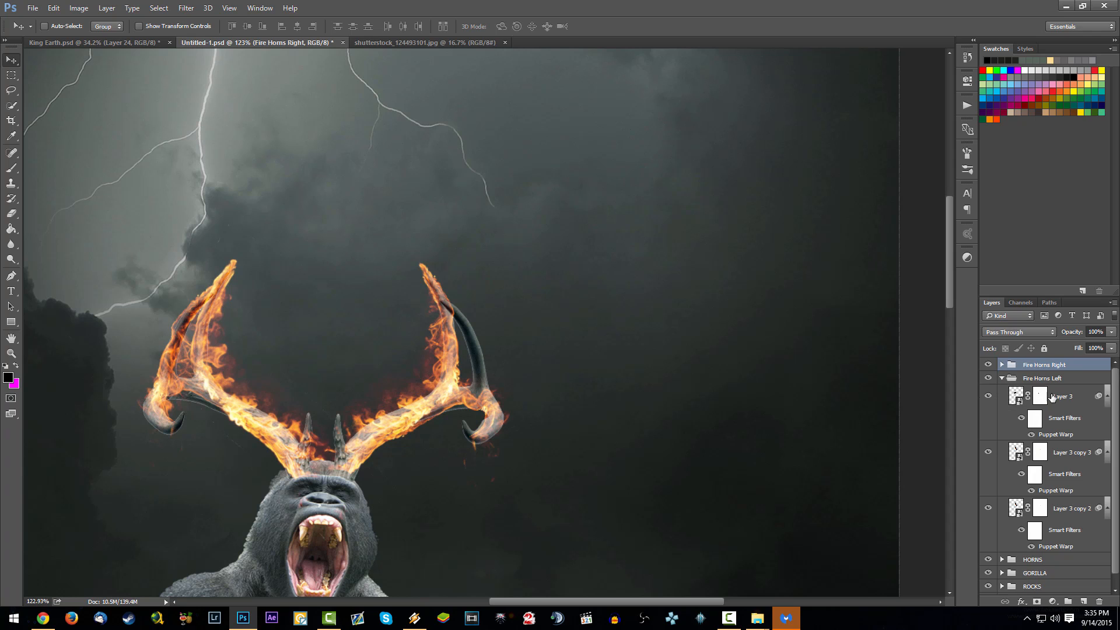
pyautogui.click(1018, 396)
pyautogui.click(987, 396)
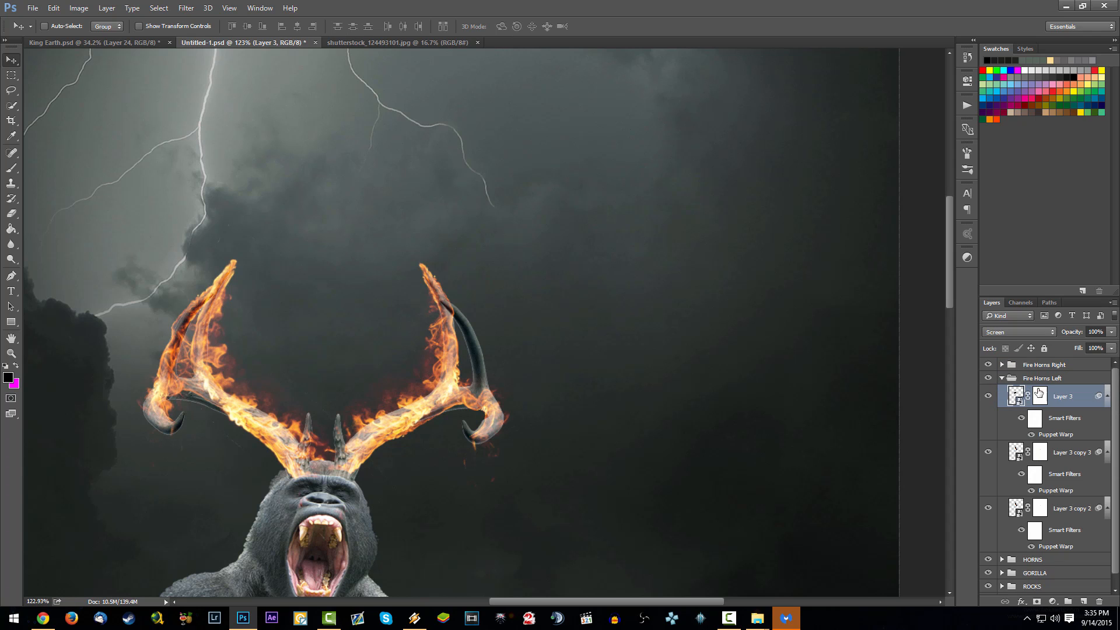
pyautogui.click(1002, 365)
pyautogui.click(1063, 387)
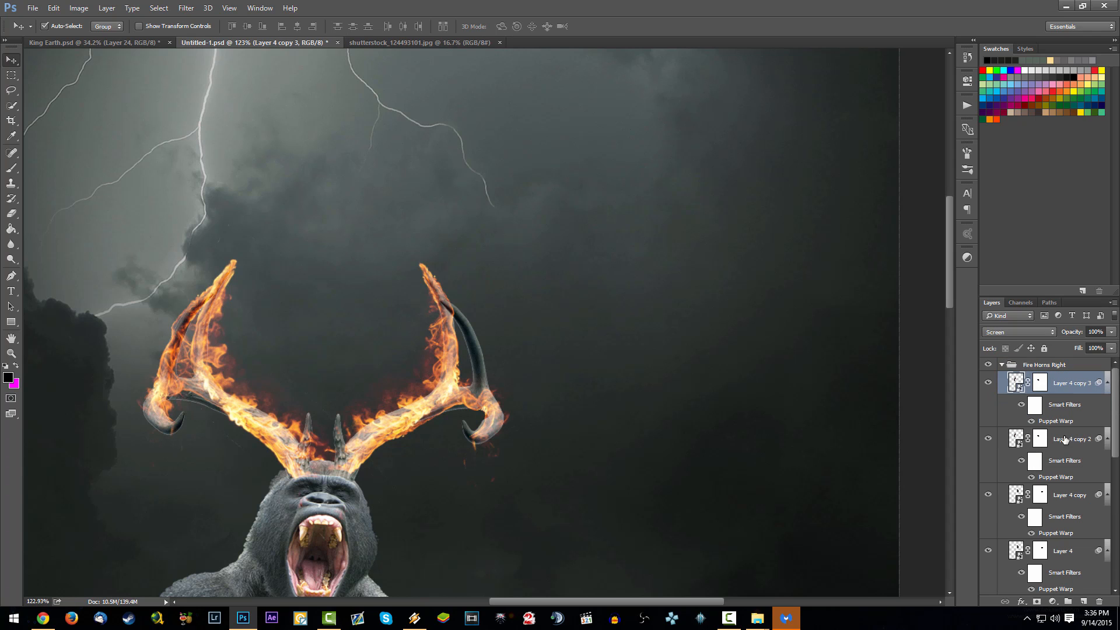
pyautogui.keyDown('ctrl'); pyautogui.click(1066, 440); pyautogui.keyUp('ctrl')
pyautogui.scroll(-1, 1068, 440)
pyautogui.moveTo(1067, 410); pyautogui.dragTo(1081, 544)
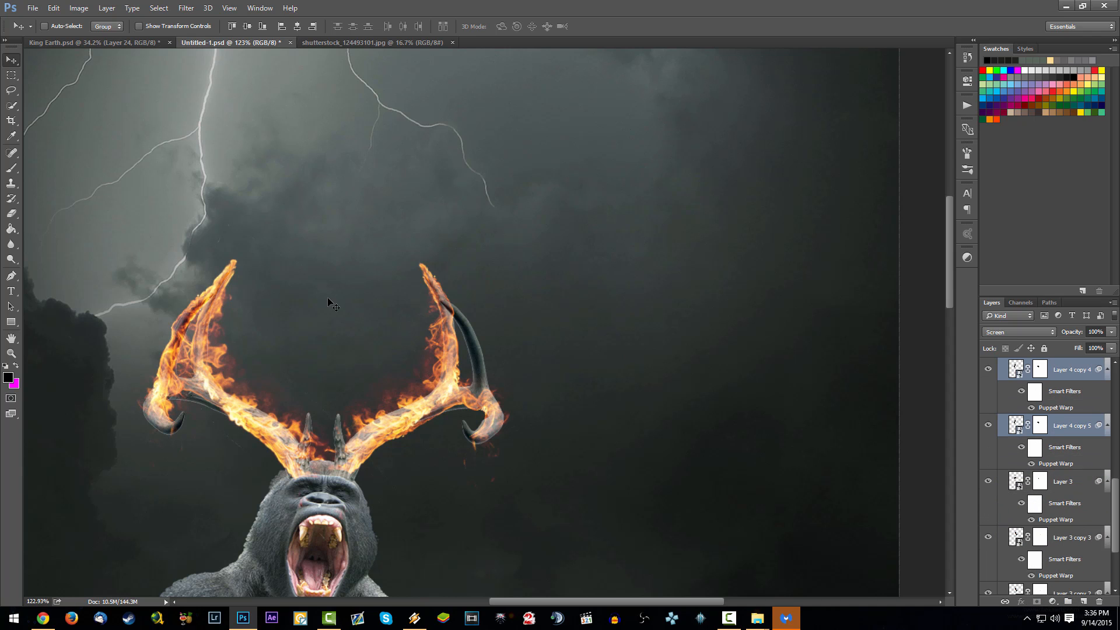
# - Flip the duplicated flames Layer 4 copy 4 and copy 5 horizontally and move them onto the right-hand antler's outer tine
pyautogui.hotkey('ctrl', 't')
pyautogui.rightClick(211, 315)
pyautogui.click(285, 503)
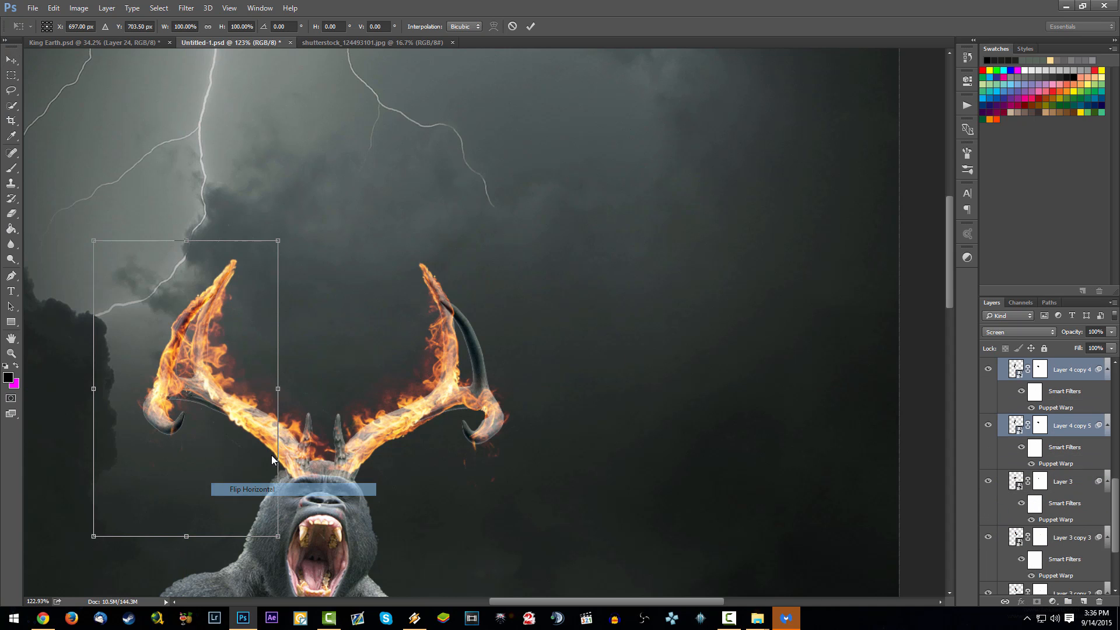
pyautogui.press('Return')
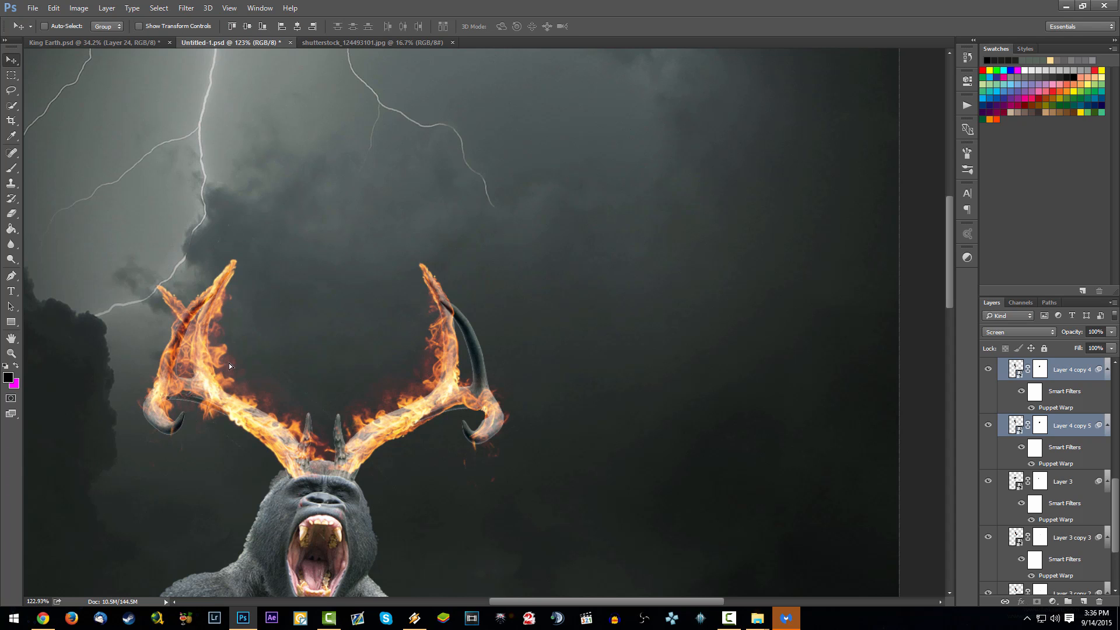
pyautogui.moveTo(229, 363); pyautogui.dragTo(492, 360)
# - Fit the whole image in view, collapse the Fire Horns Right and Fire Horns Left groups and select the HORNS group
pyautogui.hotkey('ctrl', '0')
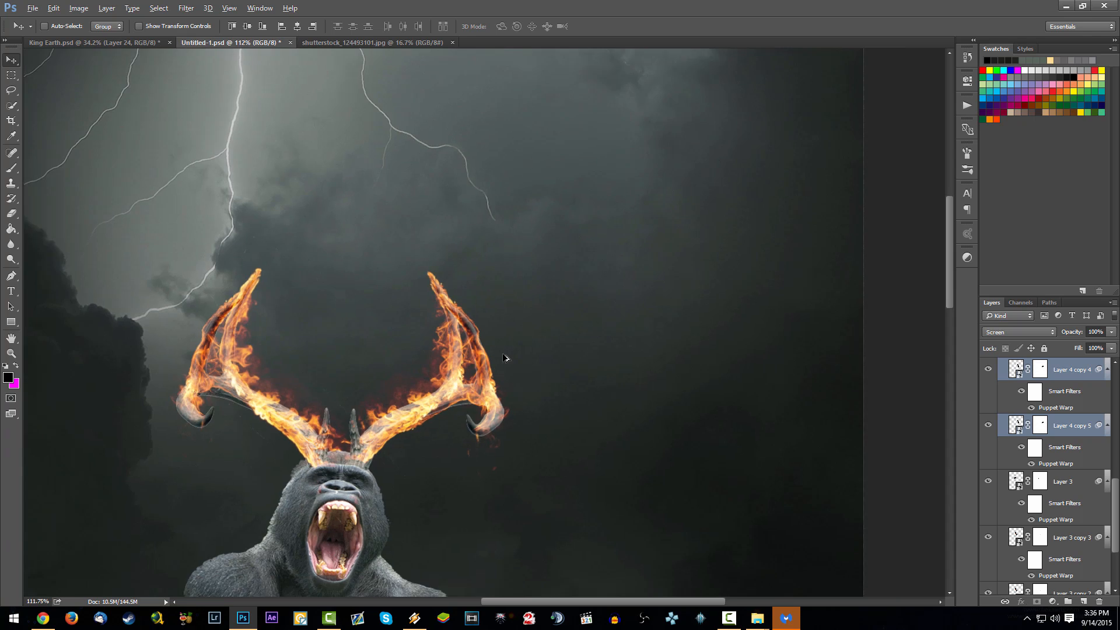
pyautogui.press('alt')
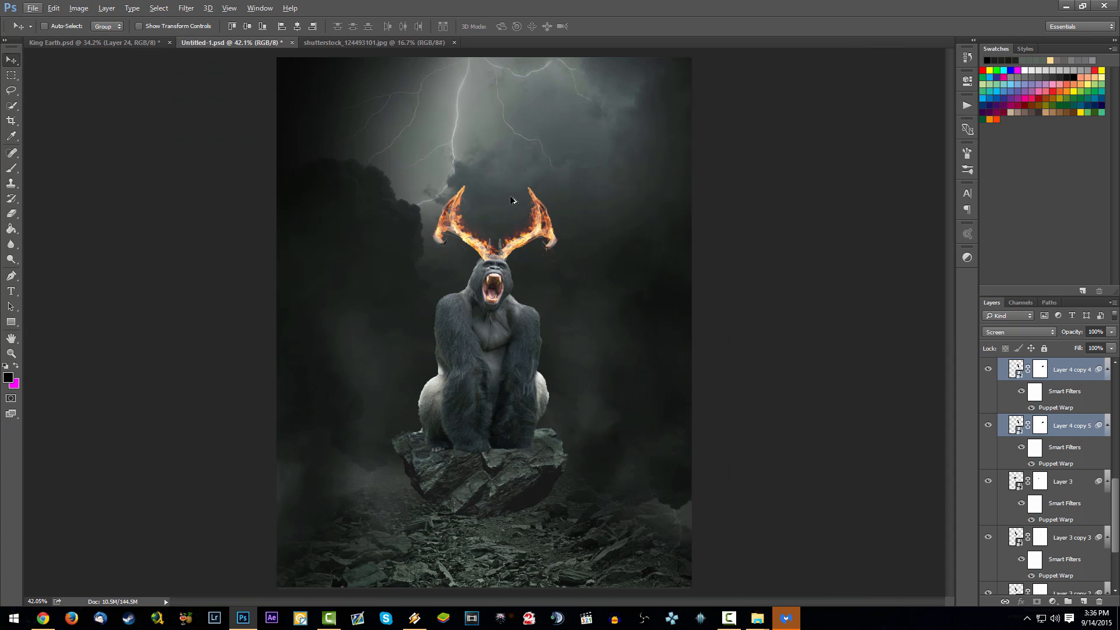
pyautogui.scroll(6, 1037, 443)
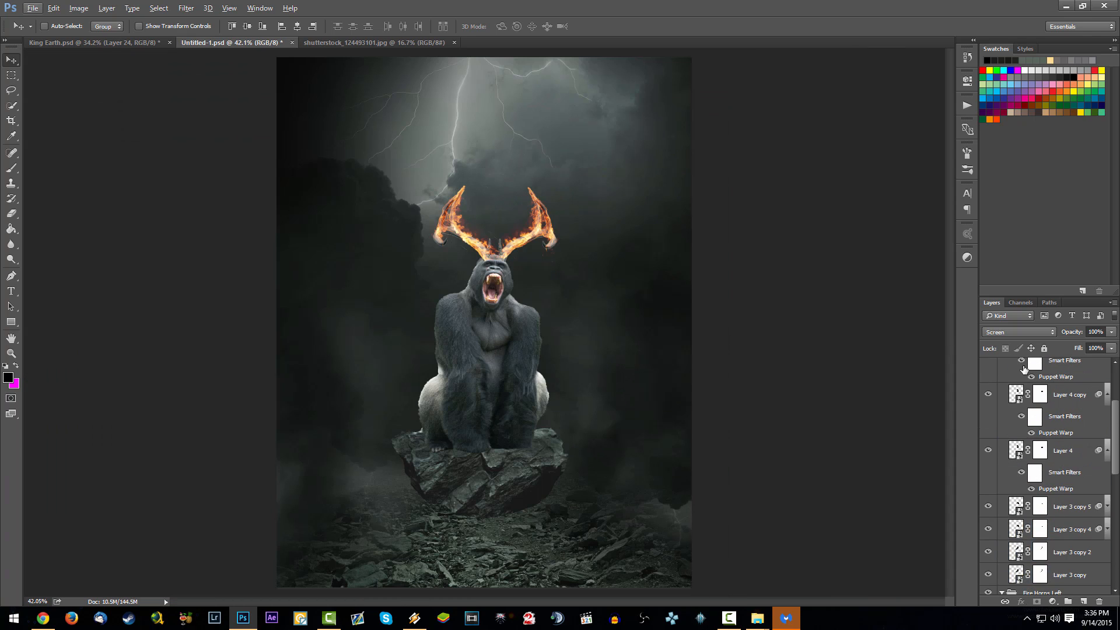
pyautogui.click(1002, 365)
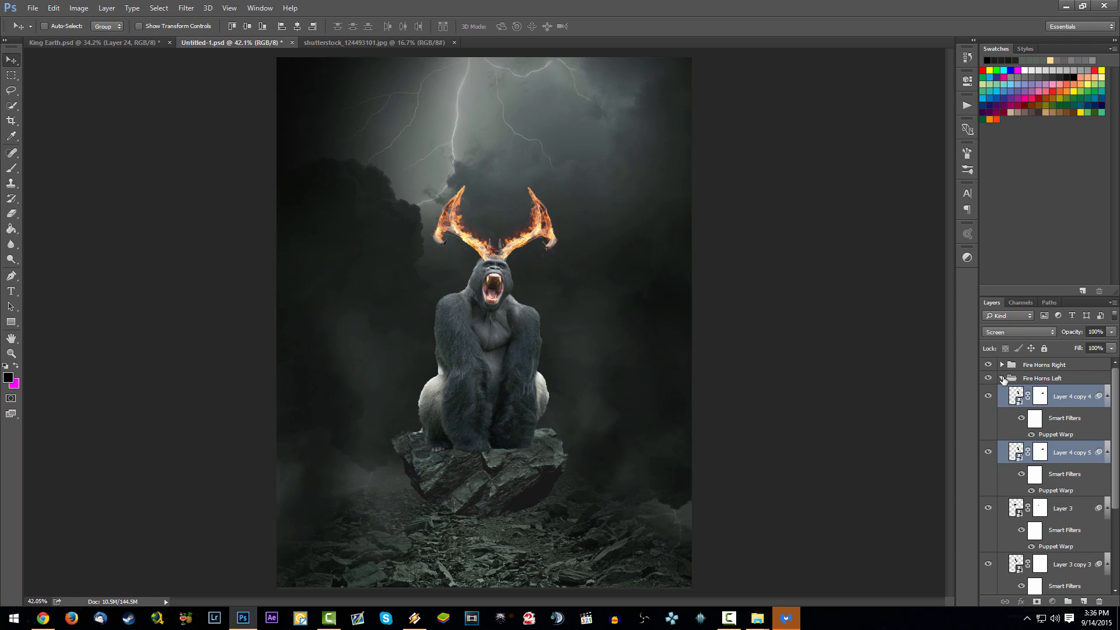
pyautogui.click(1003, 379)
pyautogui.click(1062, 394)
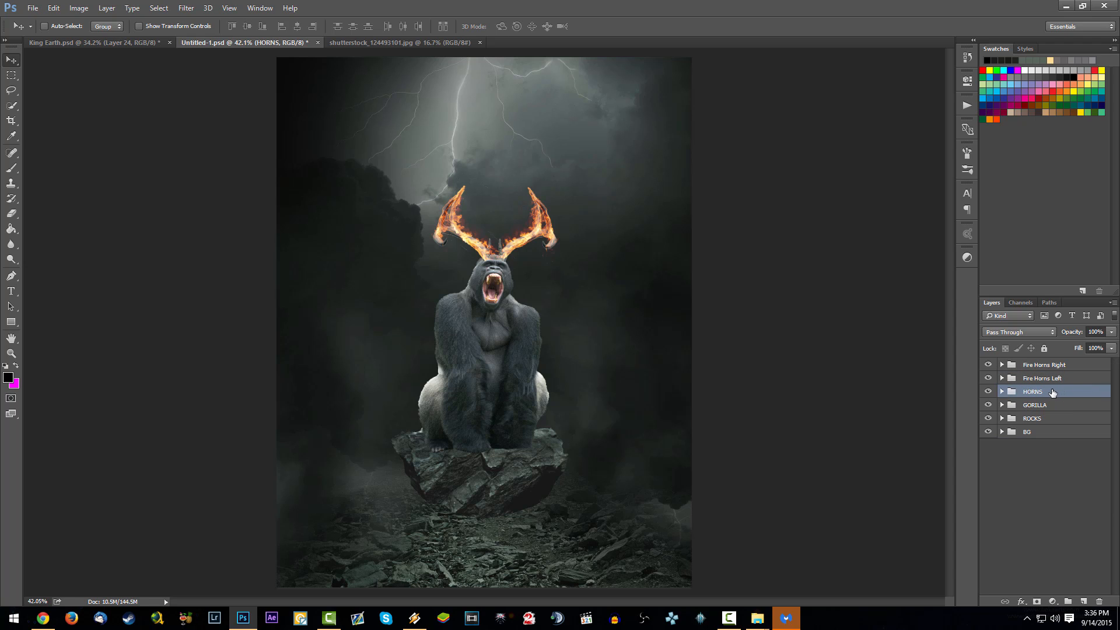
# - Select the Fire Horns Right group at the top of the layer stack and save the document
pyautogui.click(1039, 381)
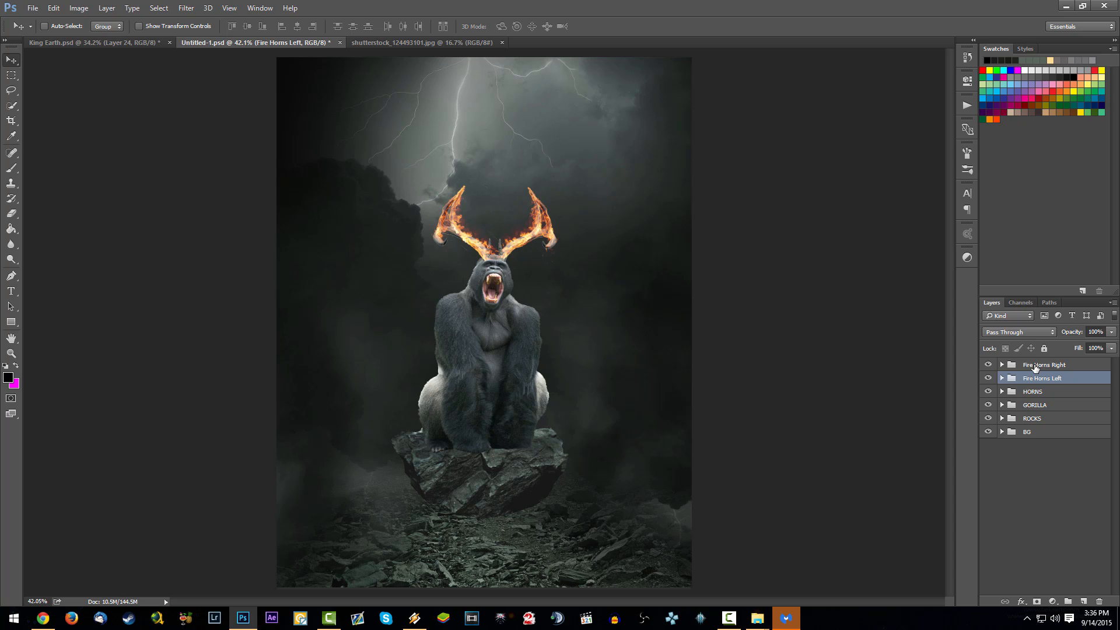
pyautogui.click(1042, 367)
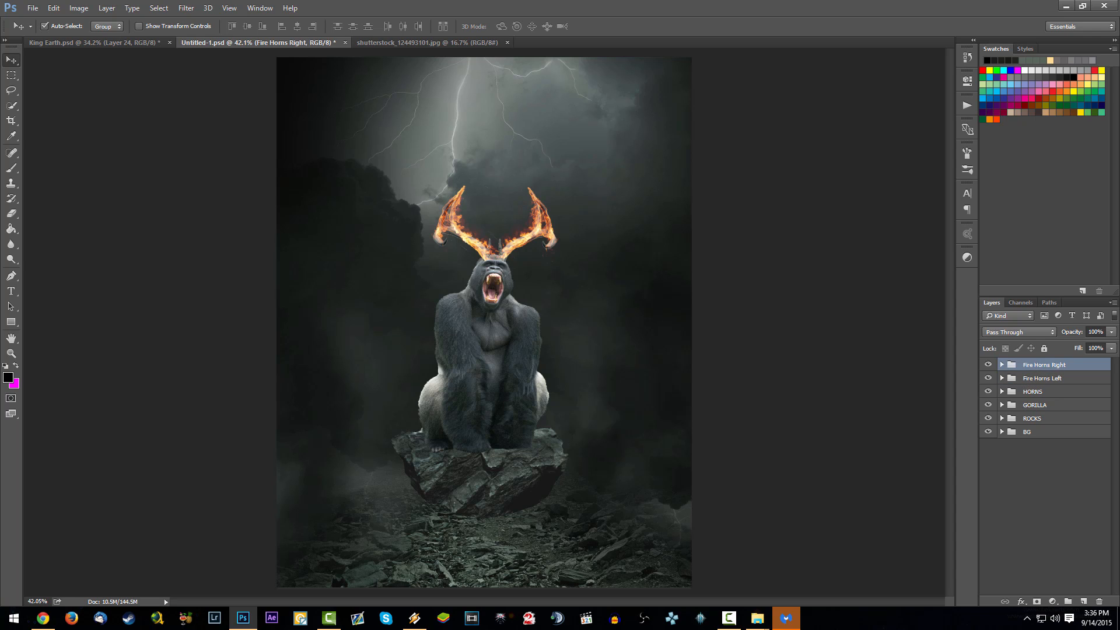
pyautogui.hotkey('ctrl', 's')
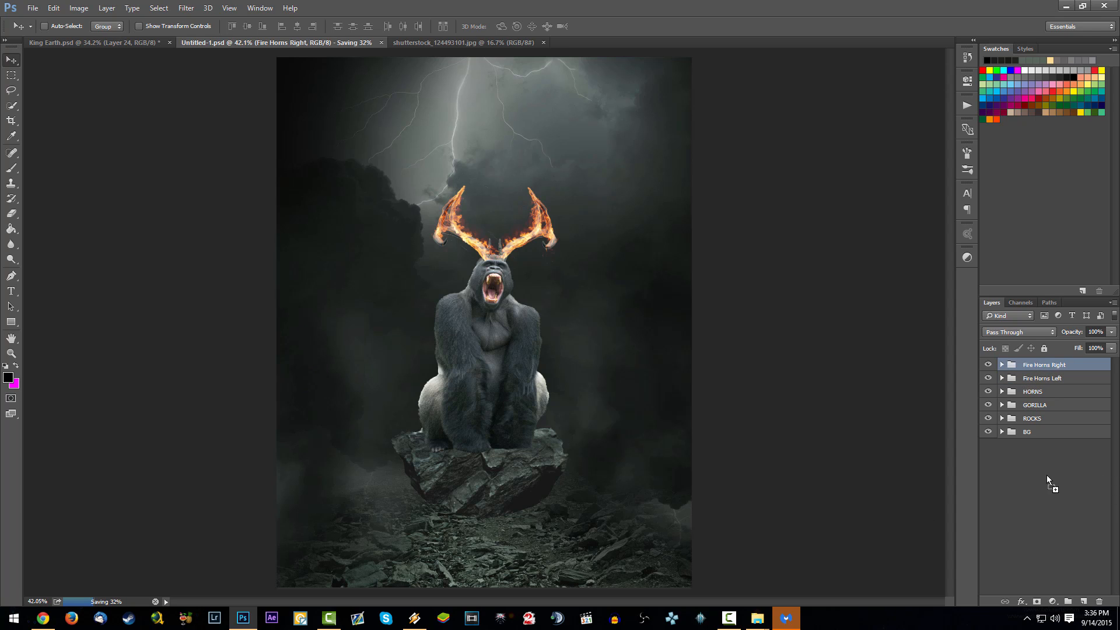
# - Open shutterstock_172543145.jpg, quick-select the small rock above the flat brown boulder and copy it
pyautogui.moveTo(1047, 475); pyautogui.dragTo(432, 242)
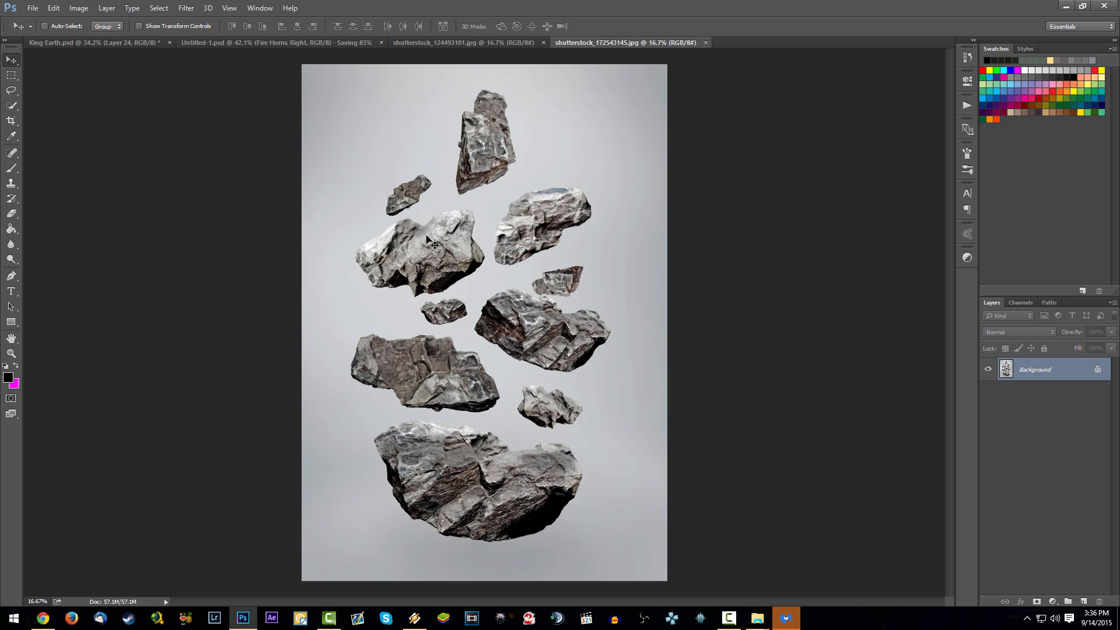
pyautogui.scroll(2, 513, 269)
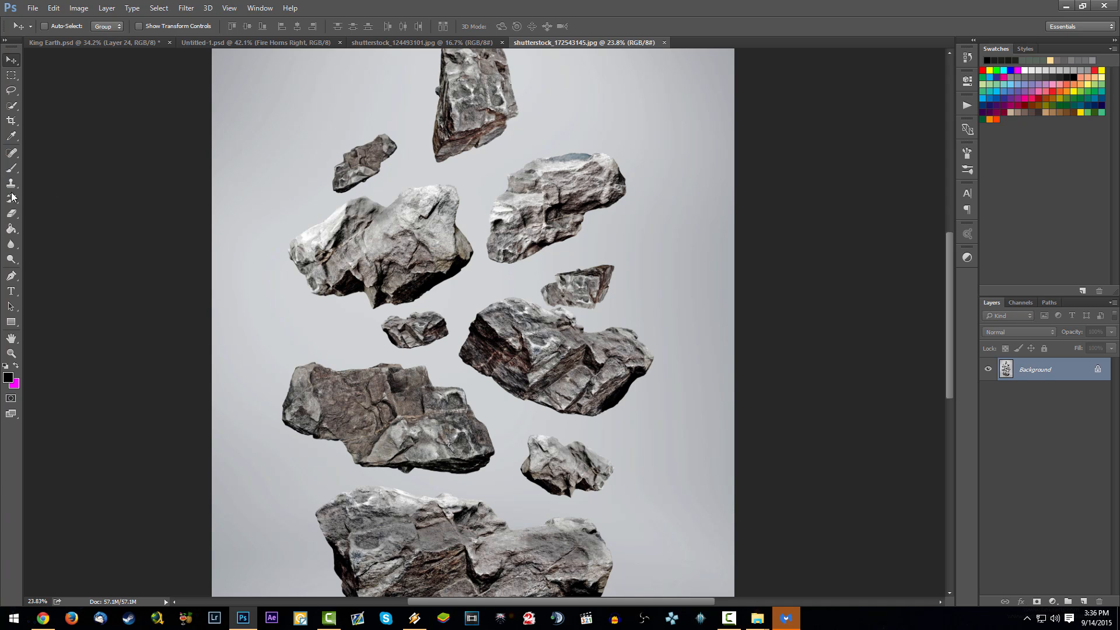
pyautogui.click(12, 105)
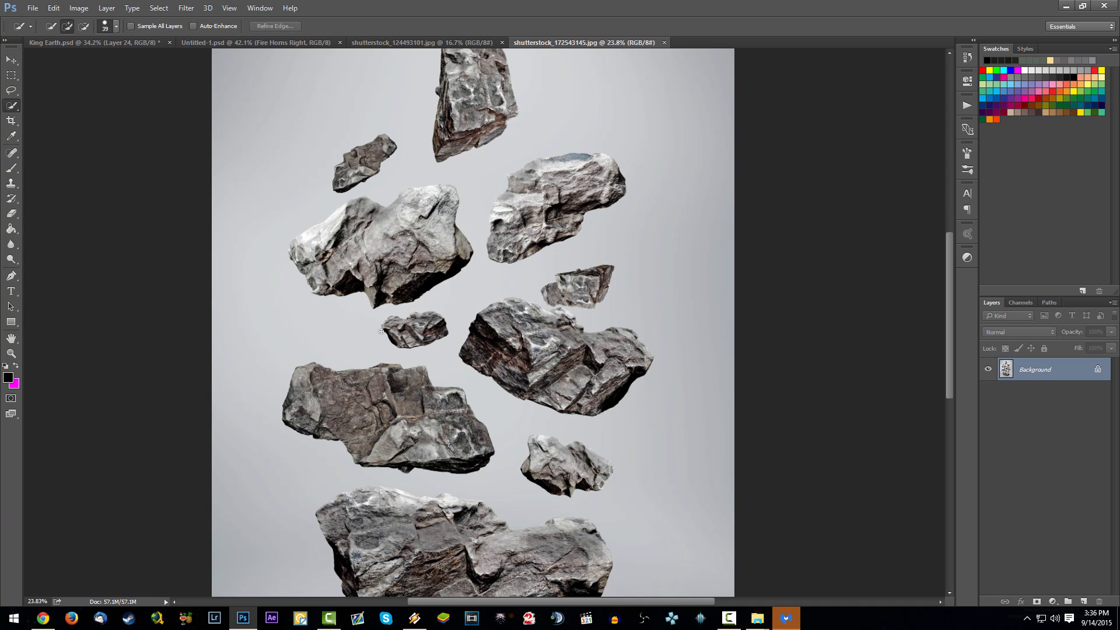
pyautogui.moveTo(381, 331)
pyautogui.mouseDown()
pyautogui.moveTo(426, 332)
pyautogui.moveTo(379, 338)
pyautogui.mouseUp()
pyautogui.hotkey('ctrl', 'c')
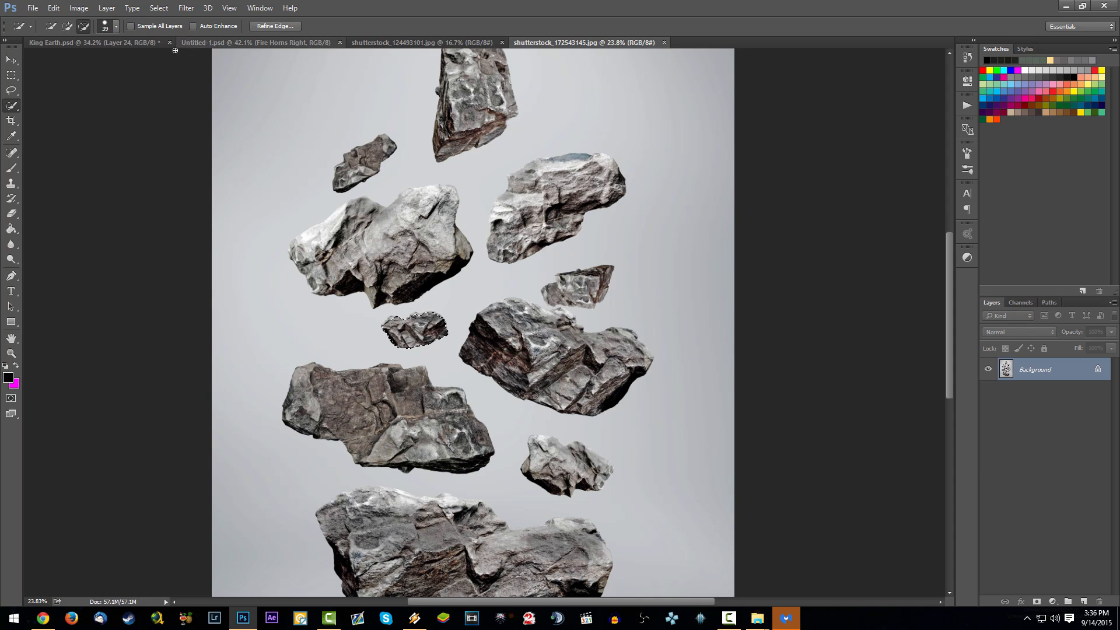
pyautogui.click(93, 42)
pyautogui.hotkey('ctrl', 'v')
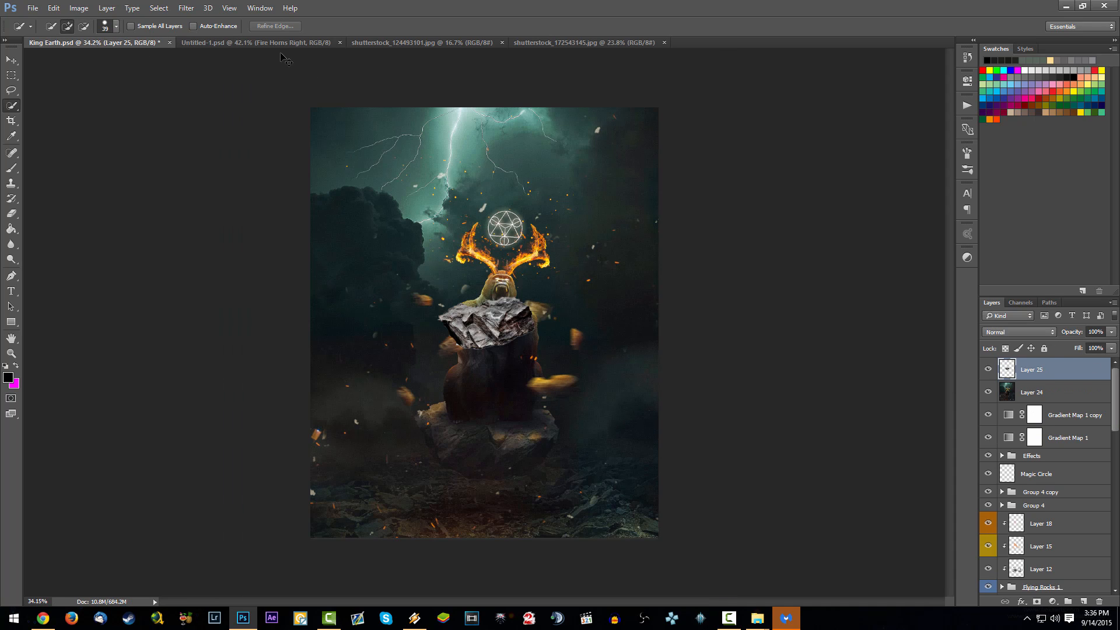
pyautogui.hotkey('ctrl', 'z')
# - Paste the copied rock into Untitled-1.psd, rotate and shrink it, and place it beside the gorilla's left-hand hip
pyautogui.click(280, 43)
pyautogui.hotkey('ctrl', 'v')
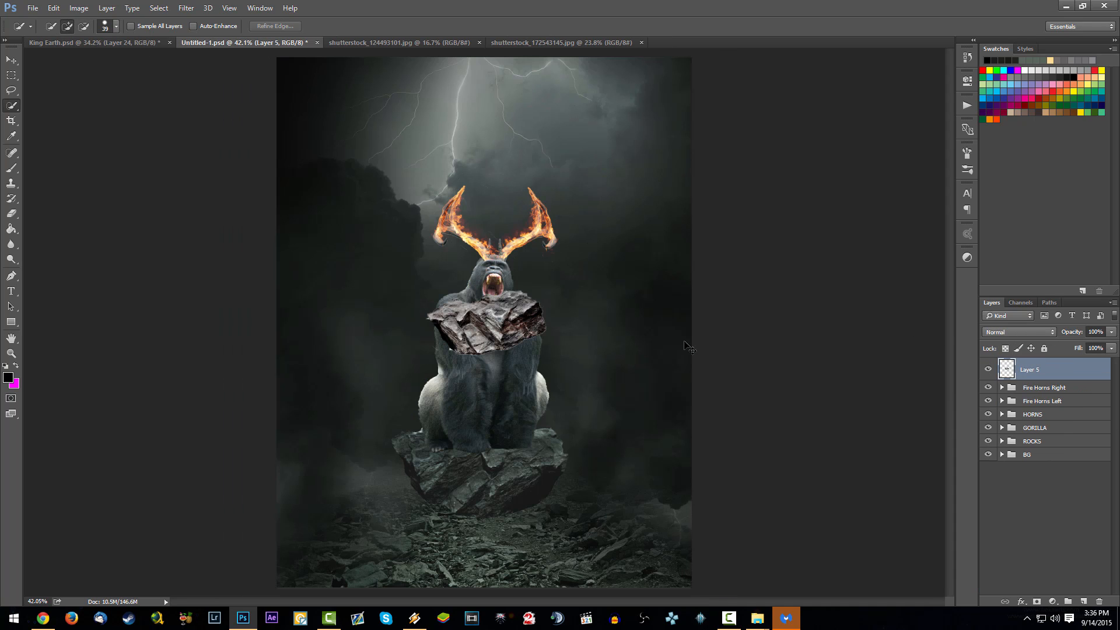
pyautogui.hotkey('ctrl', 't')
pyautogui.moveTo(625, 344); pyautogui.dragTo(587, 260)
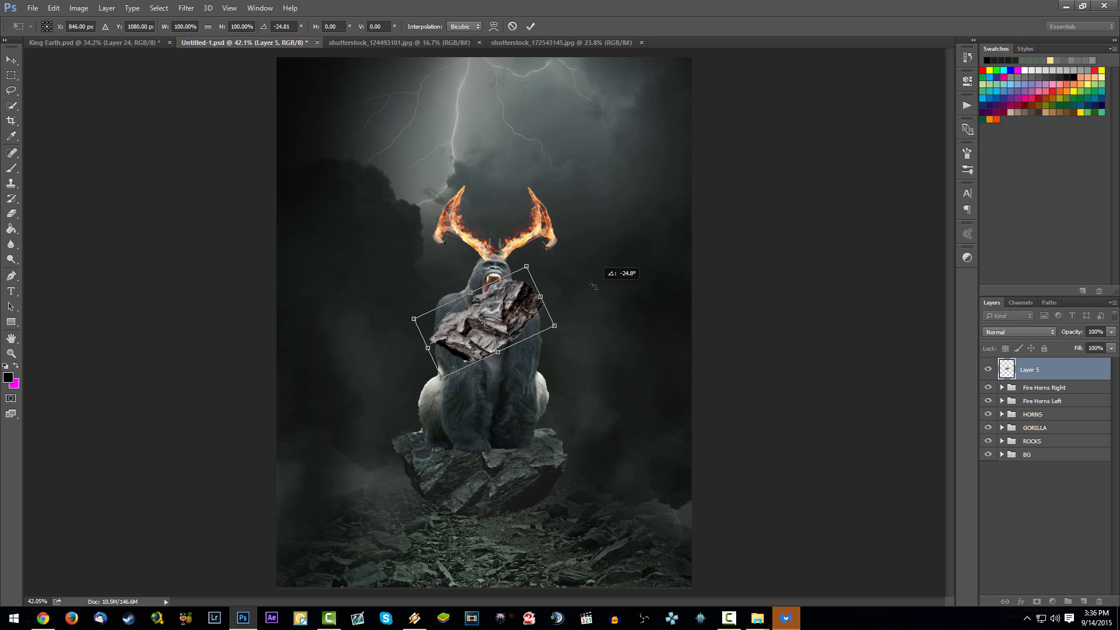
pyautogui.moveTo(528, 315); pyautogui.dragTo(443, 378)
pyautogui.moveTo(441, 328); pyautogui.dragTo(473, 357)
pyautogui.press('Return')
pyautogui.press('w')
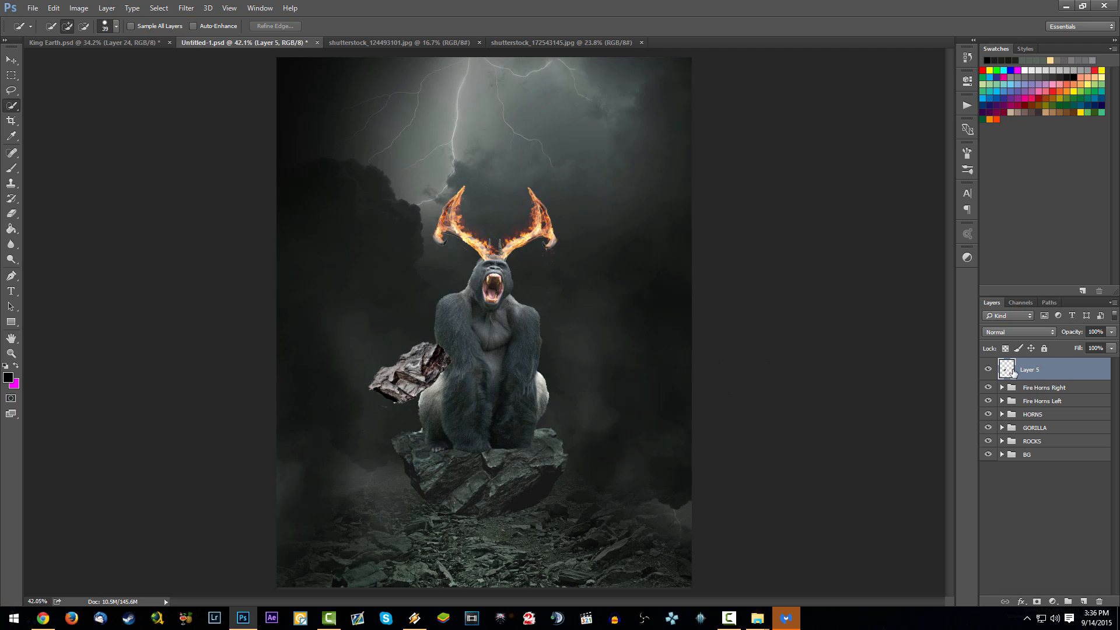
# - Paste a second copy of the rock, shrink and rotate it, and place it off the gorilla's right-hand hip
pyautogui.hotkey('ctrl', 'v')
pyautogui.hotkey('ctrl', 't')
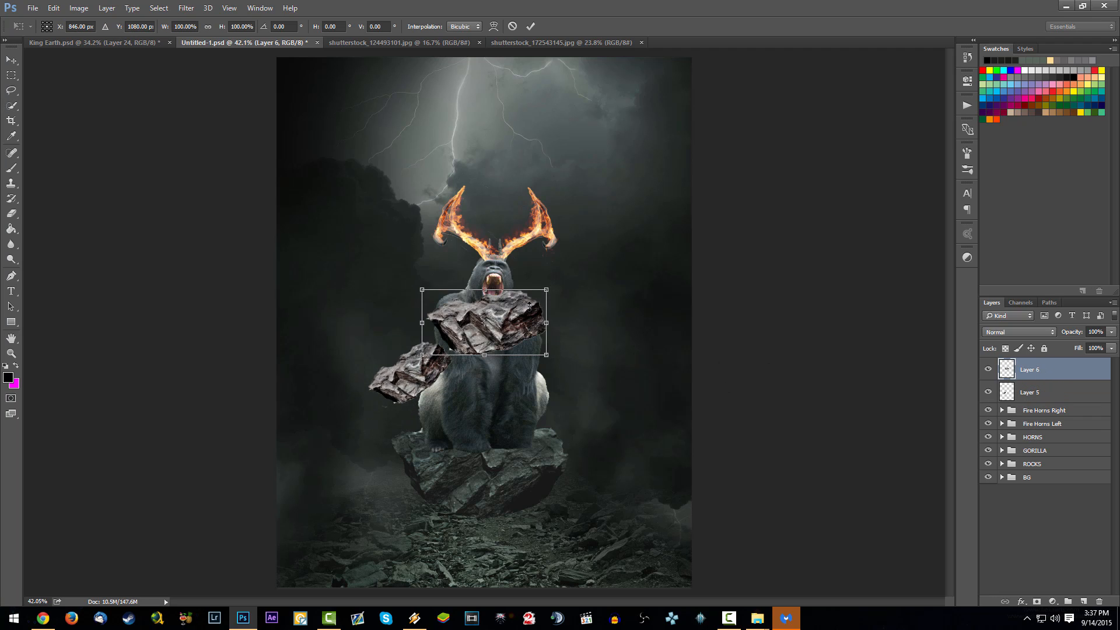
pyautogui.moveTo(530, 305); pyautogui.dragTo(494, 423)
pyautogui.press('Return')
pyautogui.hotkey('ctrl', 't')
pyautogui.press('Return')
pyautogui.press('w')
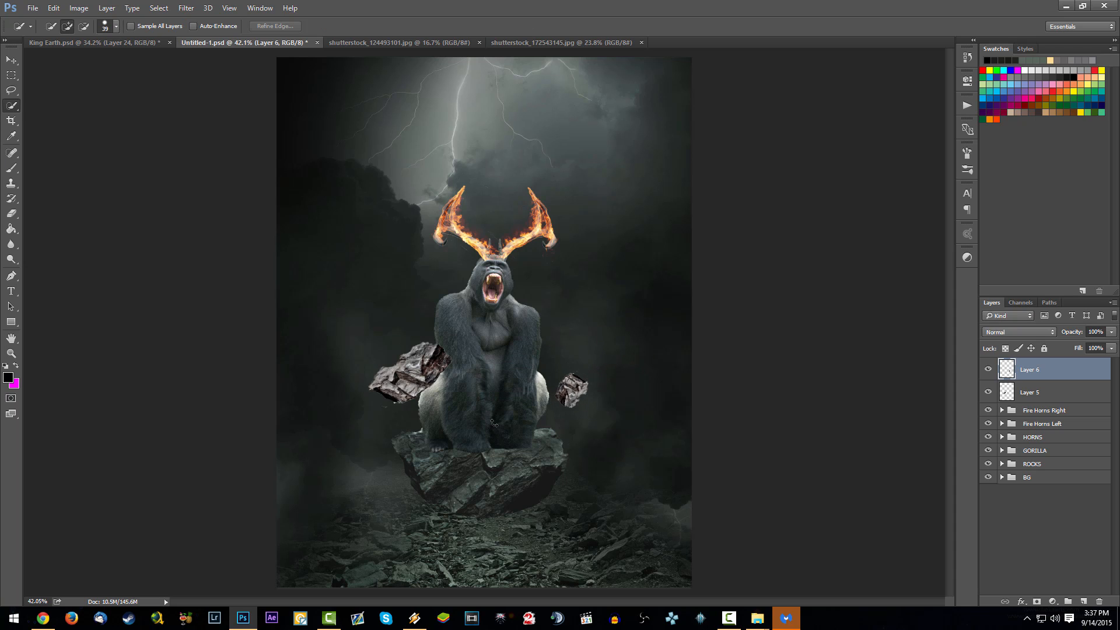
pyautogui.moveTo(592, 414); pyautogui.dragTo(594, 421)
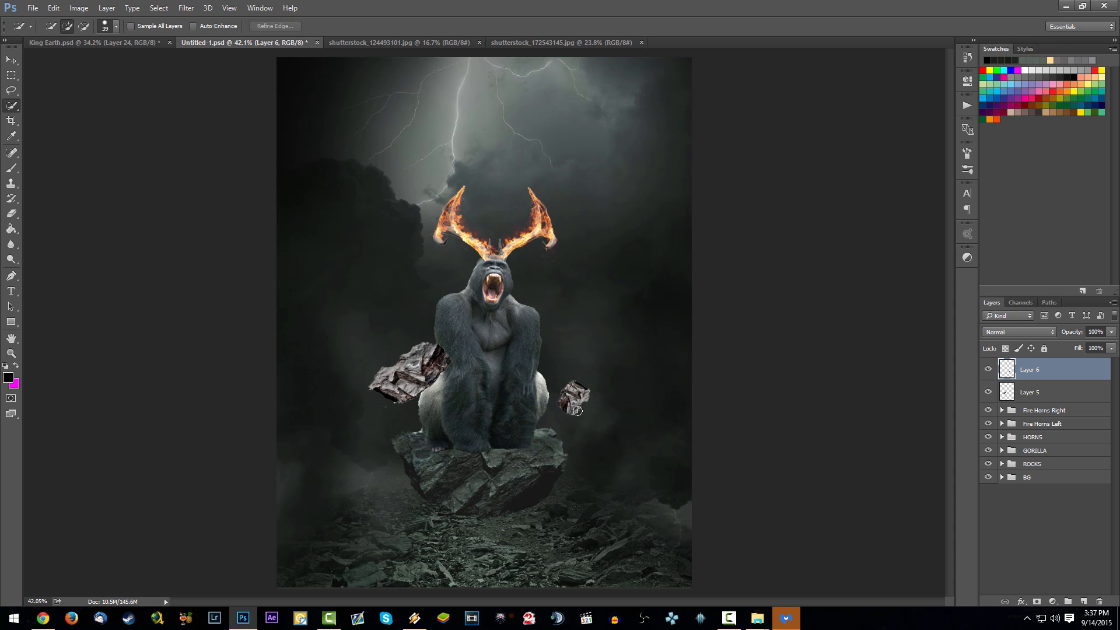
# - Check the finished King Earth.psd for reference and close shutterstock_124493101.jpg
pyautogui.click(127, 39)
pyautogui.click(279, 44)
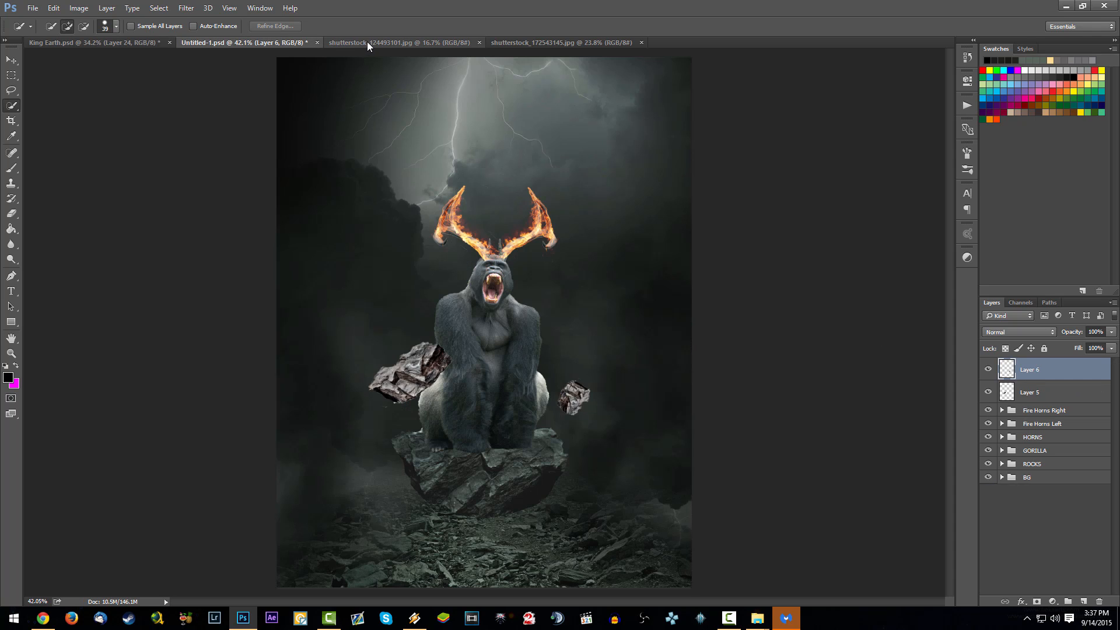
pyautogui.click(368, 43)
pyautogui.click(479, 42)
# - Quick-select the small light rock above the largest boulder in shutterstock_172543145.jpg and copy it into Untitled-1.psd as a new layer
pyautogui.click(458, 42)
pyautogui.hotkey('ctrl', 'd')
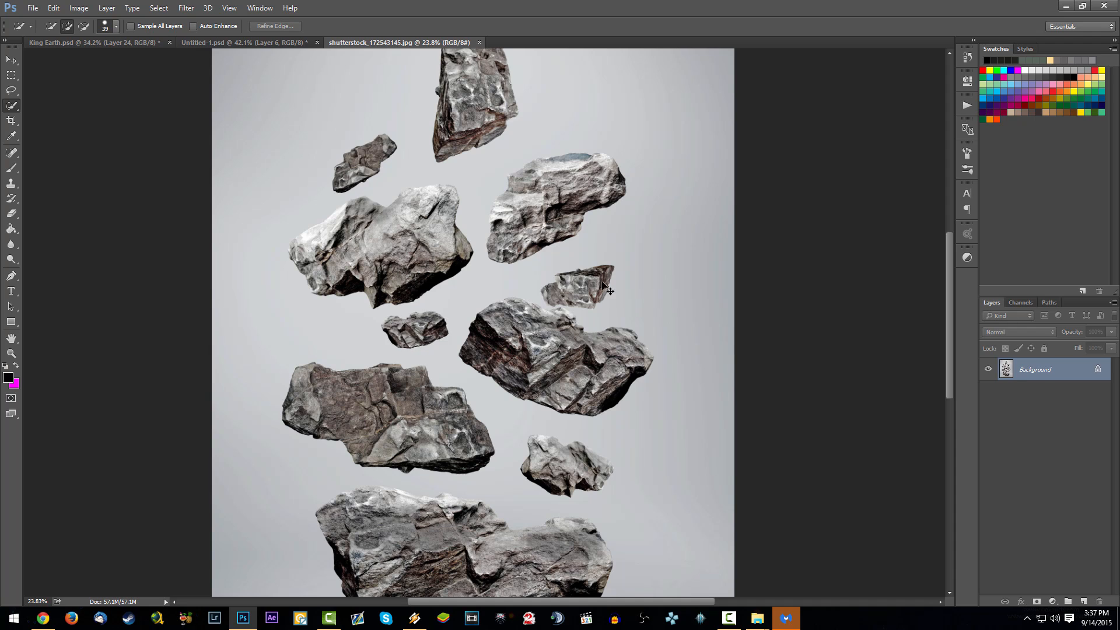
pyautogui.moveTo(539, 447)
pyautogui.mouseDown()
pyautogui.moveTo(604, 475)
pyautogui.moveTo(596, 459)
pyautogui.moveTo(544, 454)
pyautogui.moveTo(547, 440)
pyautogui.moveTo(534, 441)
pyautogui.moveTo(567, 481)
pyautogui.moveTo(592, 481)
pyautogui.mouseUp()
pyautogui.click(138, 43)
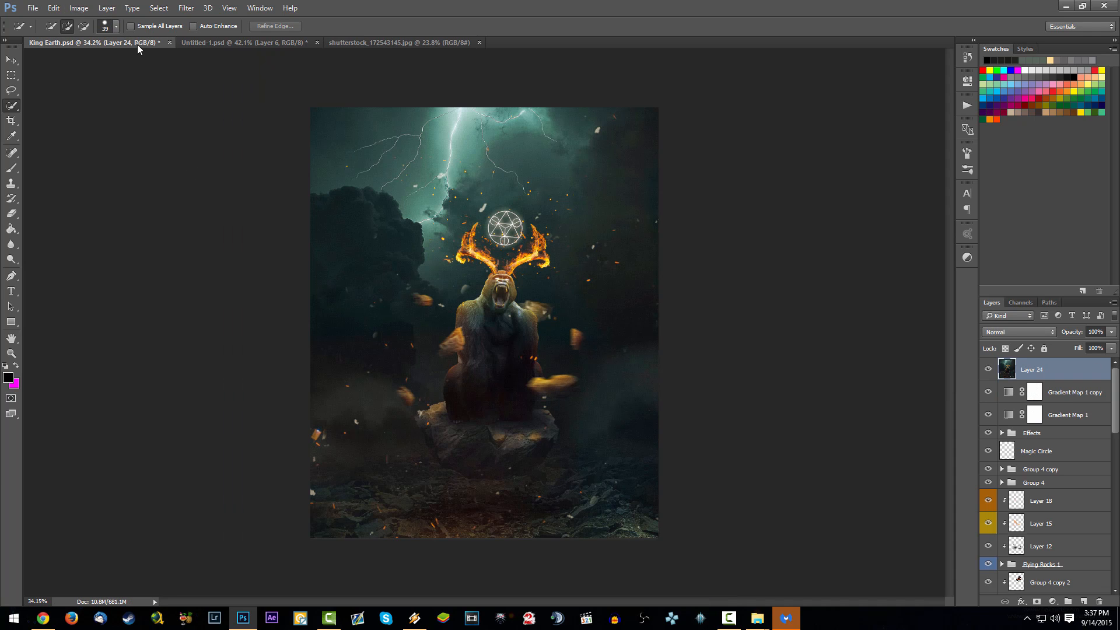
pyautogui.click(221, 42)
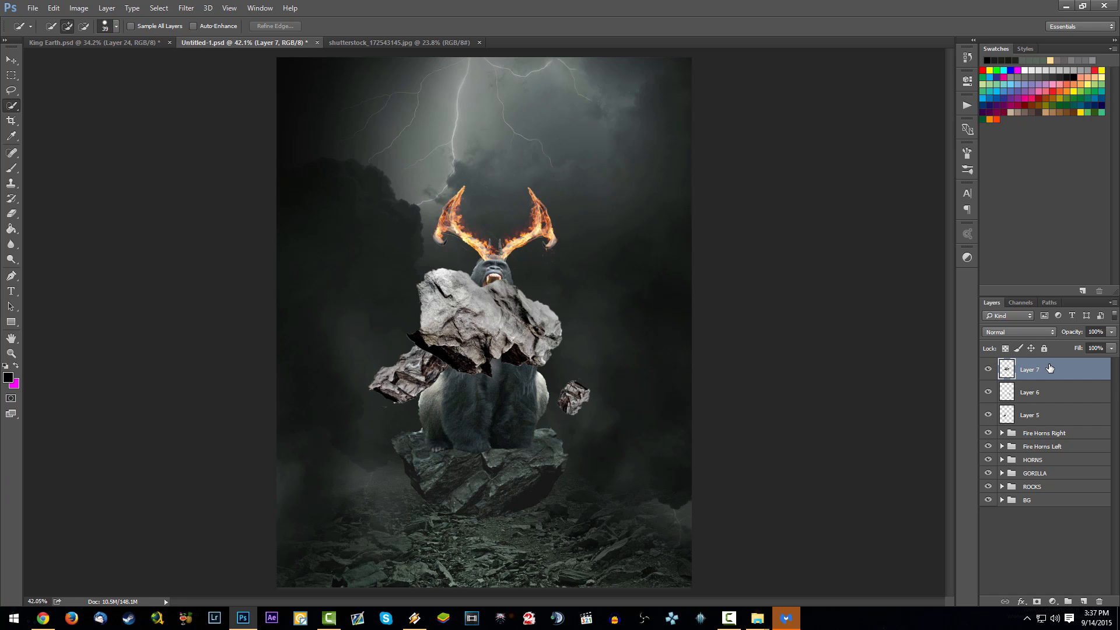
# - Scale Layer 7's rock to about 33%, move the layer below the GORILLA group and place it behind the left-hand shoulder
pyautogui.hotkey('ctrl', 't')
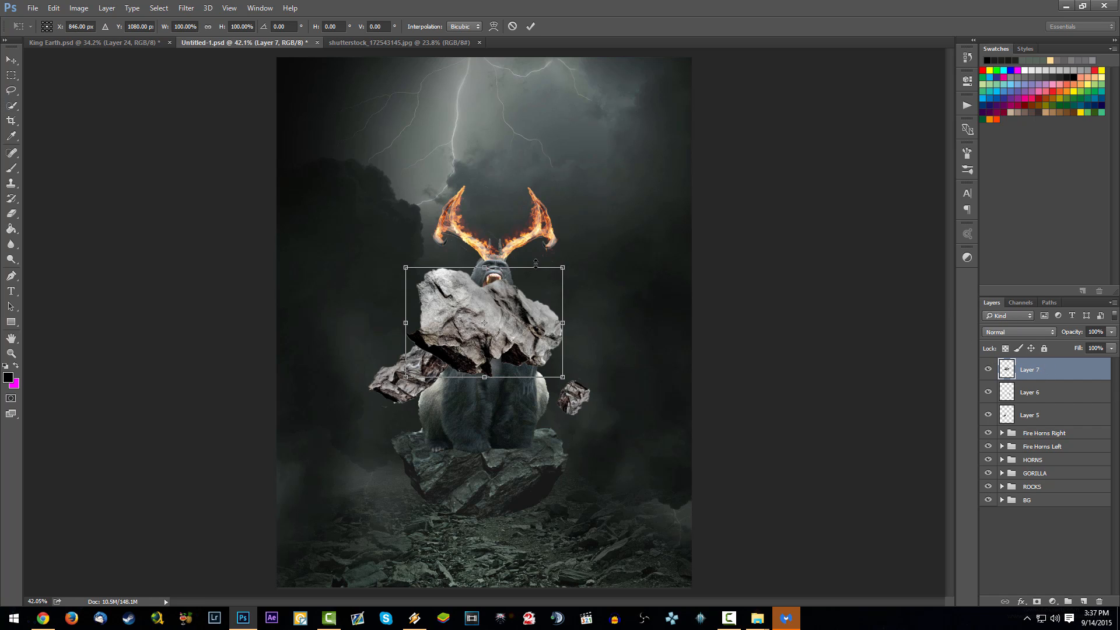
pyautogui.moveTo(562, 266); pyautogui.dragTo(458, 340)
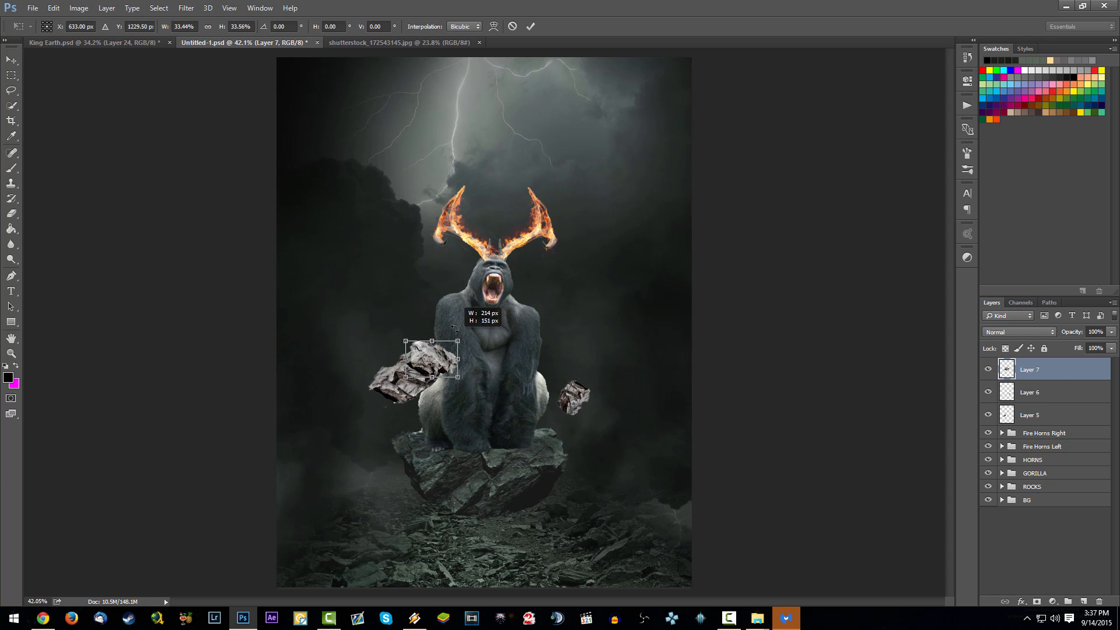
pyautogui.press('Return')
pyautogui.moveTo(1042, 370); pyautogui.dragTo(1050, 458)
pyautogui.moveTo(581, 348); pyautogui.dragTo(578, 292)
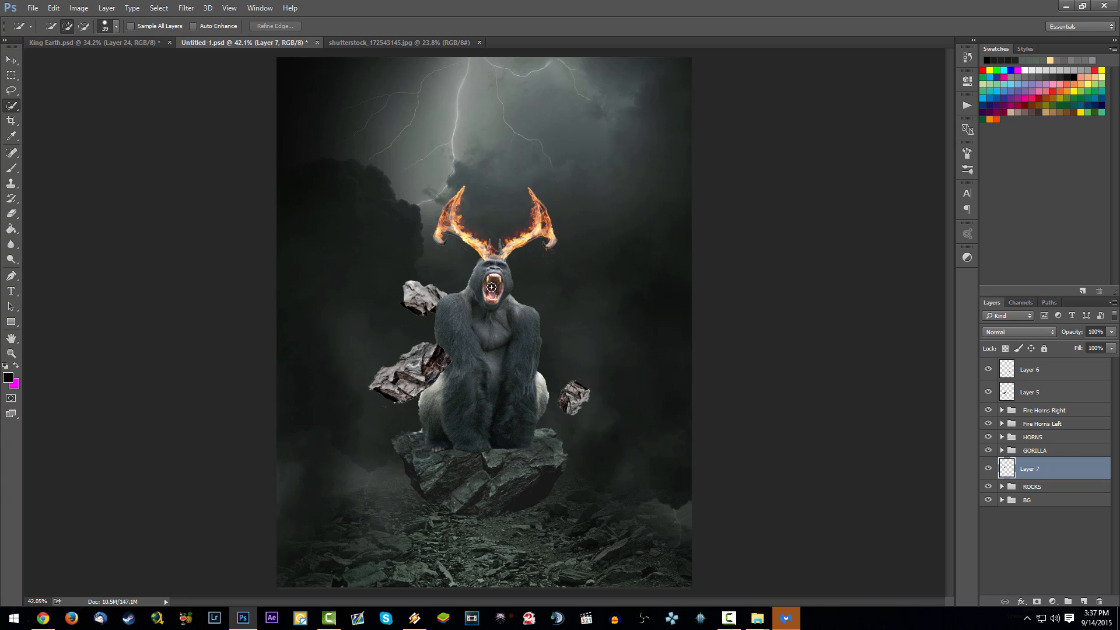
# - Using King Earth.psd as reference, shrink Layer 5's rock and move it down to the gorilla's left-hand foot
pyautogui.click(1028, 370)
pyautogui.click(113, 44)
pyautogui.click(212, 41)
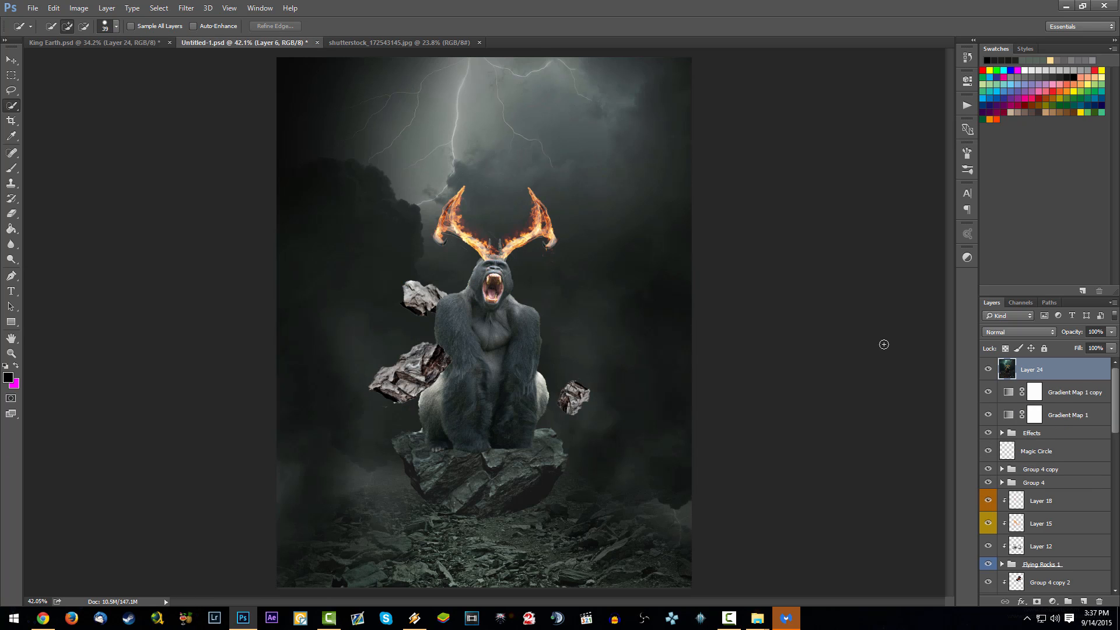
pyautogui.click(1030, 399)
pyautogui.hotkey('ctrl', 't')
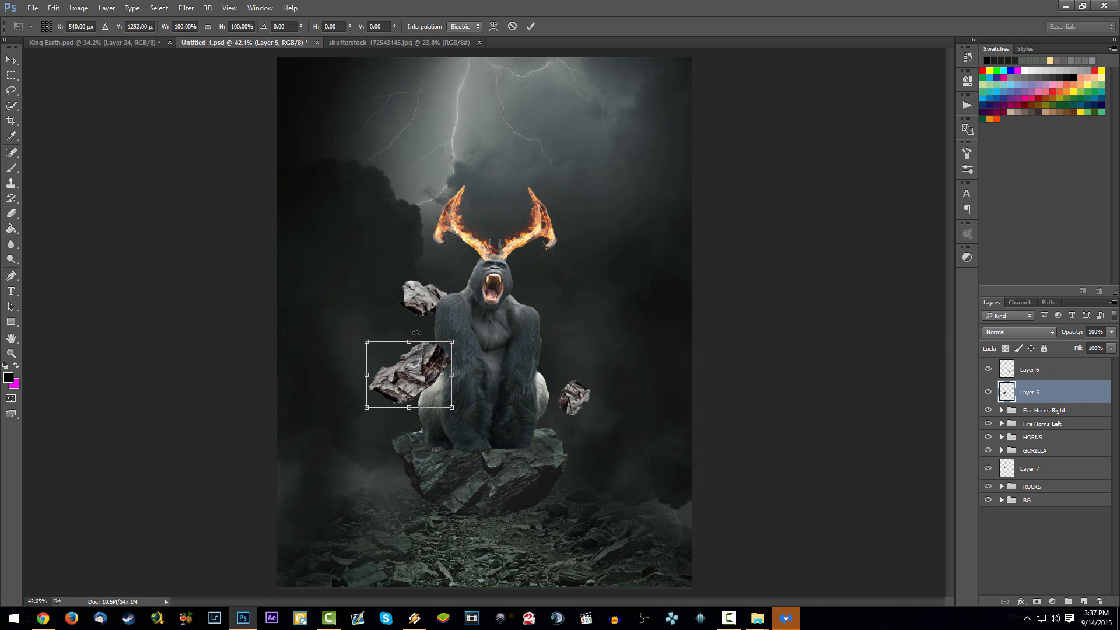
pyautogui.moveTo(454, 338); pyautogui.dragTo(483, 399)
pyautogui.press('Return')
pyautogui.press('w')
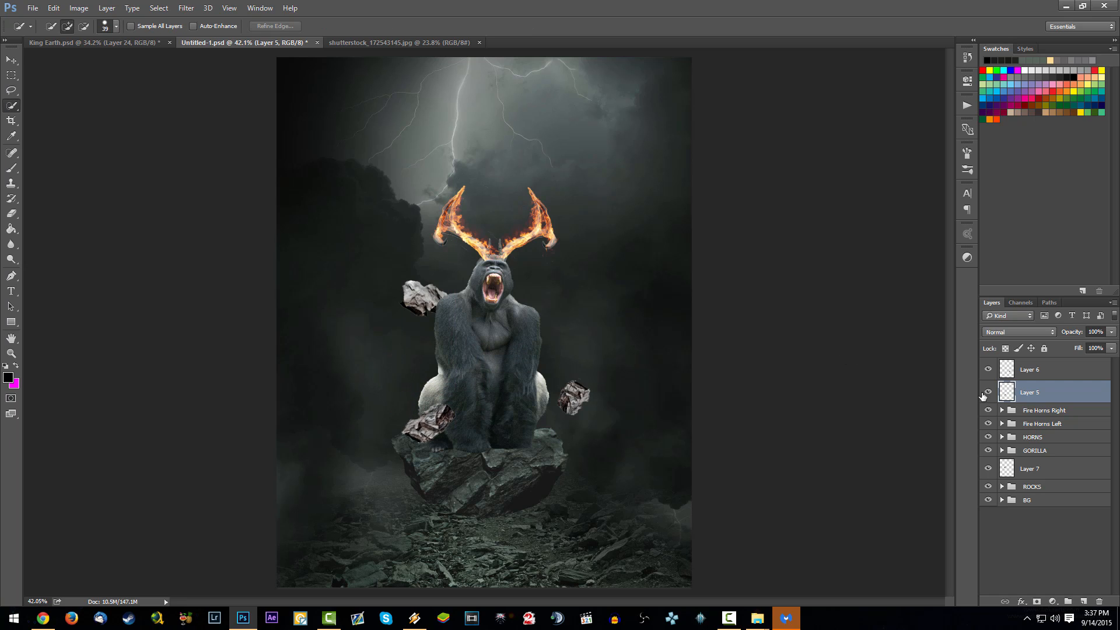
# - Duplicate the Layer 7 rock, then flip and rotate the copy
pyautogui.click(1048, 465)
pyautogui.hotkey('ctrl', 'j')
pyautogui.hotkey('ctrl', 't')
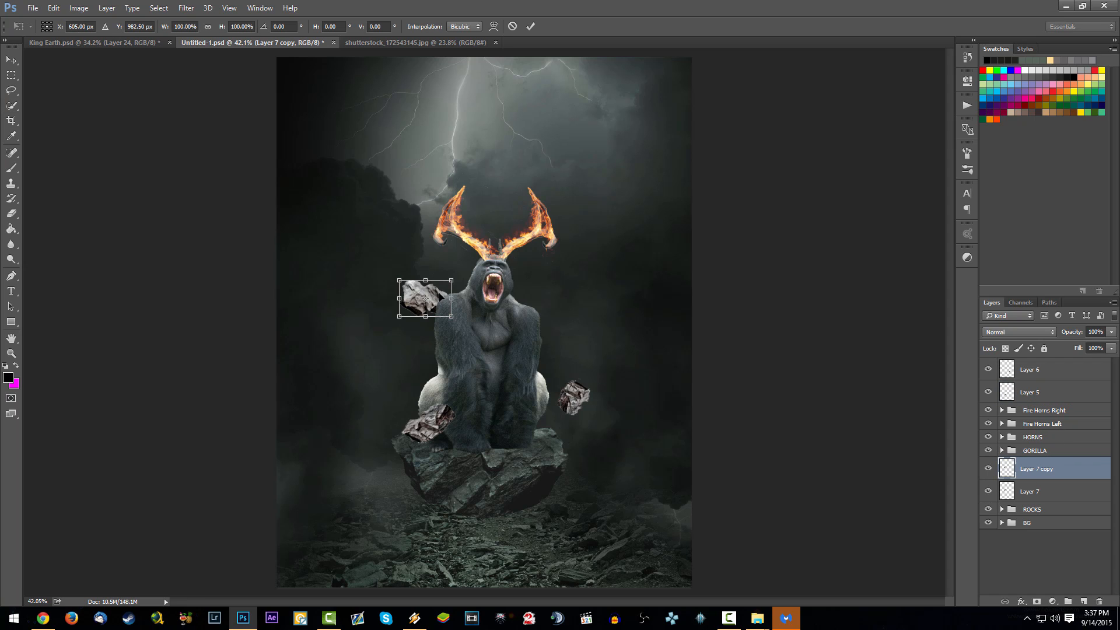
pyautogui.rightClick(441, 296)
pyautogui.click(467, 484)
pyautogui.moveTo(478, 385)
pyautogui.mouseDown()
pyautogui.moveTo(500, 352)
pyautogui.moveTo(467, 388)
pyautogui.moveTo(411, 388)
pyautogui.mouseUp()
pyautogui.press('Return')
pyautogui.press('w')
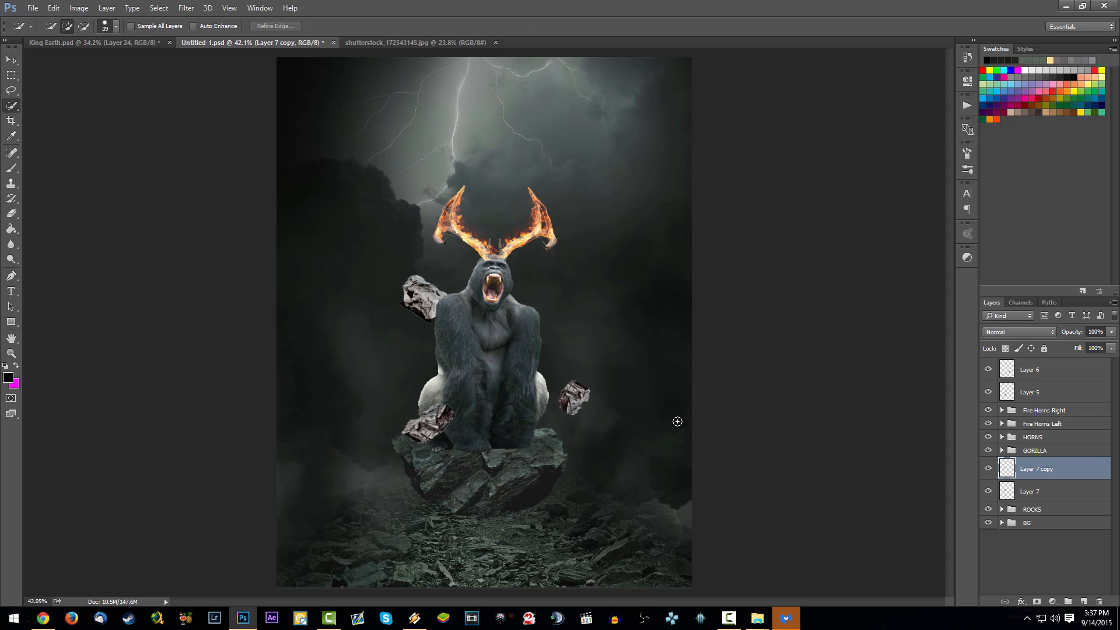
# - Move Layer 7 copy to the top of the layer stack and position its rock over the gorilla's right-hand arm
pyautogui.moveTo(1084, 469); pyautogui.dragTo(1027, 369)
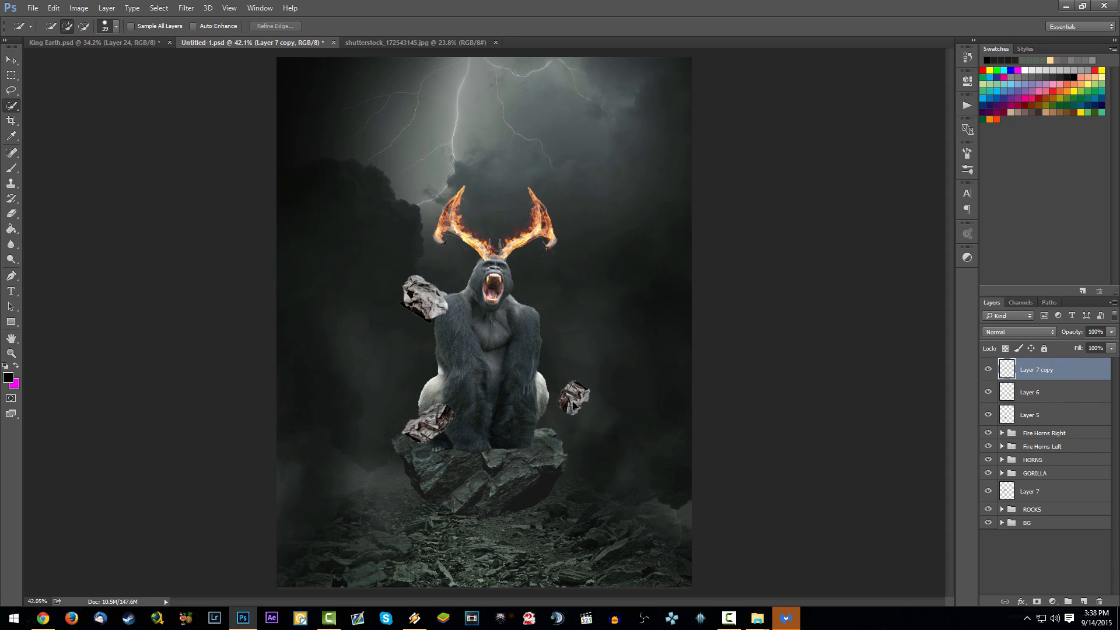
pyautogui.moveTo(573, 405)
pyautogui.mouseDown()
pyautogui.moveTo(599, 450)
pyautogui.moveTo(596, 373)
pyautogui.moveTo(597, 466)
pyautogui.moveTo(603, 384)
pyautogui.moveTo(625, 332)
pyautogui.moveTo(608, 275)
pyautogui.moveTo(631, 300)
pyautogui.moveTo(647, 298)
pyautogui.mouseUp()
pyautogui.hotkey('ctrl', 't')
pyautogui.press('Return')
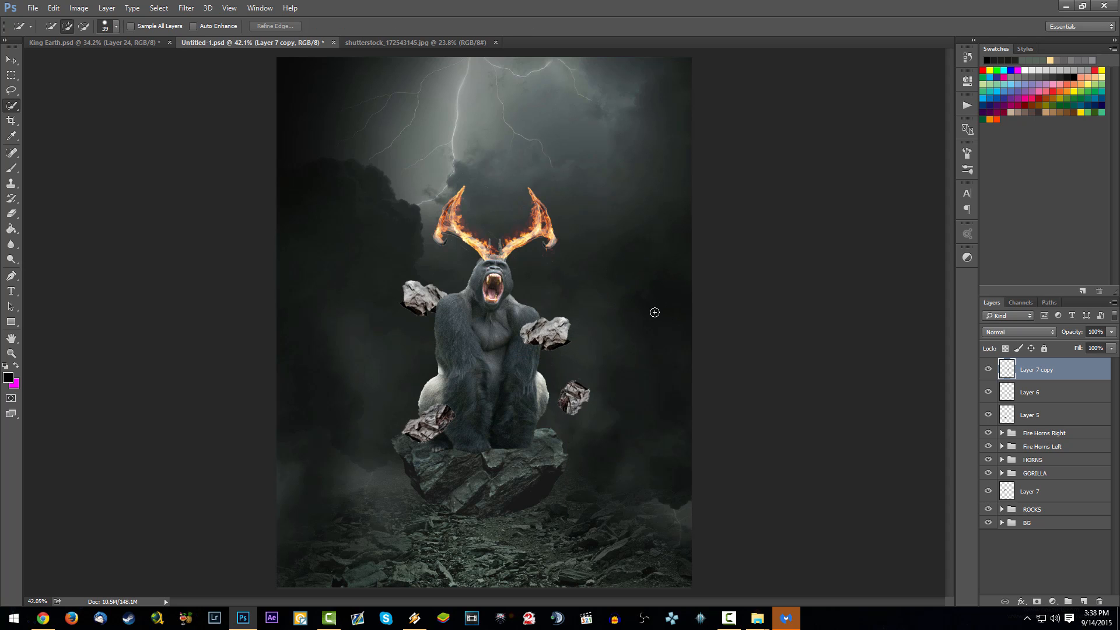
# - Compare the rock placement with King Earth.psd and toggle Layer 5 and Layer 6 to identify their rocks
pyautogui.scroll(-4, 608, 298)
pyautogui.scroll(6, 582, 292)
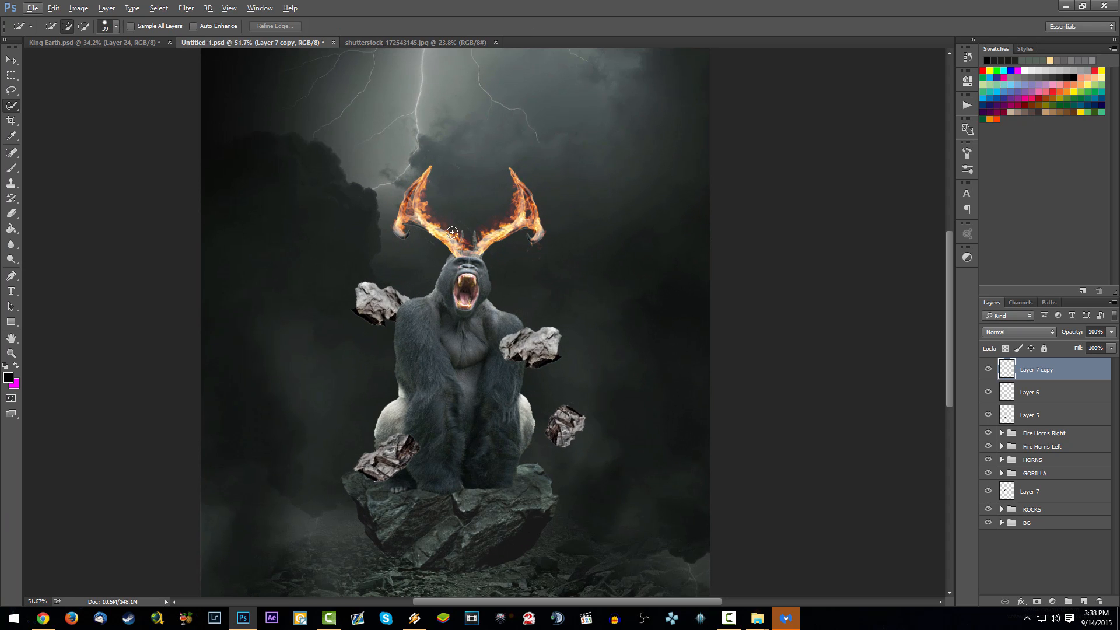
pyautogui.click(120, 42)
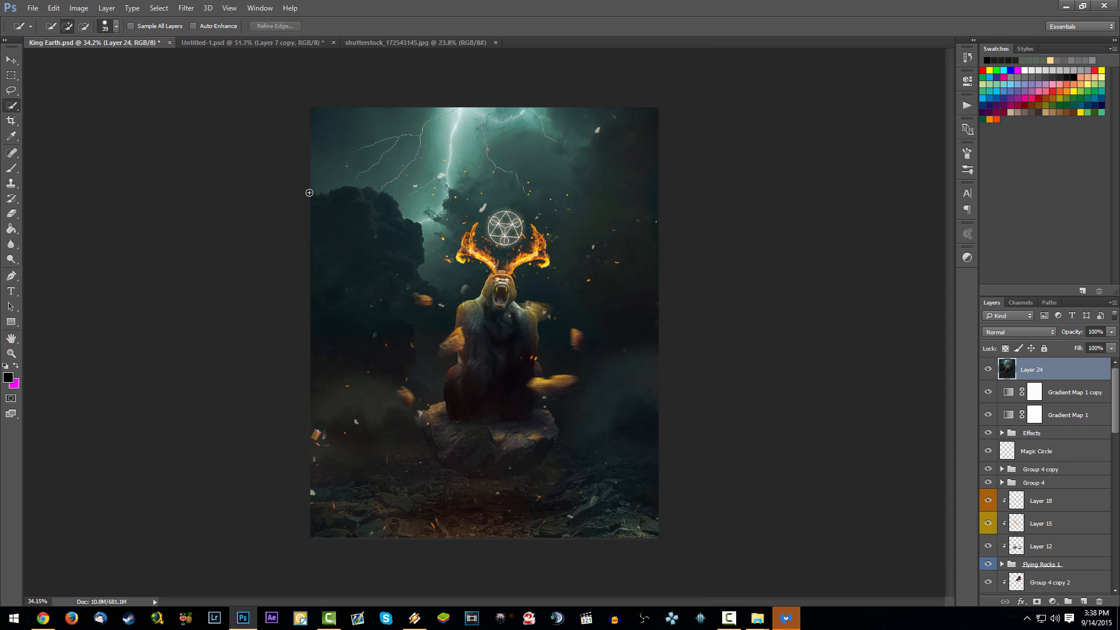
pyautogui.click(227, 44)
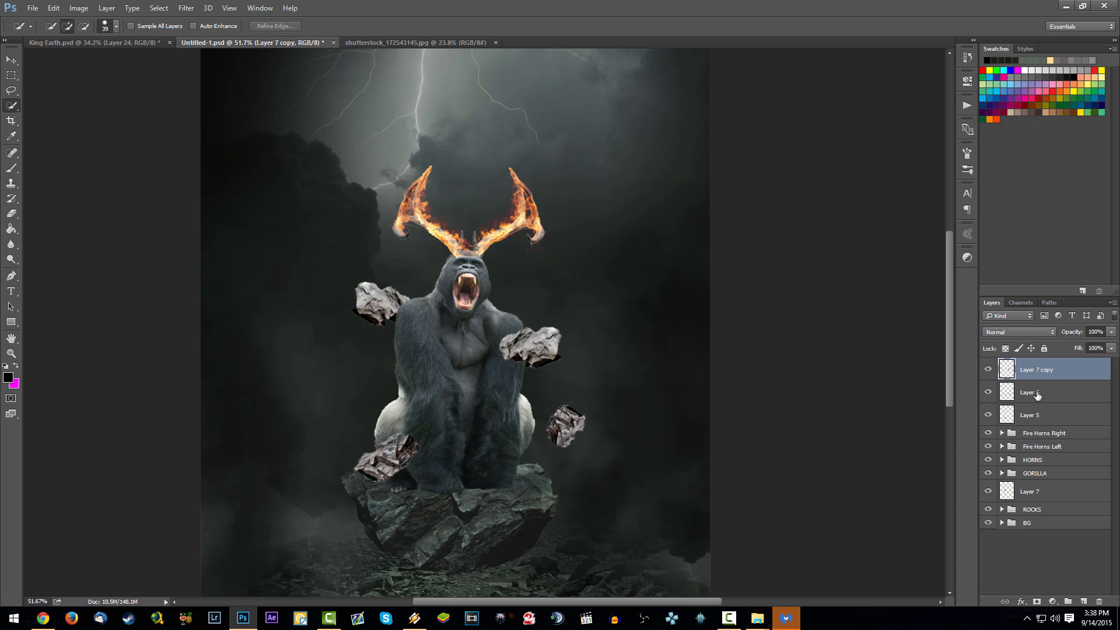
pyautogui.click(988, 416)
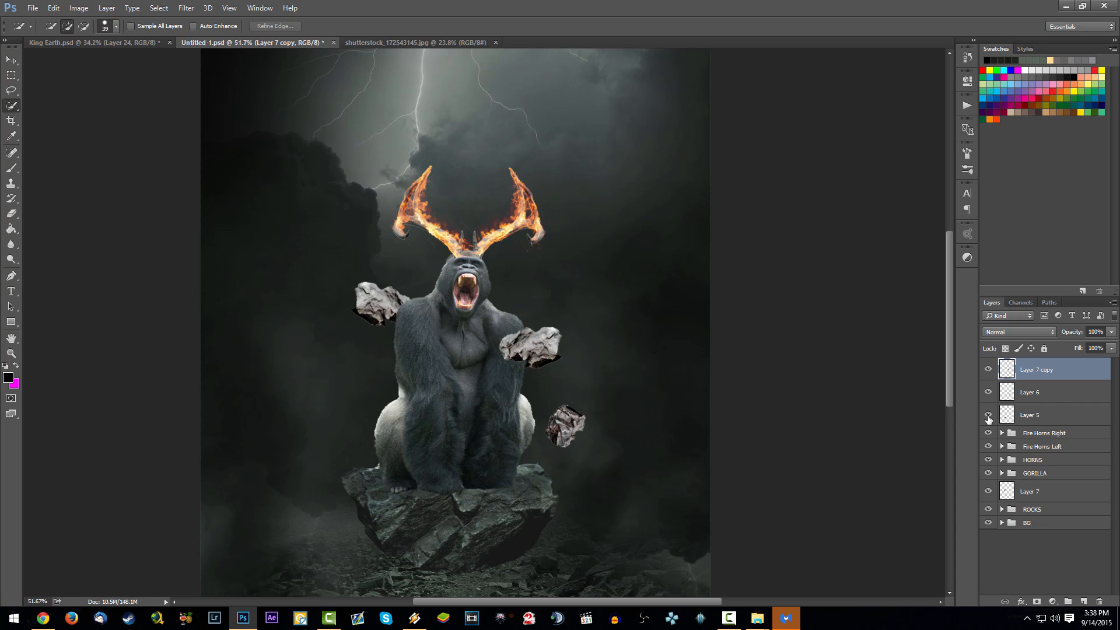
pyautogui.click(988, 416)
pyautogui.click(1036, 415)
pyautogui.click(988, 391)
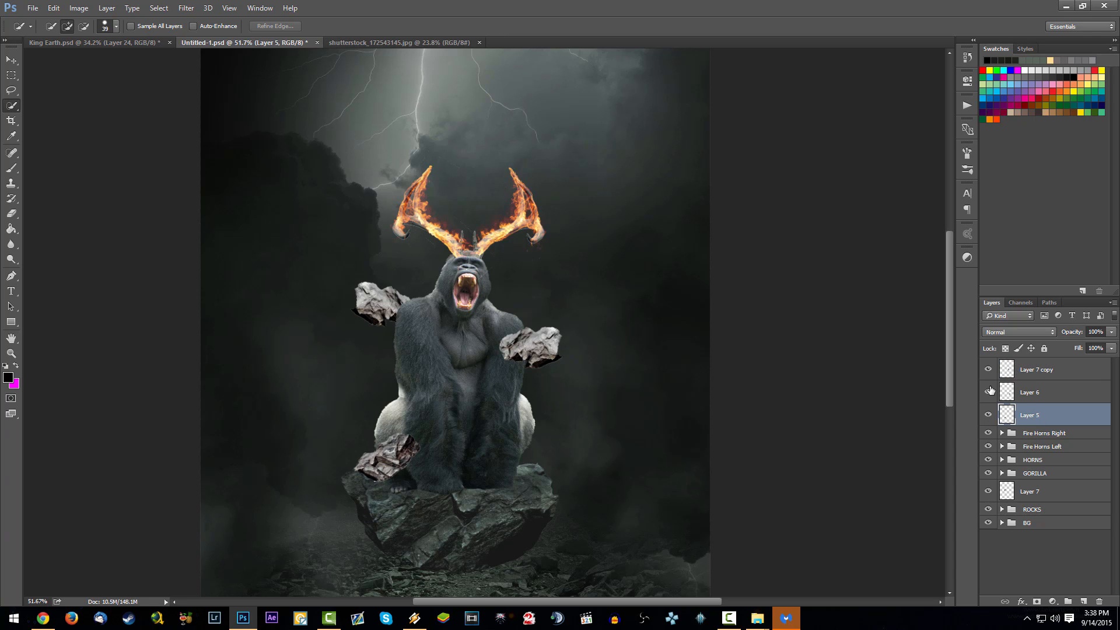
pyautogui.click(989, 391)
# - Move Layer 7's rock outward from the gorilla's left-hand shoulder and scale it down
pyautogui.click(1033, 492)
pyautogui.moveTo(544, 388); pyautogui.dragTo(510, 383)
pyautogui.hotkey('ctrl', 't')
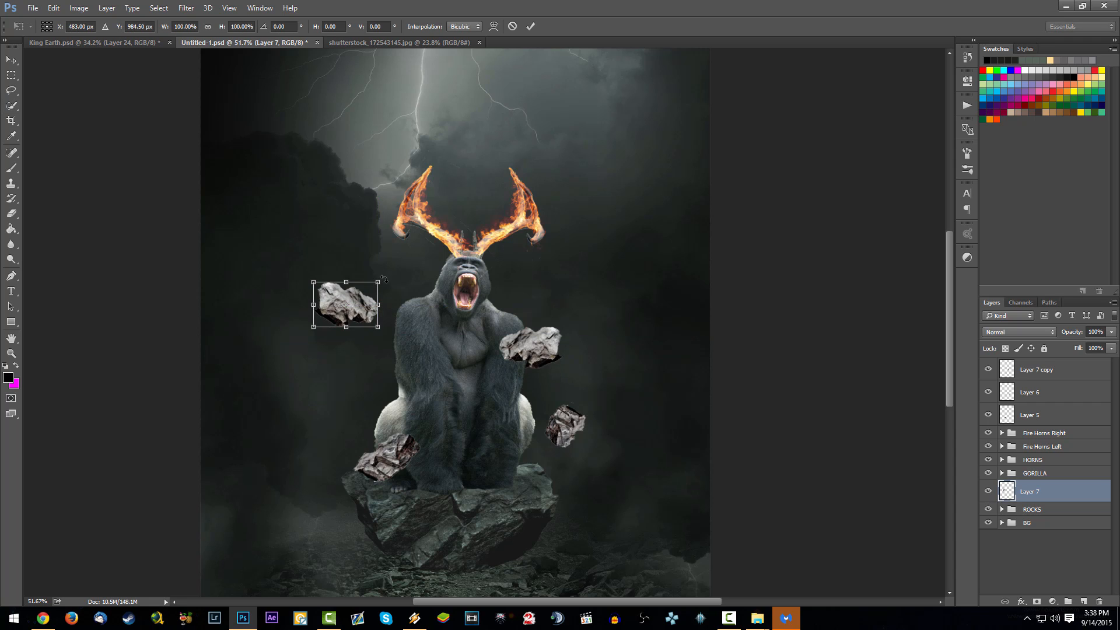
pyautogui.moveTo(379, 283); pyautogui.dragTo(351, 301)
pyautogui.press('w')
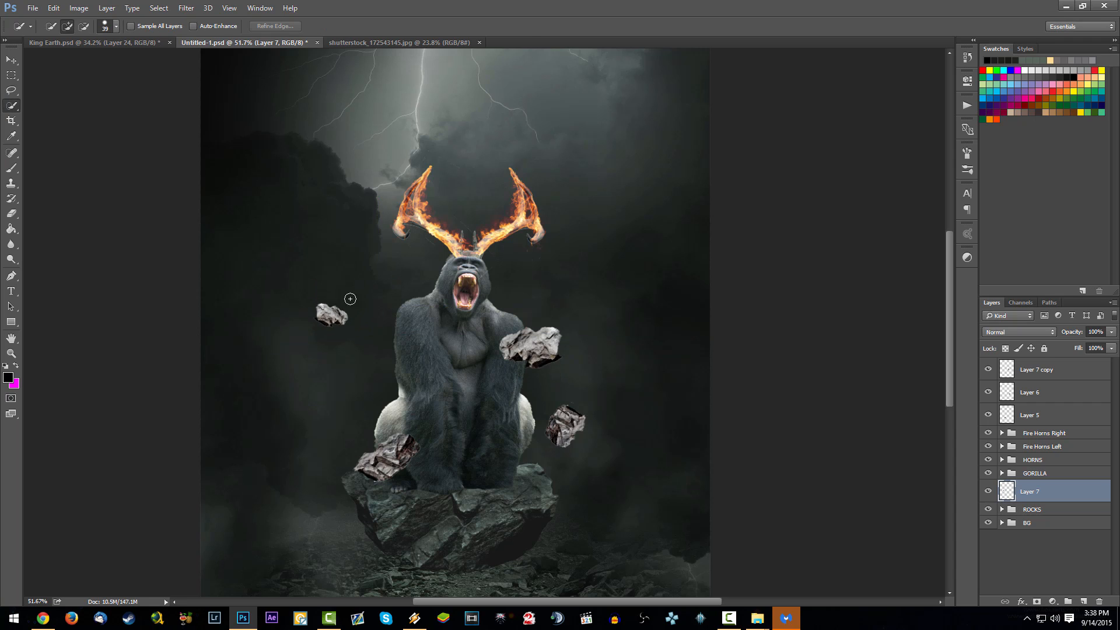
# - Move Layer 7 copy's rock down beside the gorilla's right-hand elbow, scale it down slightly and tilt it
pyautogui.click(1040, 375)
pyautogui.hotkey('ctrl', 't')
pyautogui.moveTo(568, 322)
pyautogui.mouseDown()
pyautogui.moveTo(554, 332)
pyautogui.moveTo(579, 350)
pyautogui.moveTo(556, 369)
pyautogui.moveTo(586, 379)
pyautogui.moveTo(564, 376)
pyautogui.mouseUp()
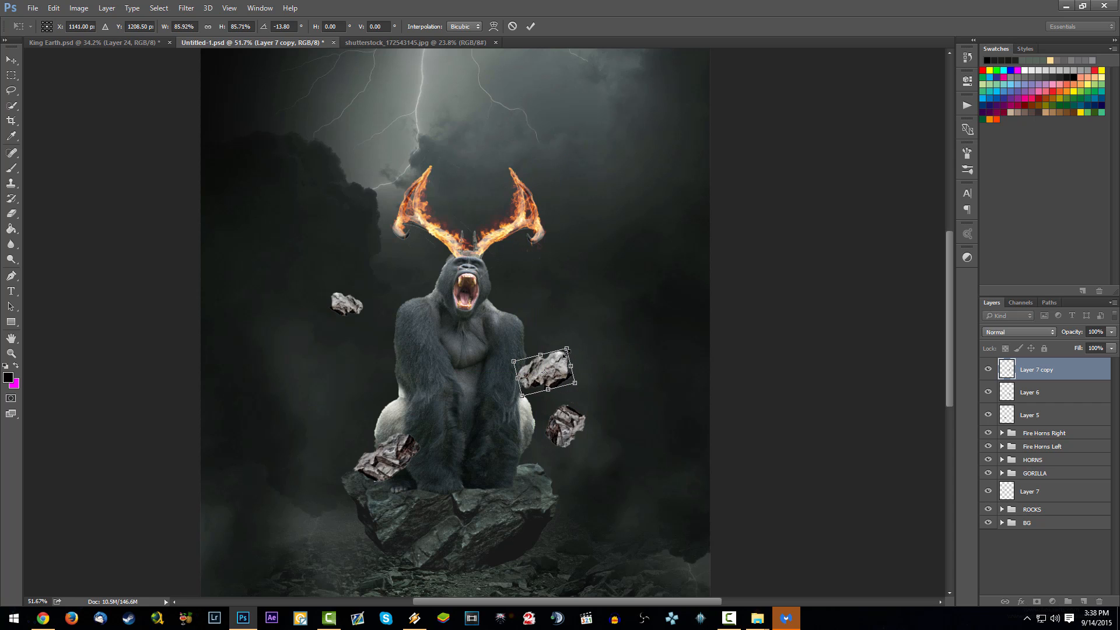
pyautogui.press('Return')
pyautogui.press('w')
# - Move Layer 6's rock down and outward to the right of the stone ledge and scale it down
pyautogui.click(1026, 392)
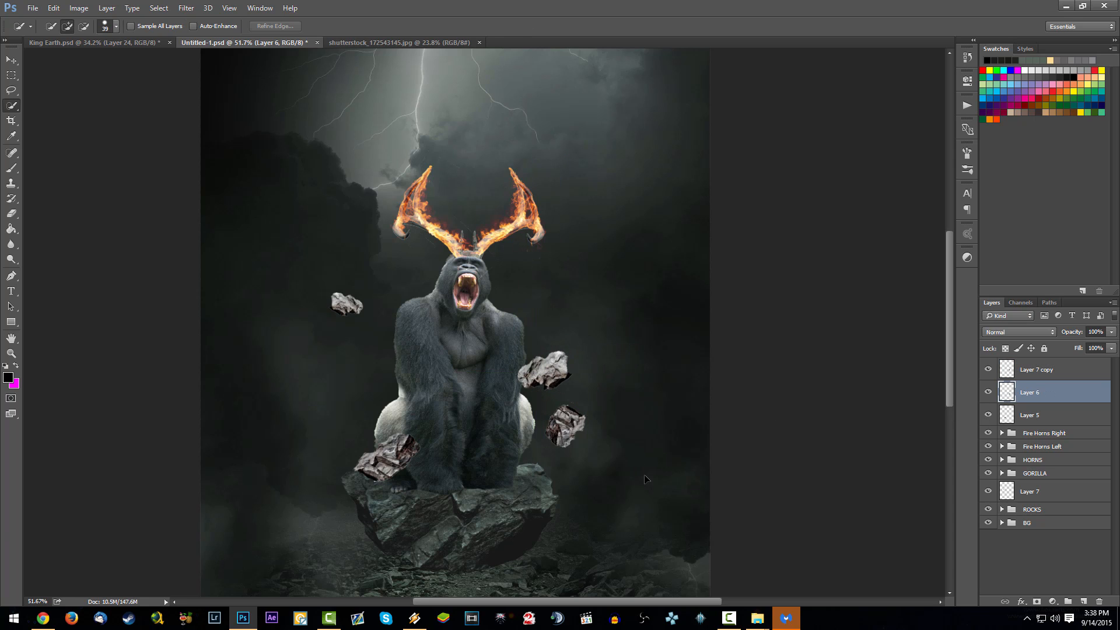
pyautogui.moveTo(671, 432); pyautogui.dragTo(698, 475)
pyautogui.hotkey('ctrl', 't')
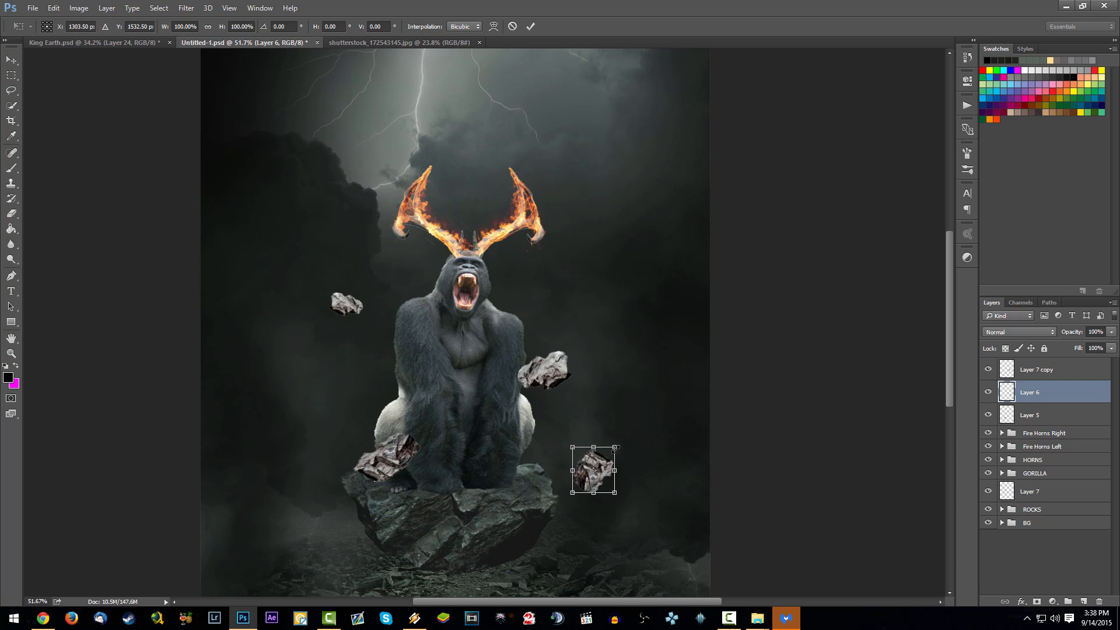
pyautogui.moveTo(615, 448); pyautogui.dragTo(640, 435)
pyautogui.press('Return')
# - Move Layer 5's rock outward to the left of the stone ledge, scale it down and save the document
pyautogui.click(988, 415)
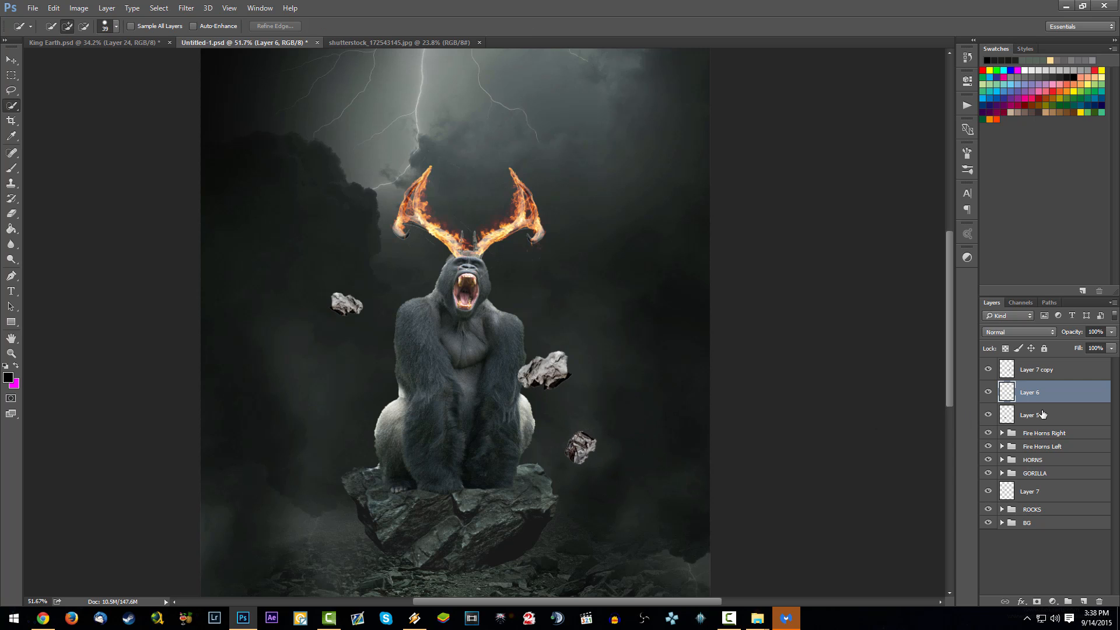
pyautogui.click(1033, 415)
pyautogui.moveTo(545, 453); pyautogui.dragTo(504, 437)
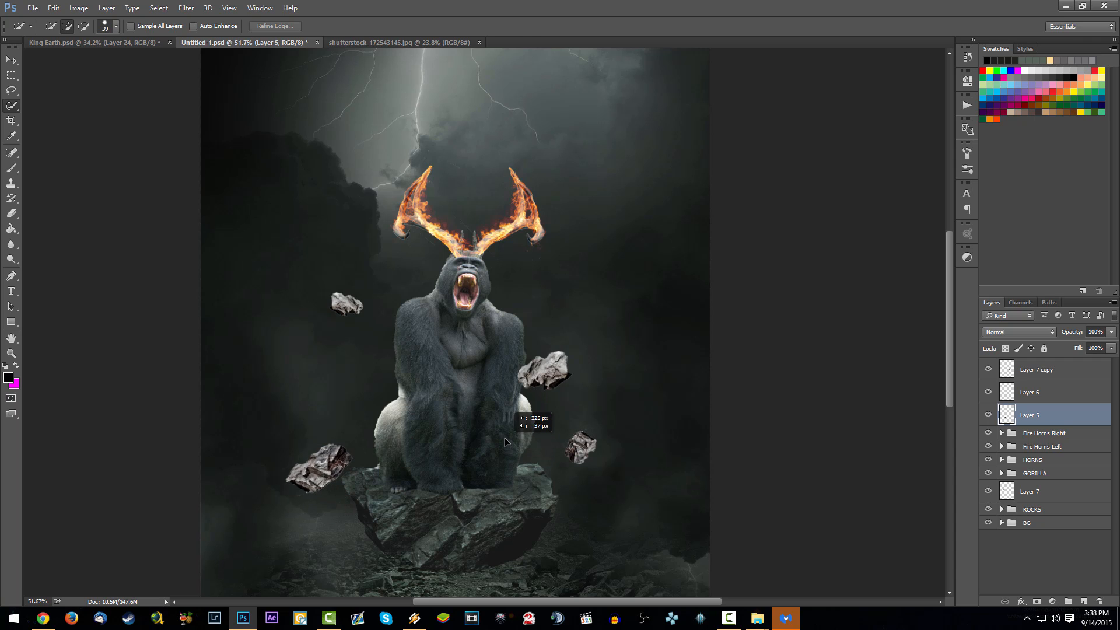
pyautogui.hotkey('ctrl', 't')
pyautogui.moveTo(349, 443)
pyautogui.mouseDown()
pyautogui.moveTo(334, 457)
pyautogui.moveTo(367, 438)
pyautogui.mouseUp()
pyautogui.press('Return')
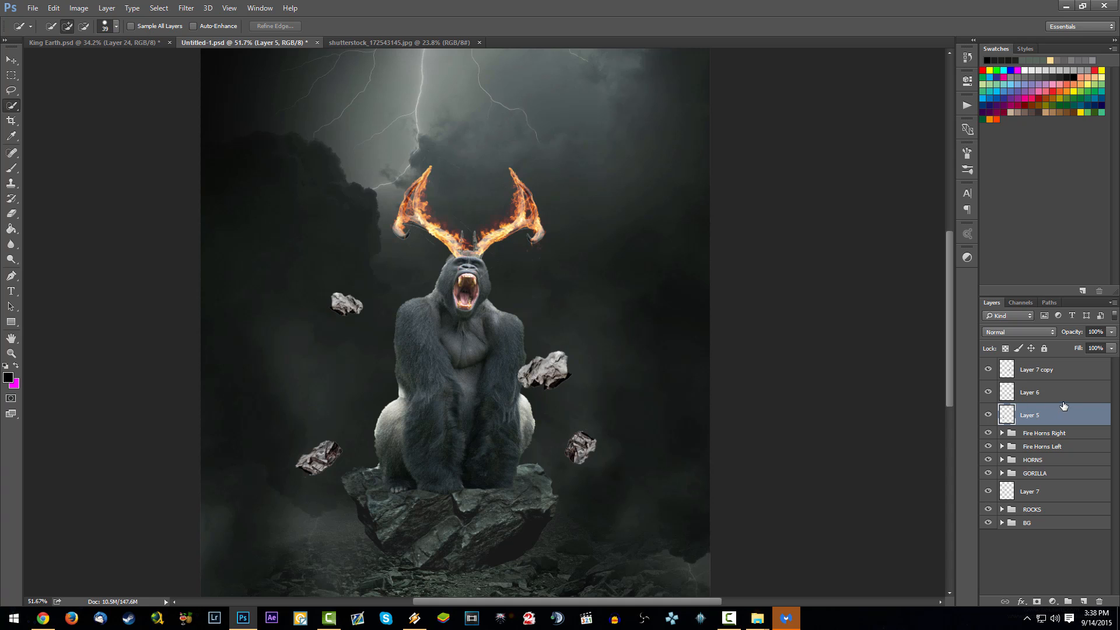
pyautogui.hotkey('ctrl', 's')
pyautogui.scroll(-12, 640, 388)
pyautogui.scroll(11, 558, 375)
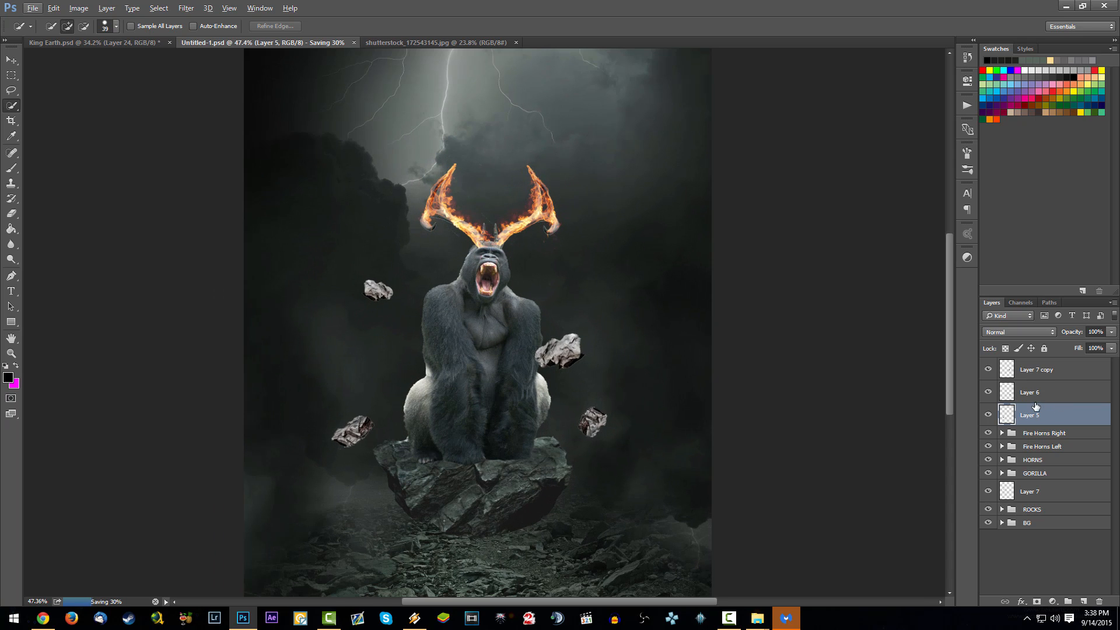
# - Duplicate Layer 5 and place the reoriented copy at the lower right edge of the big rock under the gorilla
pyautogui.keyDown('ctrl'); pyautogui.click(1042, 394); pyautogui.keyUp('ctrl')
pyautogui.keyDown('ctrl'); pyautogui.click(1044, 375); pyautogui.keyUp('ctrl')
pyautogui.click(1051, 418)
pyautogui.moveTo(1050, 419); pyautogui.dragTo(1051, 404)
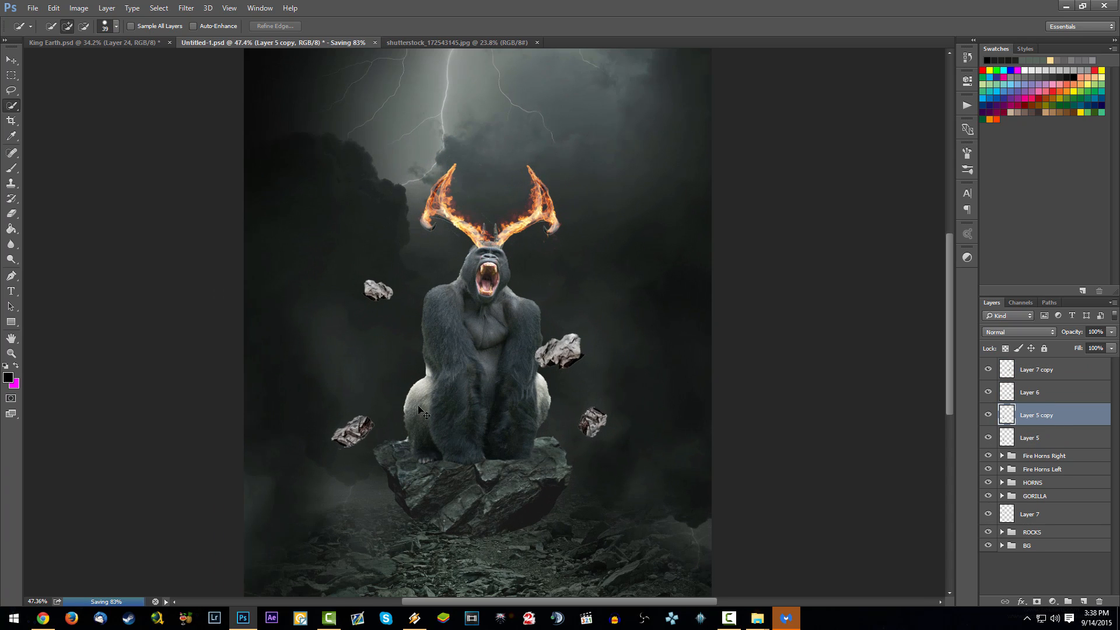
pyautogui.moveTo(409, 416)
pyautogui.mouseDown()
pyautogui.moveTo(645, 483)
pyautogui.moveTo(621, 441)
pyautogui.moveTo(466, 321)
pyautogui.moveTo(618, 496)
pyautogui.moveTo(627, 573)
pyautogui.moveTo(629, 538)
pyautogui.moveTo(611, 541)
pyautogui.mouseUp()
pyautogui.hotkey('ctrl', 't')
pyautogui.press('Return')
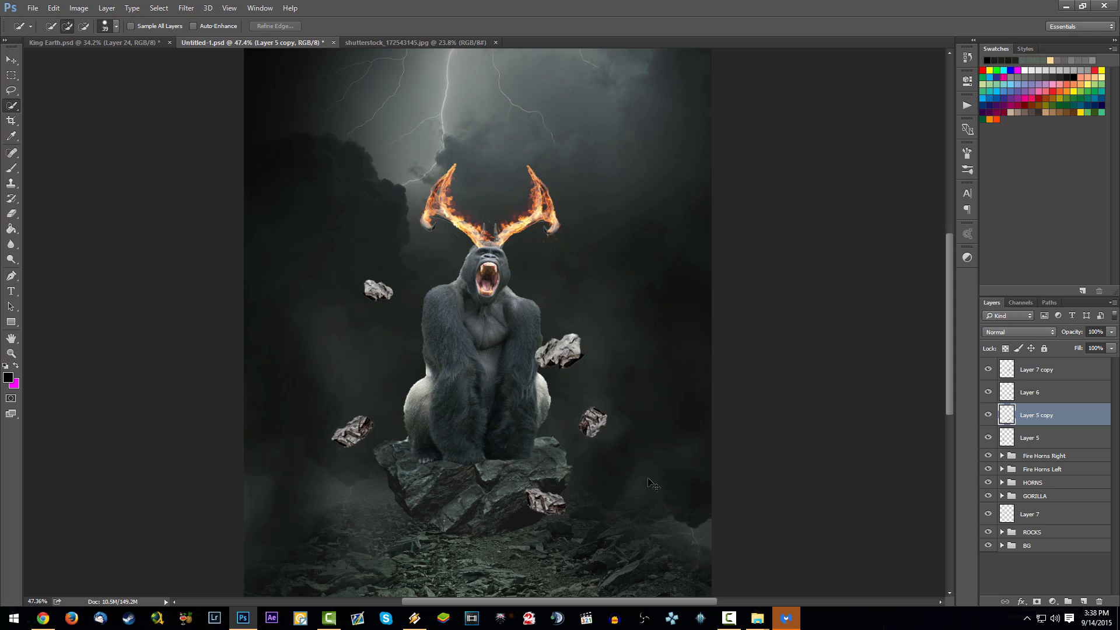
# - Scale down and rotate the Layer 5 copy rock, placing it over the front face of the big rock
pyautogui.hotkey('ctrl', 't')
pyautogui.moveTo(567, 488)
pyautogui.mouseDown()
pyautogui.moveTo(556, 488)
pyautogui.moveTo(599, 486)
pyautogui.moveTo(583, 474)
pyautogui.mouseUp()
pyautogui.press('Return')
pyautogui.hotkey('ctrl', '-')
pyautogui.hotkey('ctrl', '0')
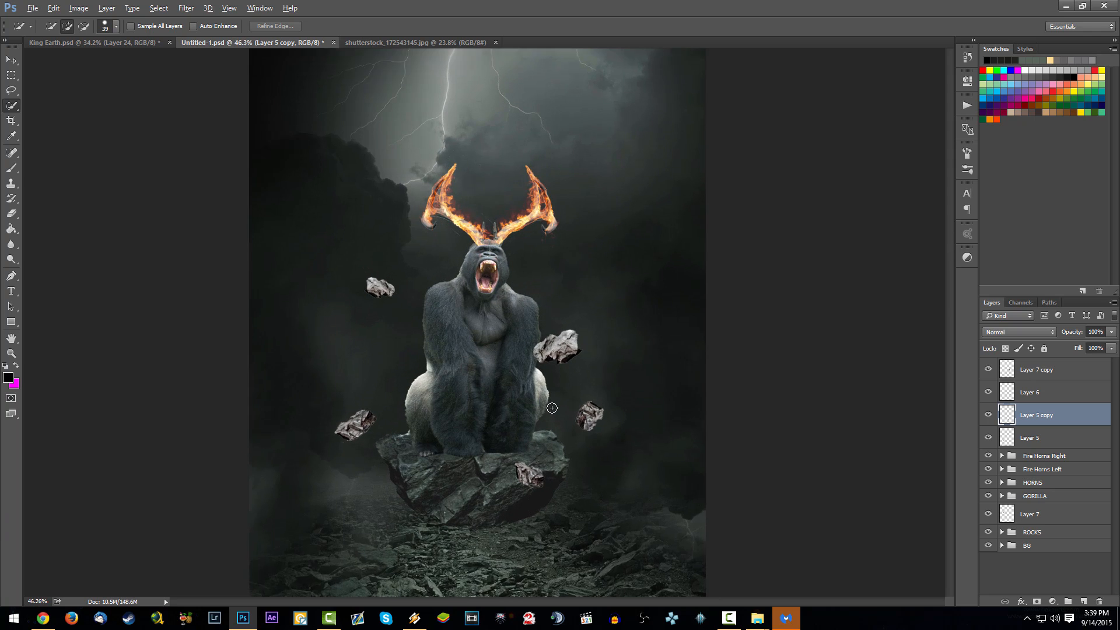
pyautogui.scroll(1, 552, 409)
pyautogui.scroll(-4, 564, 414)
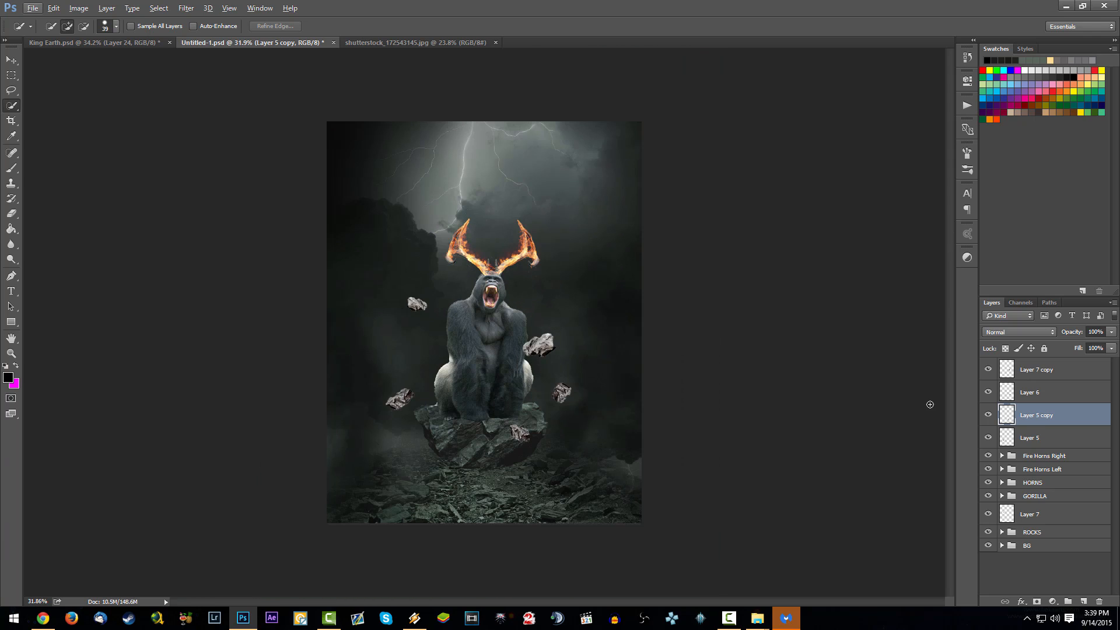
# - Convert Layer 7 copy, Layer 6, Layer 5 copy and Layer 5 together into one smart object and save the document
pyautogui.click(1030, 378)
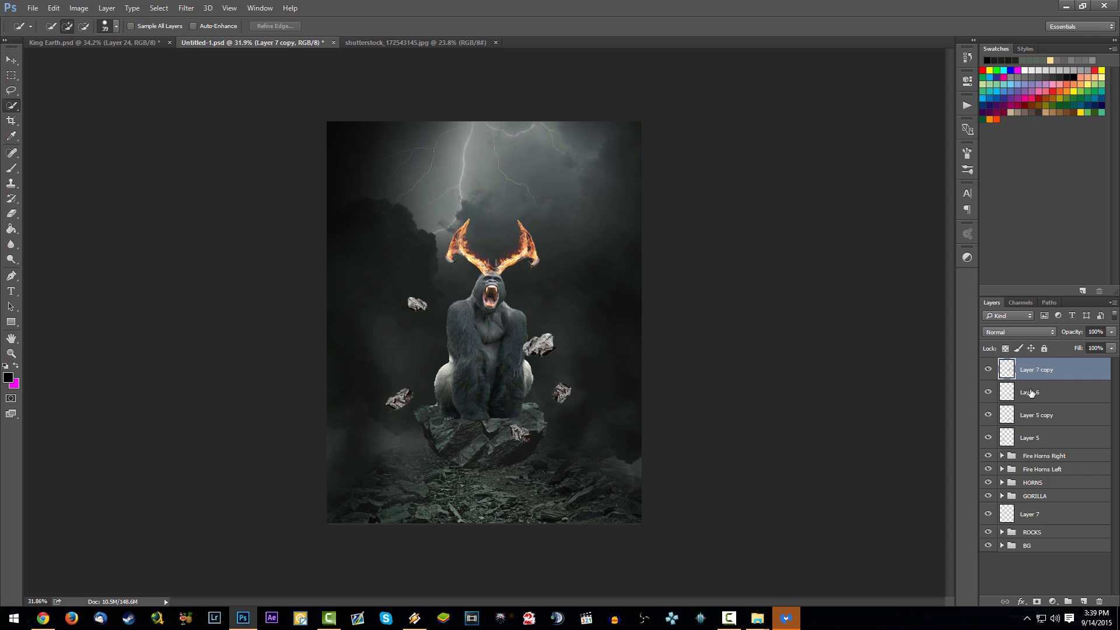
pyautogui.keyDown('shift'); pyautogui.click(1056, 432); pyautogui.keyUp('shift')
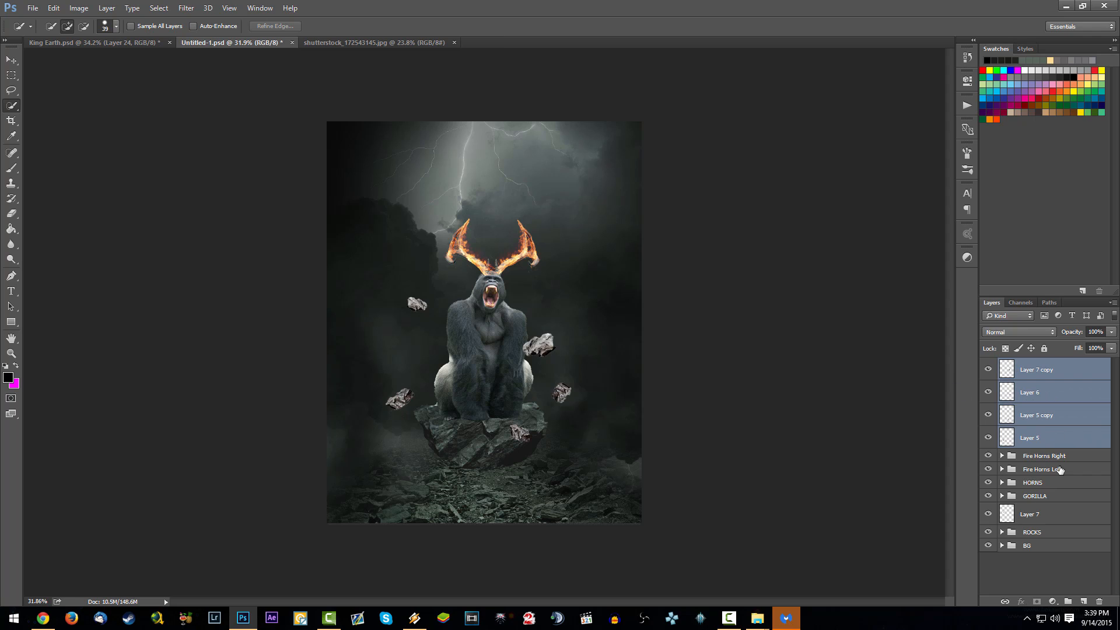
pyautogui.moveTo(1057, 516); pyautogui.dragTo(1011, 517)
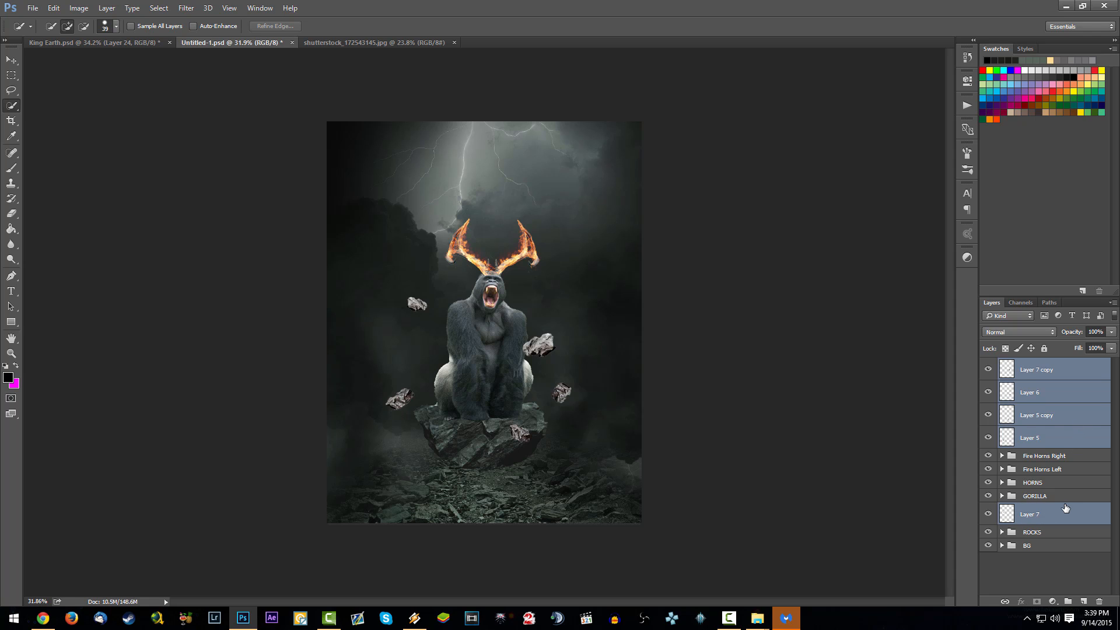
pyautogui.keyDown('ctrl'); pyautogui.click(1032, 515); pyautogui.keyUp('ctrl')
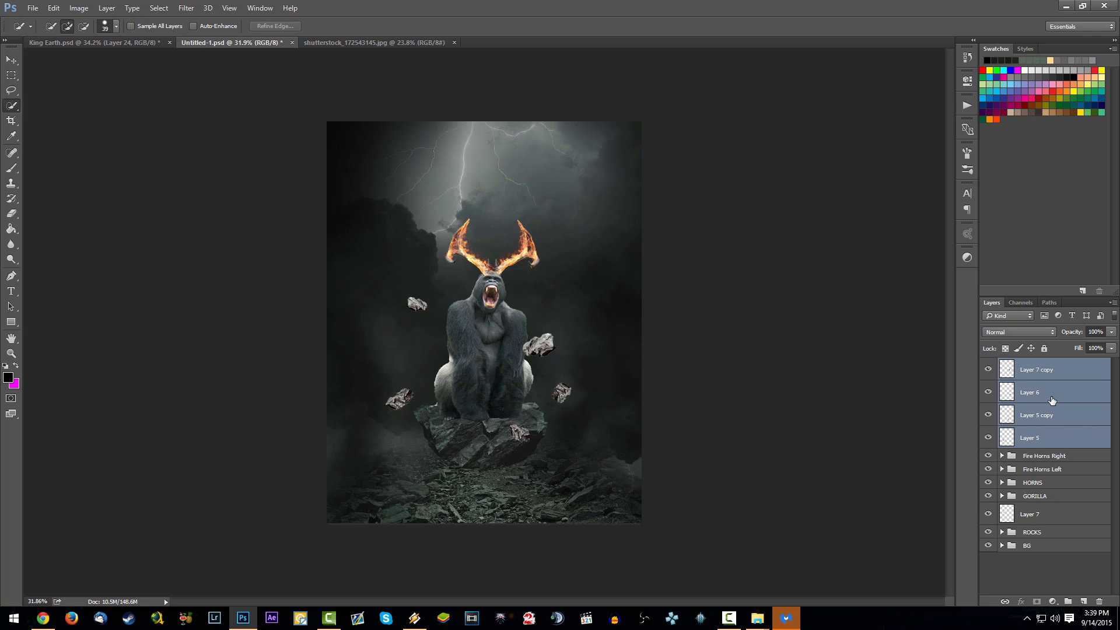
pyautogui.rightClick(1069, 398)
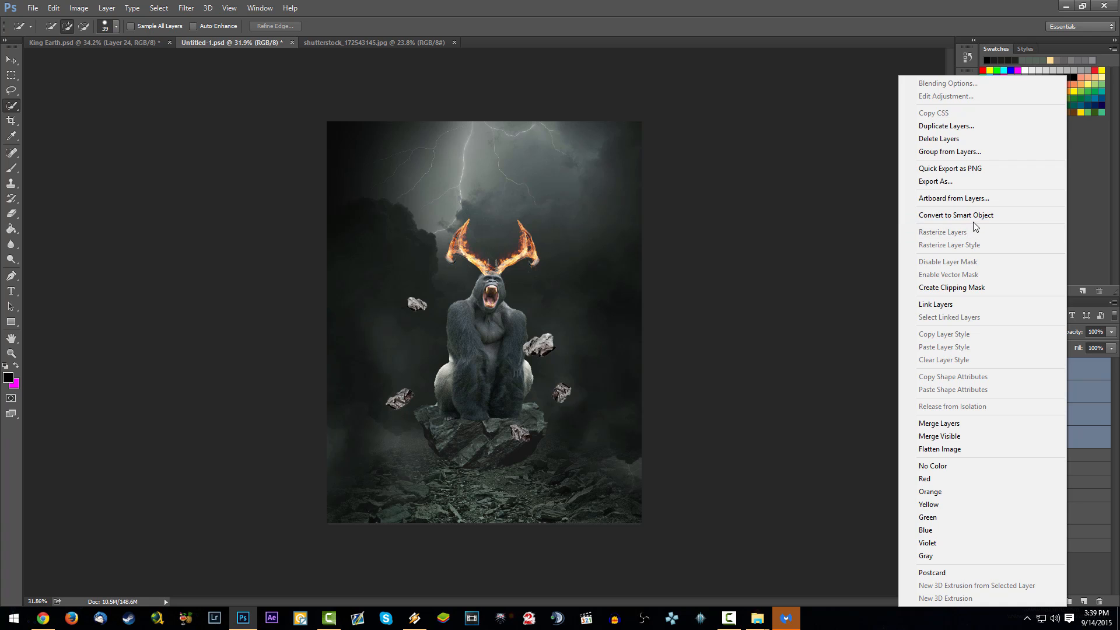
pyautogui.click(980, 215)
pyautogui.hotkey('ctrl', 's')
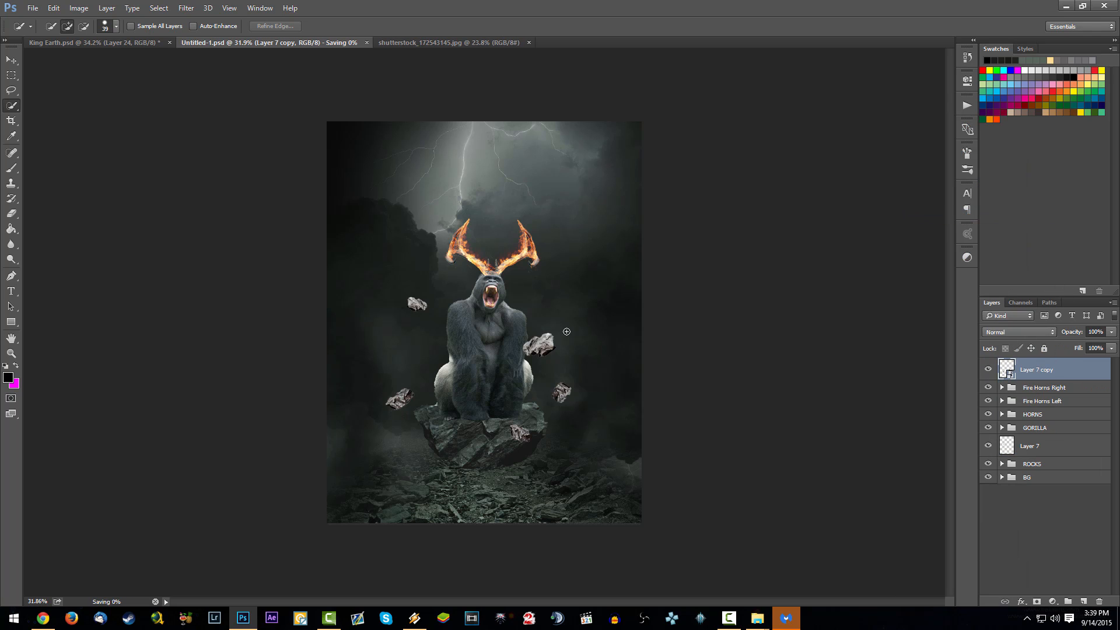
# - Add a Color Balance adjustment layer clipped to the Layer 7 copy smart object
pyautogui.hotkey('ctrl', '0')
pyautogui.click(1054, 601)
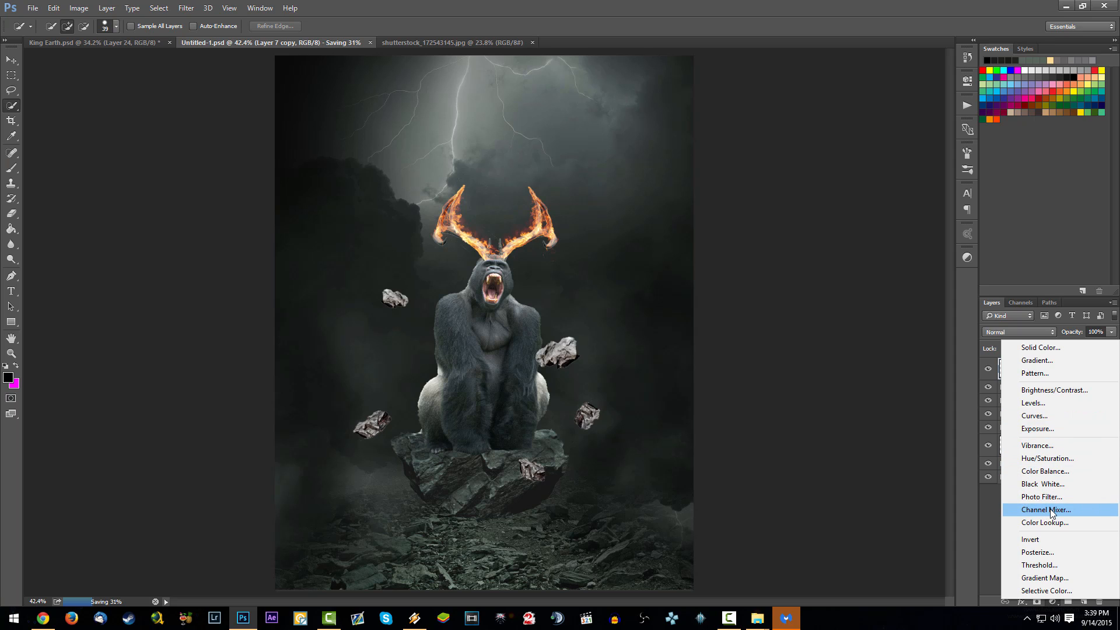
pyautogui.click(1045, 471)
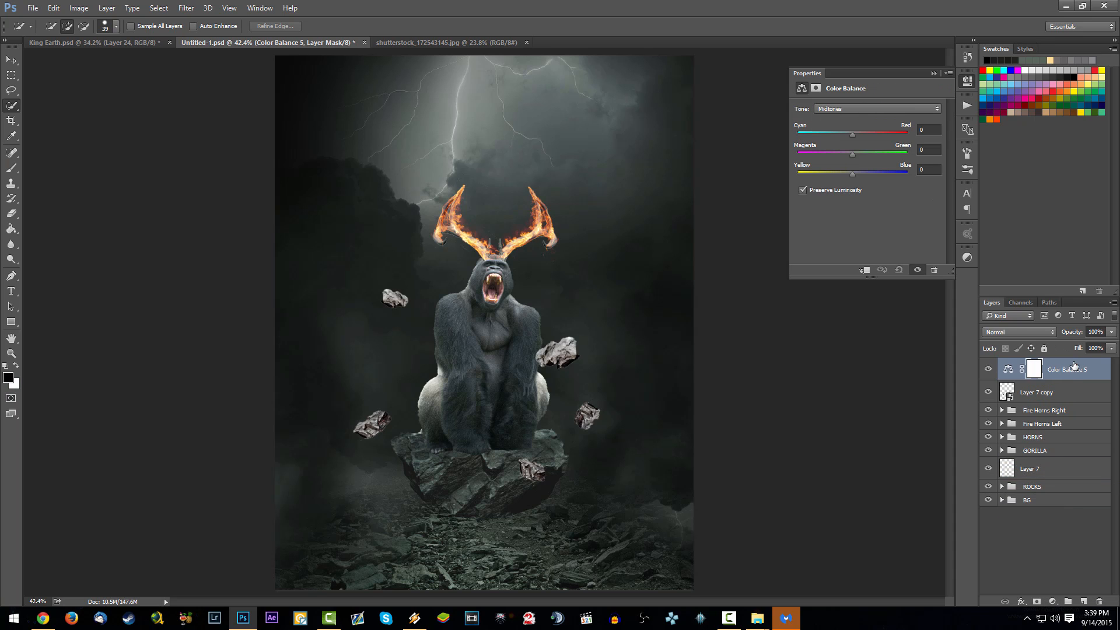
pyautogui.rightClick(1075, 365)
pyautogui.click(998, 287)
# - Add a Curves adjustment layer above Color Balance 5 and clip it to the rocks' smart object
pyautogui.click(1053, 602)
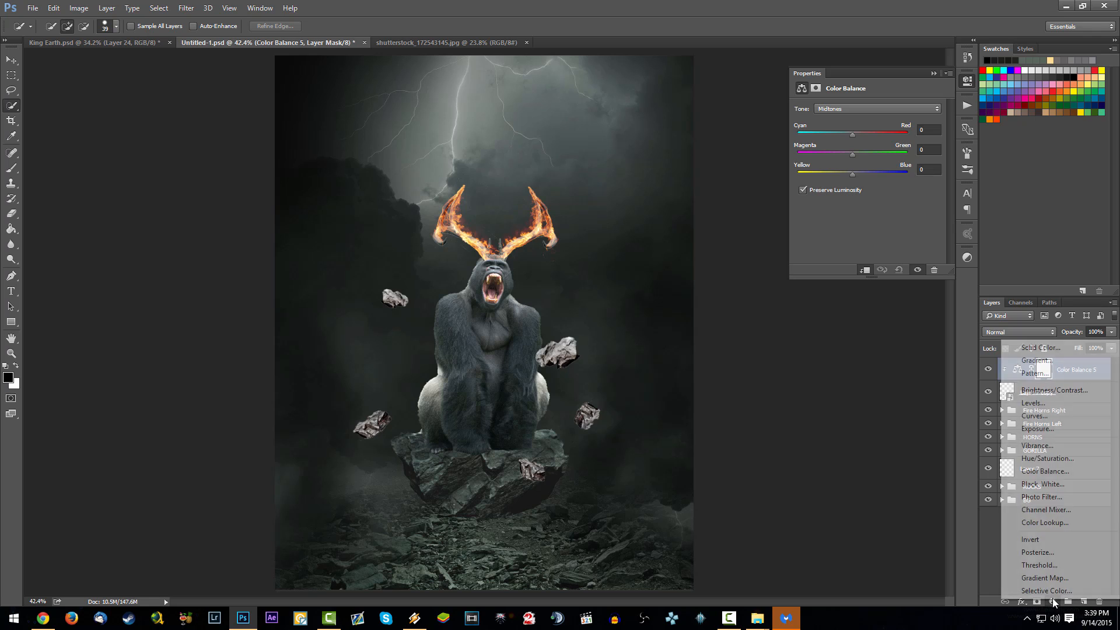
pyautogui.click(1061, 418)
pyautogui.rightClick(1059, 364)
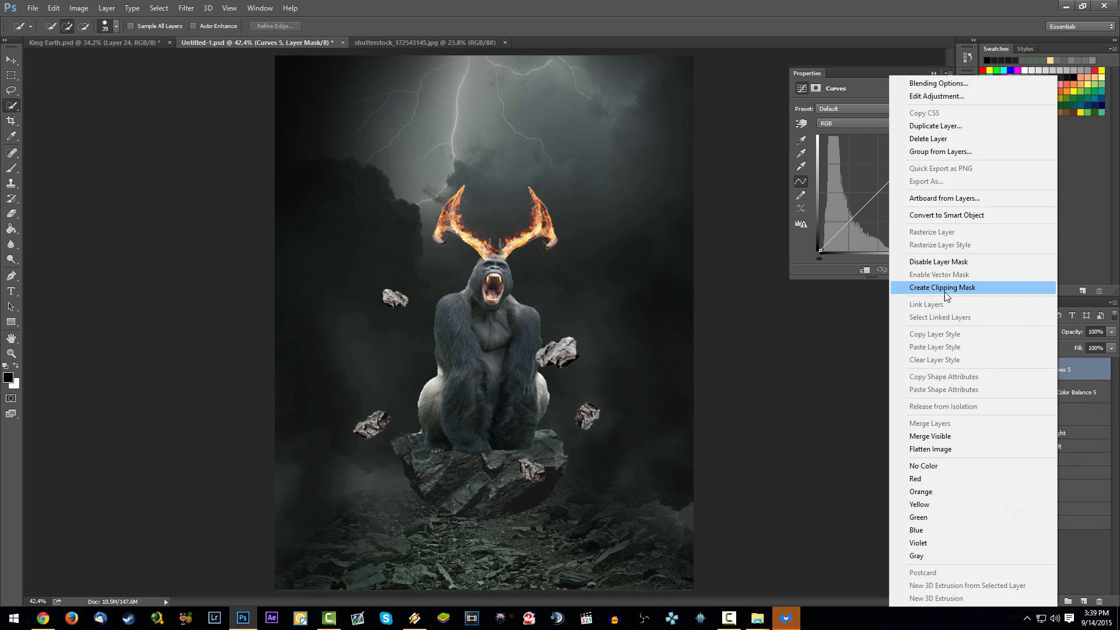
pyautogui.click(944, 291)
# - Shift the Color Balance 5 midtones slightly toward blue to cool the floating rocks
pyautogui.click(1075, 392)
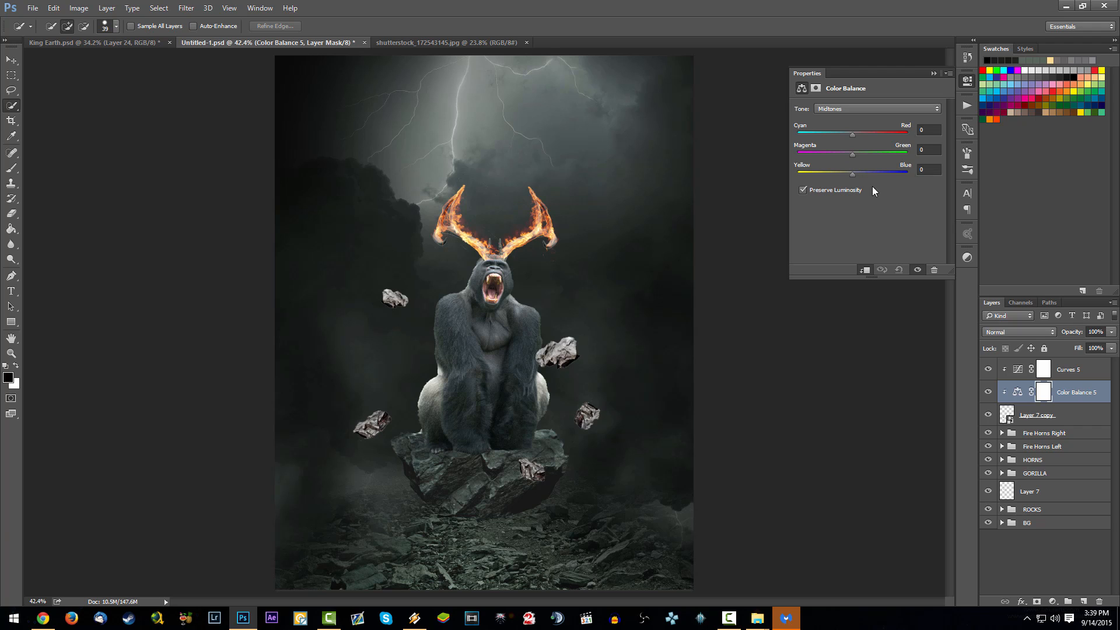
pyautogui.moveTo(853, 173); pyautogui.dragTo(859, 174)
pyautogui.click(934, 74)
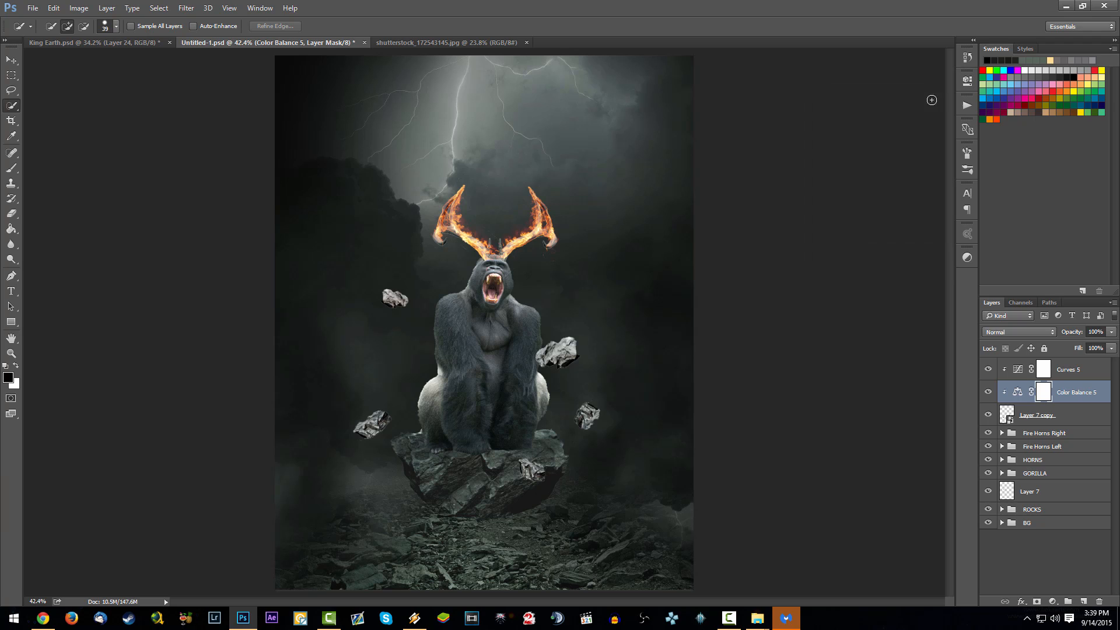
# - Lower the highlights on the Curves 5 curve and add a point in the darker tones on the original diagonal
pyautogui.doubleClick(1016, 370)
pyautogui.moveTo(909, 155); pyautogui.dragTo(919, 156)
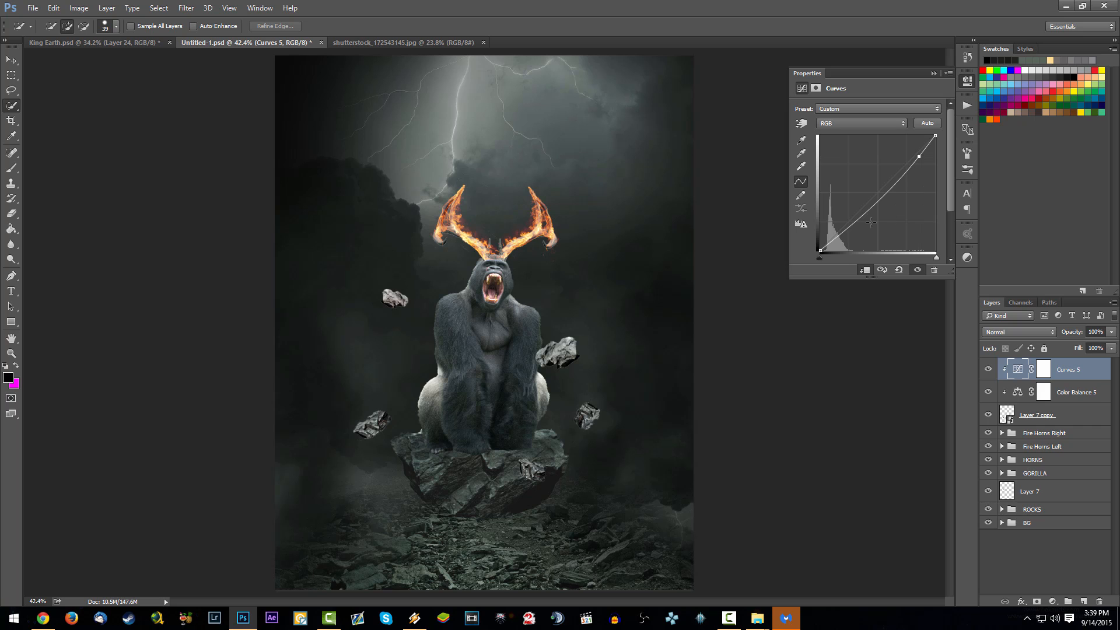
pyautogui.moveTo(868, 221); pyautogui.dragTo(866, 212)
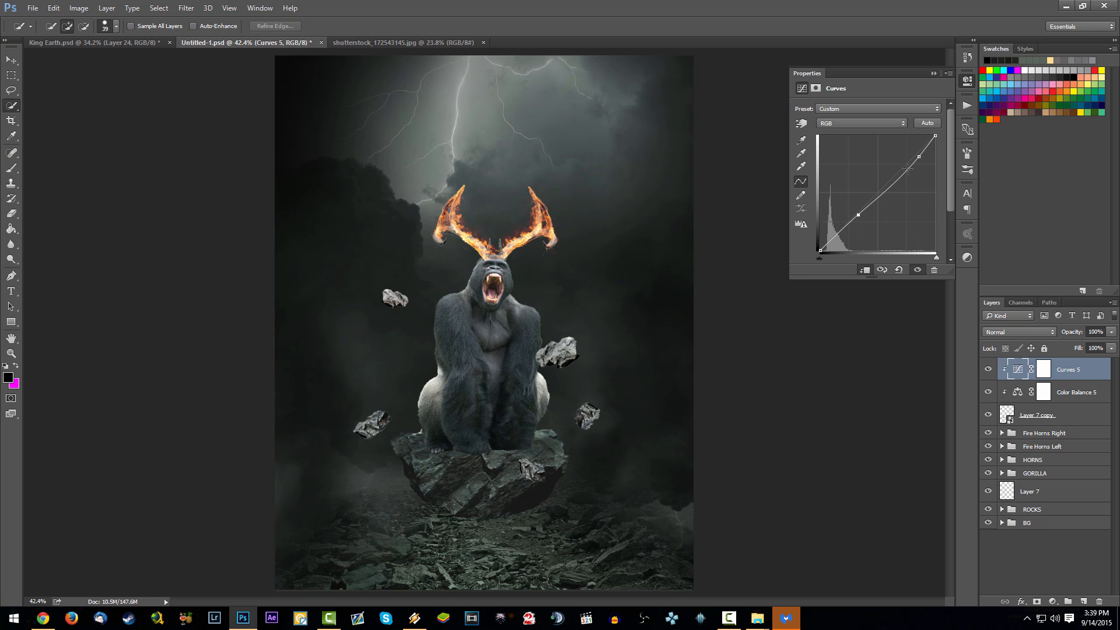